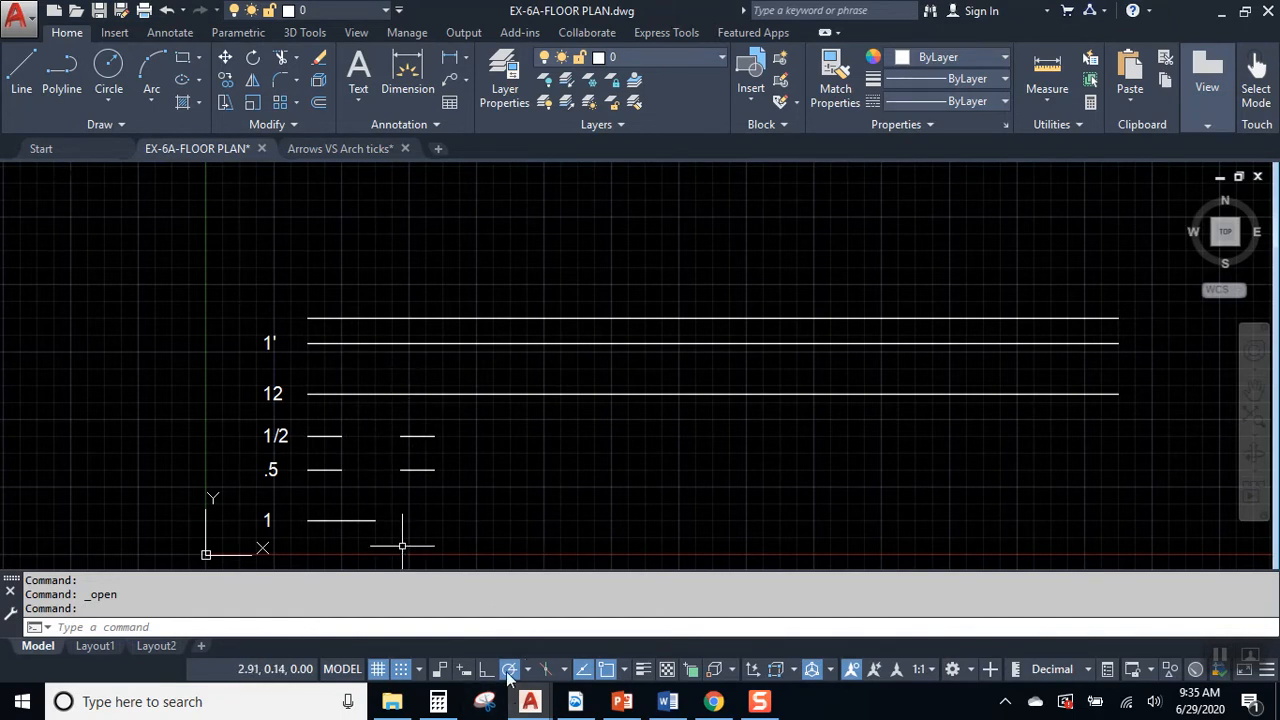
Switch to Chrome, download the Garage Conversion Sketch from the Week 6 course page and open the image.
left_click(714, 701)
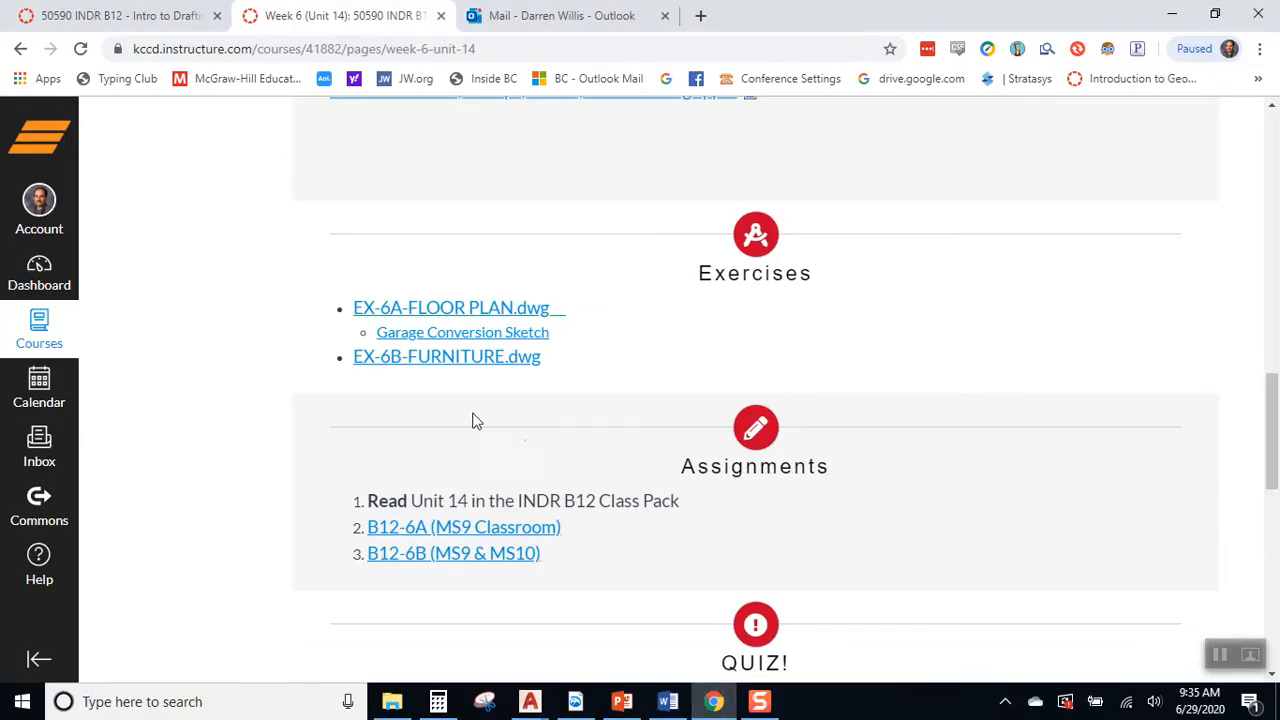
left_click(463, 335)
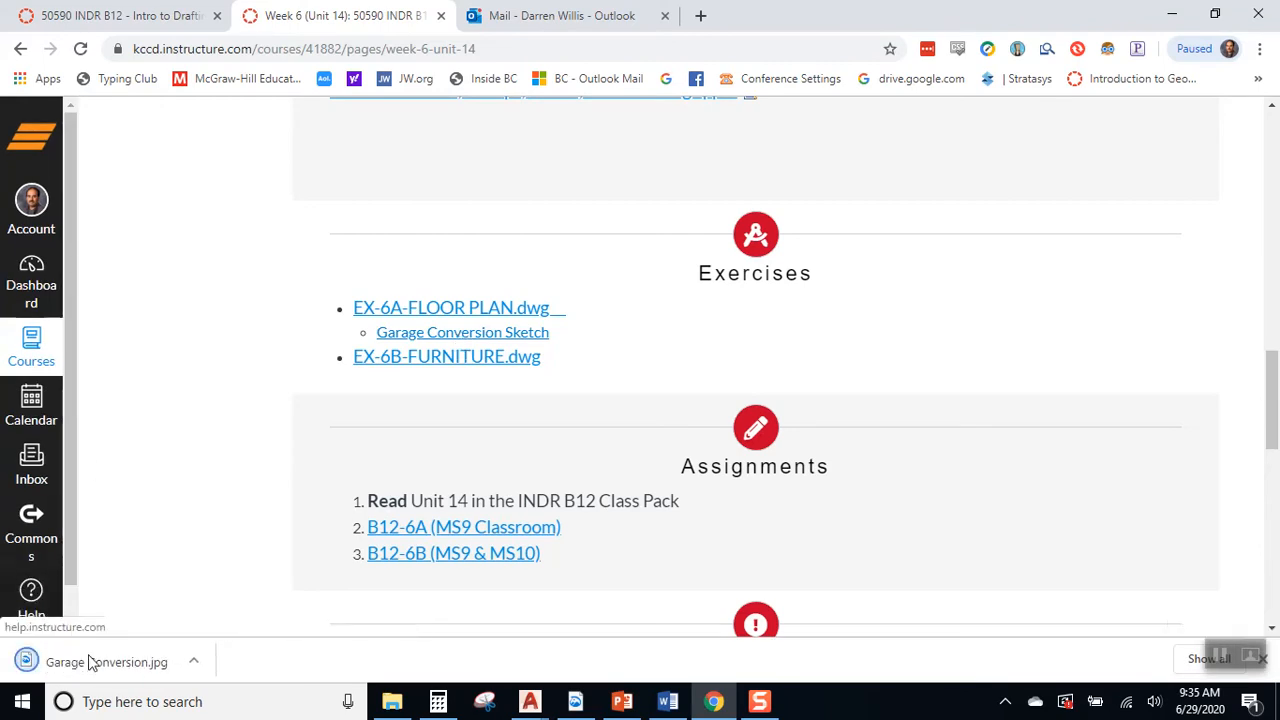
left_click(105, 670)
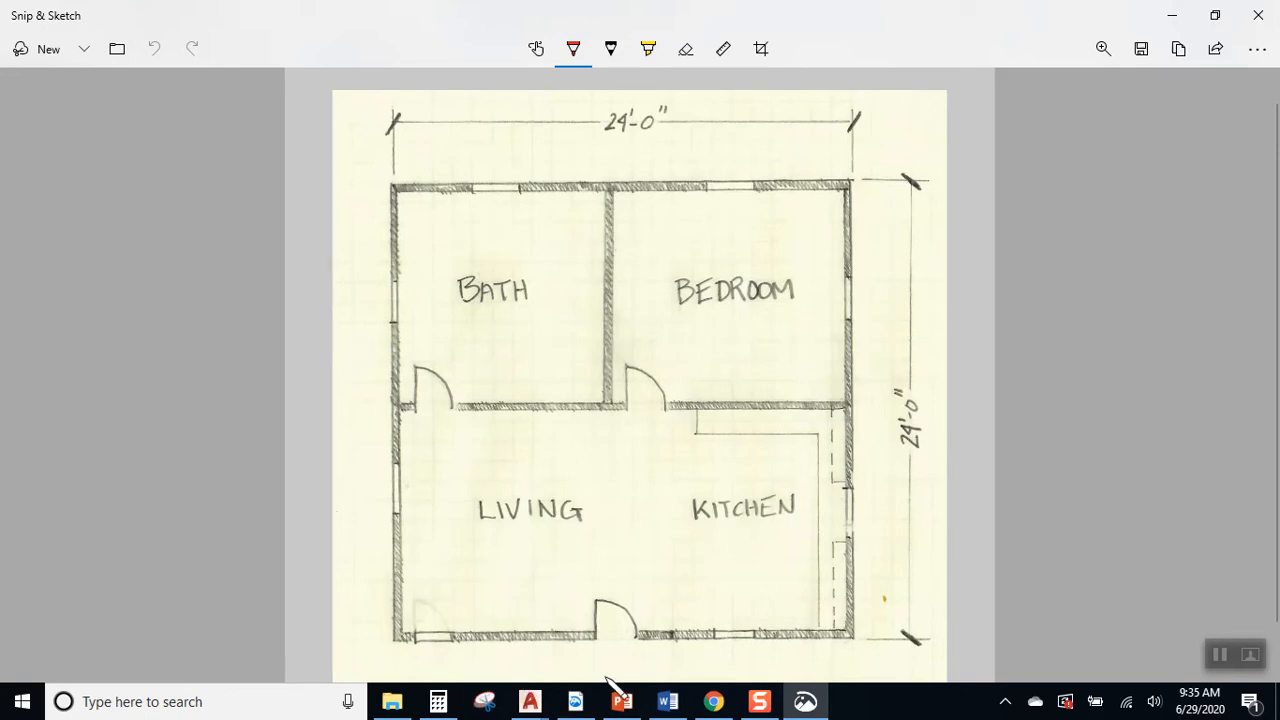
left_click(1220, 656)
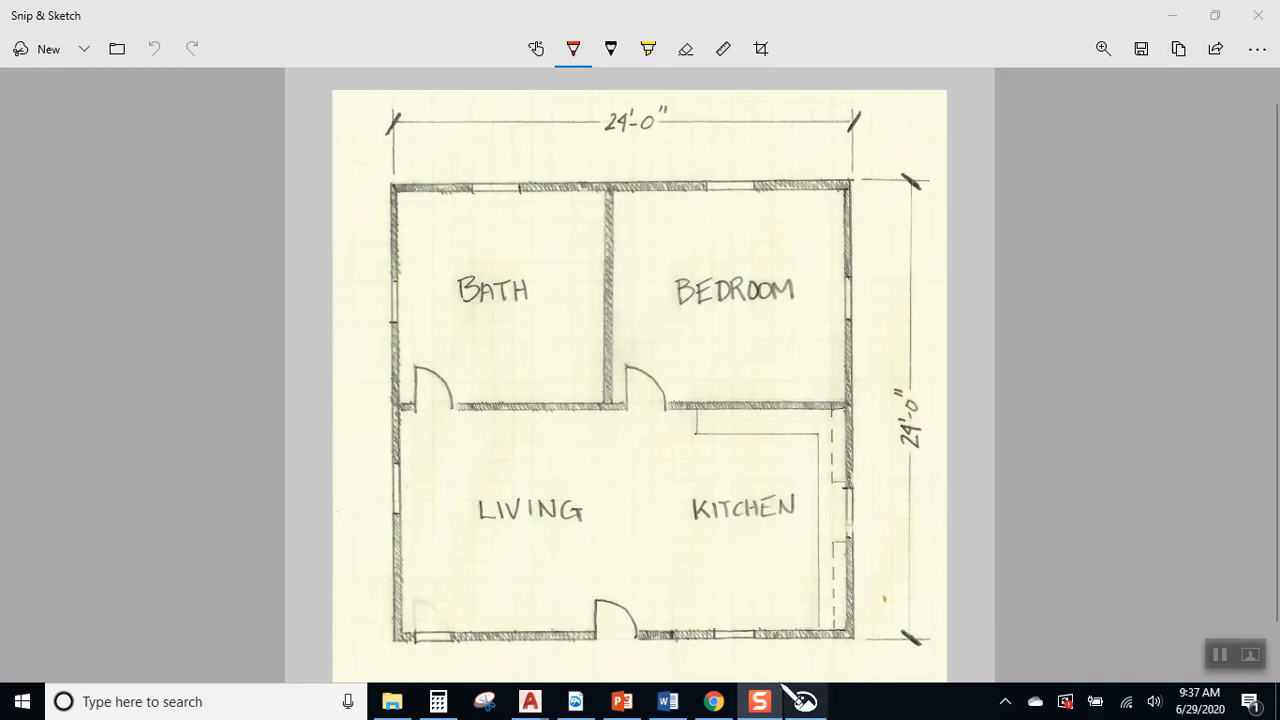
Switch to AutoCAD and bring up the EX-6A-FLOOR PLAN drawing.
mouse_move(530, 701)
left_click(466, 620)
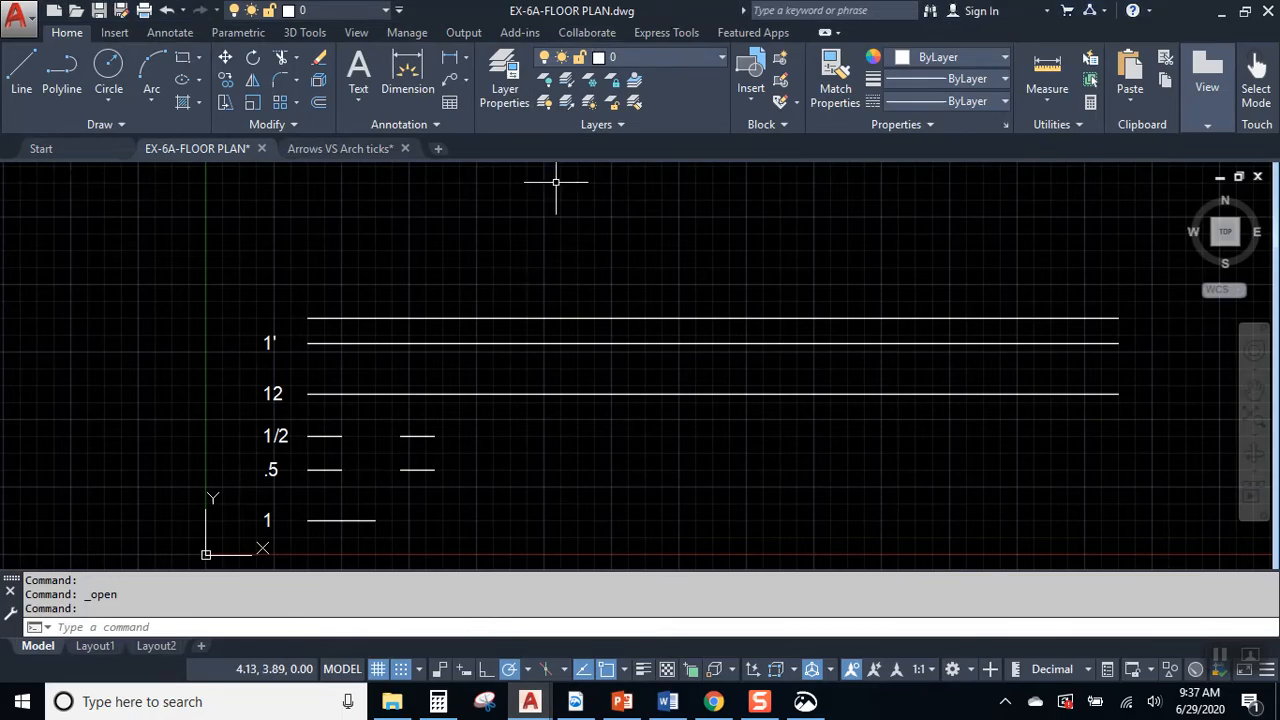
left_click(573, 287)
left_click(555, 290)
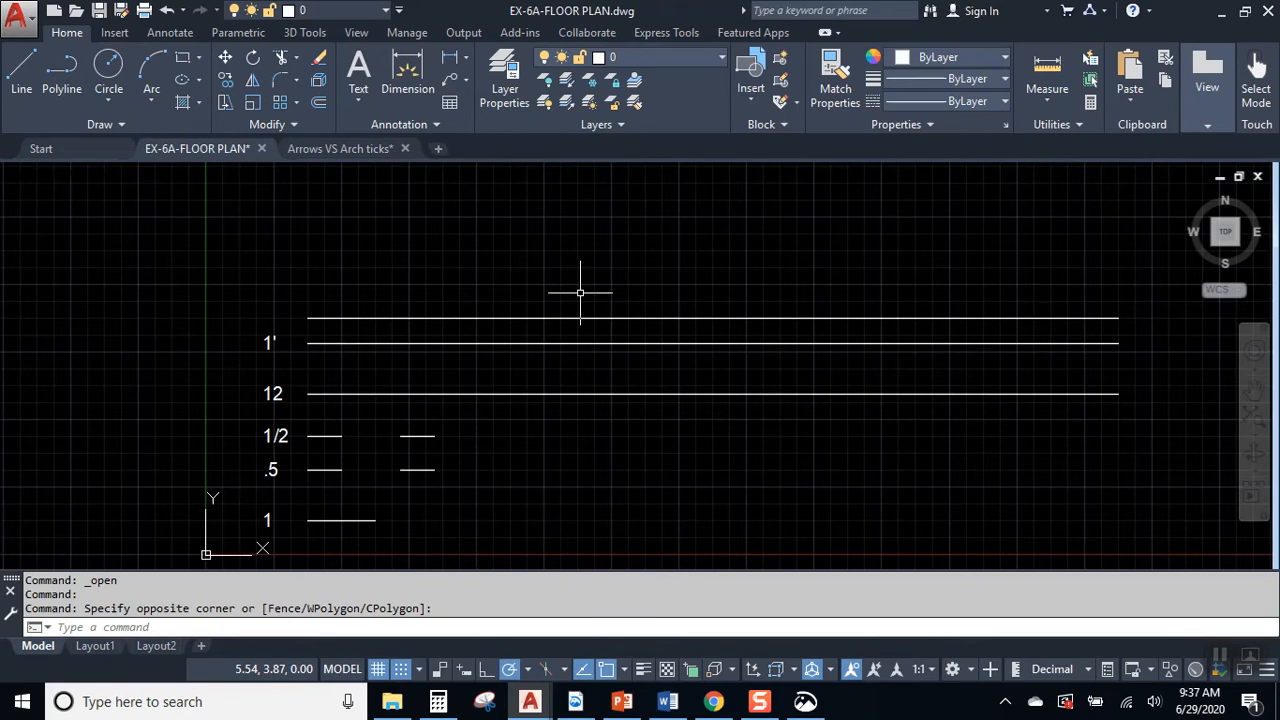
left_click(62, 146)
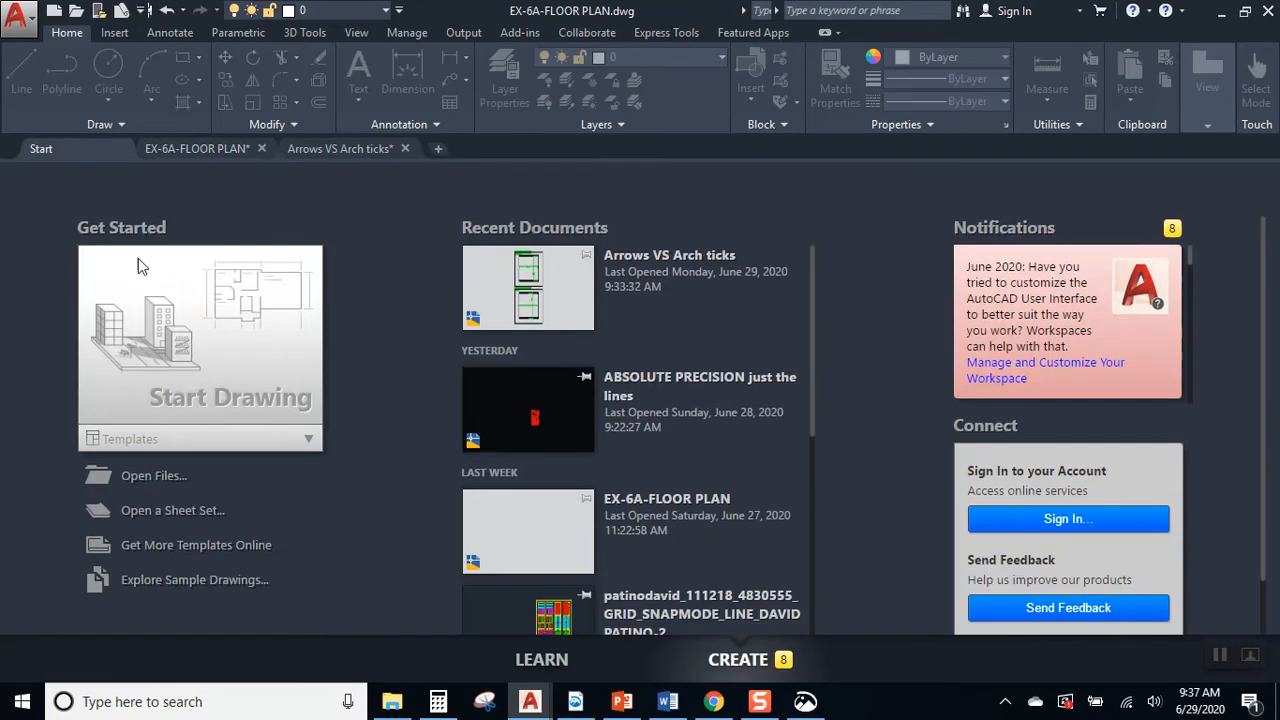
left_click(198, 151)
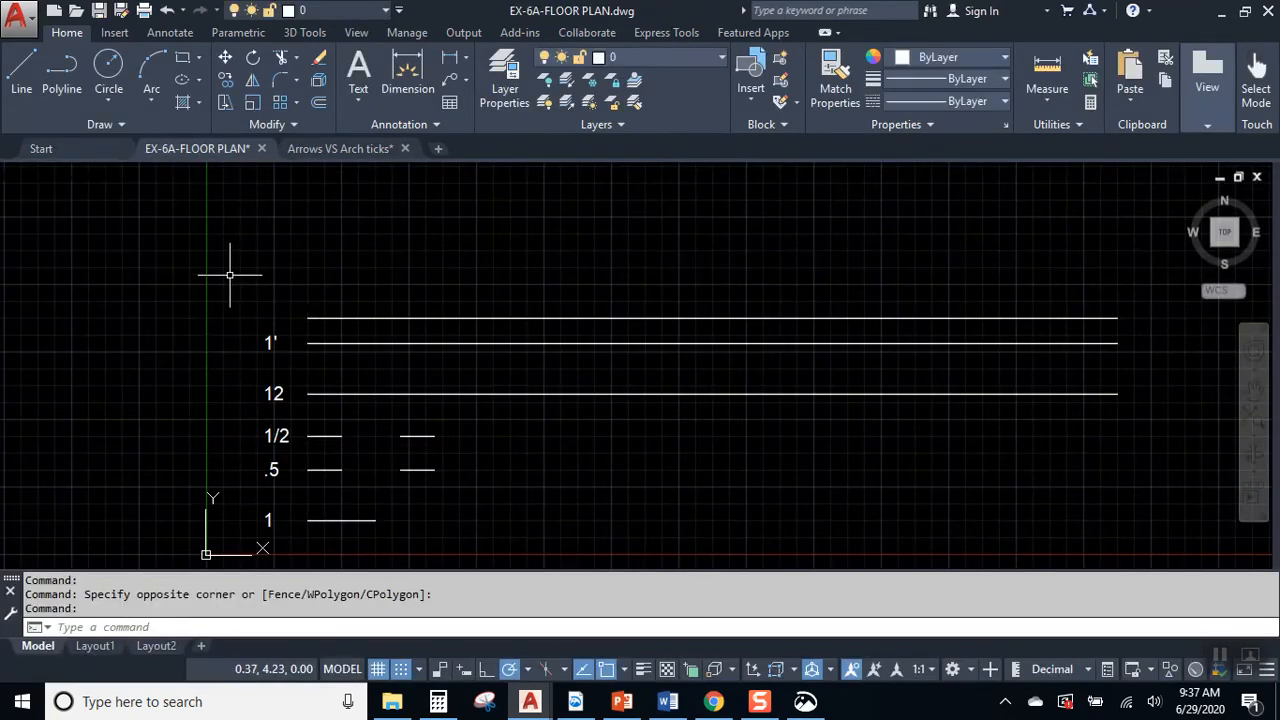
Delete all the practice lines and their length labels near the origin of the floor plan drawing.
scroll(237, 272, "down", 2)
left_click(226, 230)
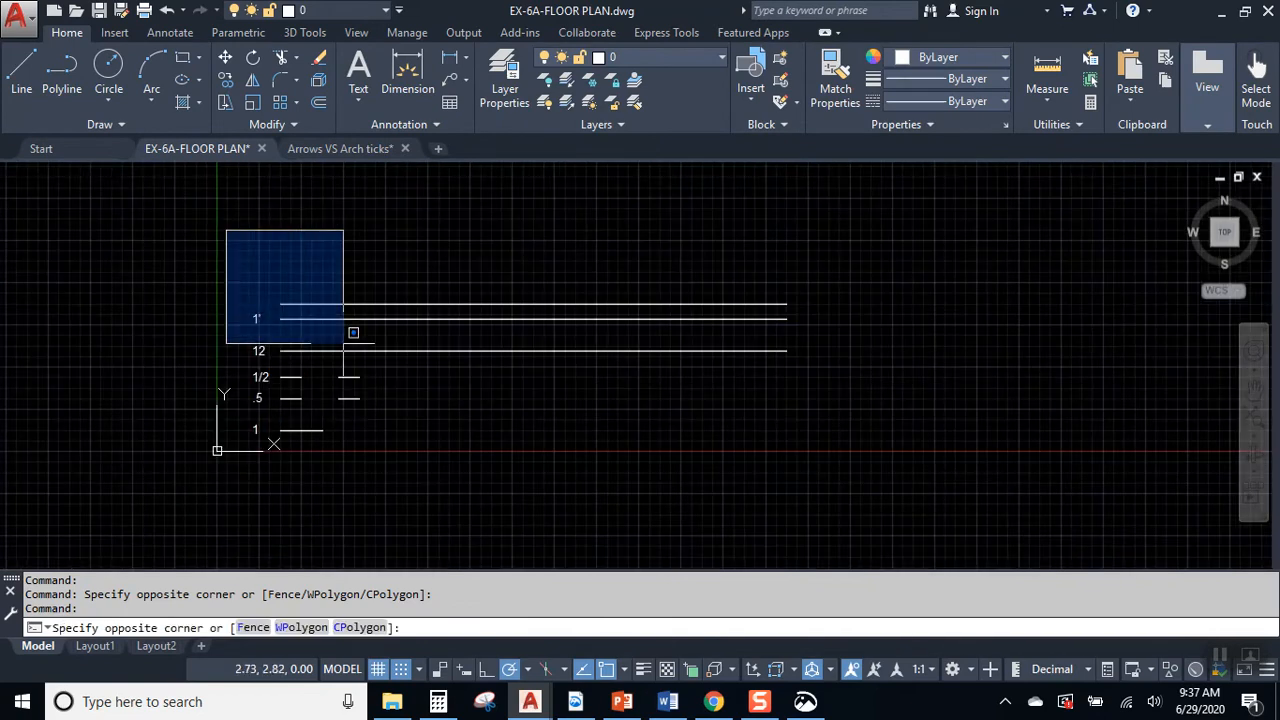
left_click(885, 445)
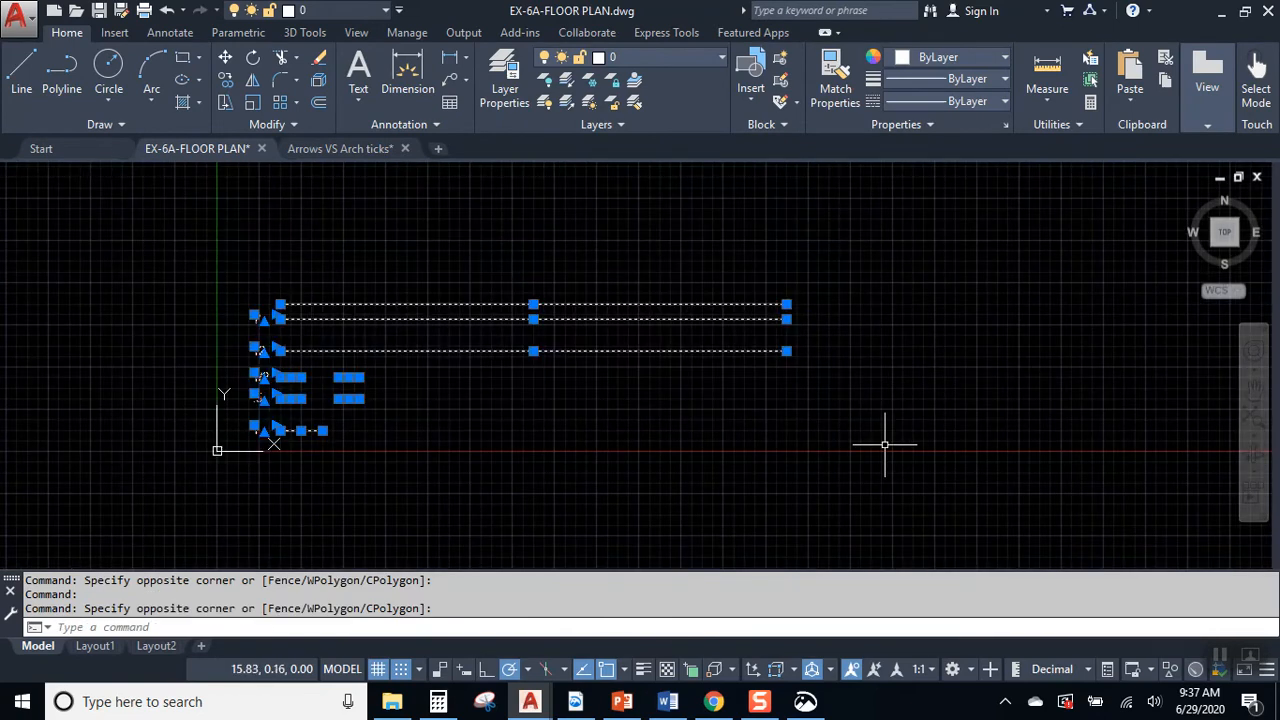
key("Delete")
Locate the stray 1" text far from the origin, delete it and return to the origin area.
middle_click(620, 323)
middle_click(620, 325)
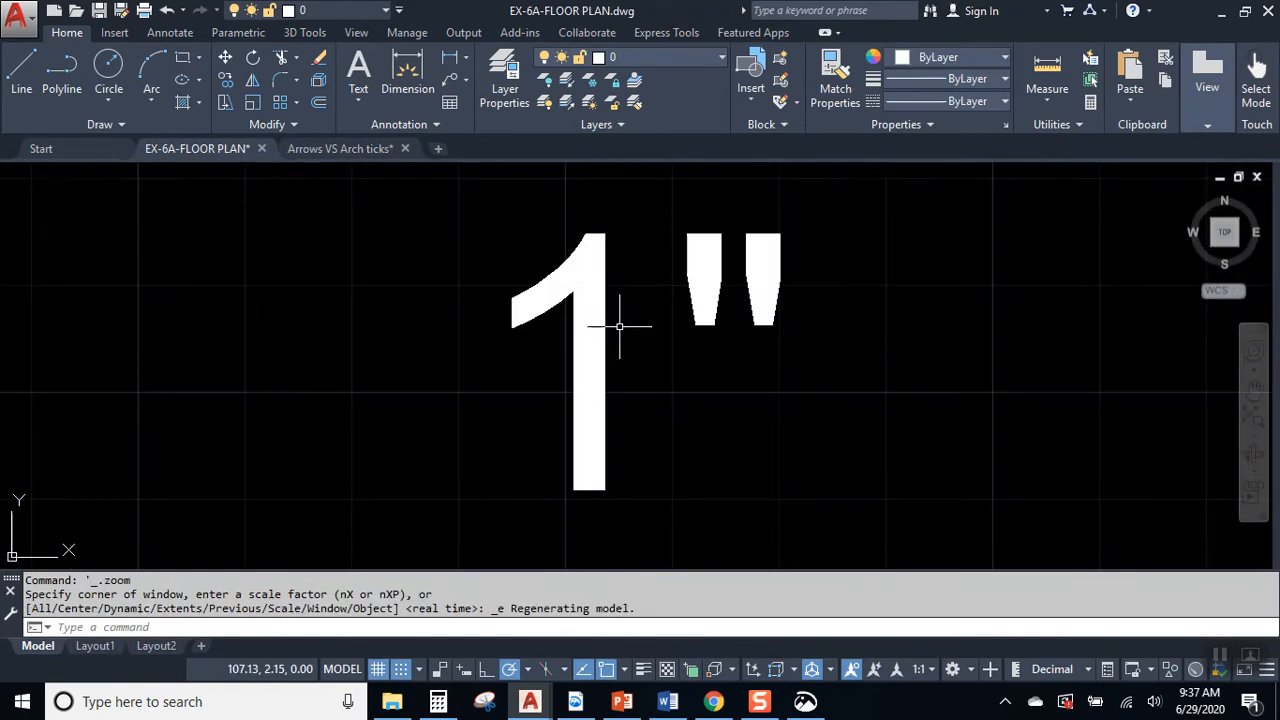
scroll(620, 325, "down", 1)
left_click(651, 322)
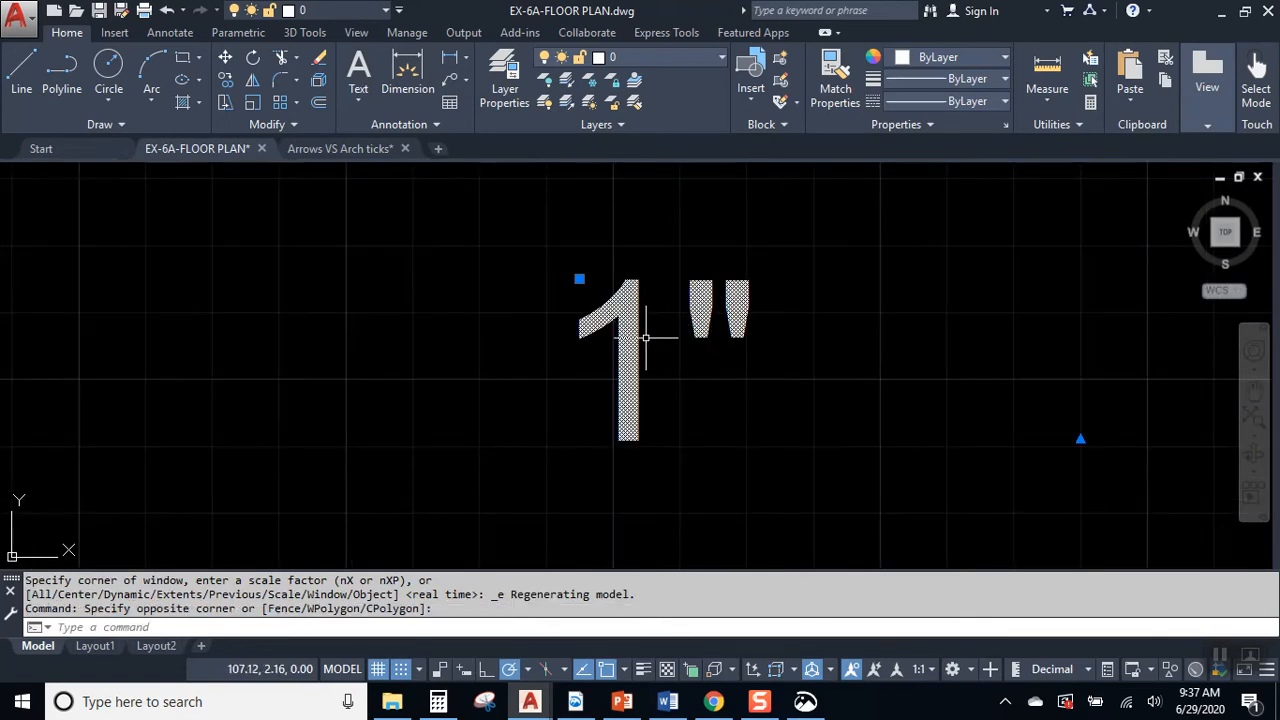
left_click(645, 329)
key("Delete")
middle_click(660, 322)
middle_click(660, 322)
middle_click_drag(543, 449, 374, 406)
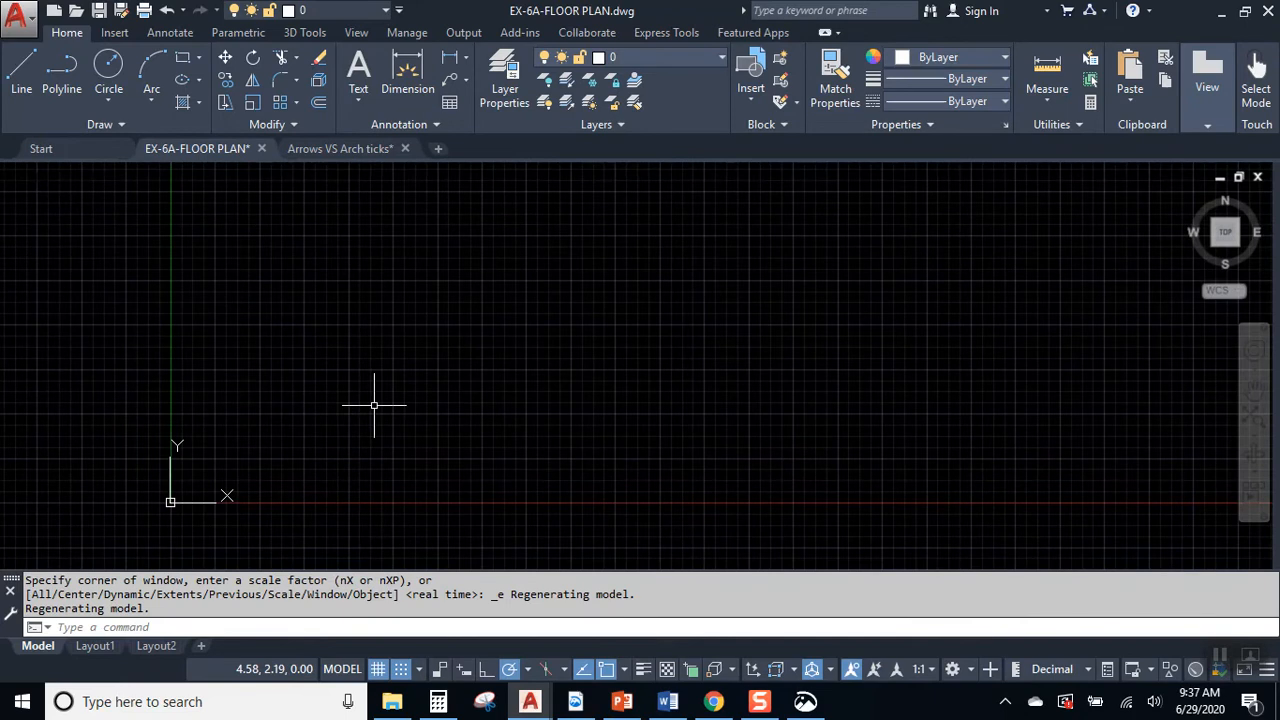
Review the Drawing Setup list in the class pack PDF in Acrobat Reader and the overall dimensions on the garage sketch.
left_click(575, 701)
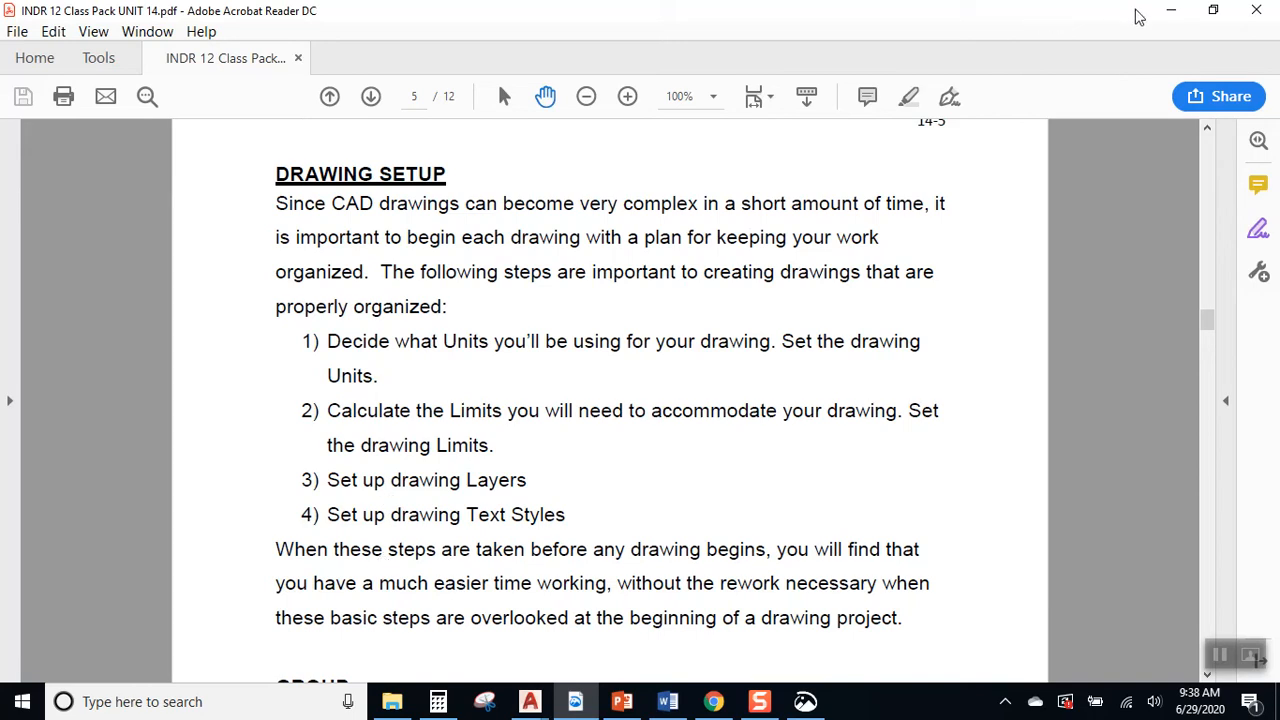
left_click(1173, 12)
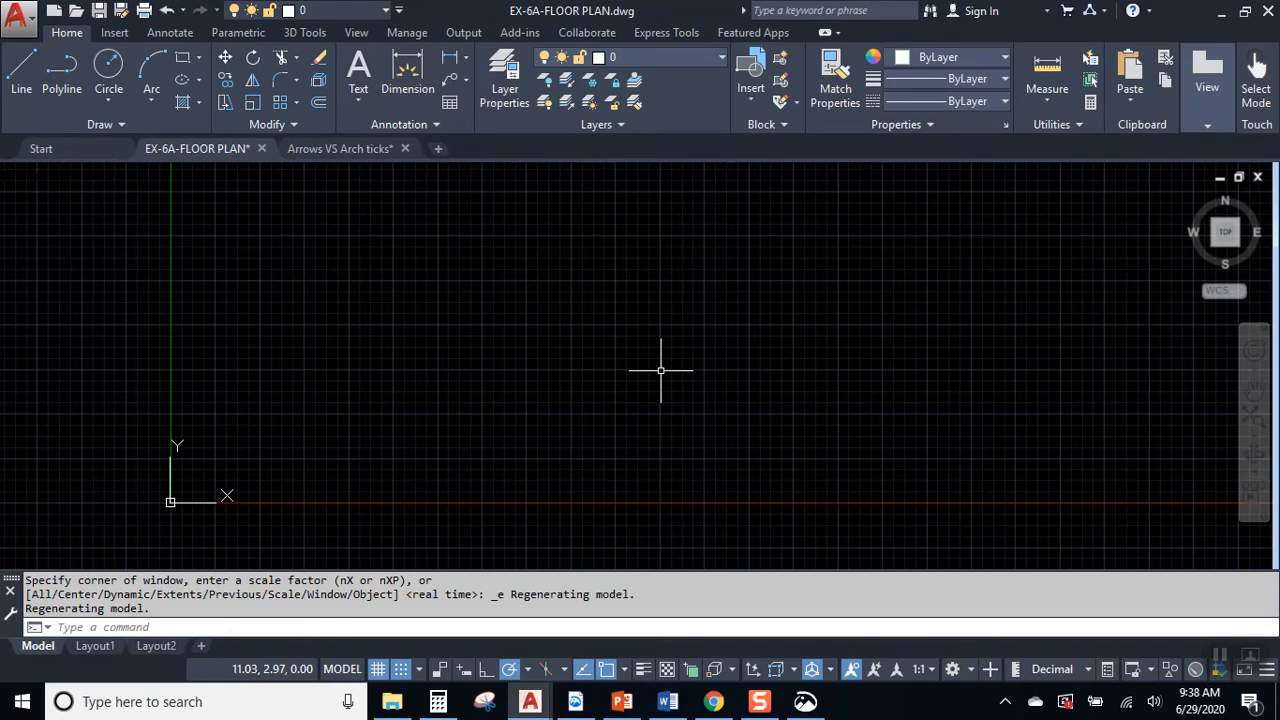
left_click(805, 702)
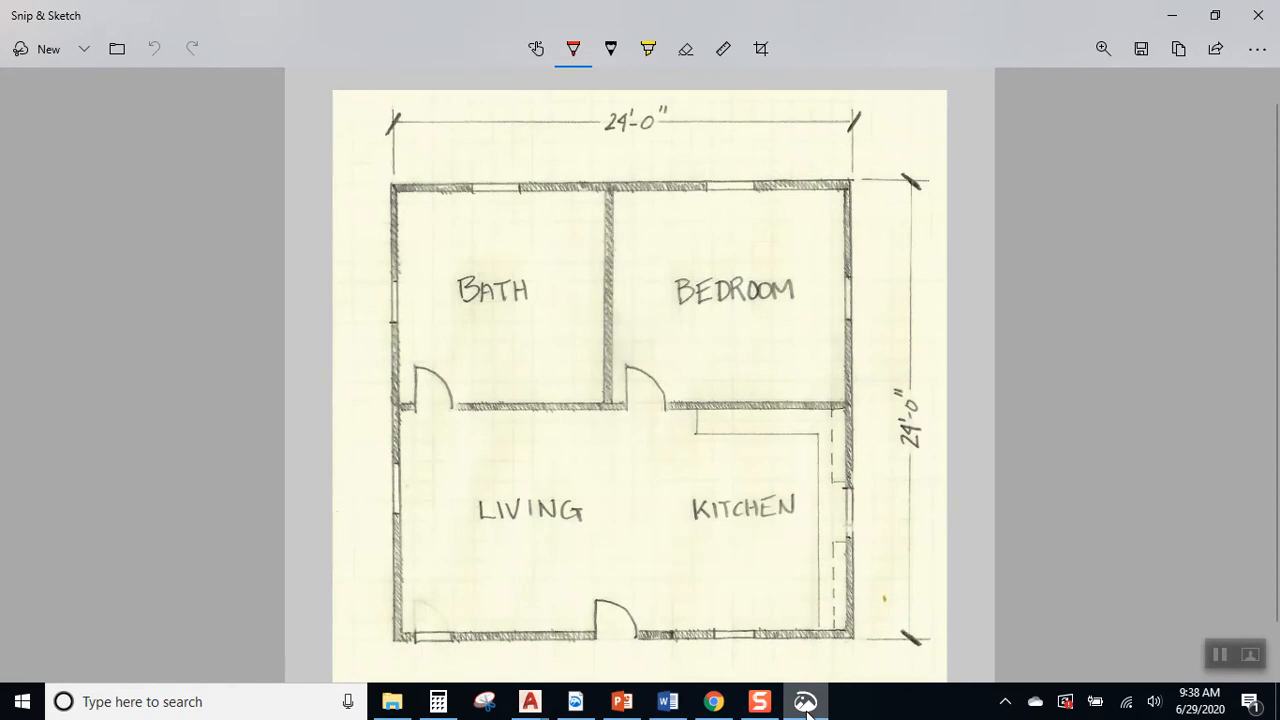
key("ctrl")
key("ctrl")
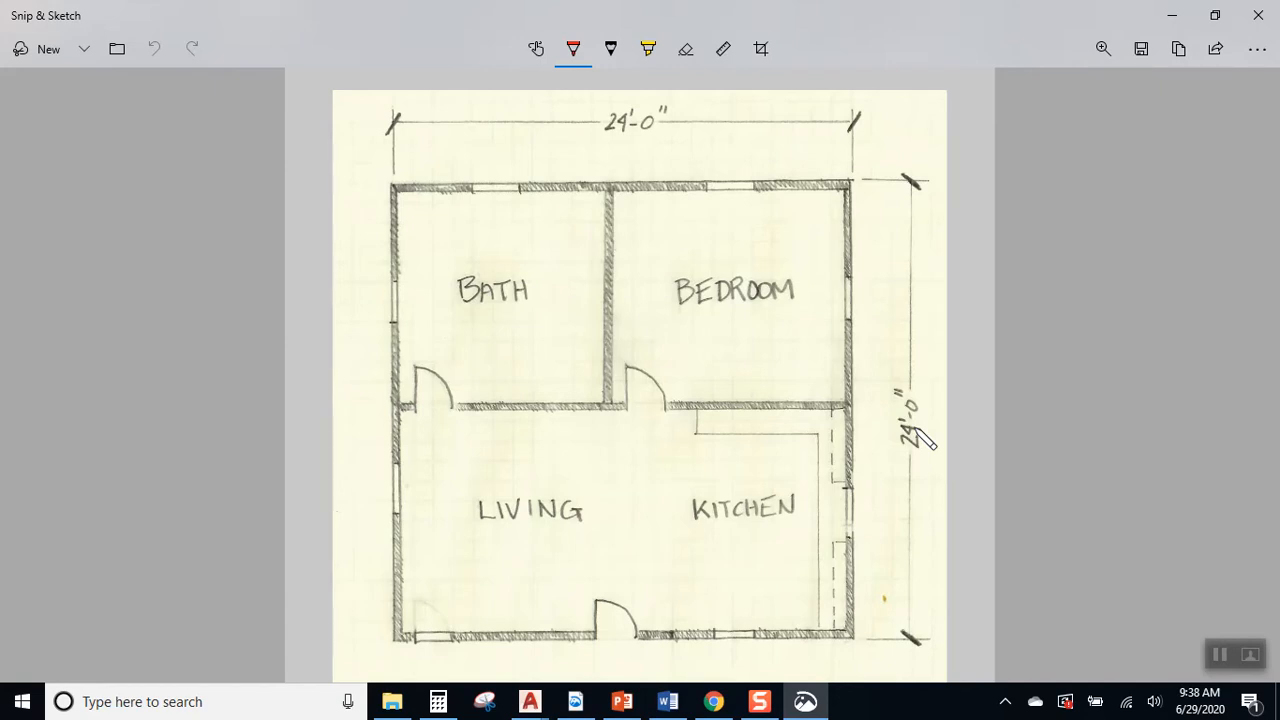
Switch back to the floor plan in AutoCAD and set the length units to Architectural with a precision of 0'-0 1/16".
left_click(546, 699)
left_click(491, 634)
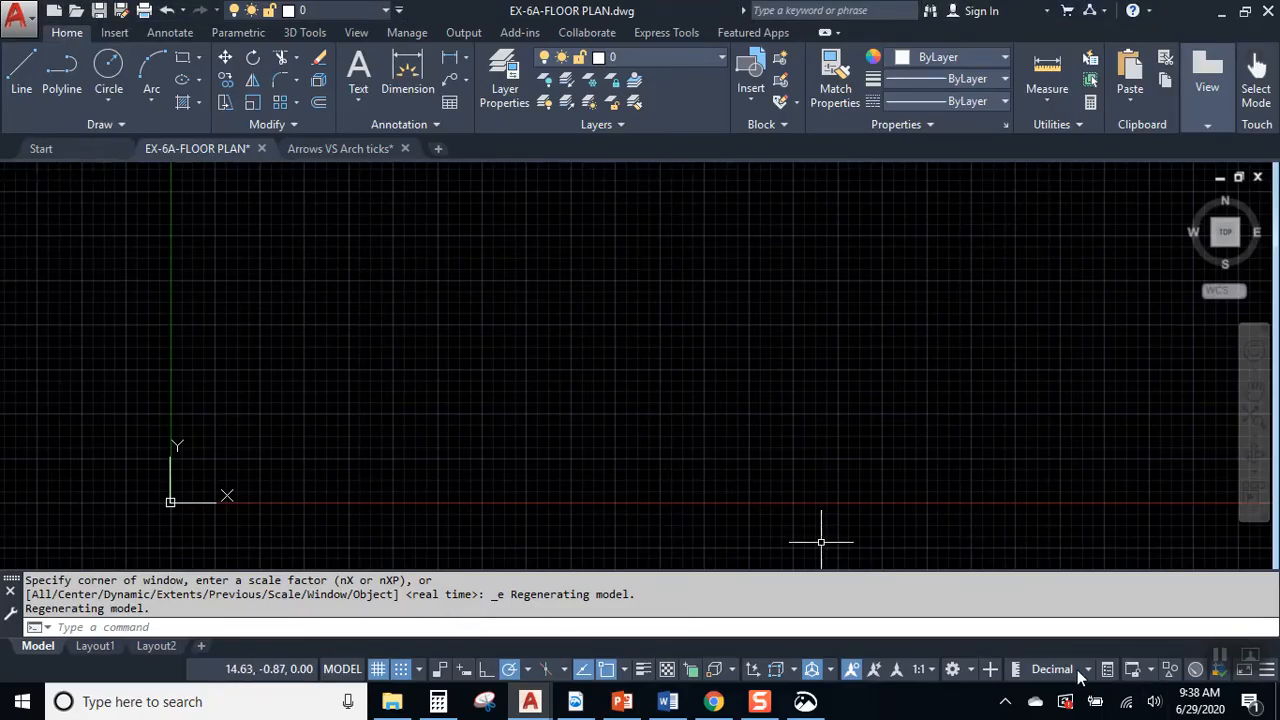
type("UN")
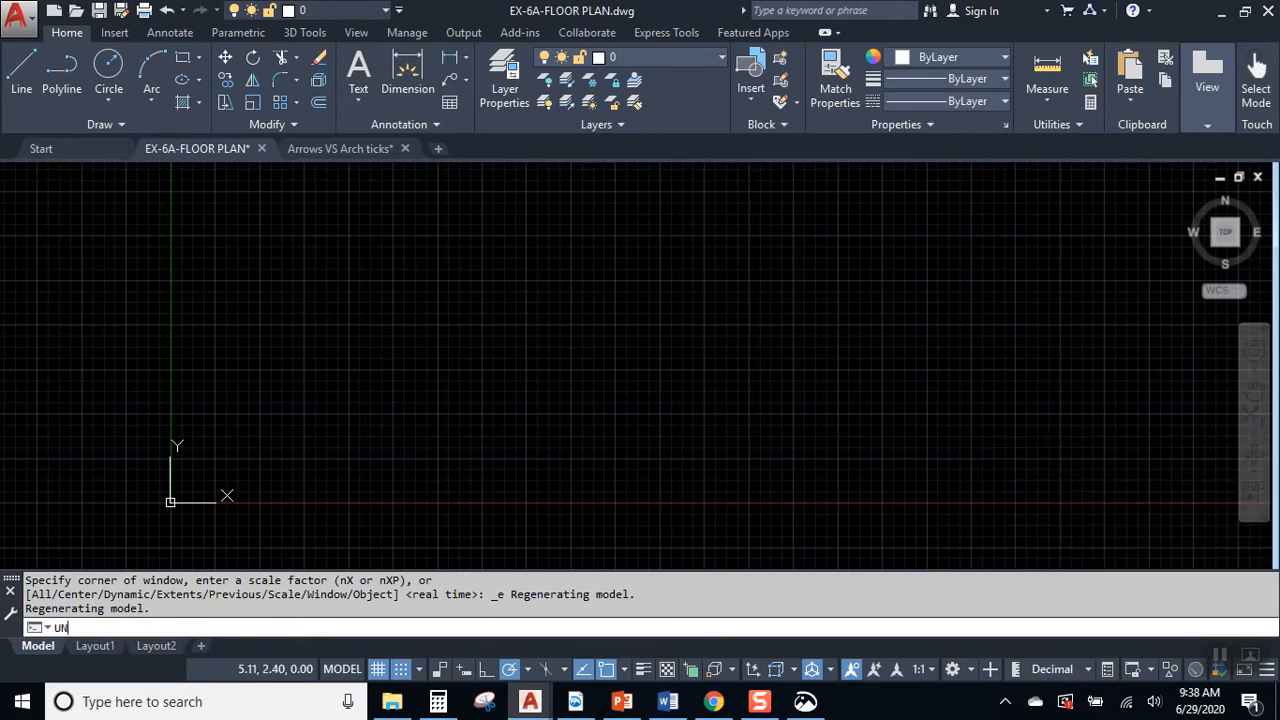
key("Return")
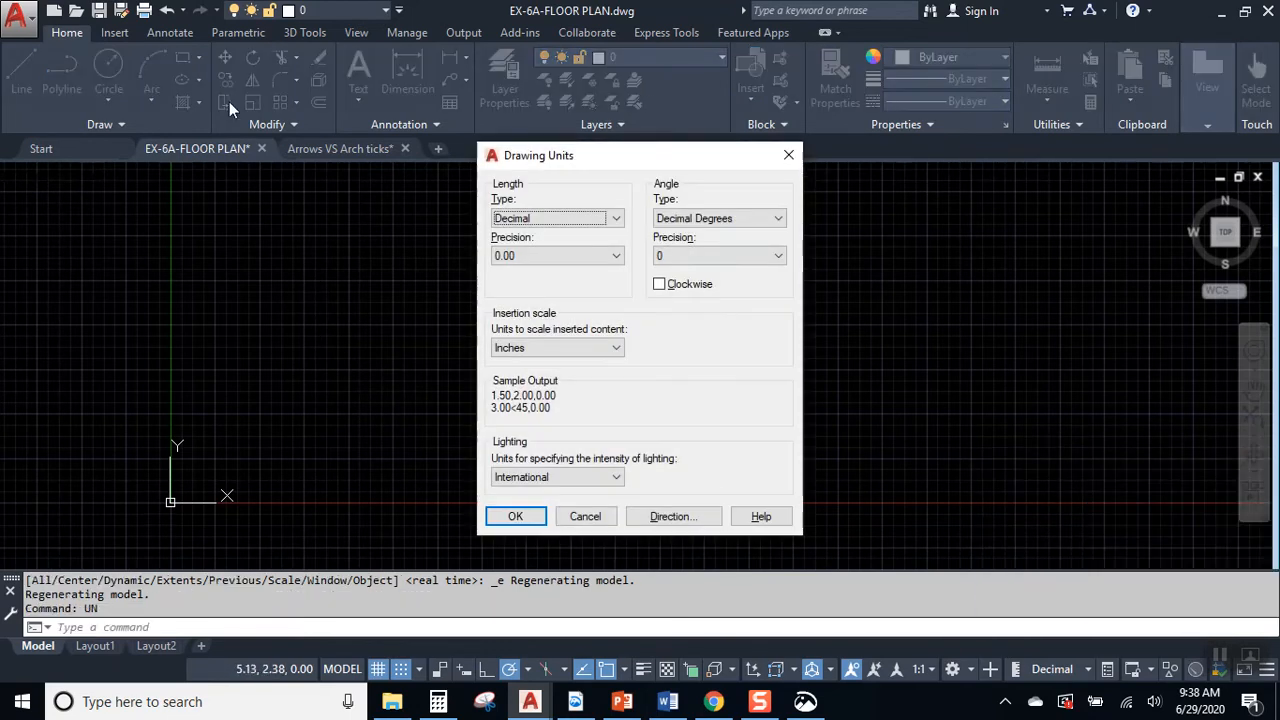
left_click(610, 222)
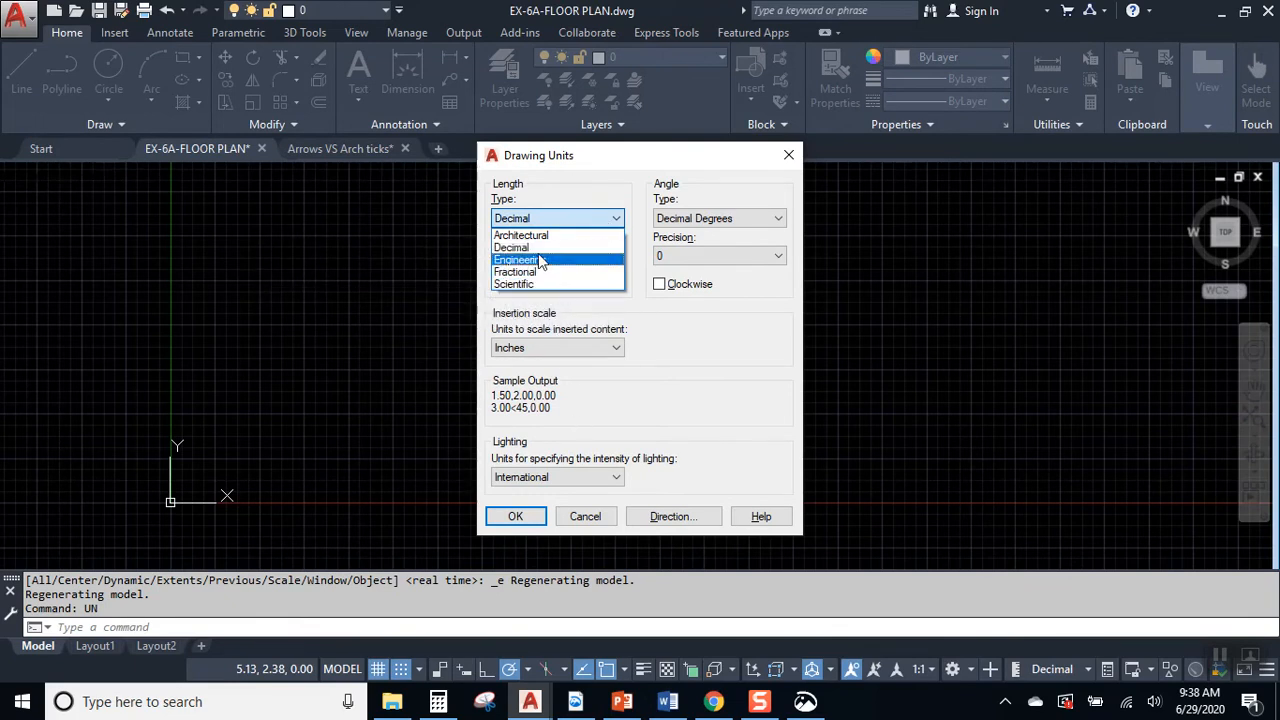
left_click(540, 262)
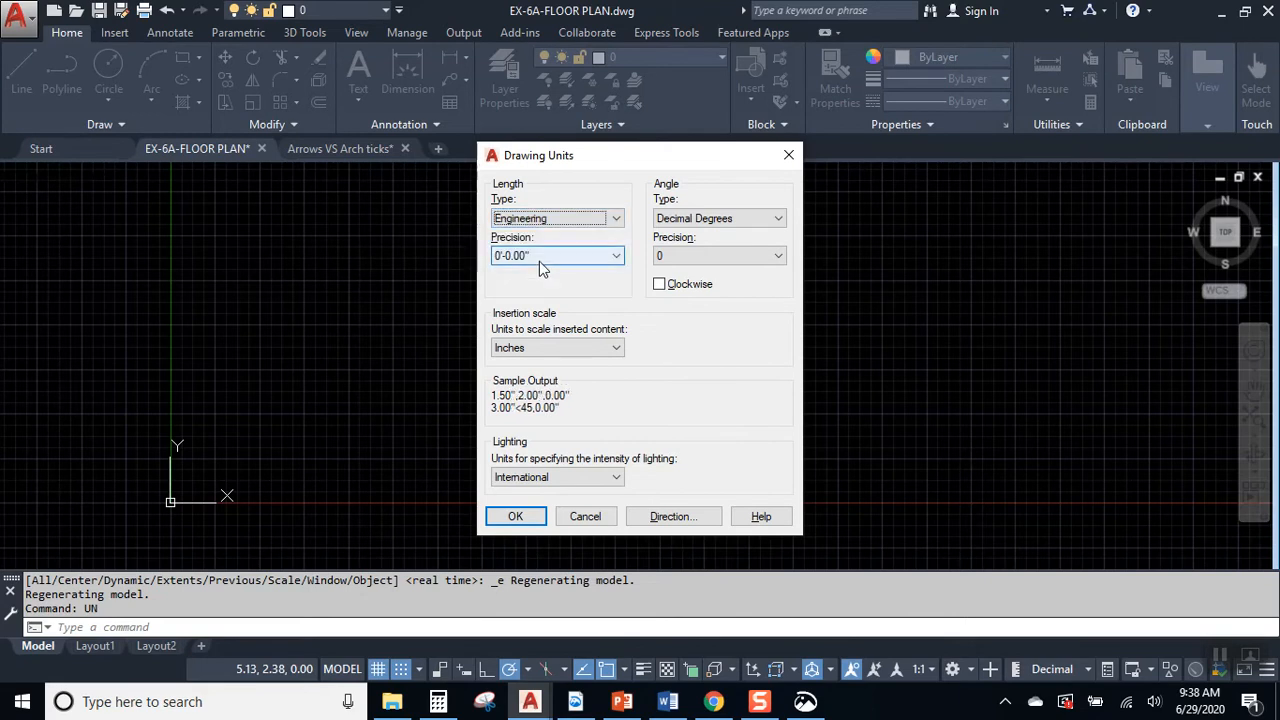
left_click(548, 229)
left_click(548, 240)
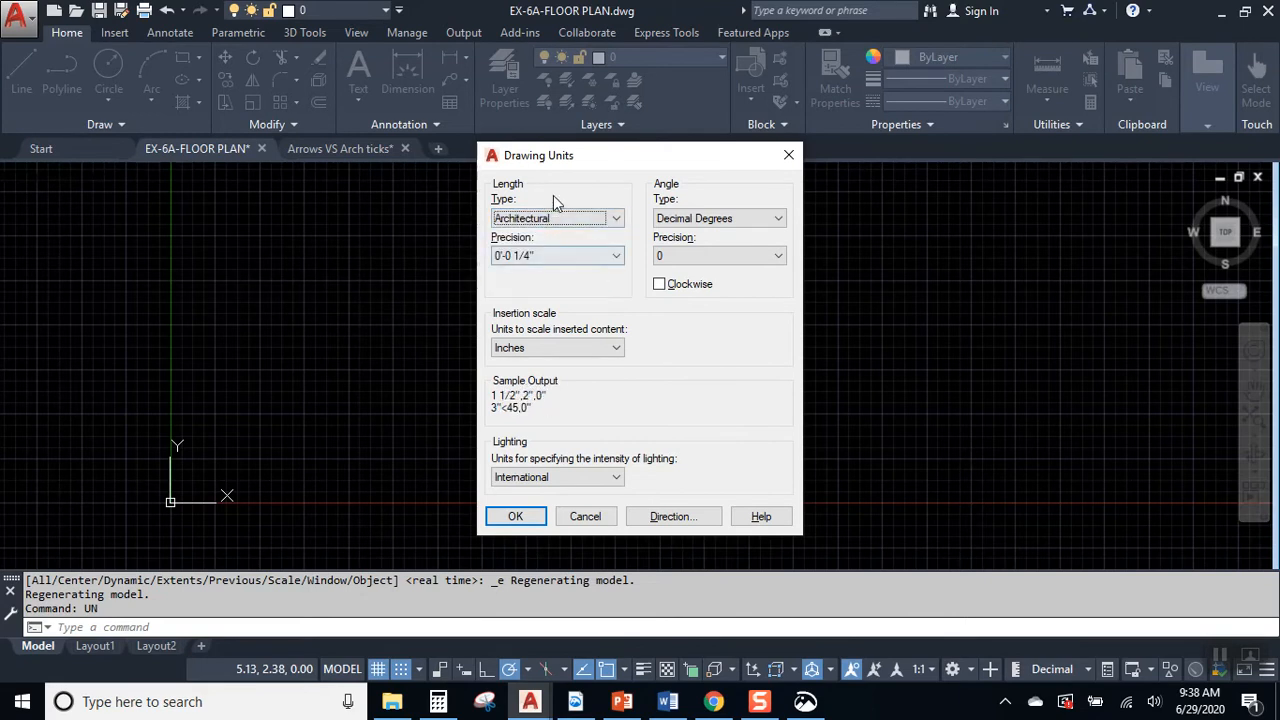
left_click(580, 258)
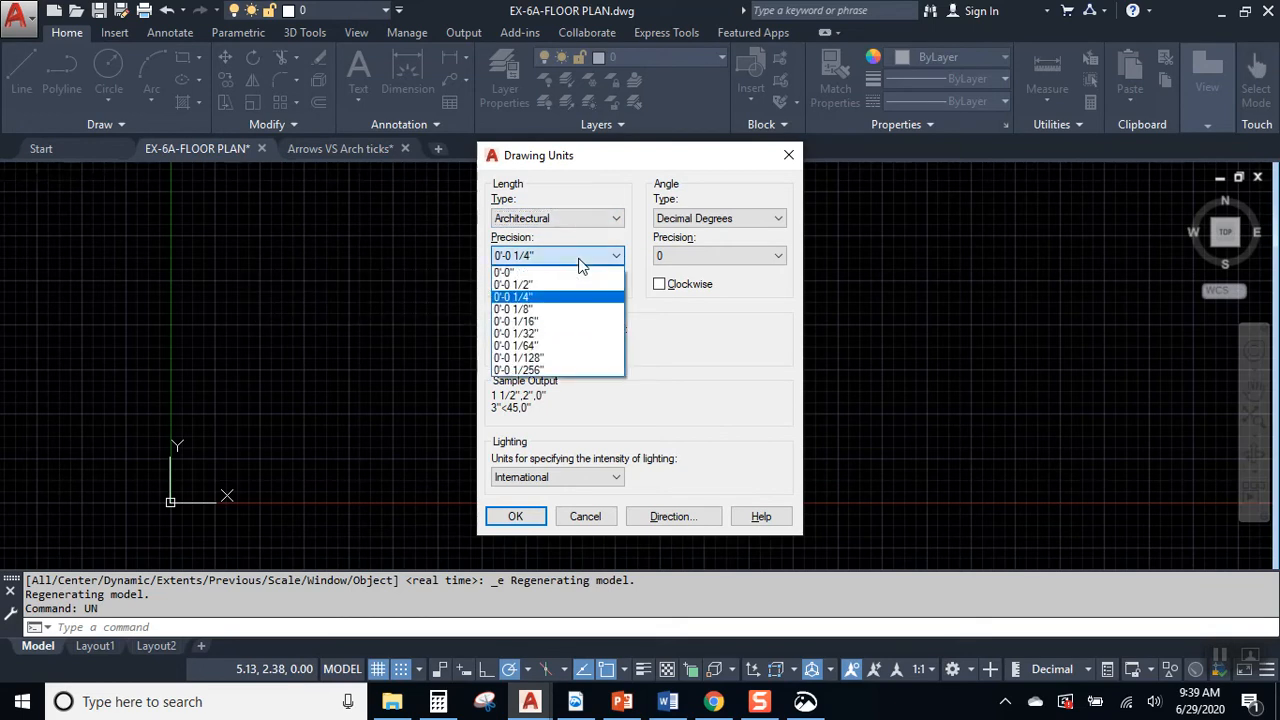
left_click(557, 324)
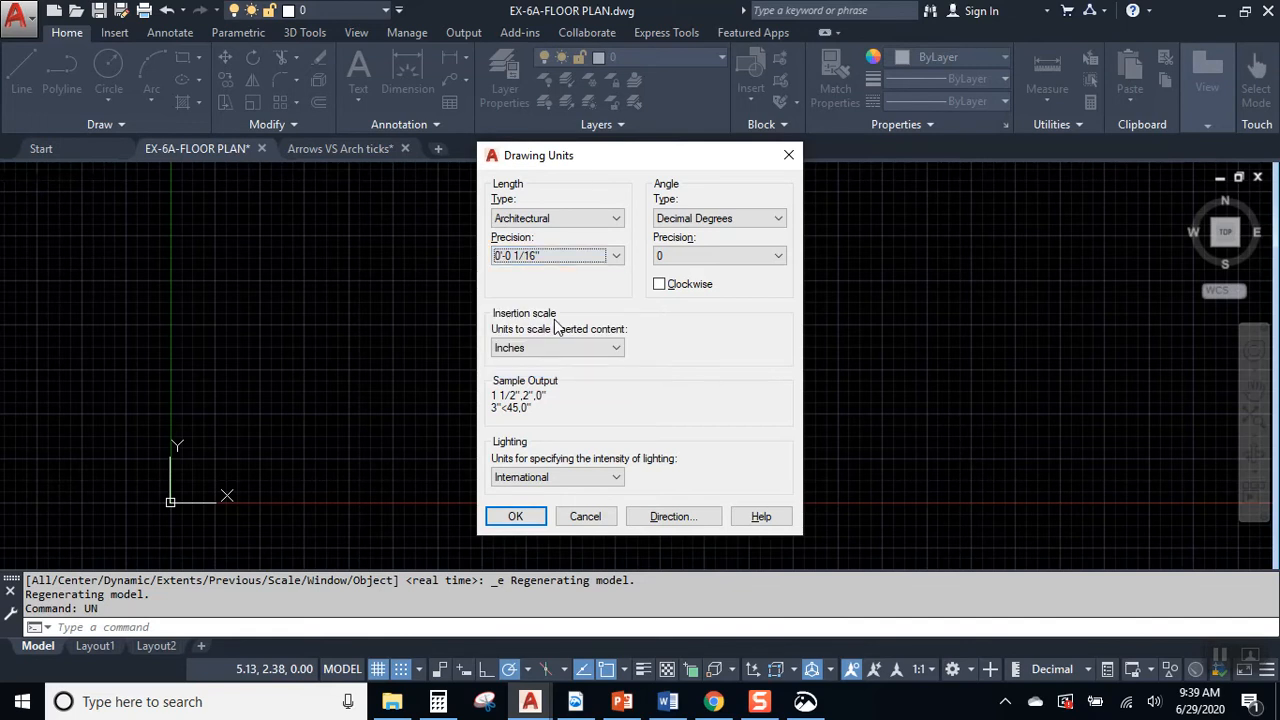
Keep the angle units at Decimal Degrees with precision 0 and apply the drawing units.
left_click(716, 226)
left_click(716, 229)
left_click(708, 256)
left_click(705, 262)
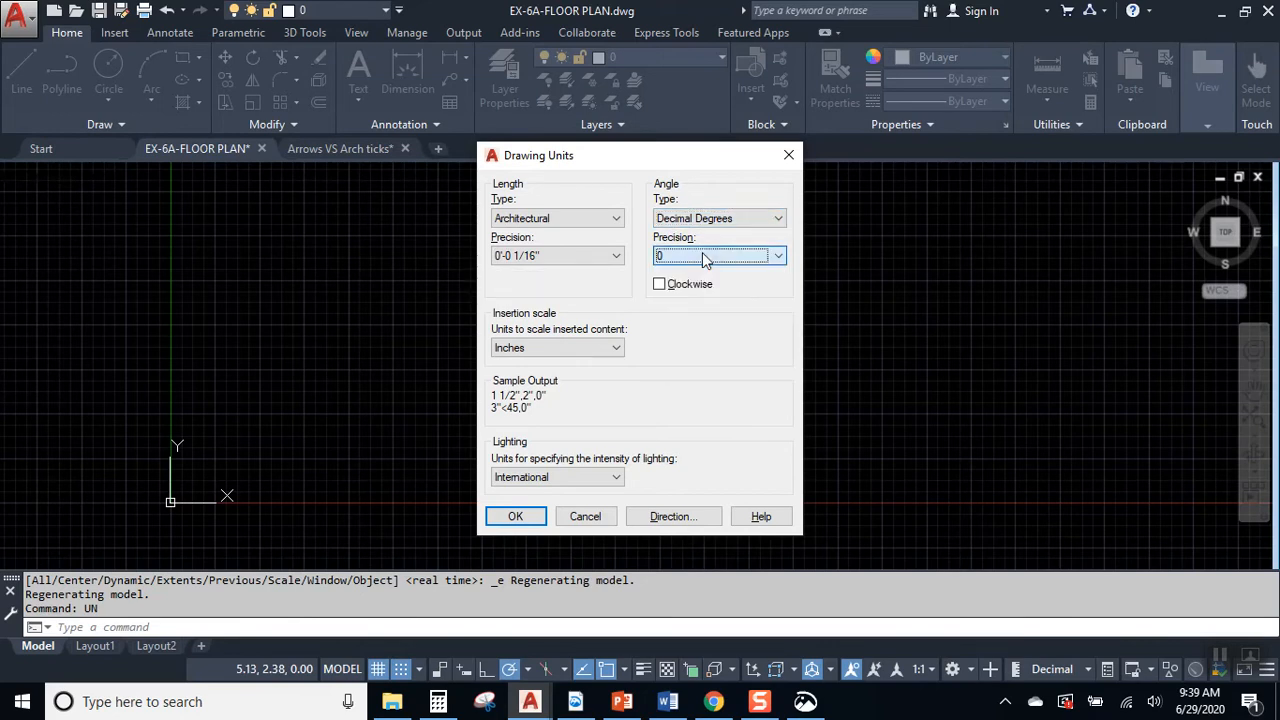
left_click(516, 517)
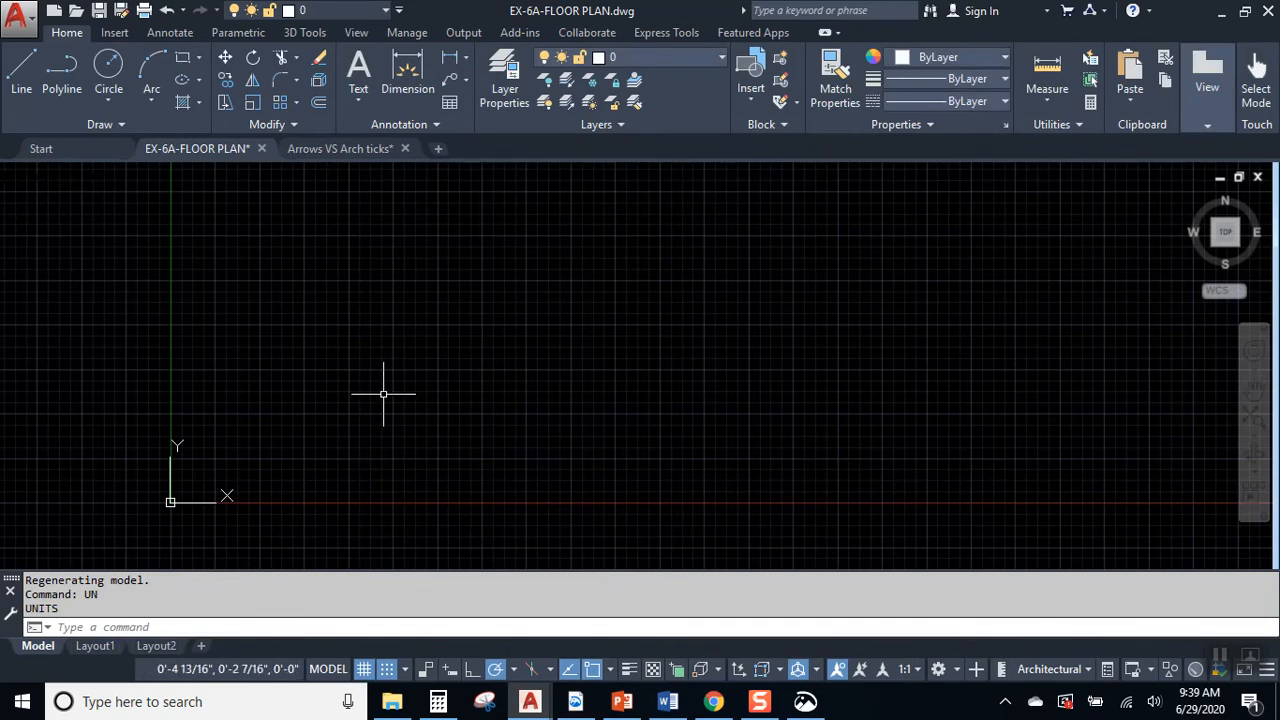
Start resetting the model space limits and accept 0'-0",0'-0" as the lower left corner.
middle_click_drag(383, 394, 494, 423)
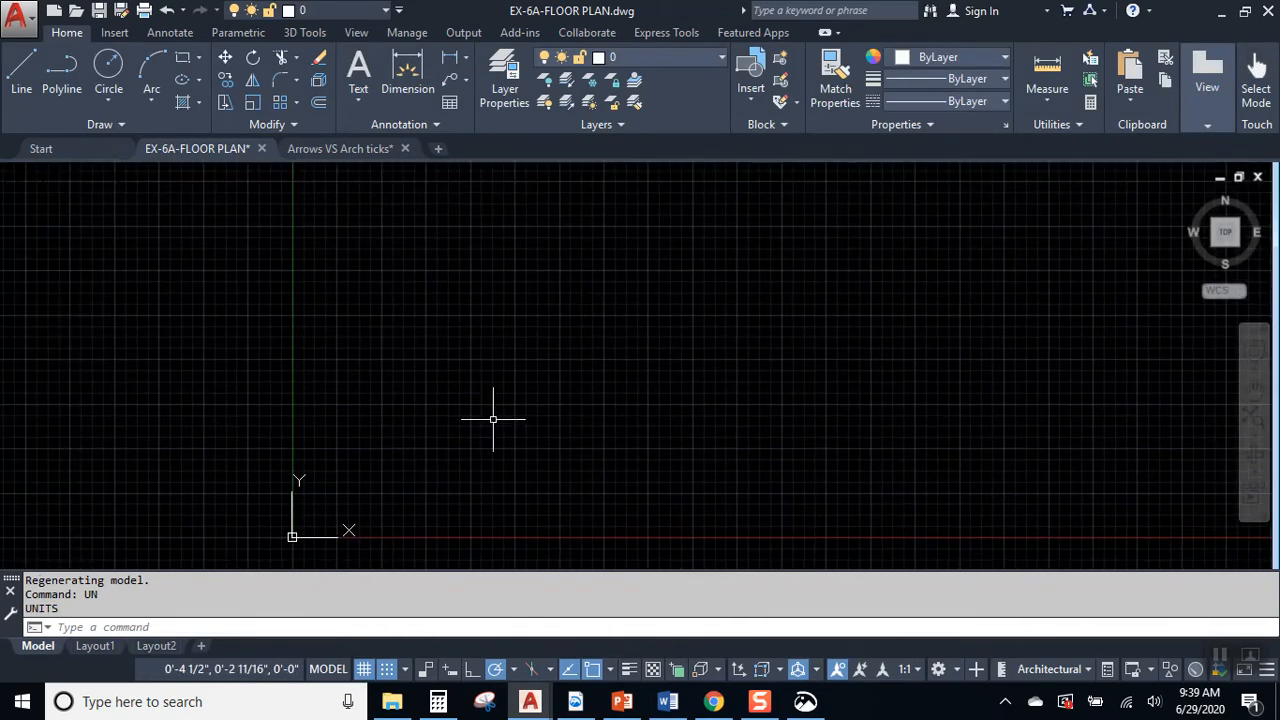
type("limits")
key("Return")
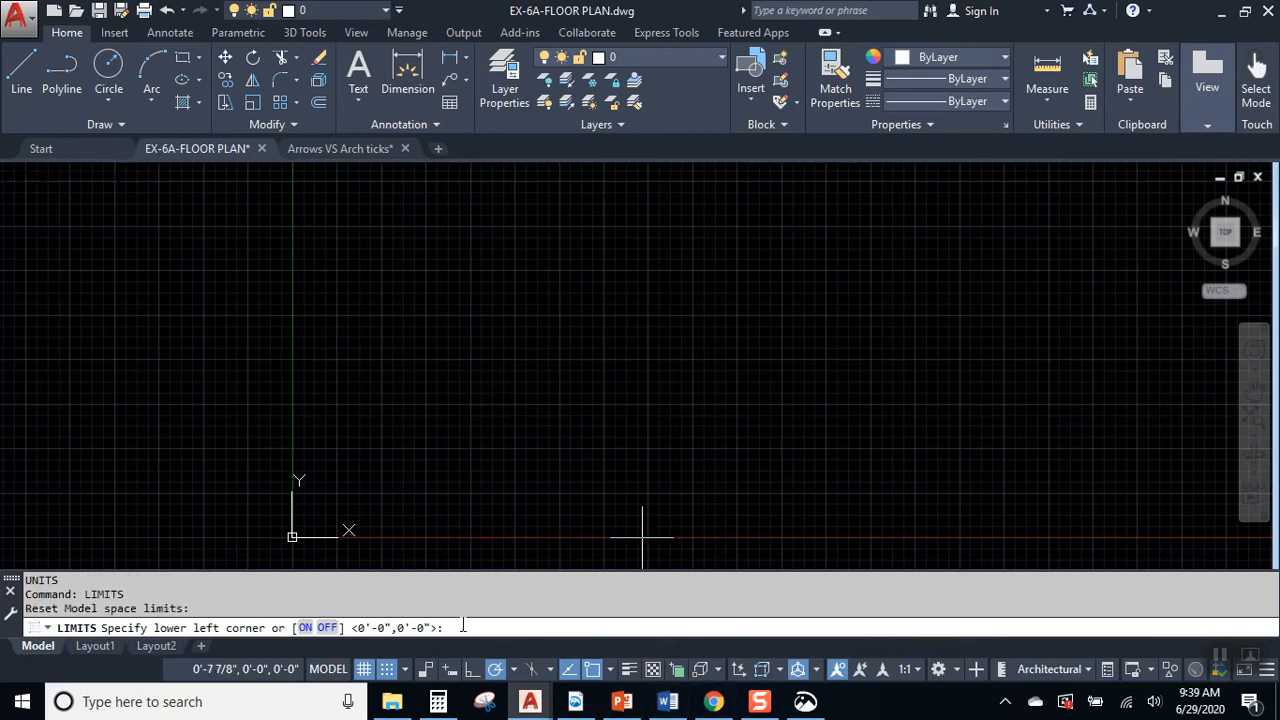
key("Return")
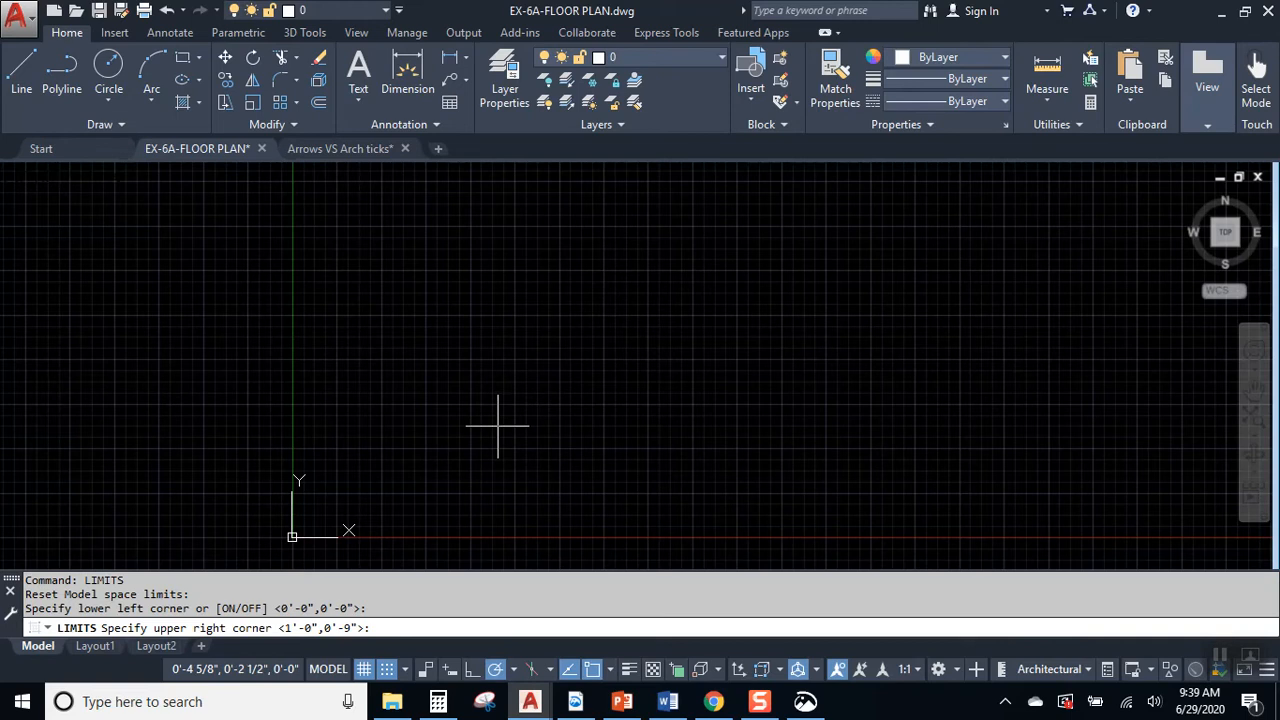
Check the overall dimensions on the garage sketch in Snip & Sketch and return to the EX-6A floor plan in AutoCAD.
left_click(805, 703)
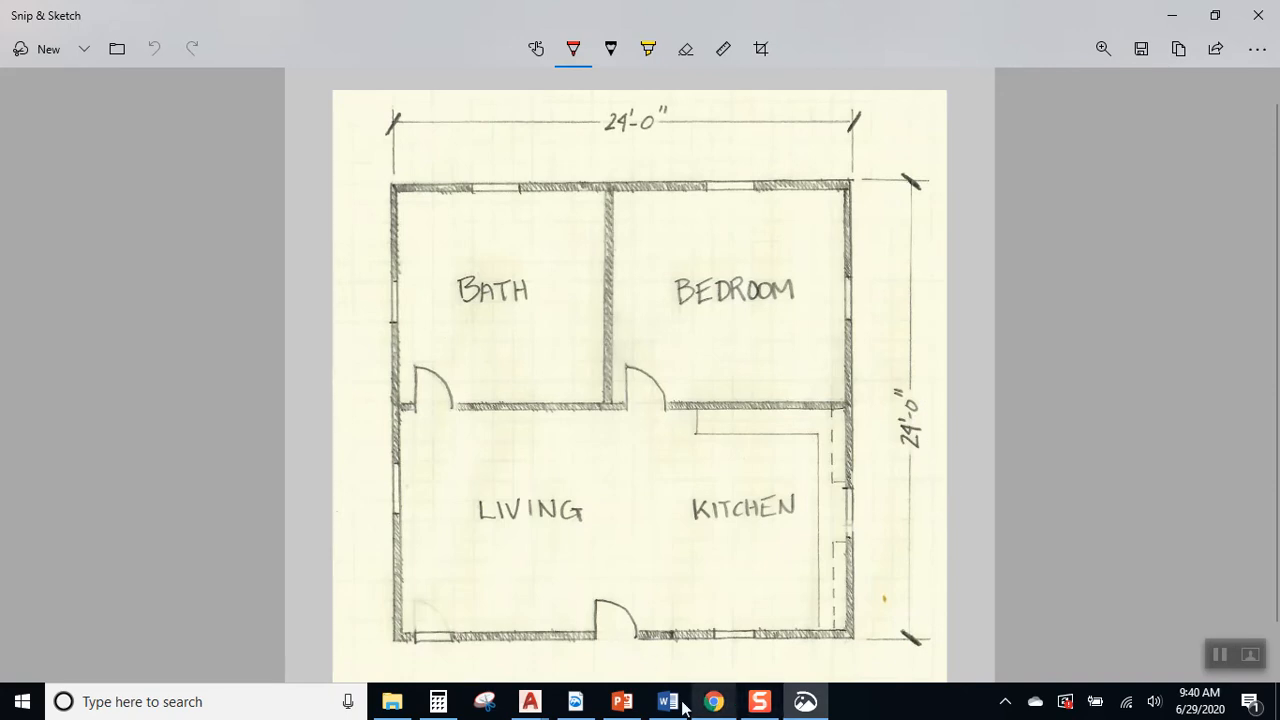
left_click(530, 701)
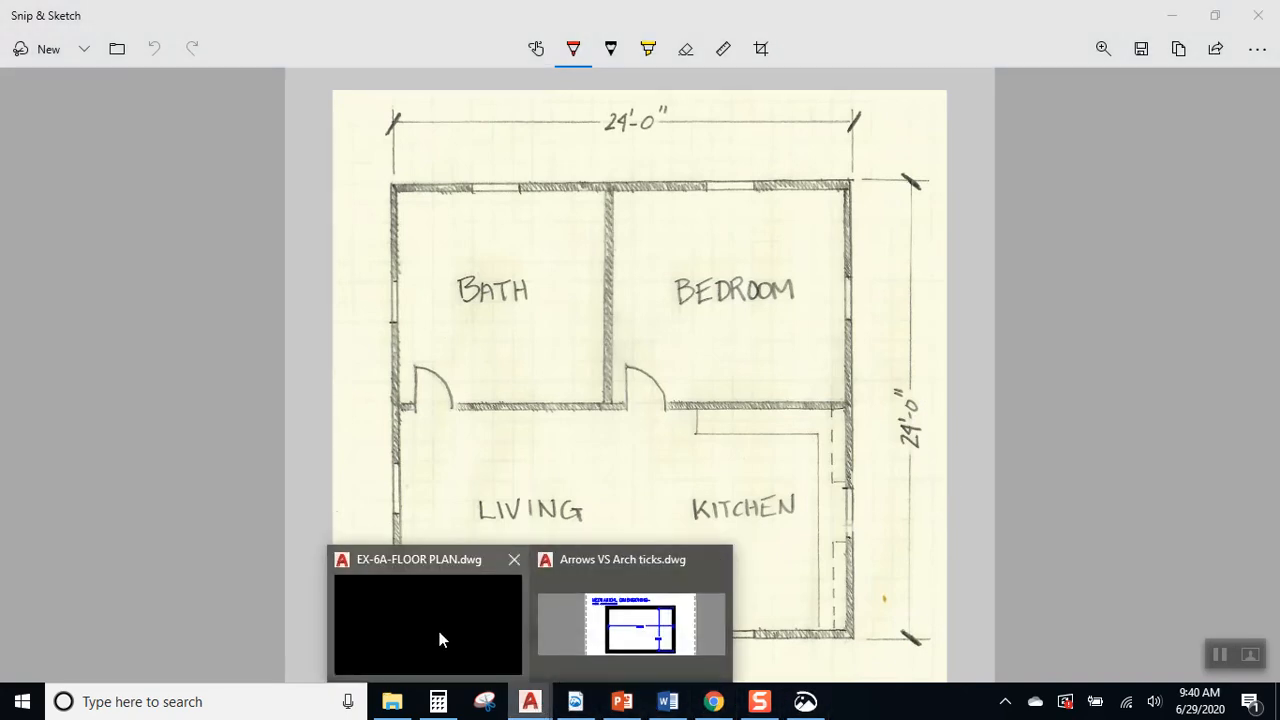
left_click(437, 627)
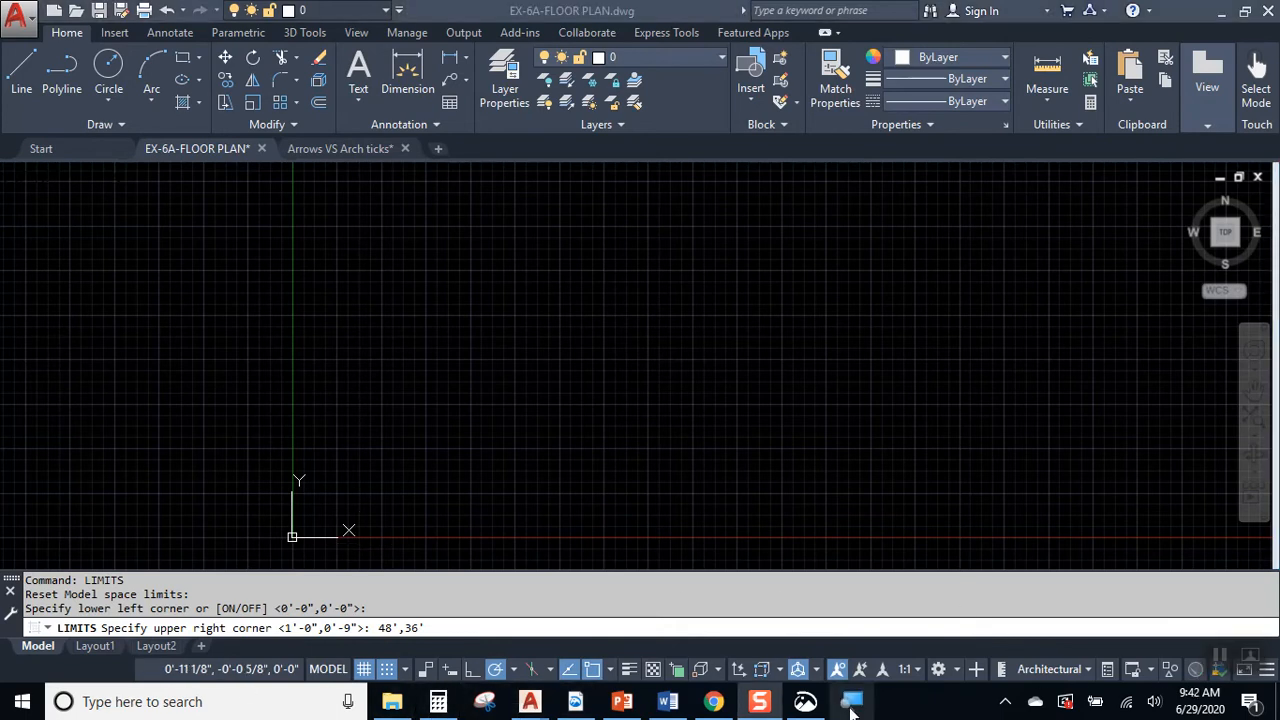
Magnify the screen with Magnifier to read the upper right corner entry on the command line, and close Magnifier.
left_click(850, 702)
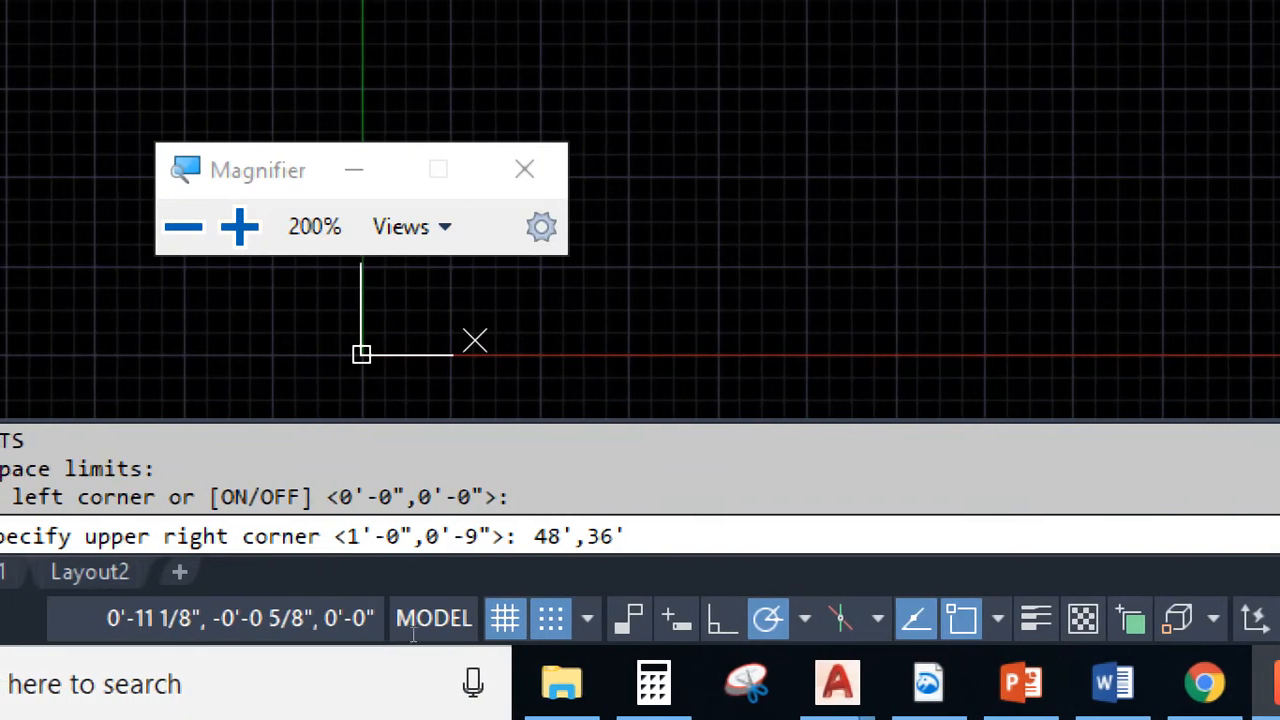
left_click(382, 628)
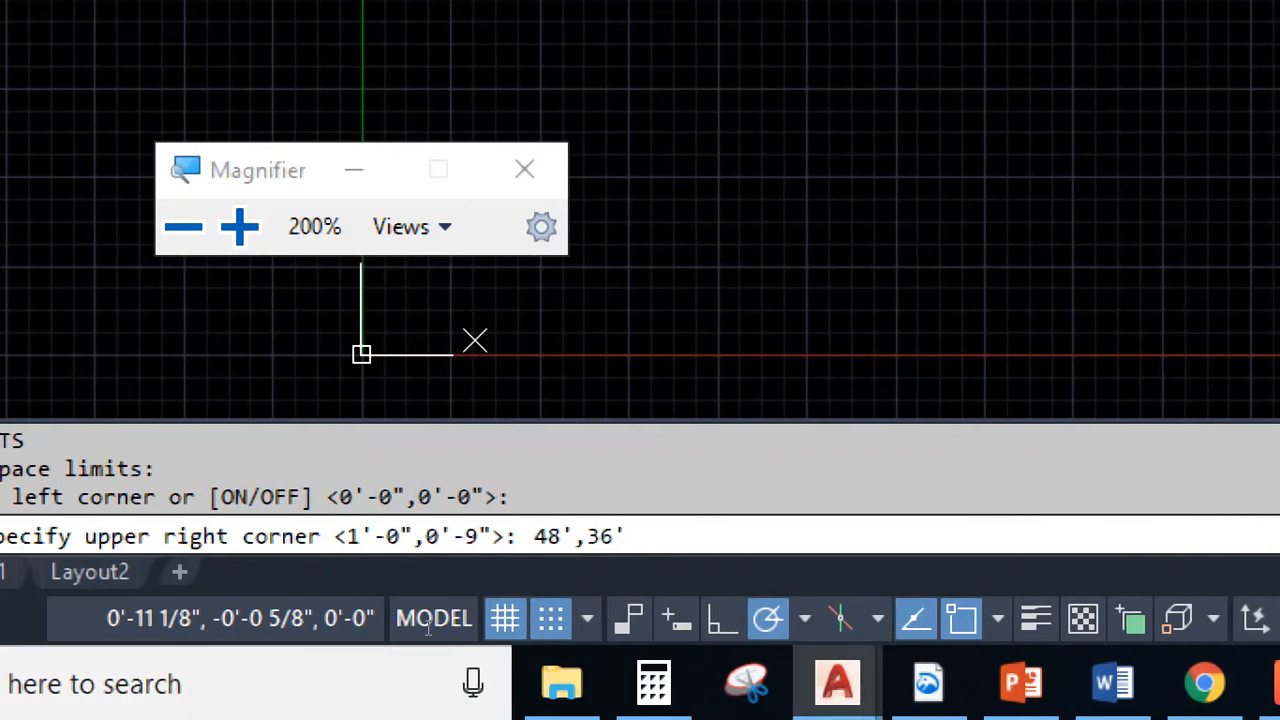
left_click_drag(428, 628, 377, 620)
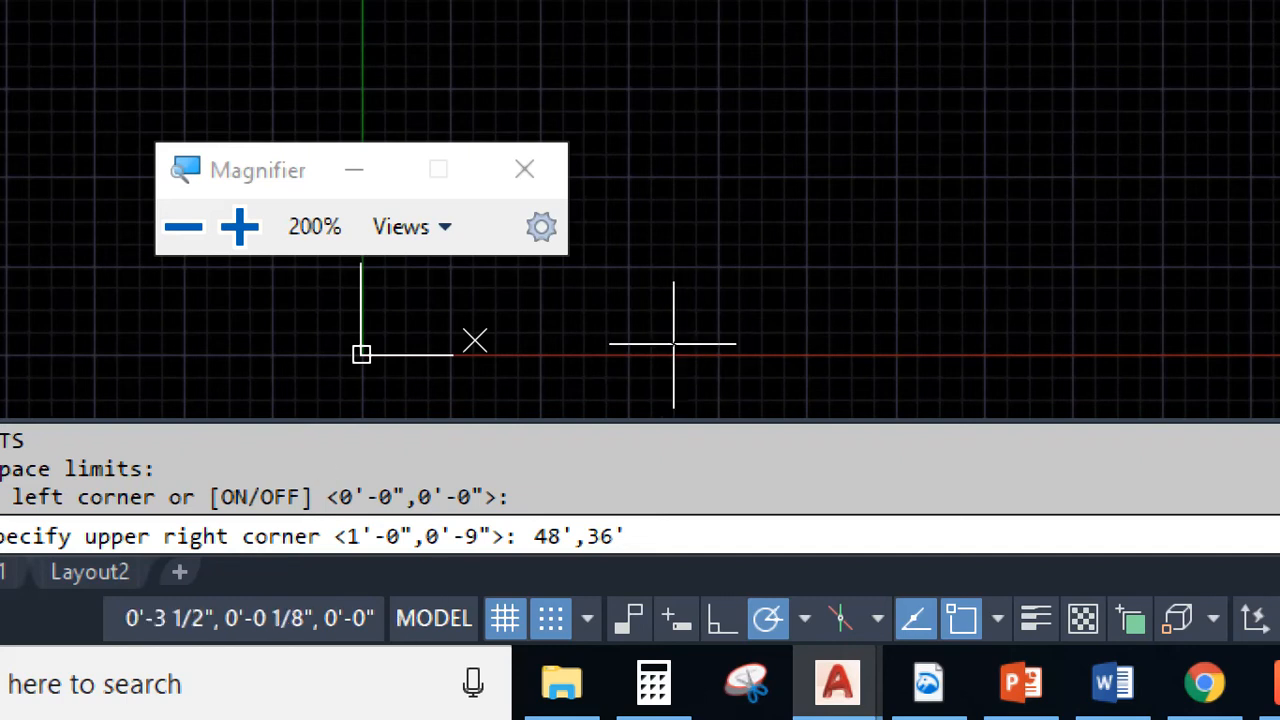
left_click(524, 169)
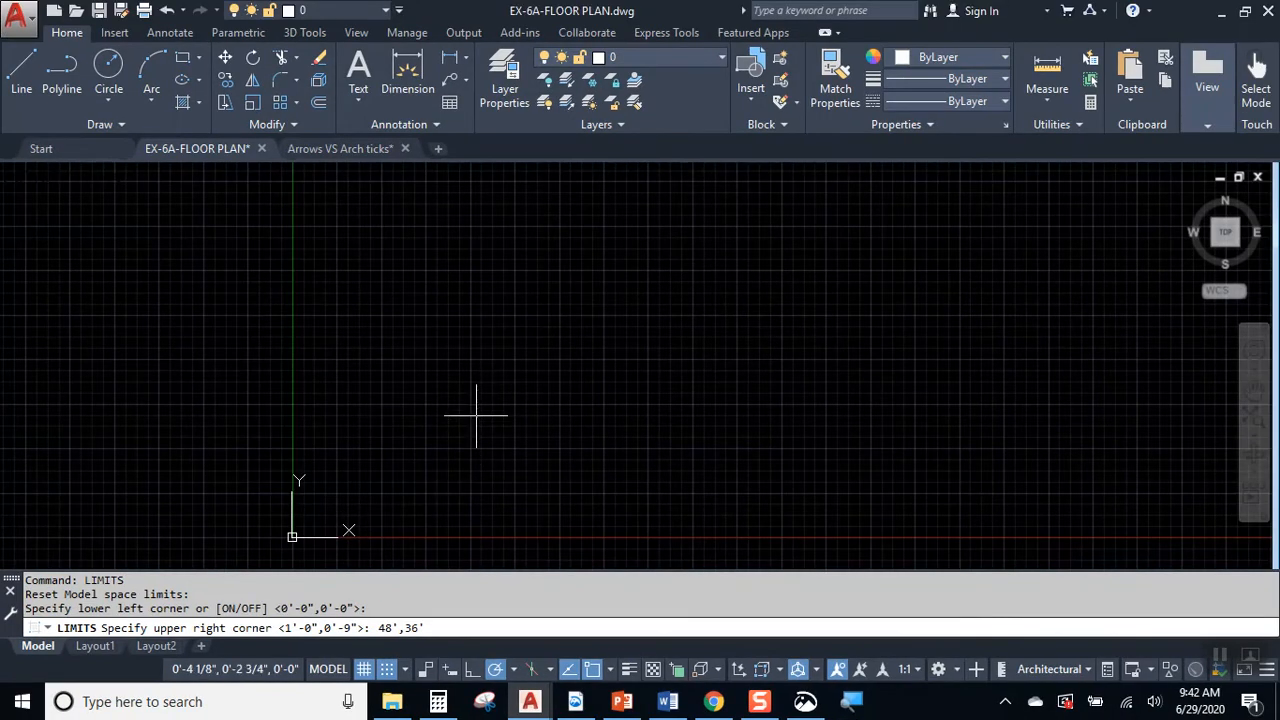
Set the upper right corner of the limits to 48',36' and zoom to the drawing extents.
middle_click_drag(543, 443, 363, 480)
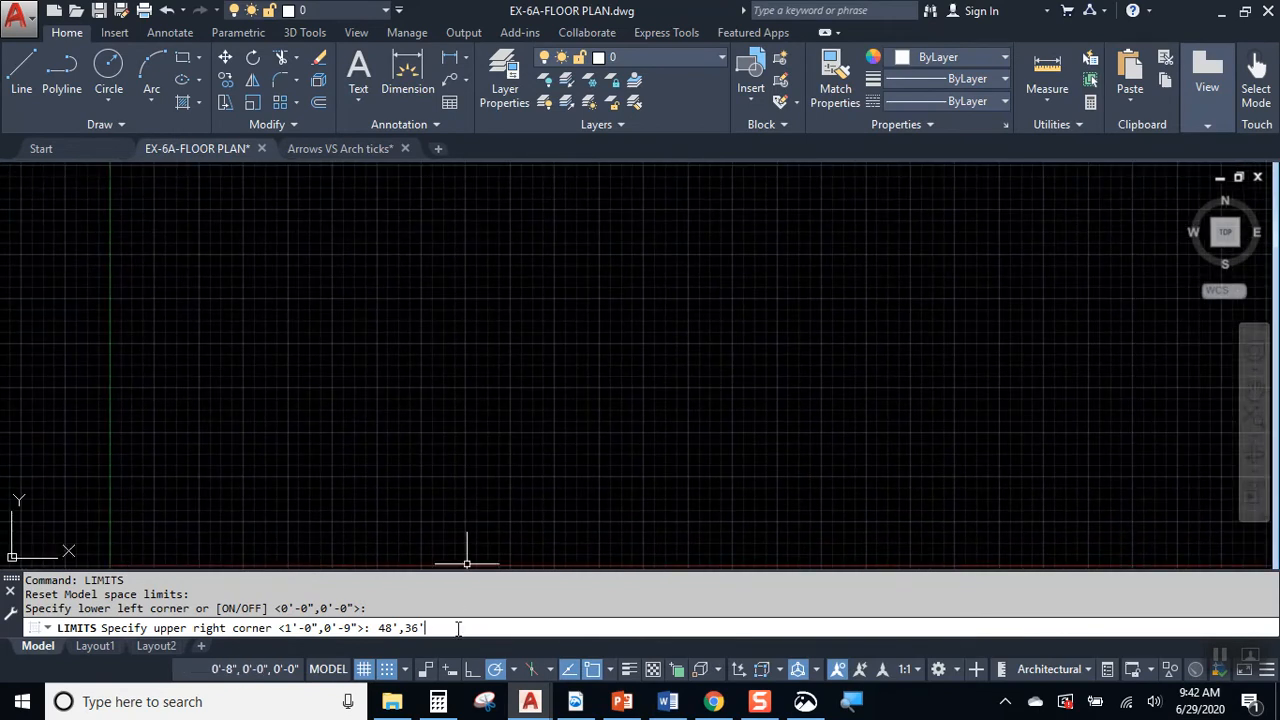
key("Return")
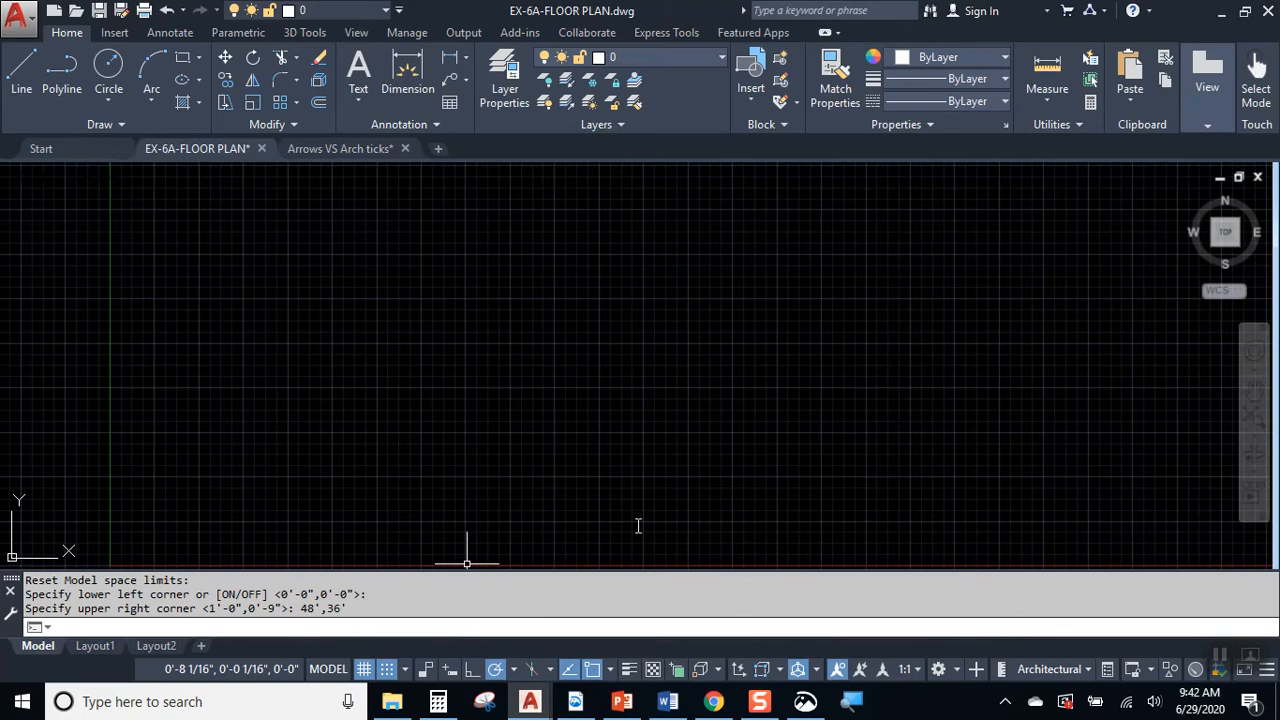
middle_click(500, 400)
middle_click(500, 400)
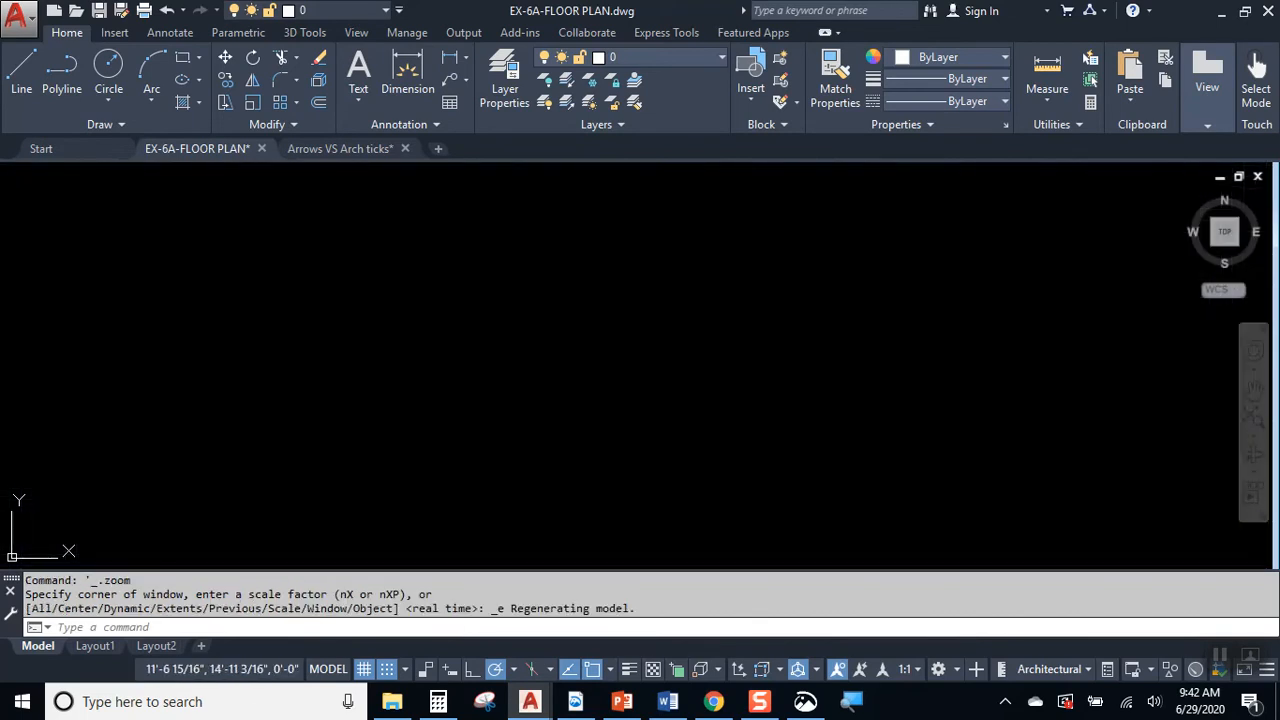
middle_click_drag(304, 455, 468, 418)
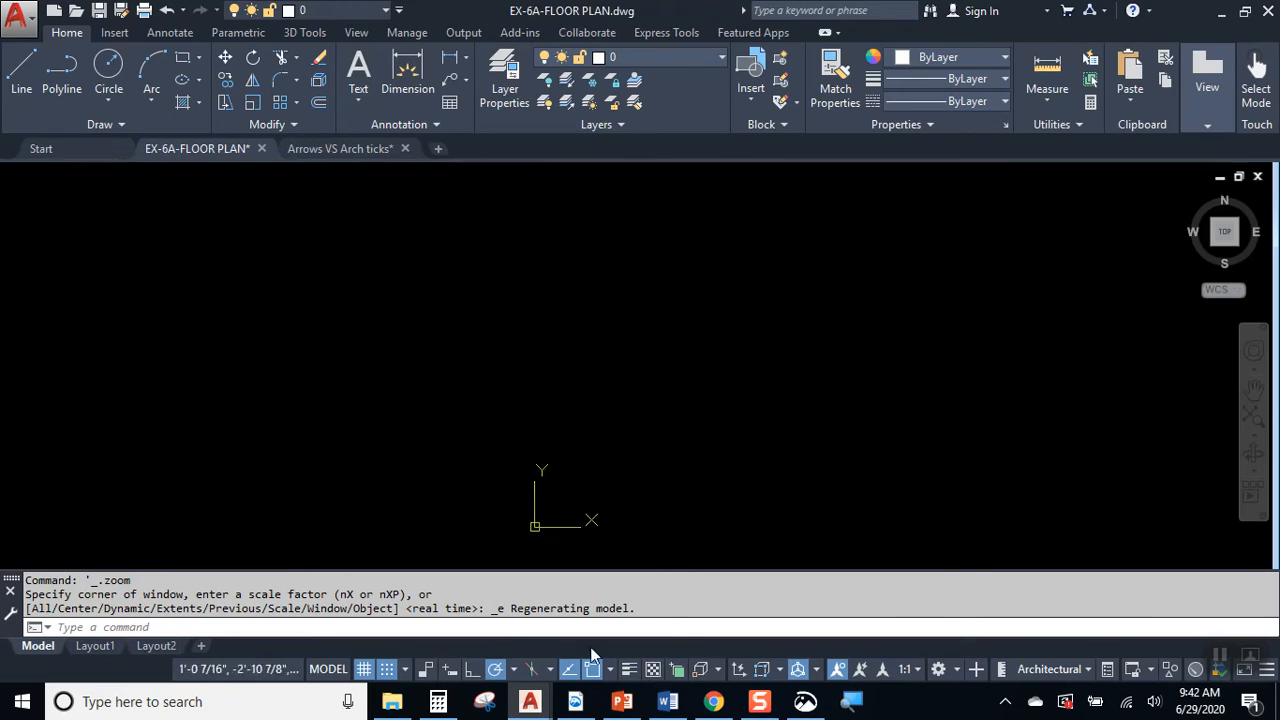
Review the snap and grid spacing in the drafting settings without changing them, and inspect the grid around the origin.
left_click(407, 670)
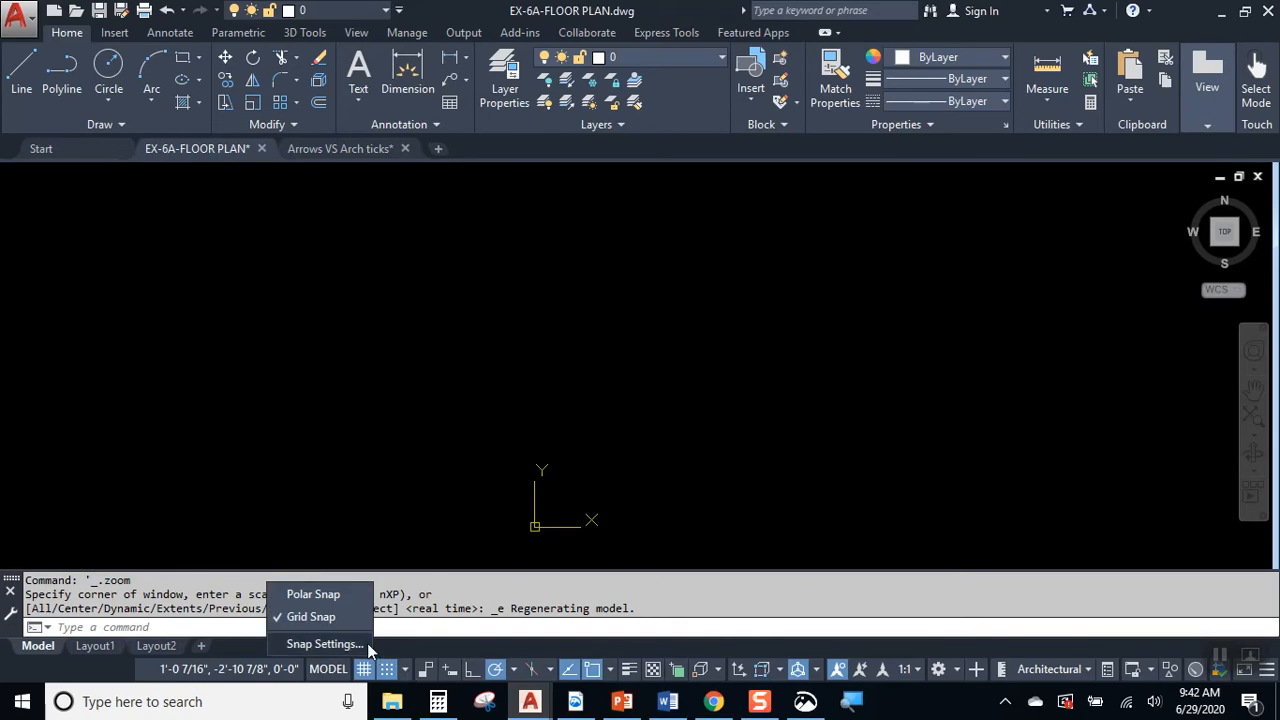
left_click(367, 643)
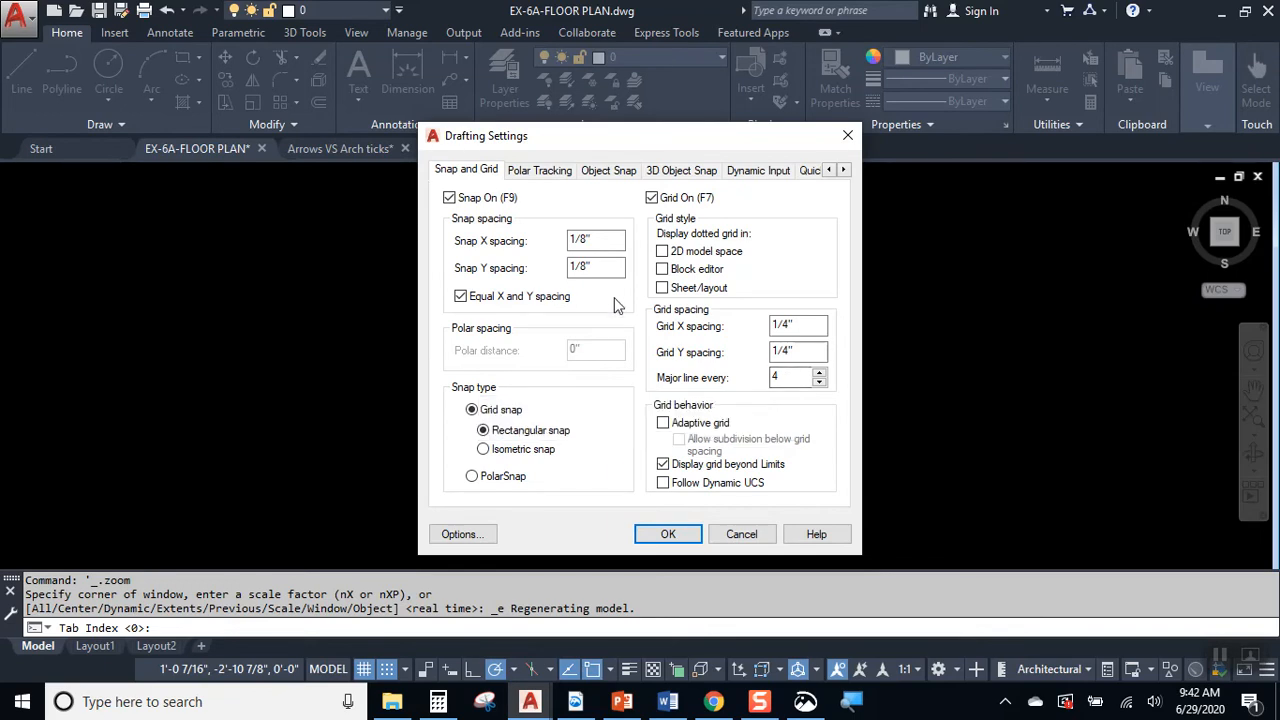
left_click(741, 534)
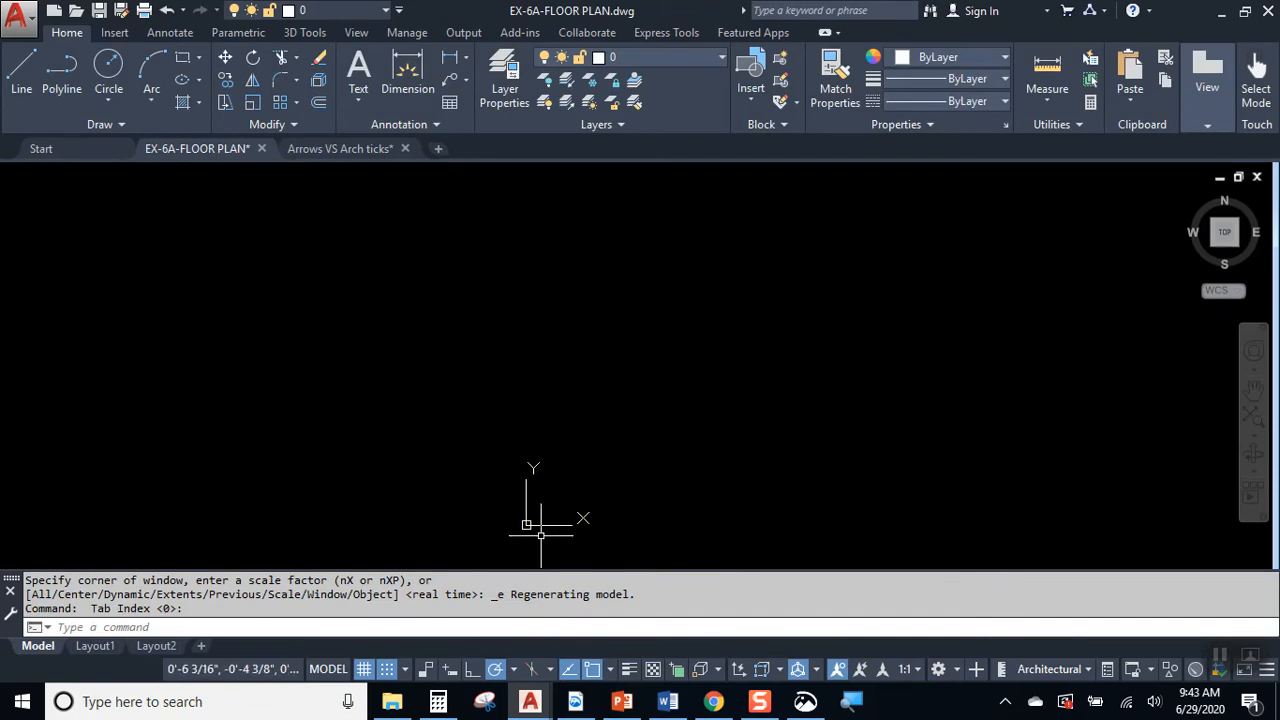
scroll(526, 519, "up", 10)
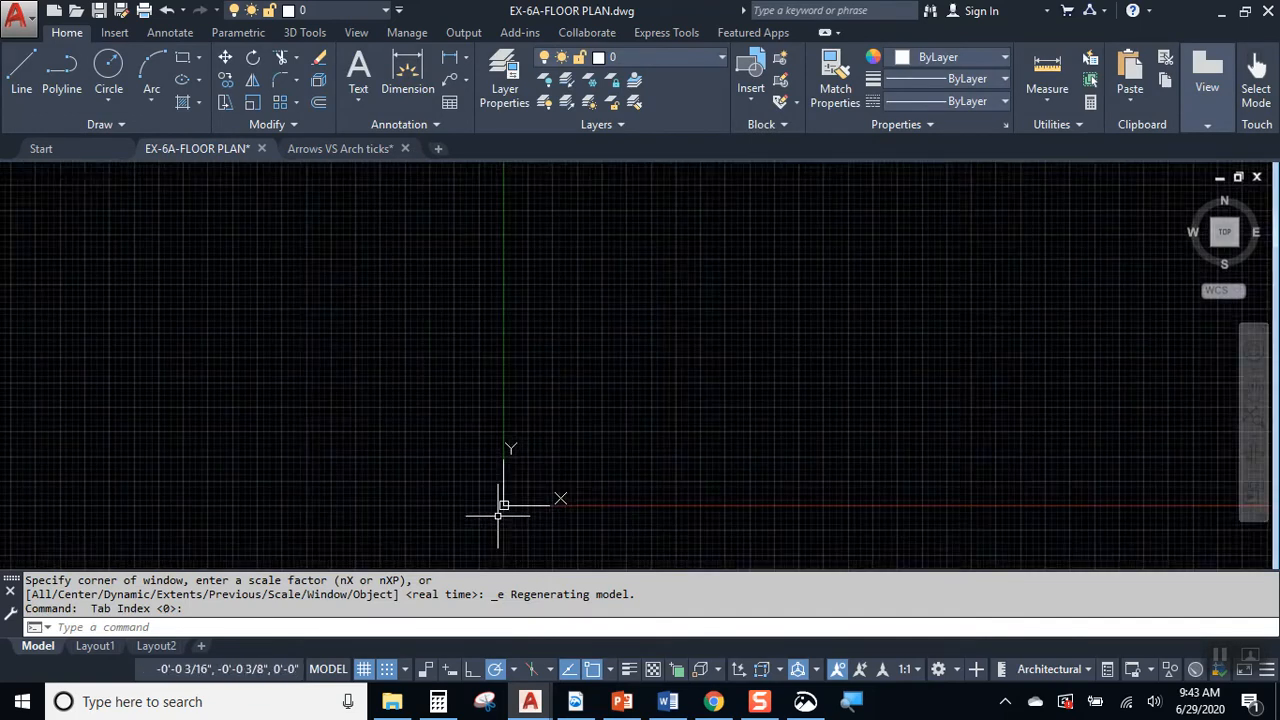
scroll(502, 512, "up", 2)
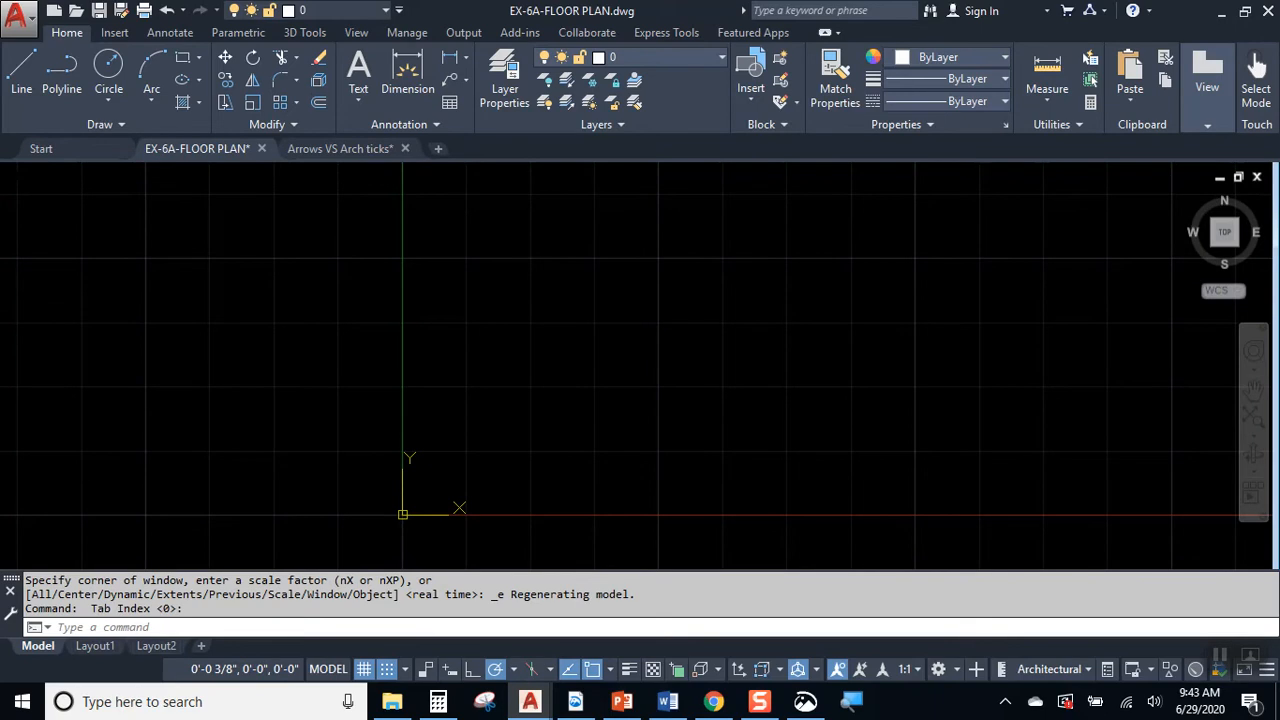
middle_click(543, 414)
middle_click(543, 414)
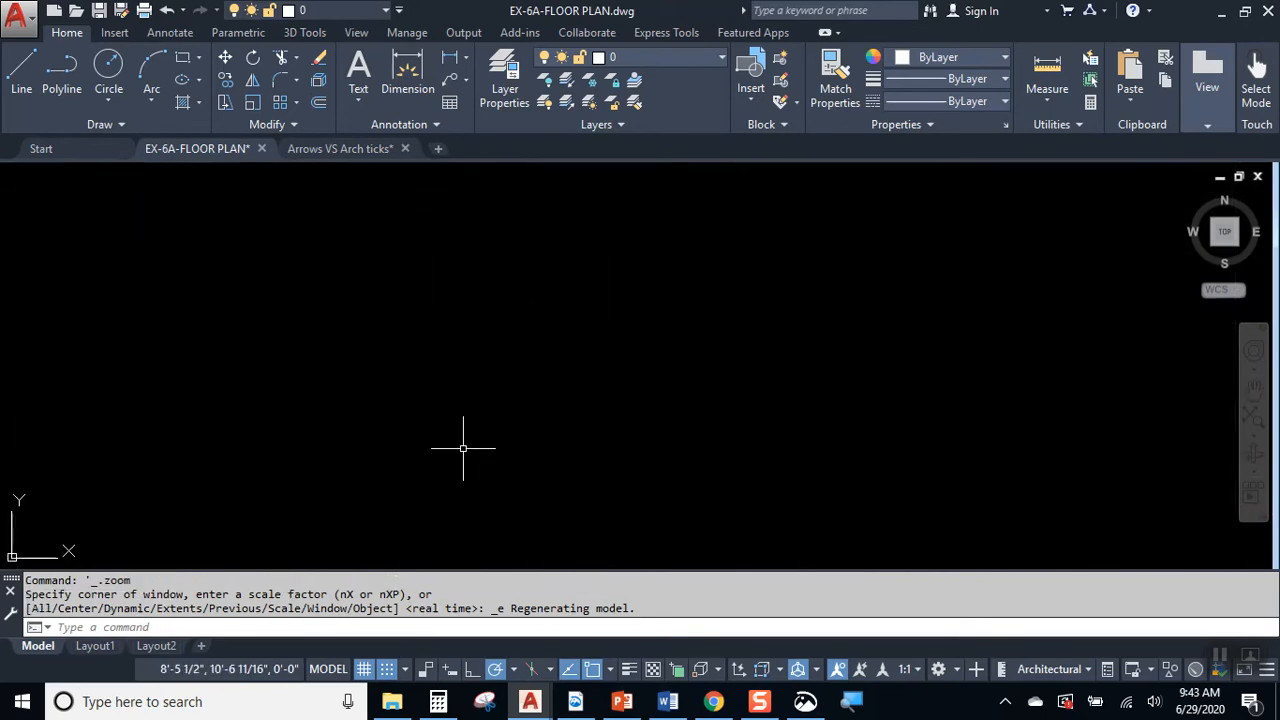
Set the grid X and Y spacing and the snap X and Y spacing to 1' and apply the drafting settings.
left_click(404, 671)
left_click(350, 644)
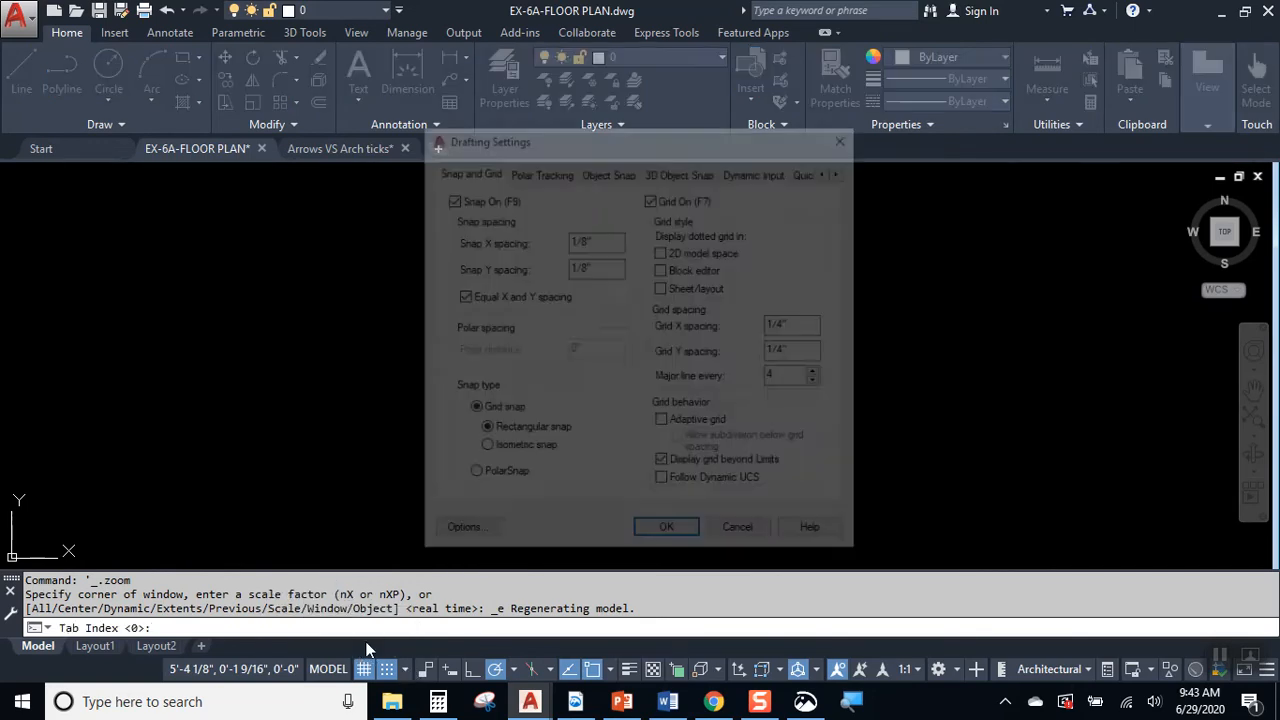
double_click(795, 324)
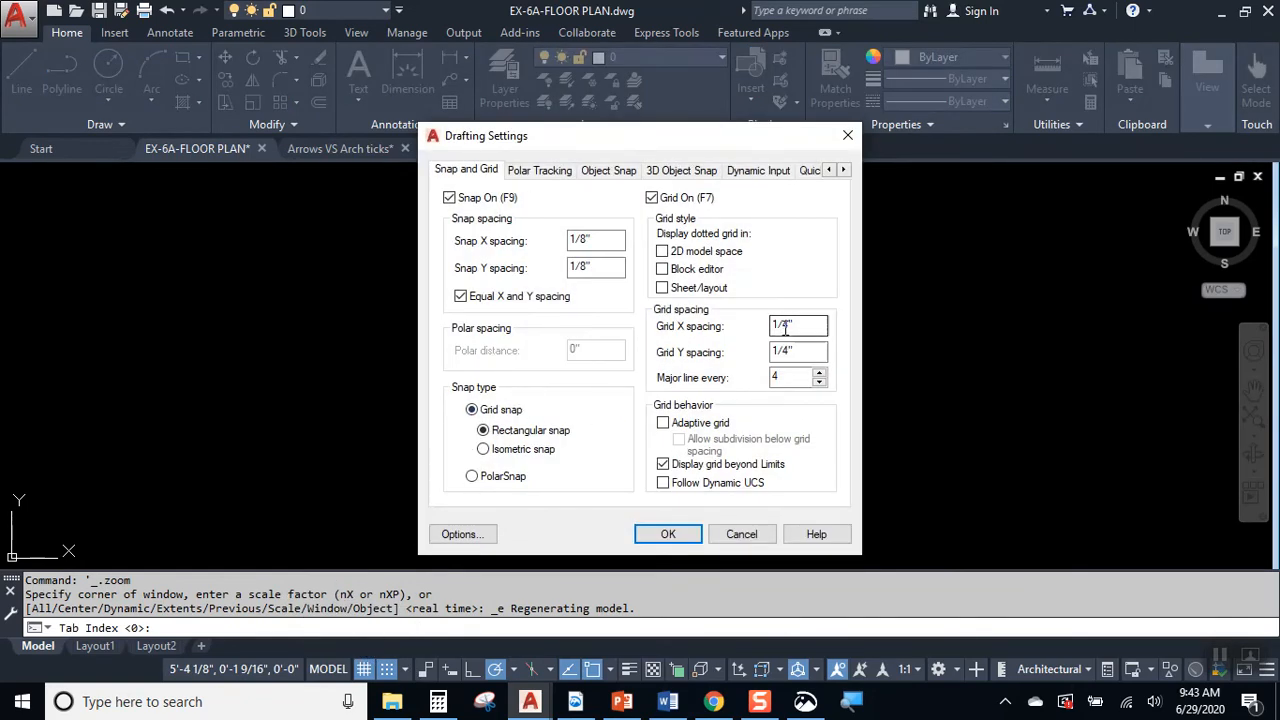
type("1'")
key("Tab")
double_click(595, 240)
type("1'")
key("Tab")
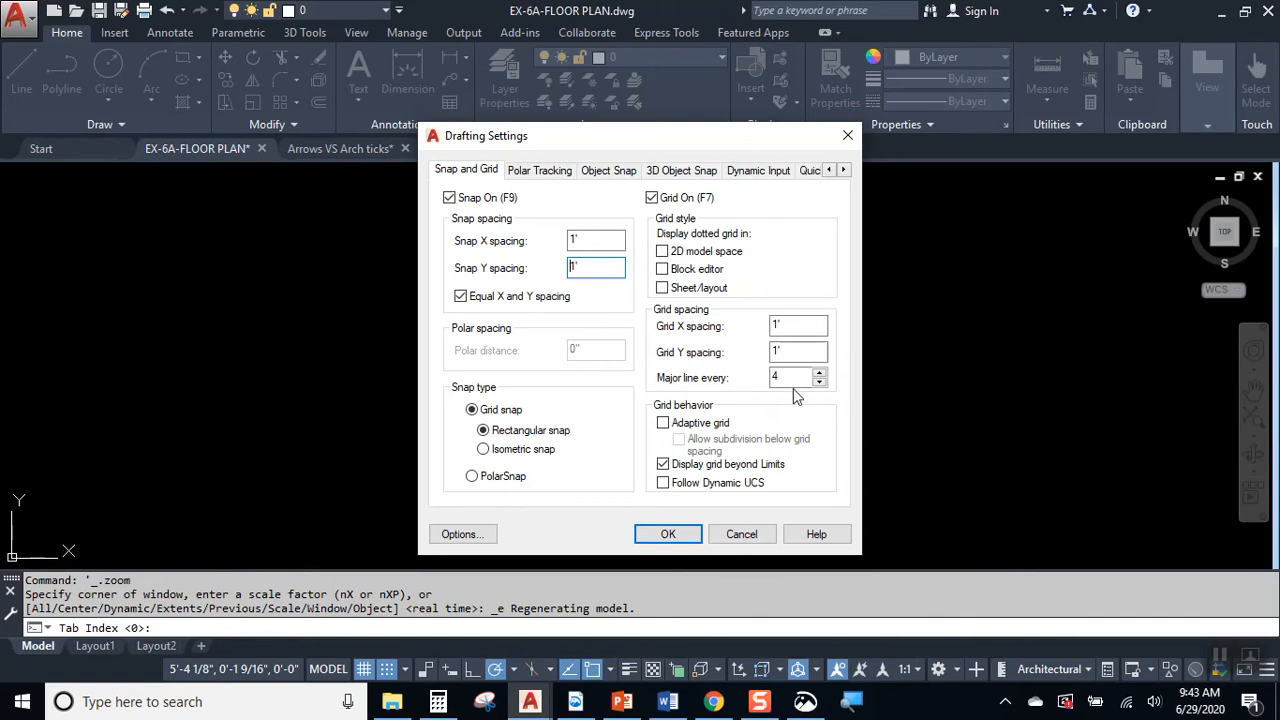
left_click(682, 534)
middle_click_drag(570, 504, 518, 341)
scroll(365, 369, "up", 2)
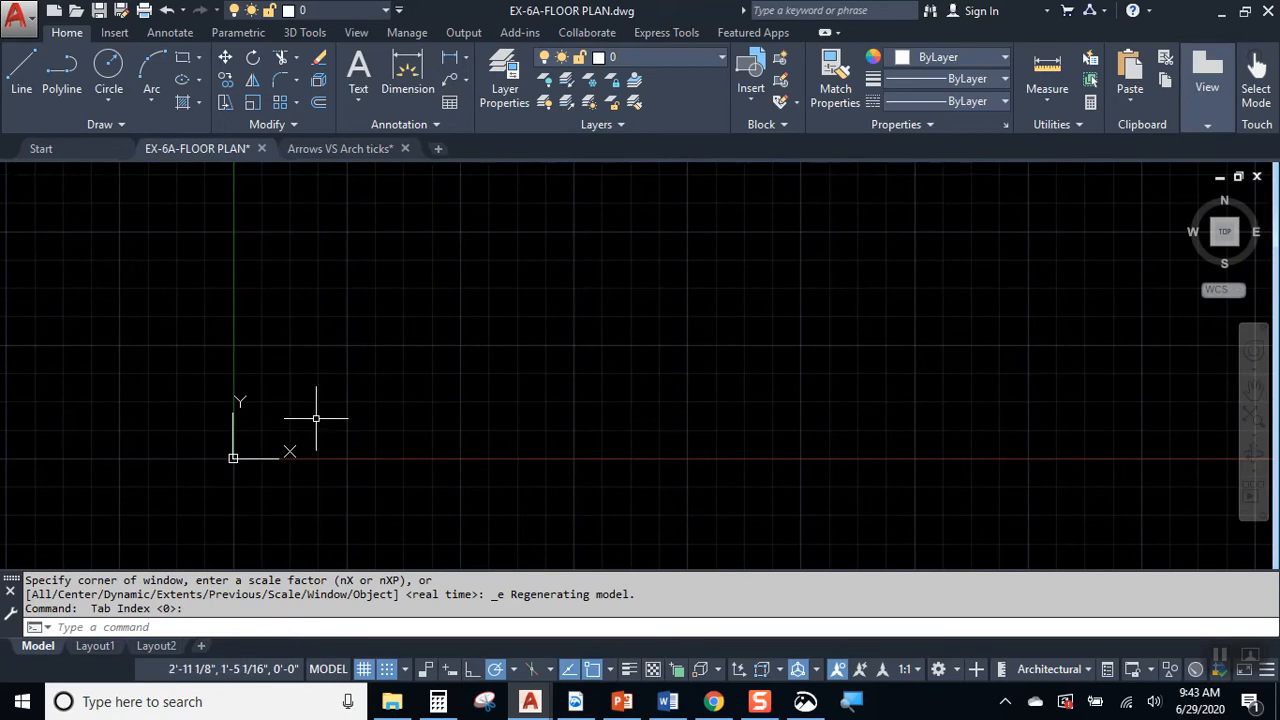
scroll(271, 412, "up", 2)
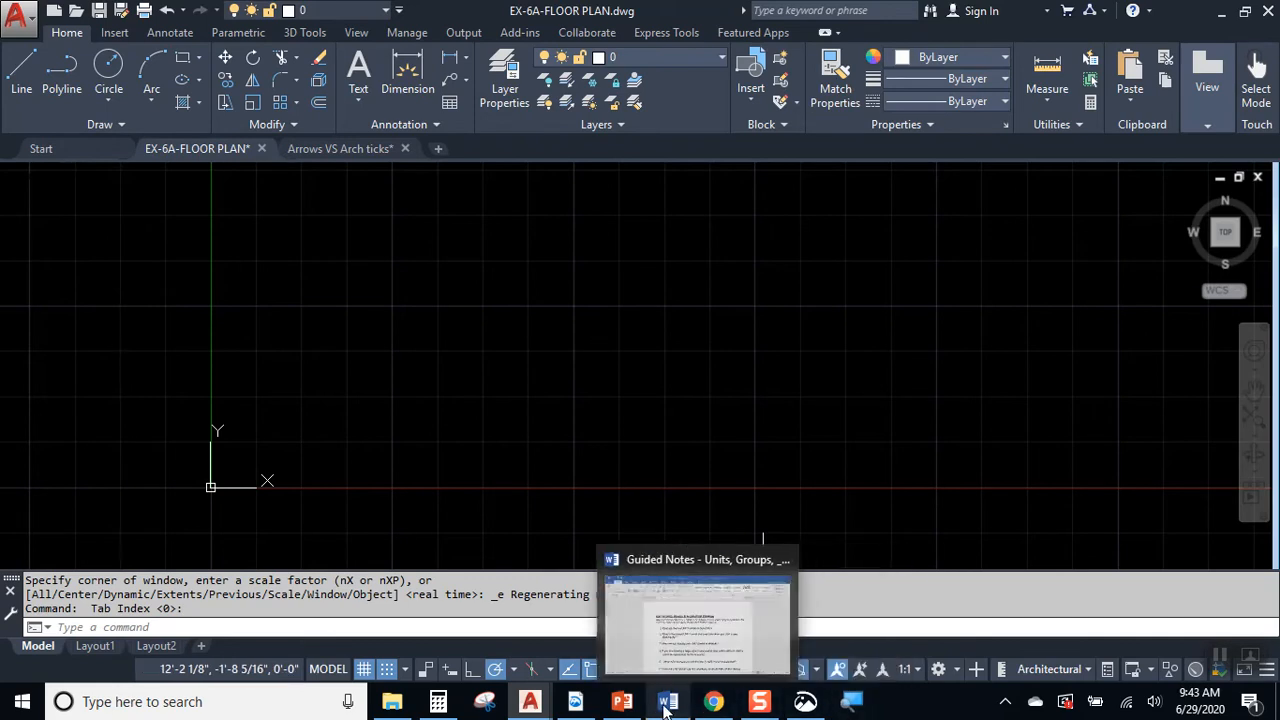
Check the garage sketch for the elements that need layers and create a layer named WALLS.
left_click(805, 701)
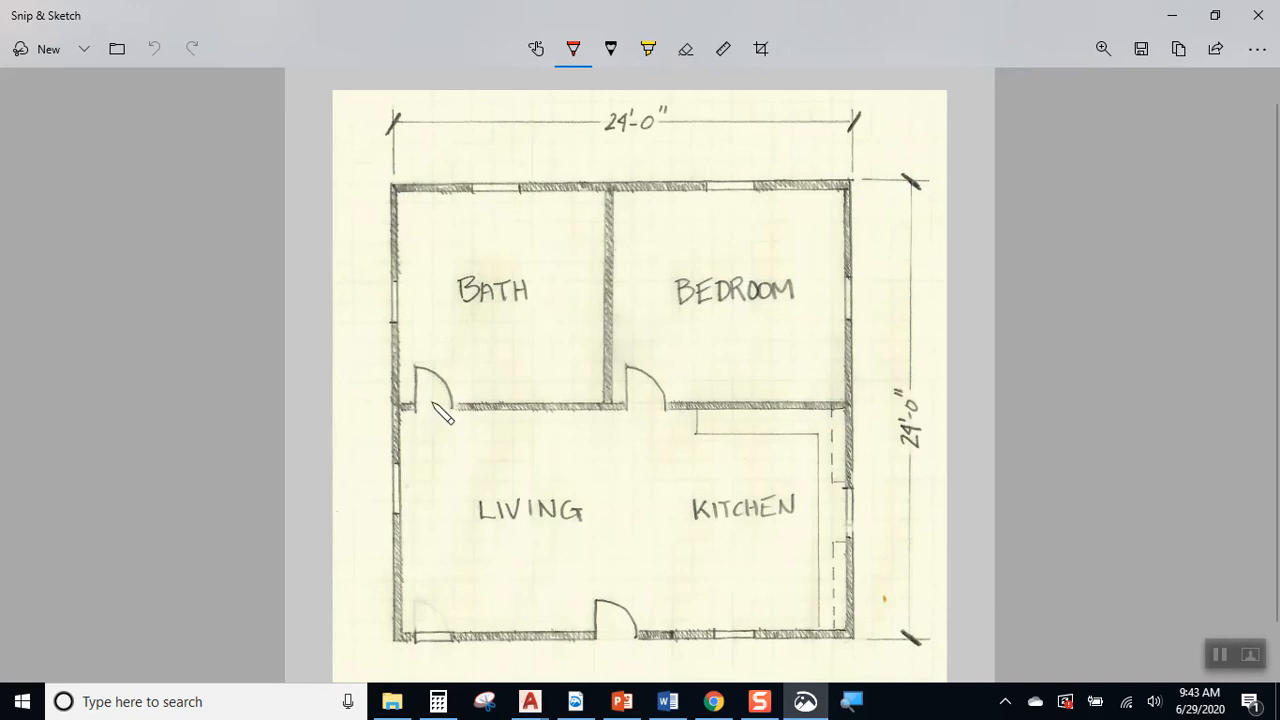
left_click(1171, 15)
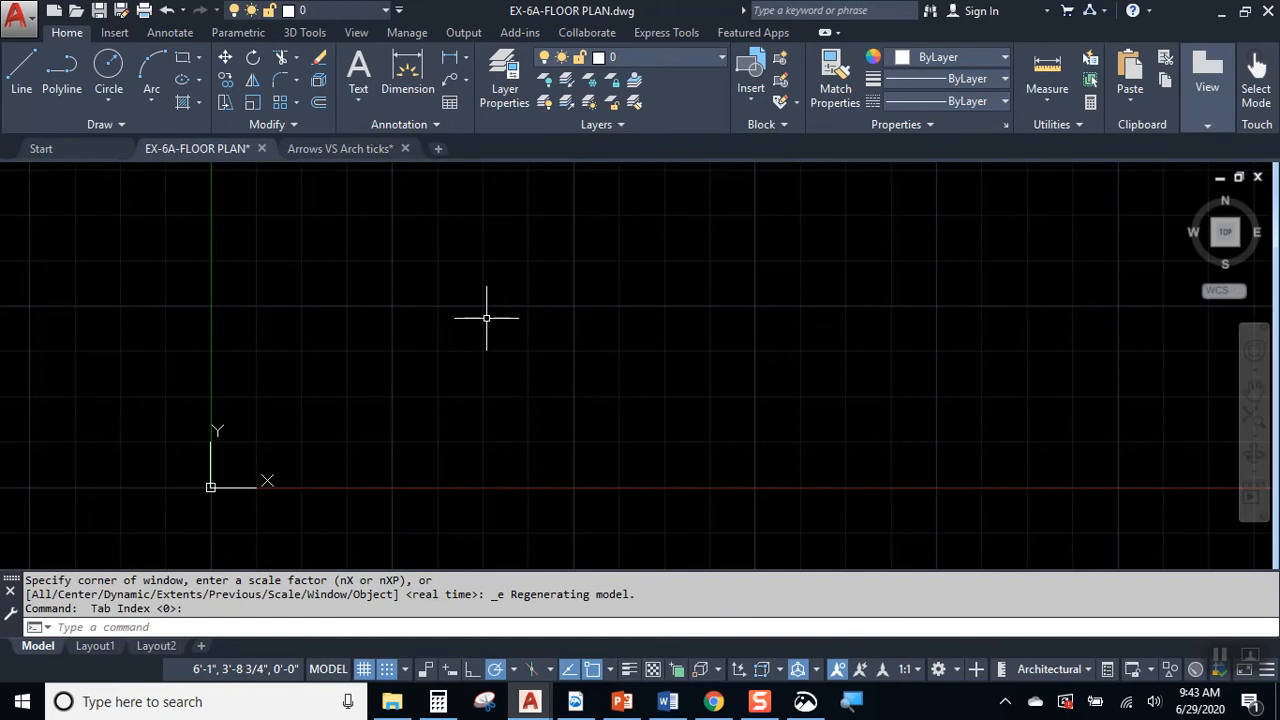
left_click(505, 88)
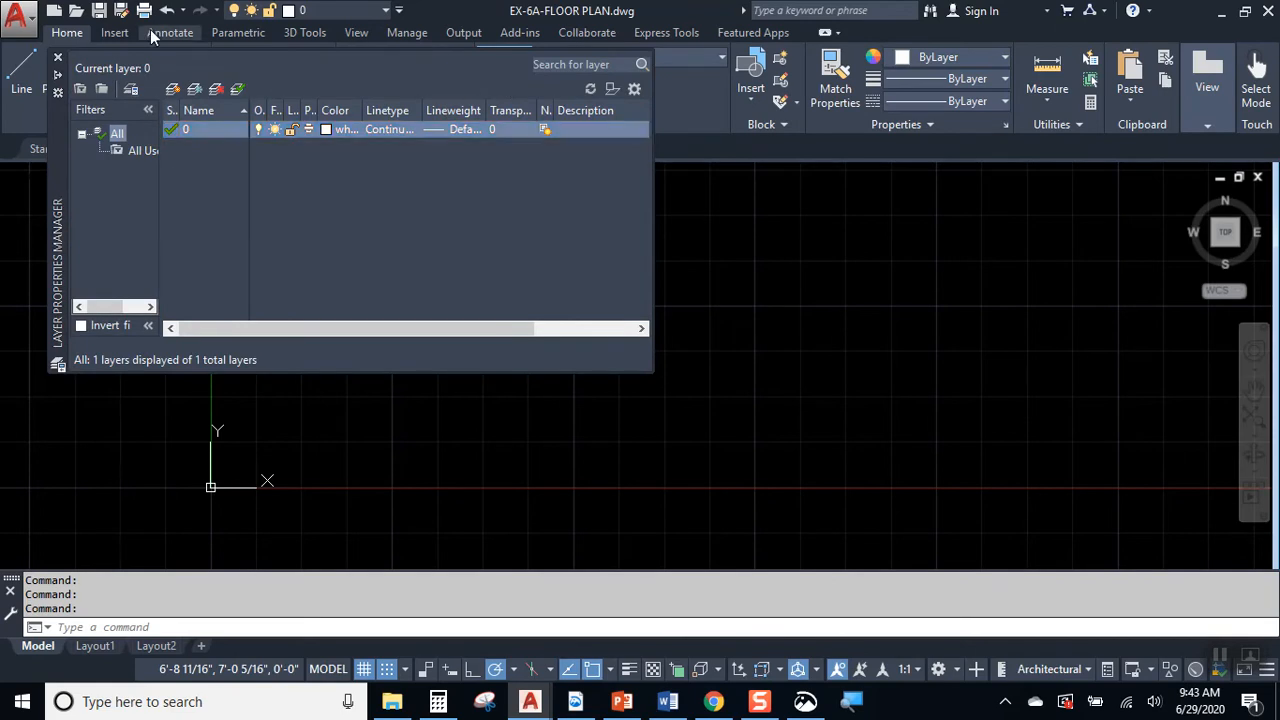
left_click(172, 90)
type("w")
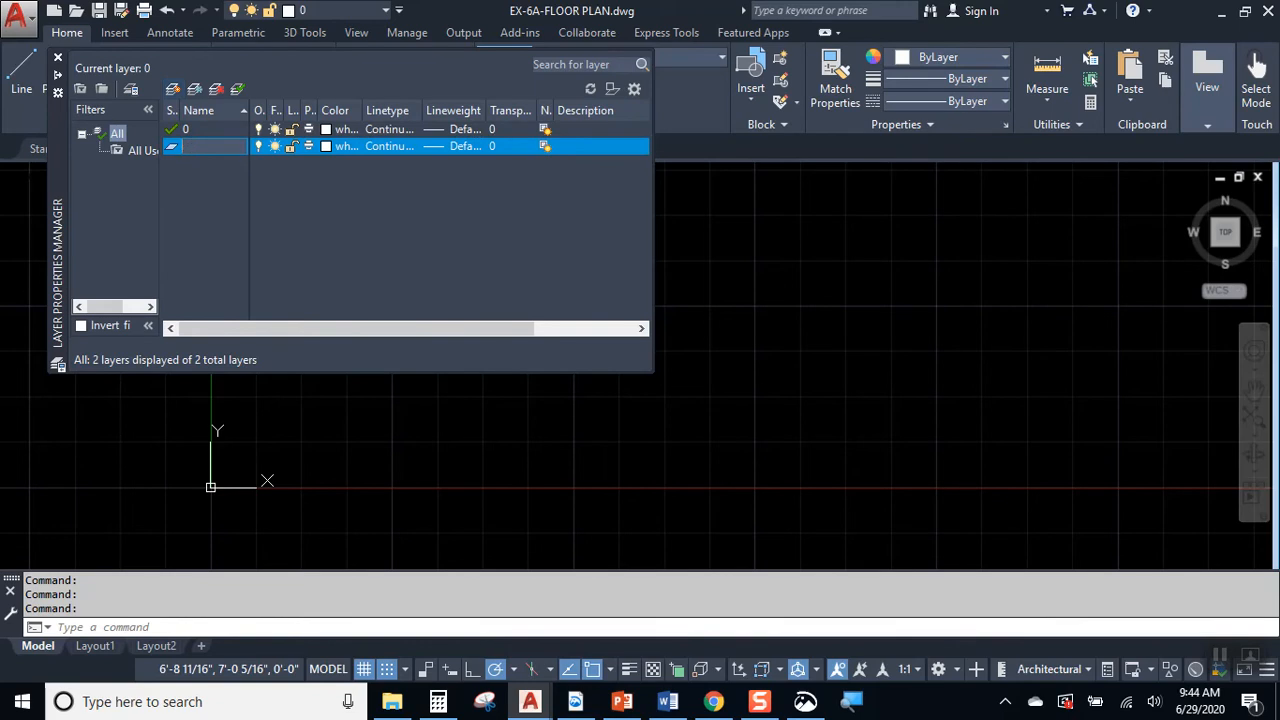
type("ALLS")
key("Return")
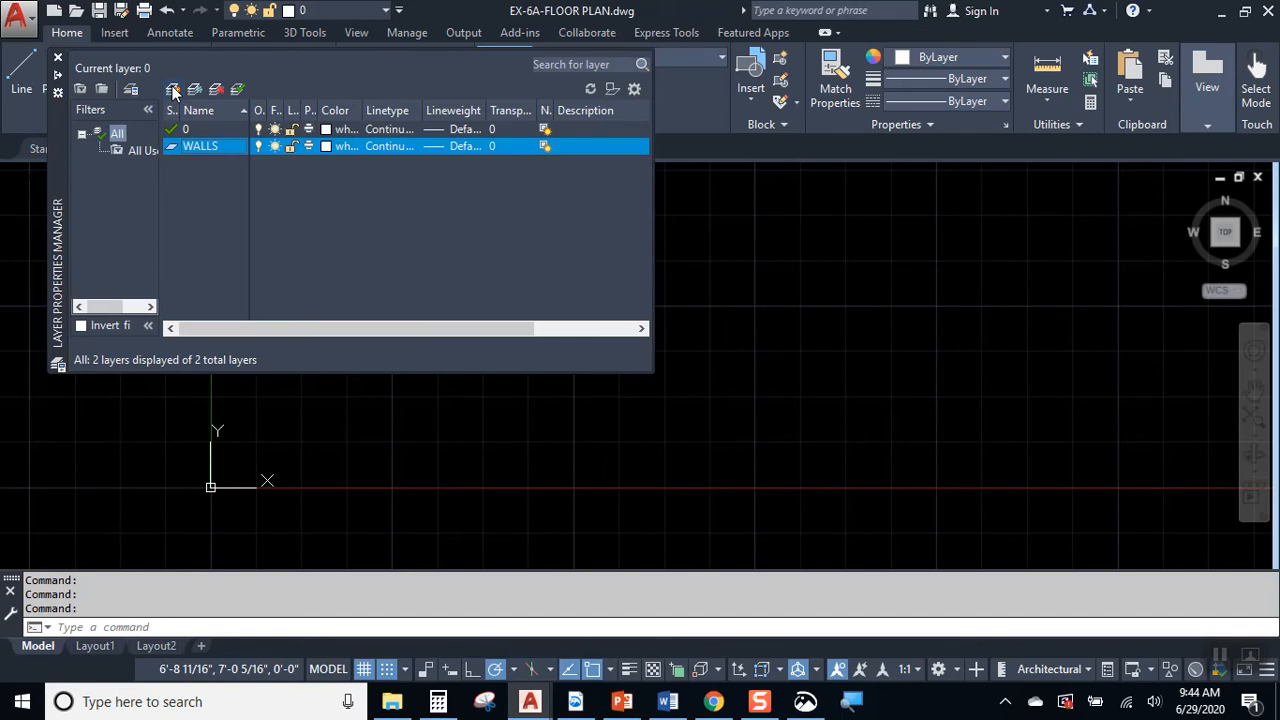
Add another layer, consult the garage sketch for the next element, and name the layer WINDOWS.
left_click(172, 90)
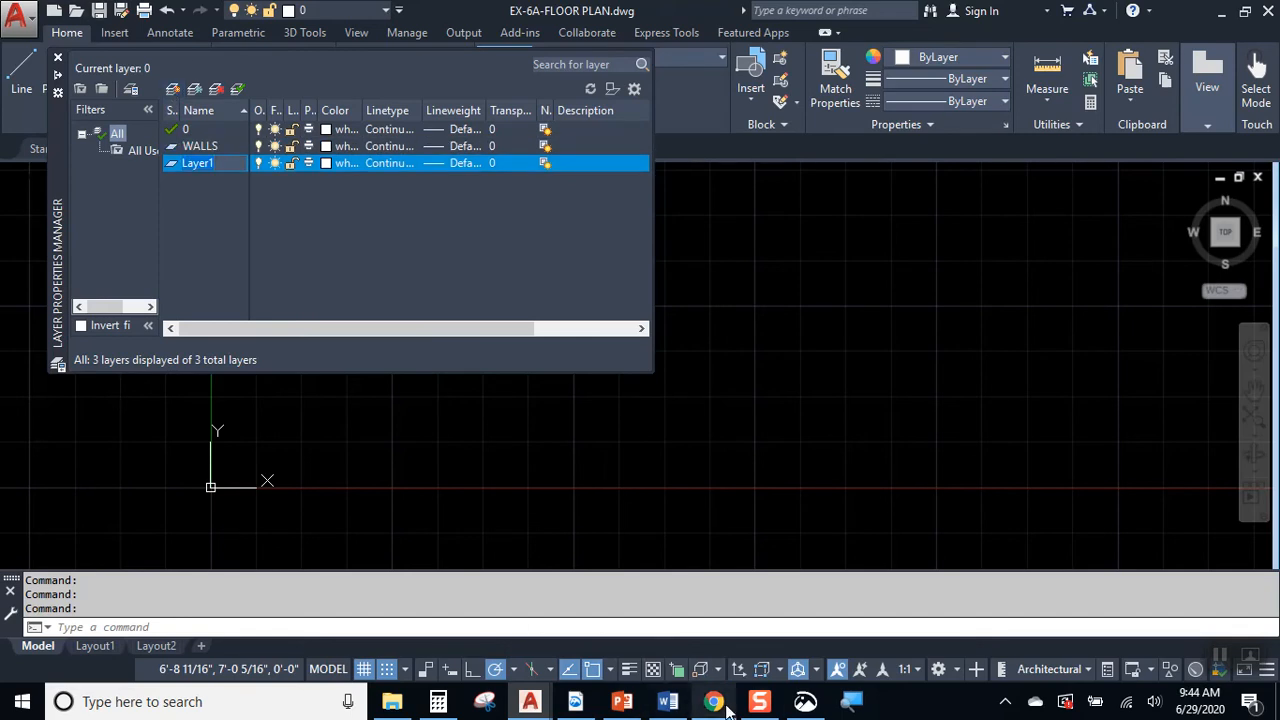
left_click(805, 703)
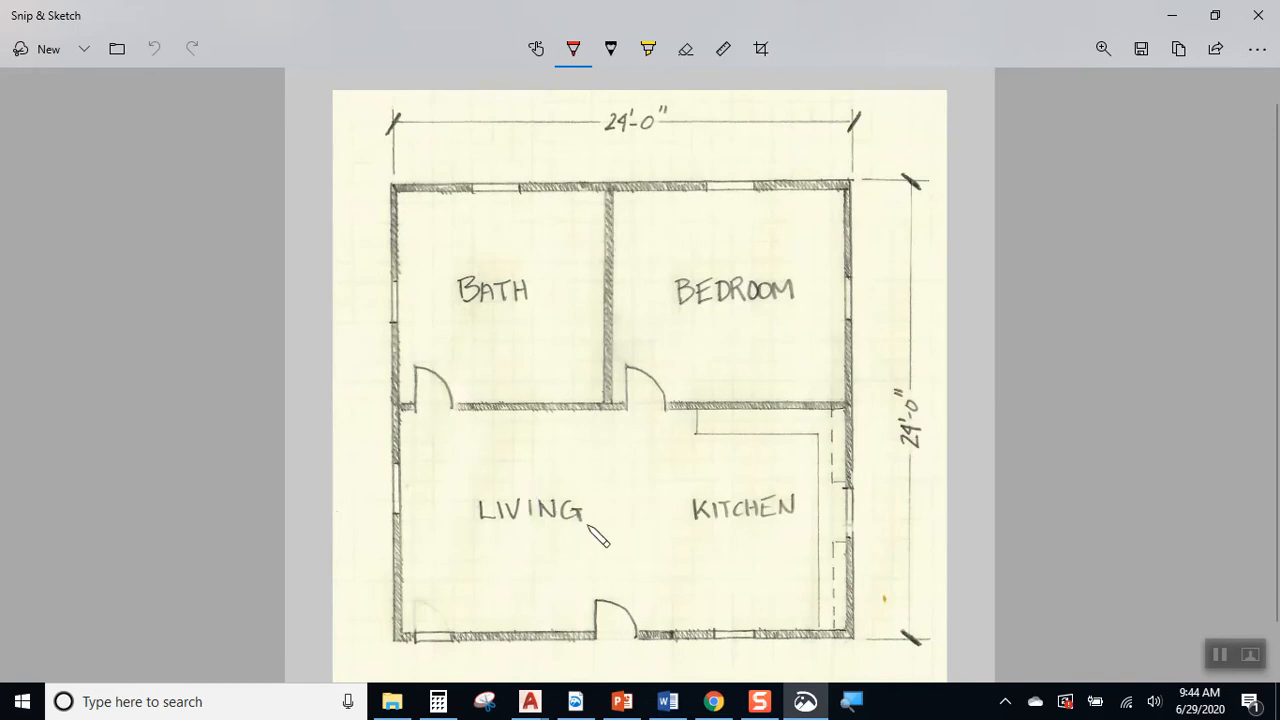
left_click(1174, 22)
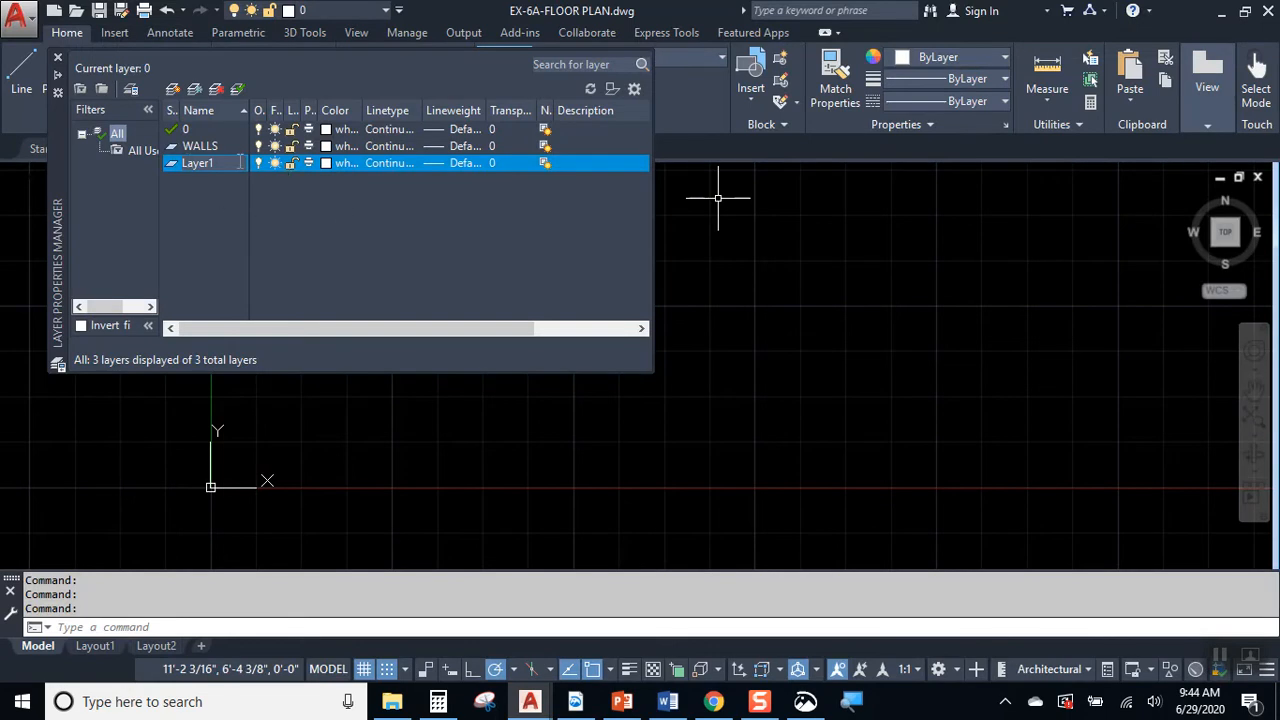
type("WIPEOUT")
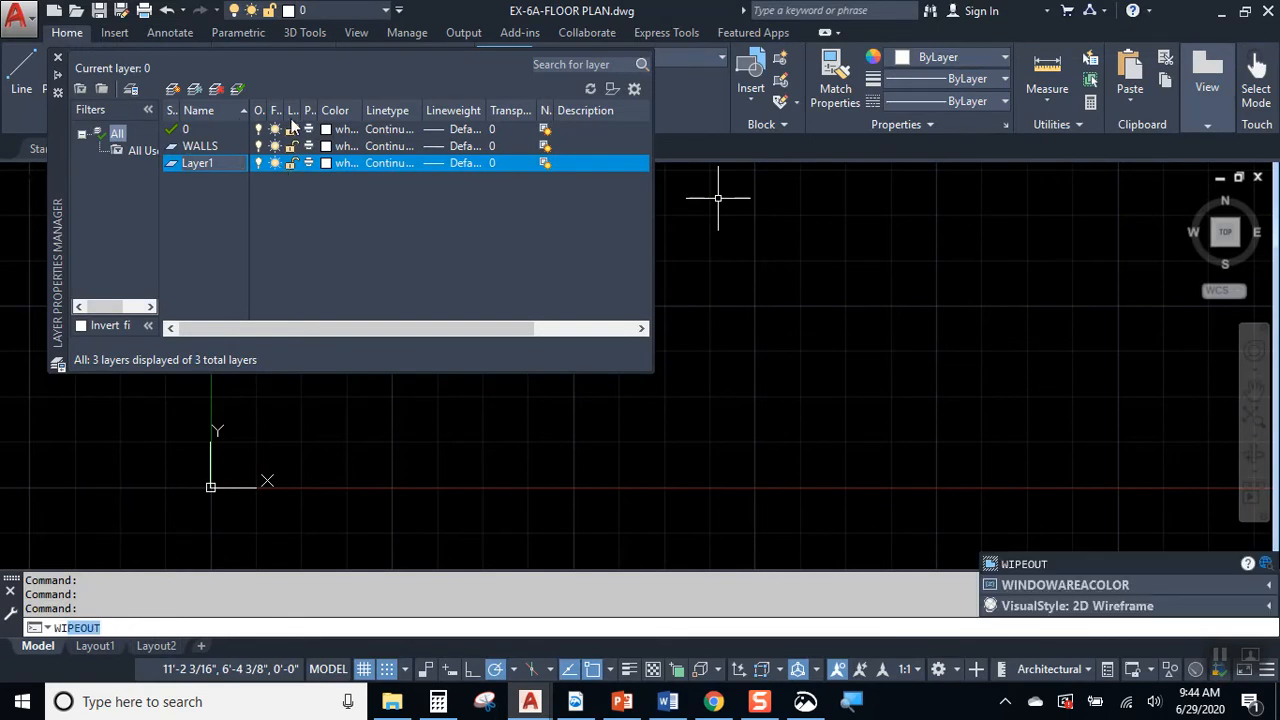
left_click(226, 162)
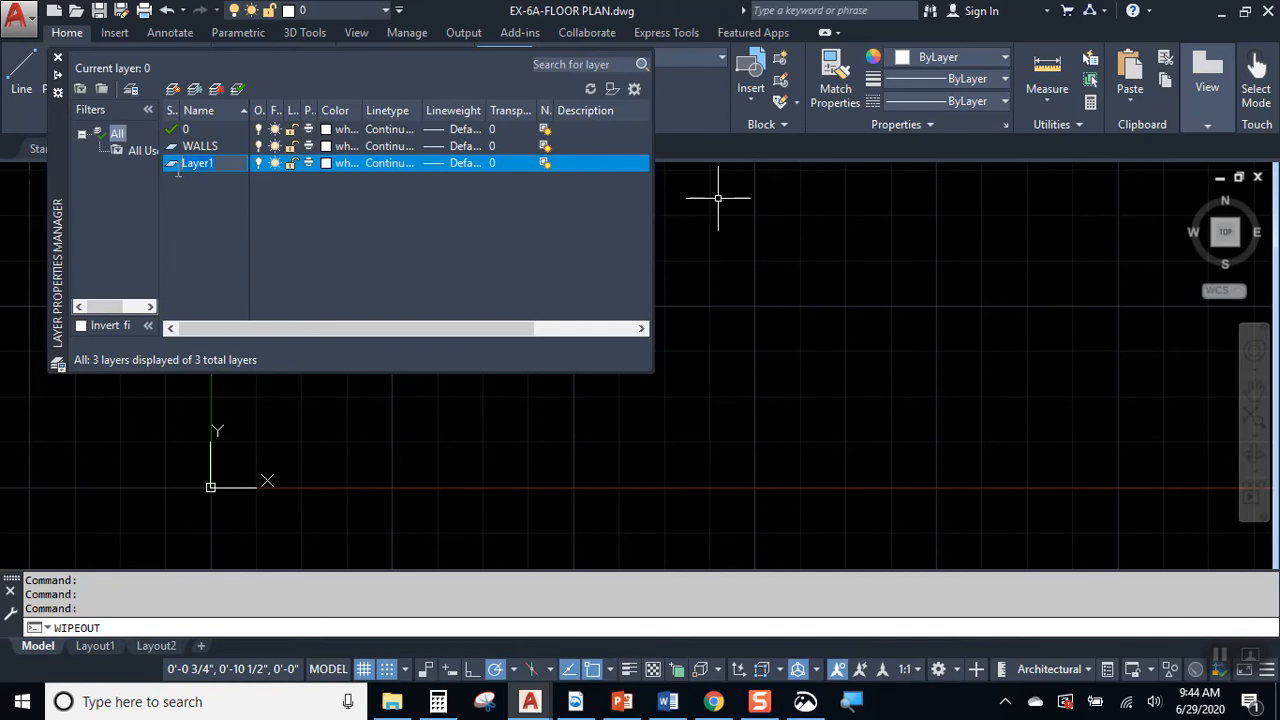
type("WINDOWS")
left_click(176, 169)
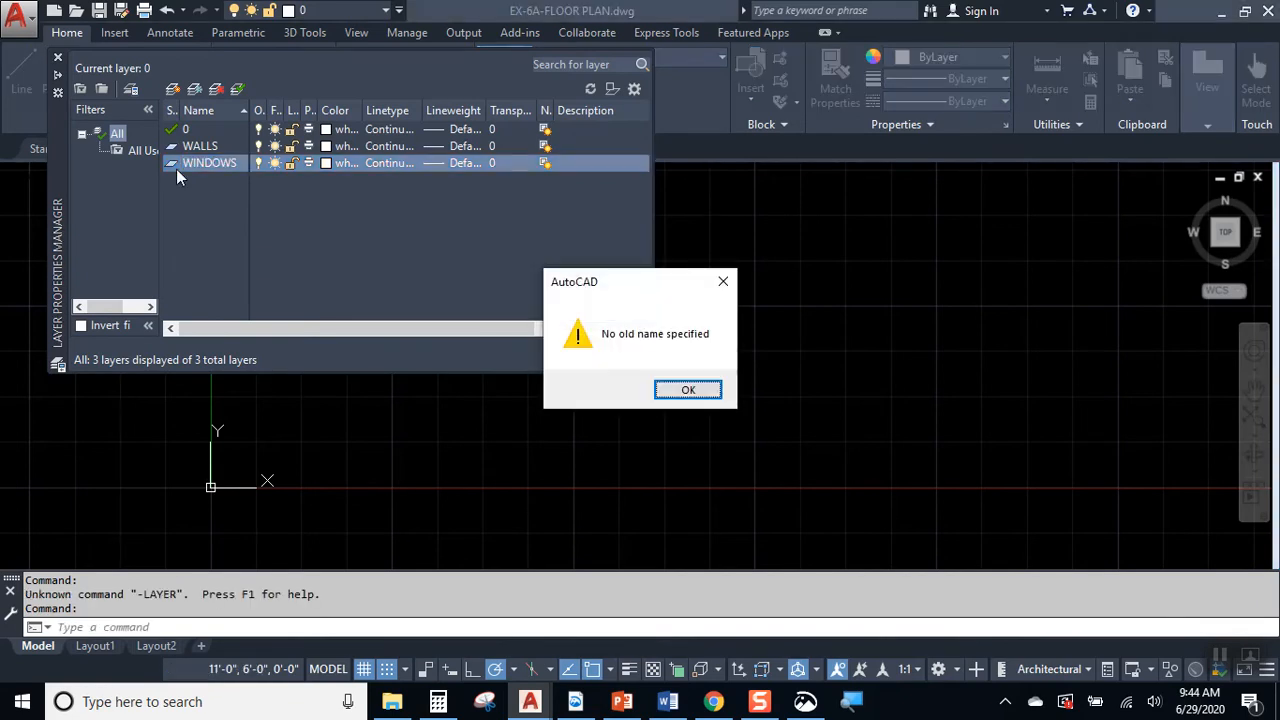
left_click(686, 389)
key("Escape")
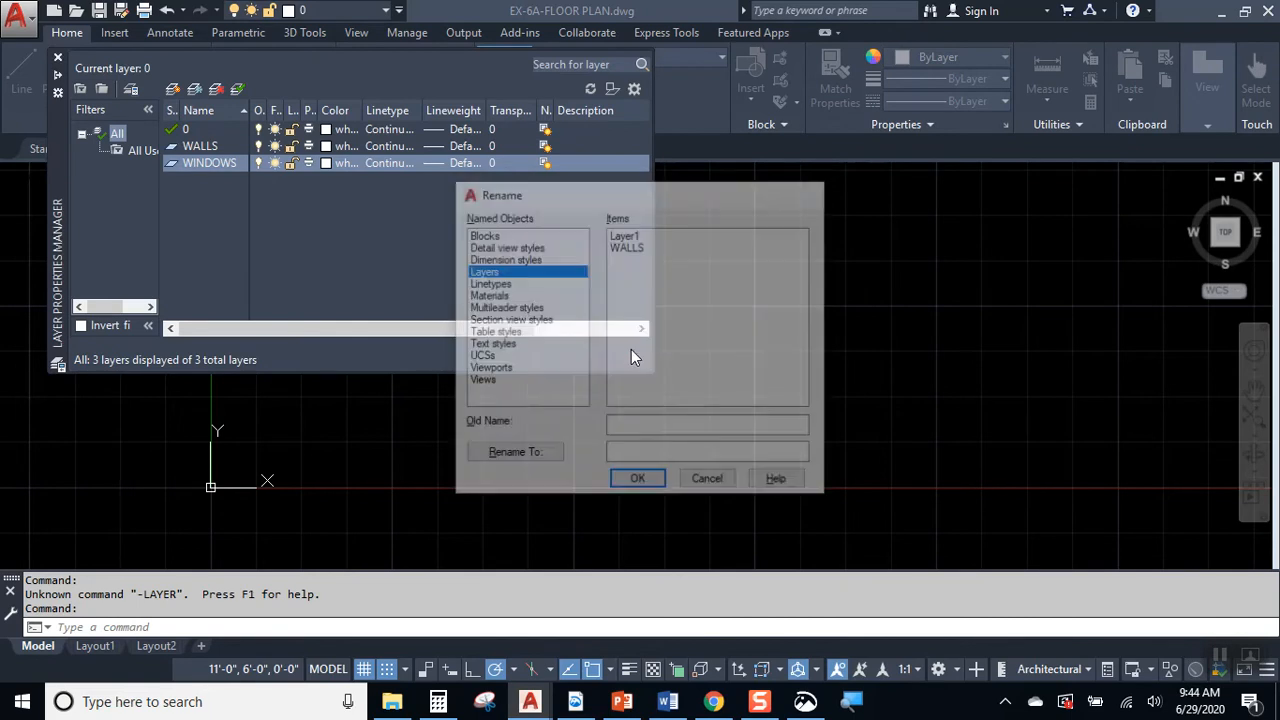
key("Escape")
key("Escape")
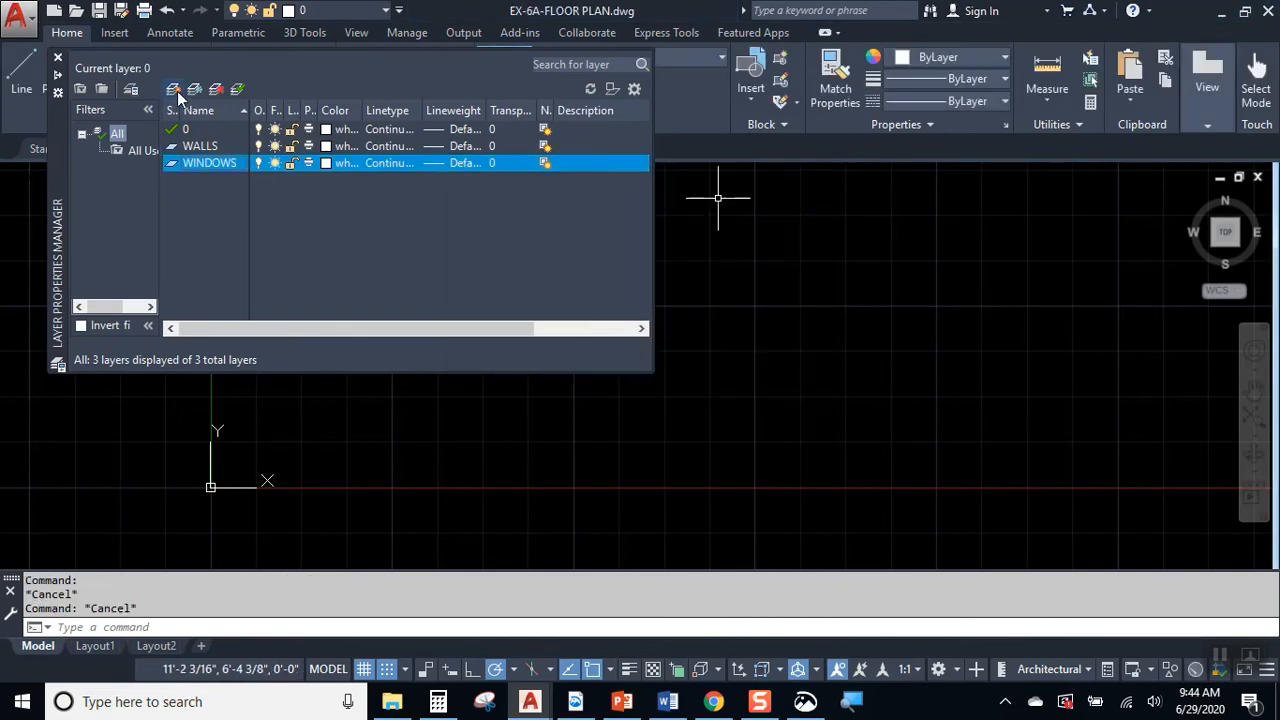
Create two more layers named DOORS and TEXT.
left_click(173, 91)
type("DOORS")
key("Return")
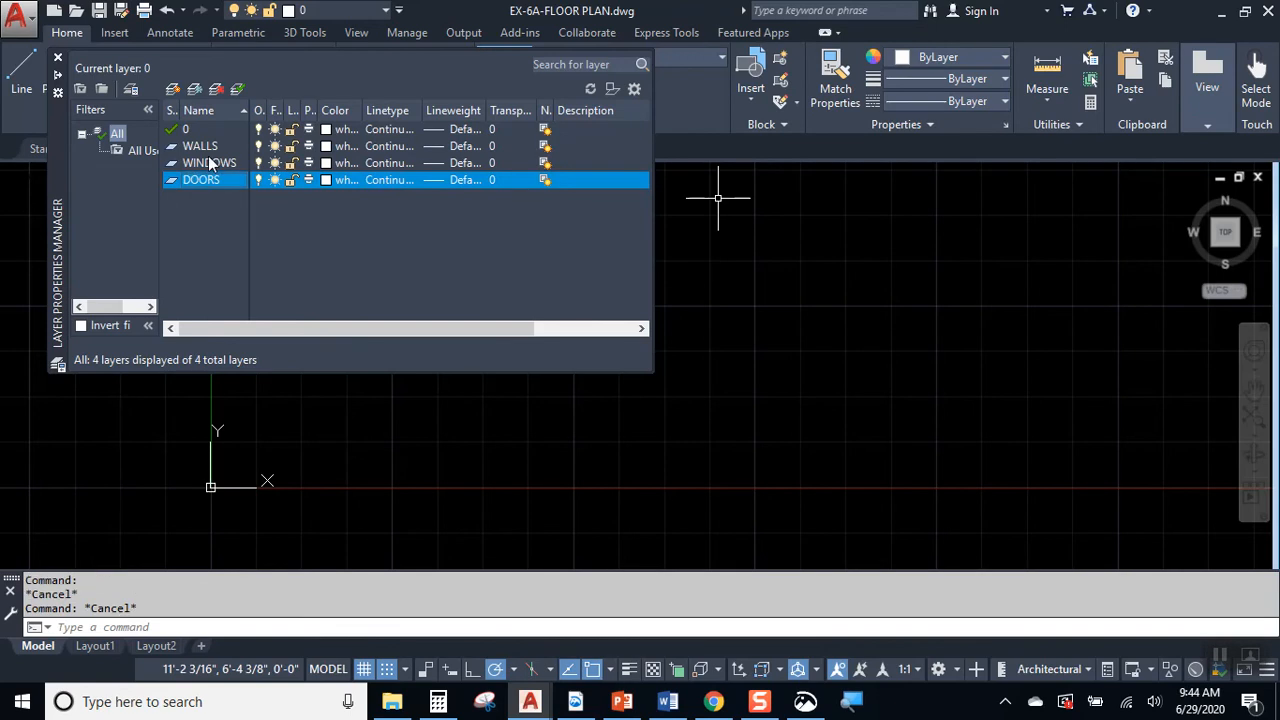
left_click(173, 91)
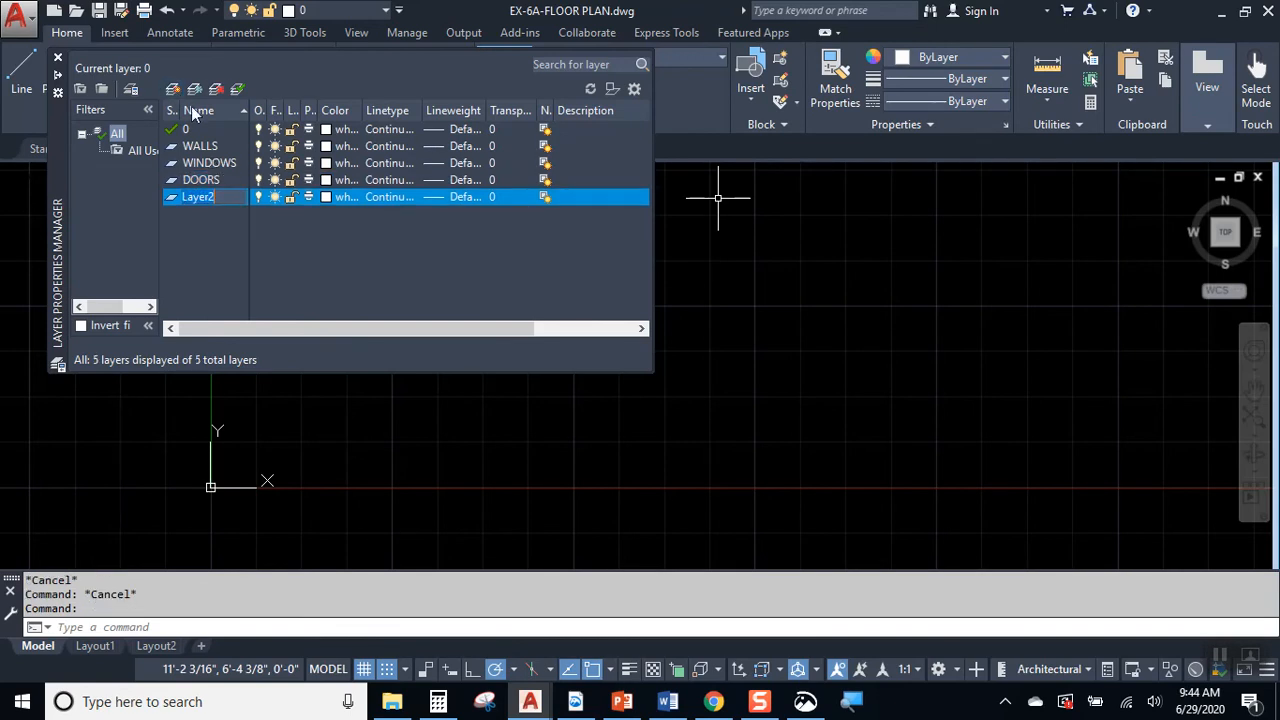
type("TEXT")
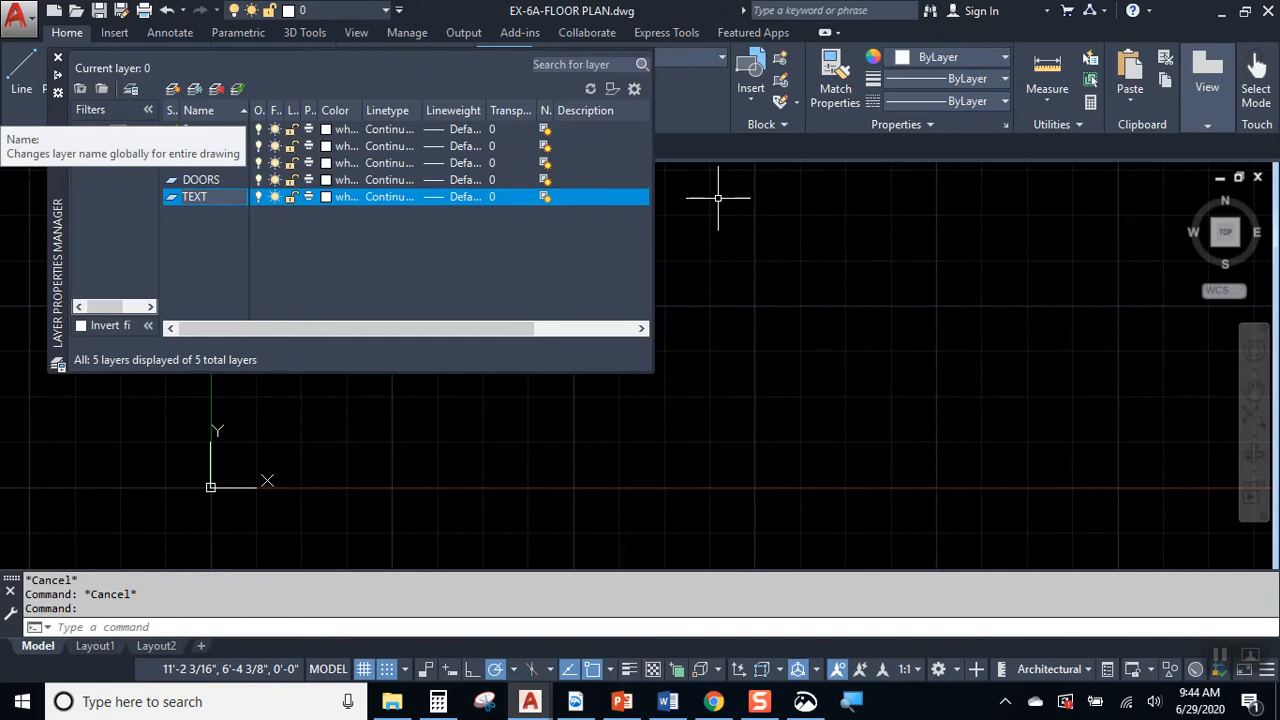
key("Return")
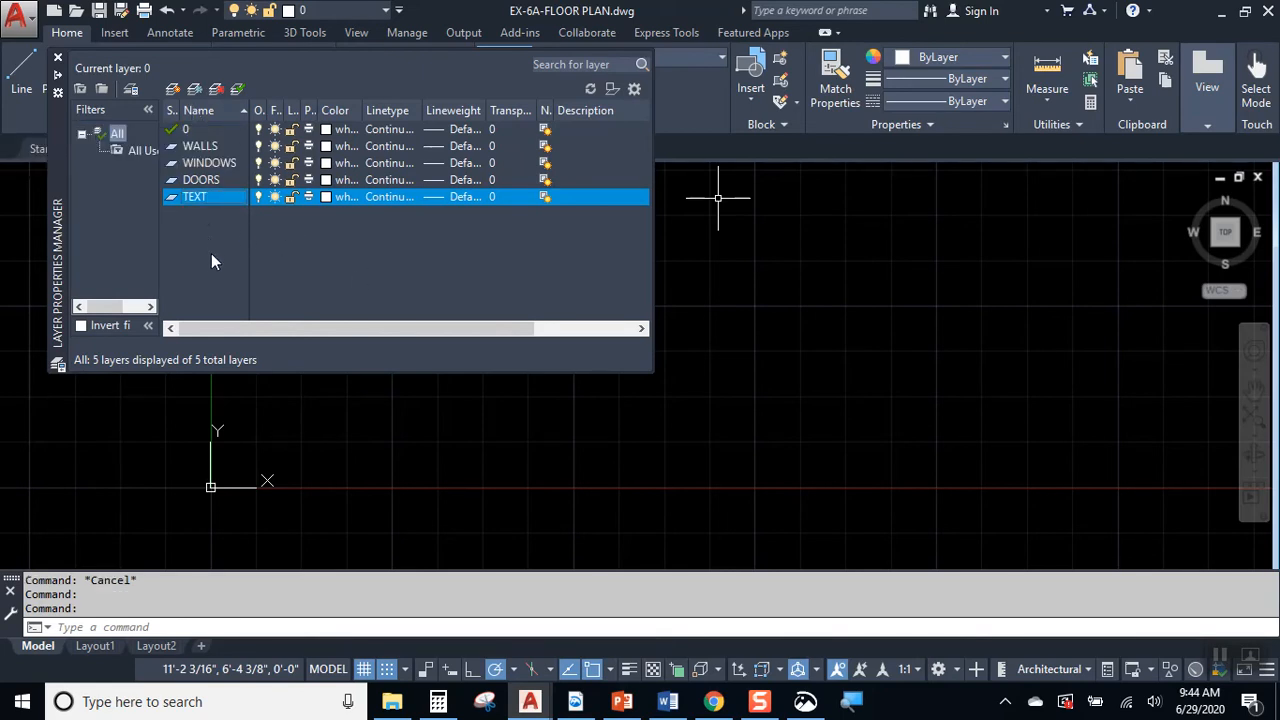
Set the WALLS layer's lineweight to 0.40 mm and close the layer manager.
left_click(211, 150)
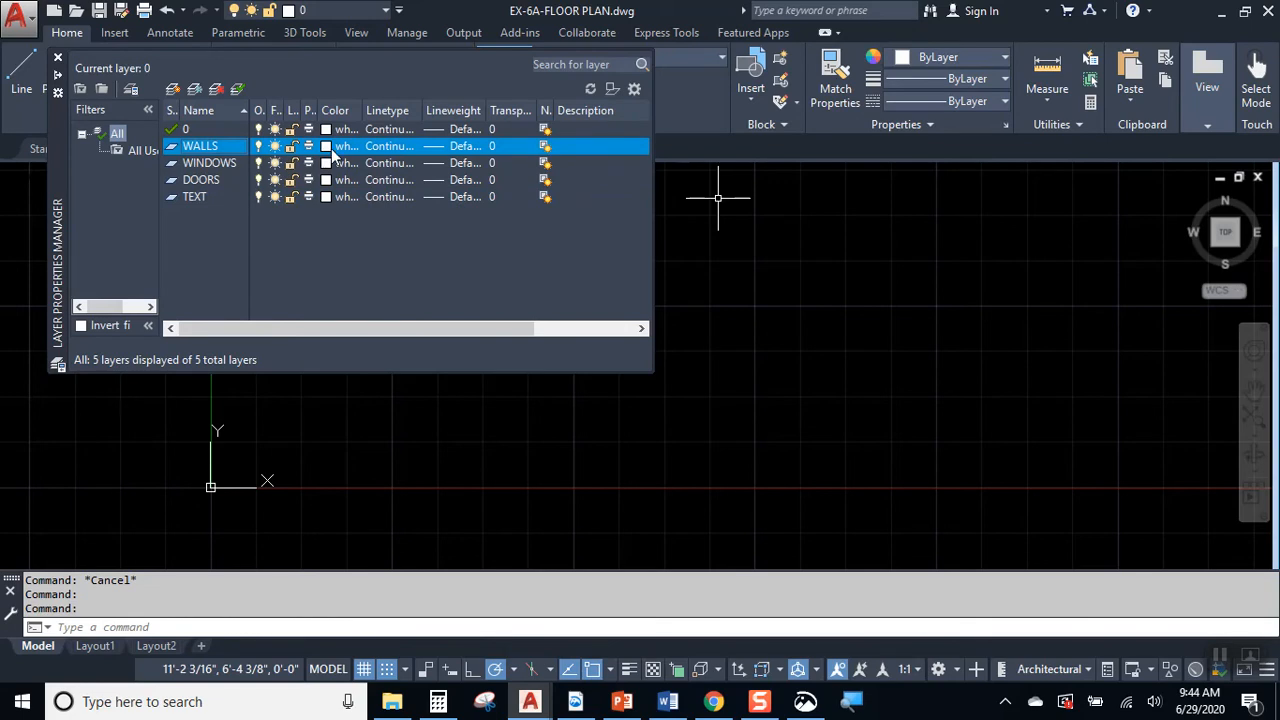
left_click(455, 147)
scroll(600, 300, "down", 1)
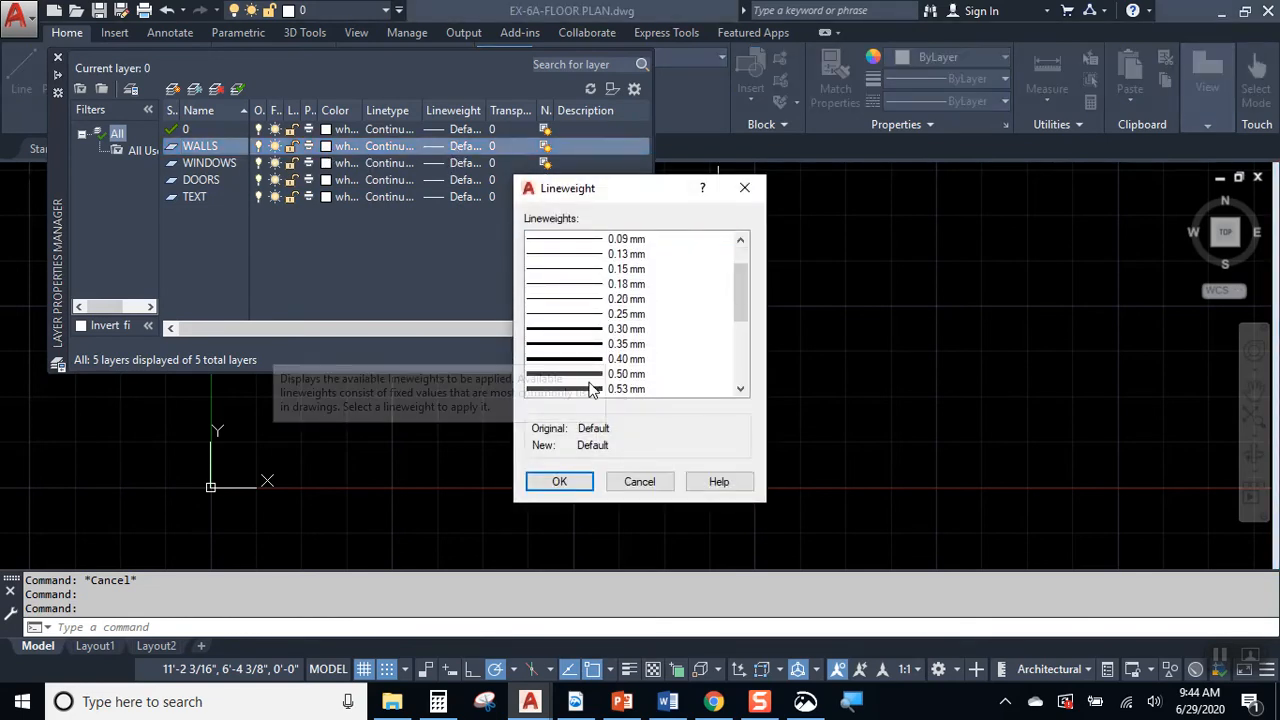
left_click(622, 360)
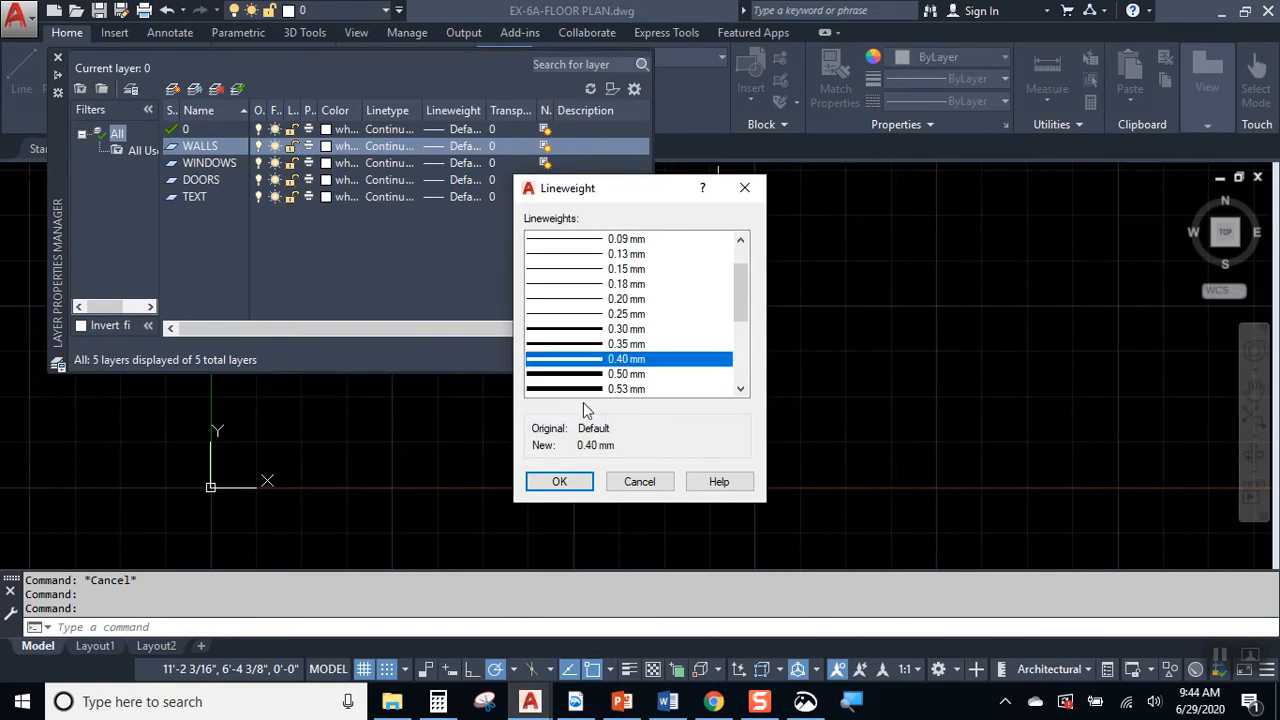
left_click(559, 481)
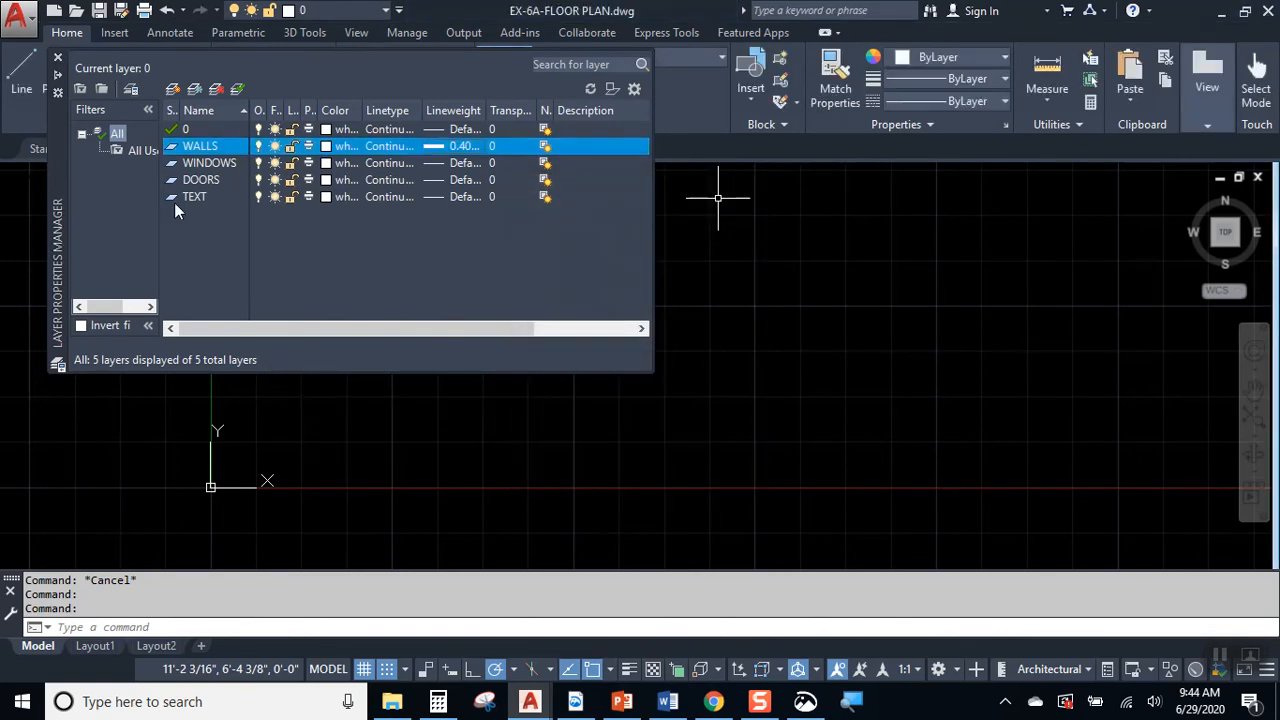
left_click(57, 59)
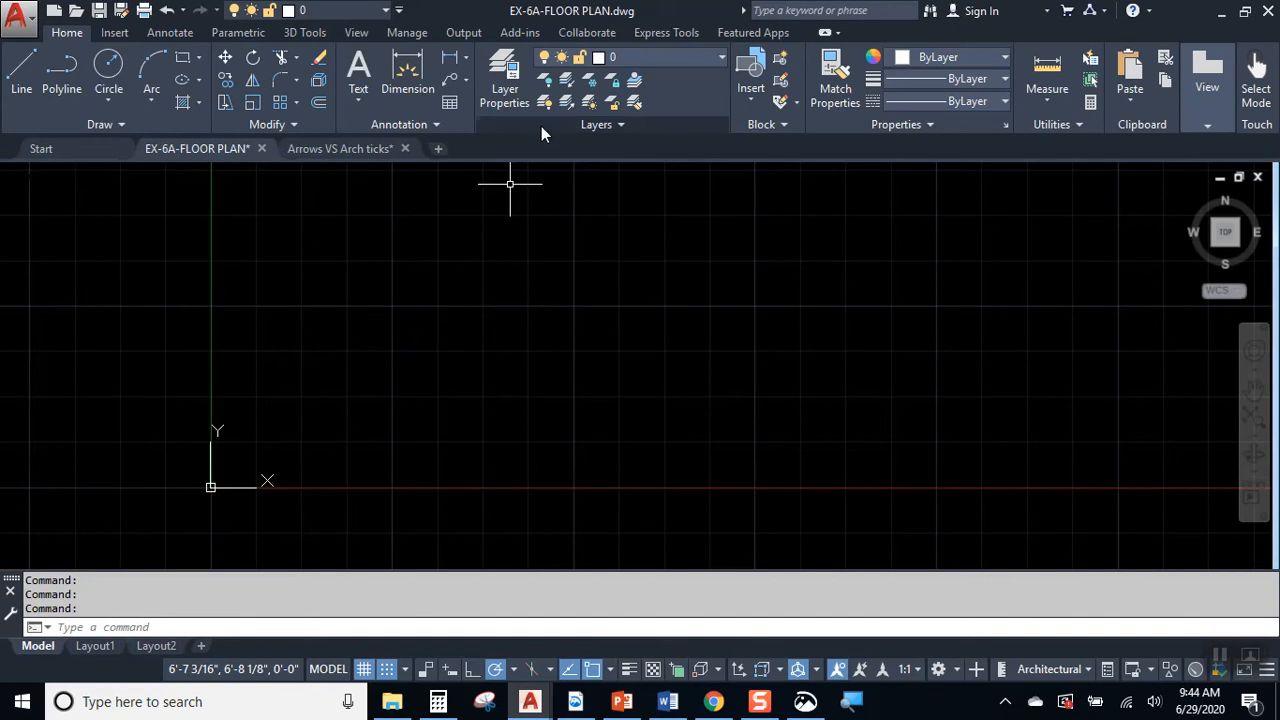
Make WALLS the current layer and draw the garage outline as a 24' by 24' rectangle near the origin.
left_click(656, 60)
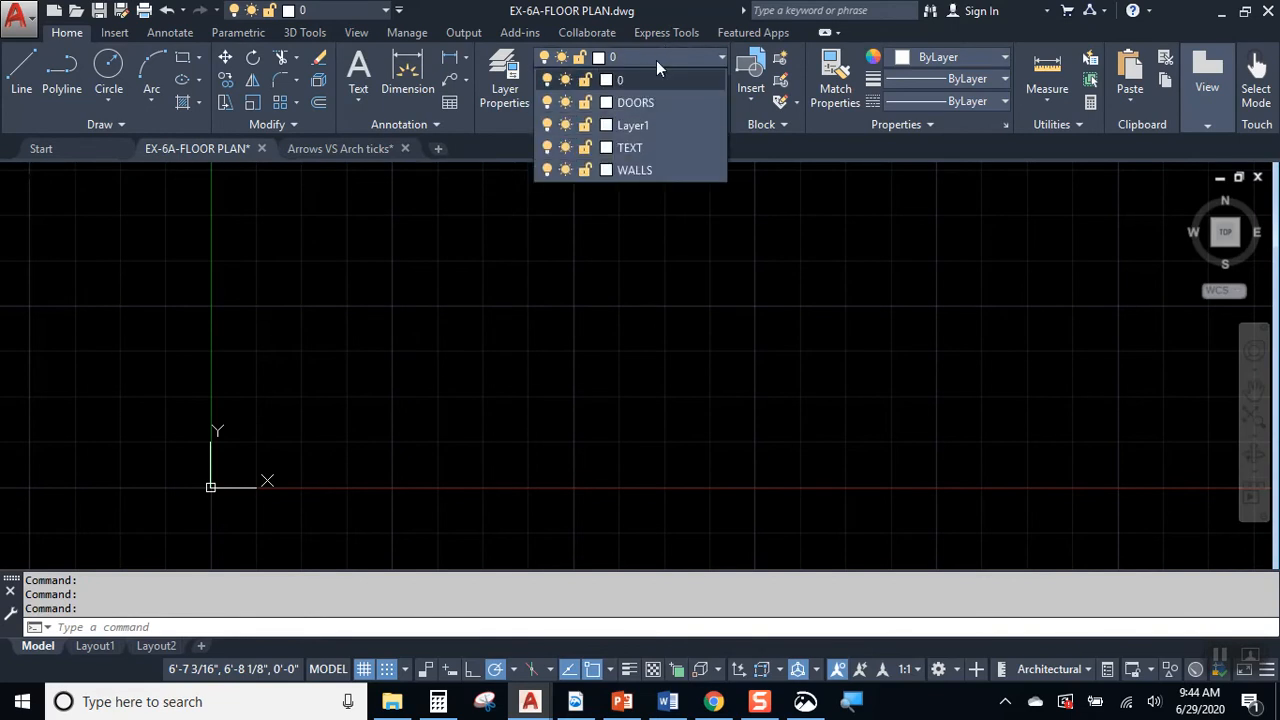
left_click(656, 165)
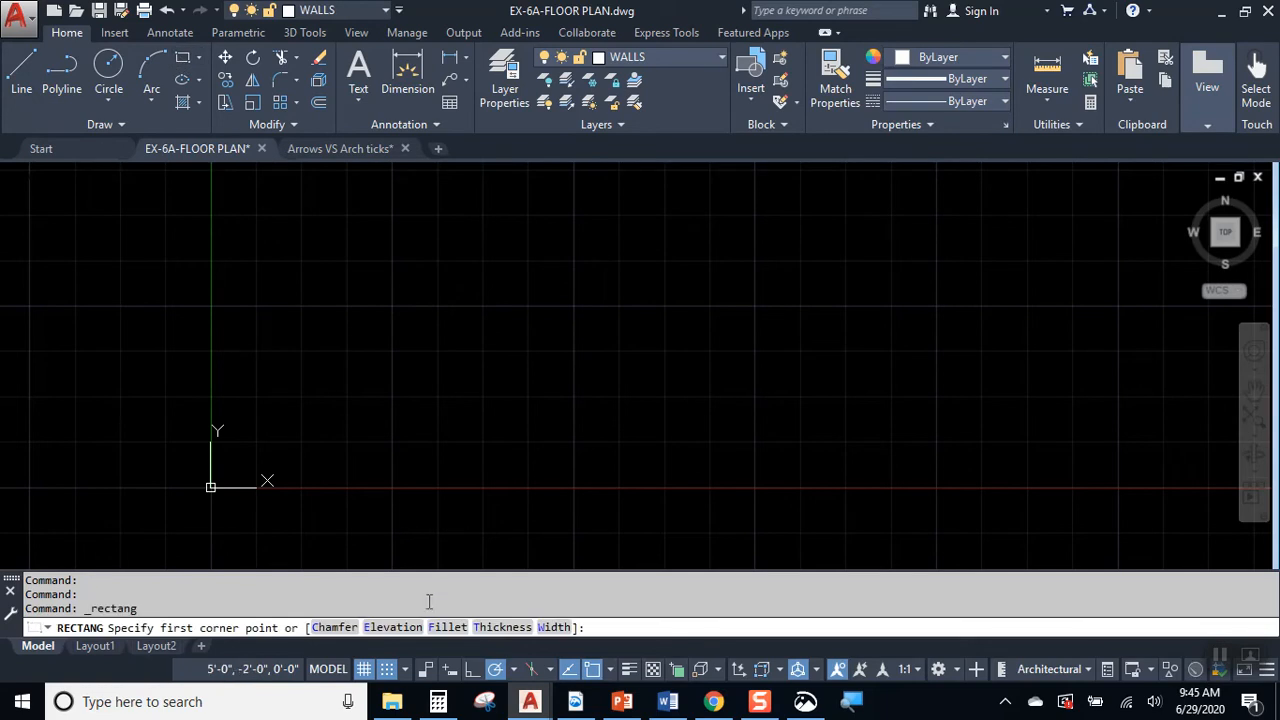
left_click(300, 396)
scroll(514, 263, "down", 4)
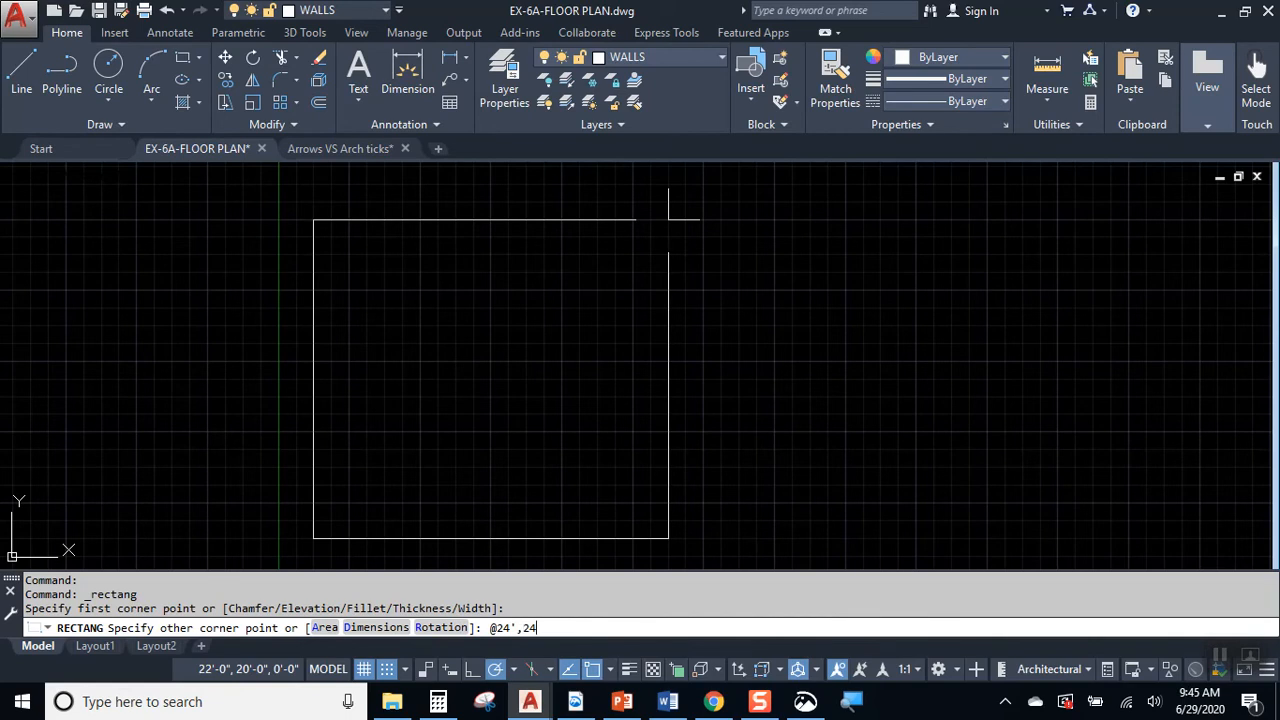
key("Return")
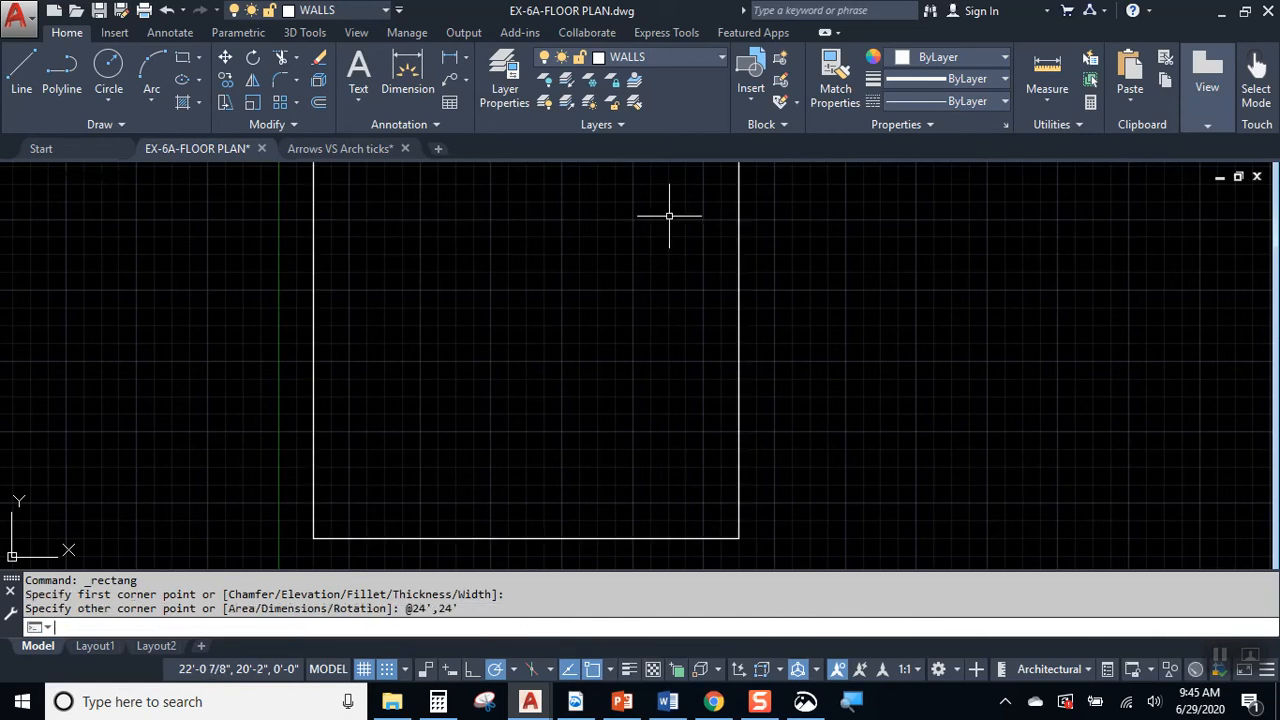
Turn on the lineweight display and inspect the thickness of the garage outline.
middle_click_drag(676, 346, 623, 423)
scroll(669, 340, "down", 2)
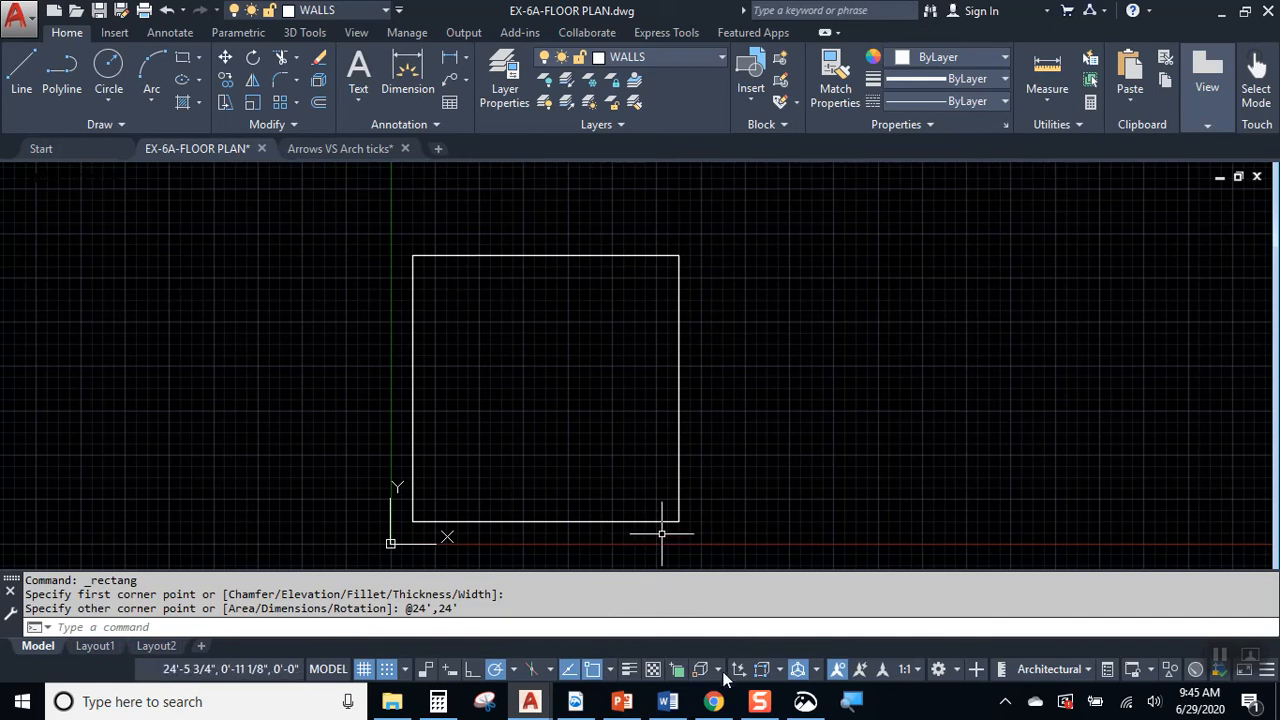
left_click(626, 674)
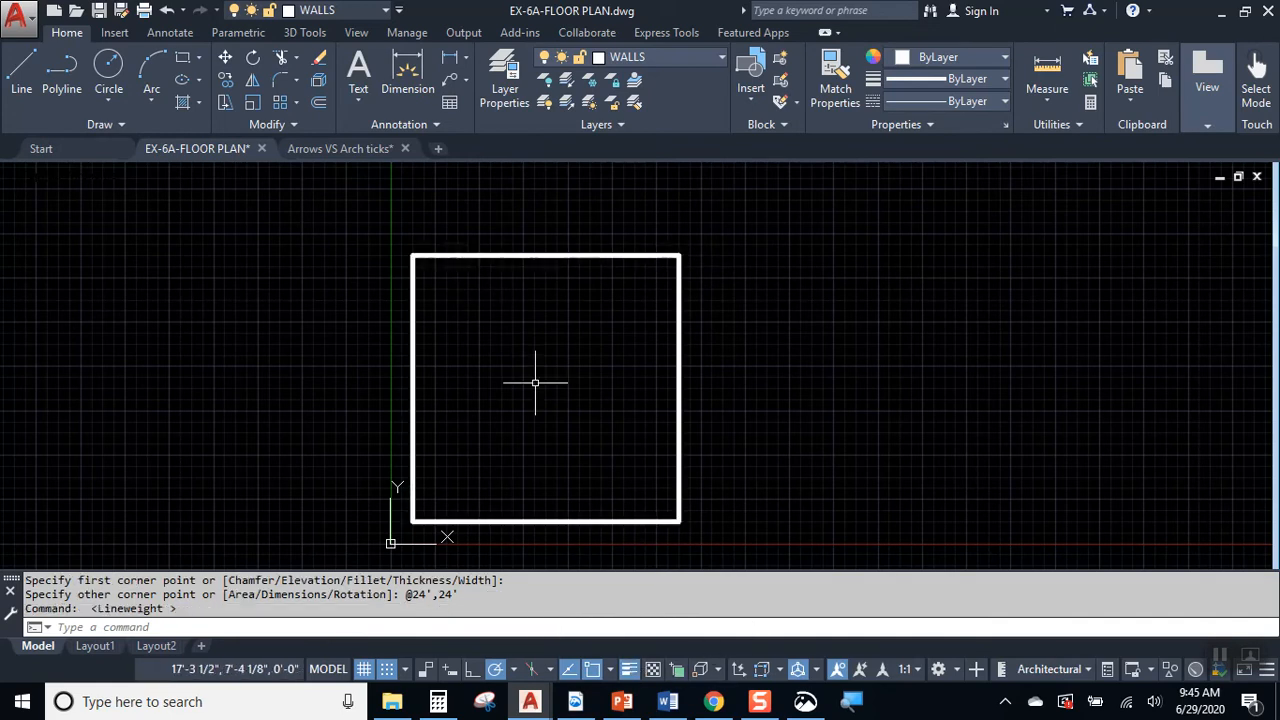
middle_click_drag(502, 507, 561, 436)
mouse_move(600, 280)
middle_mouse_down()
mouse_move(669, 328)
mouse_move(654, 340)
mouse_move(653, 328)
middle_mouse_up()
scroll(657, 336, "up", 2)
scroll(657, 336, "down", 2)
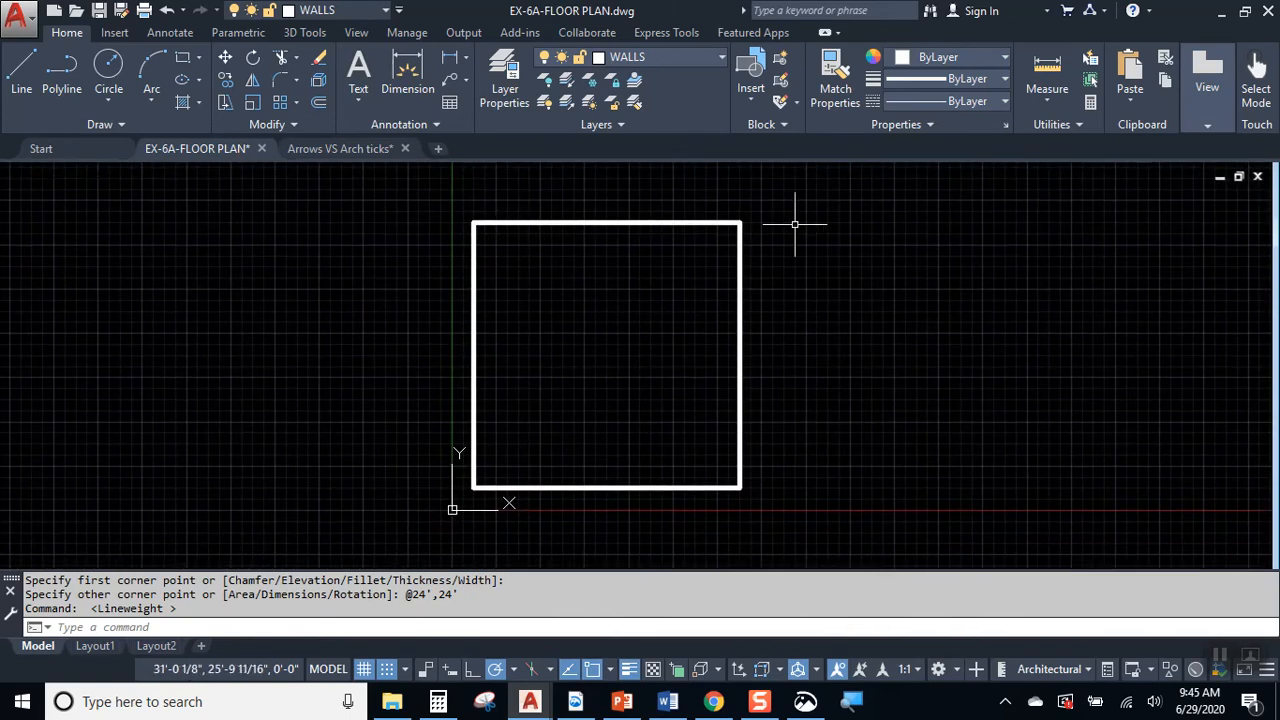
Measure the distance between the two upper corners of the garage outline.
left_click(1047, 104)
left_click(1045, 170)
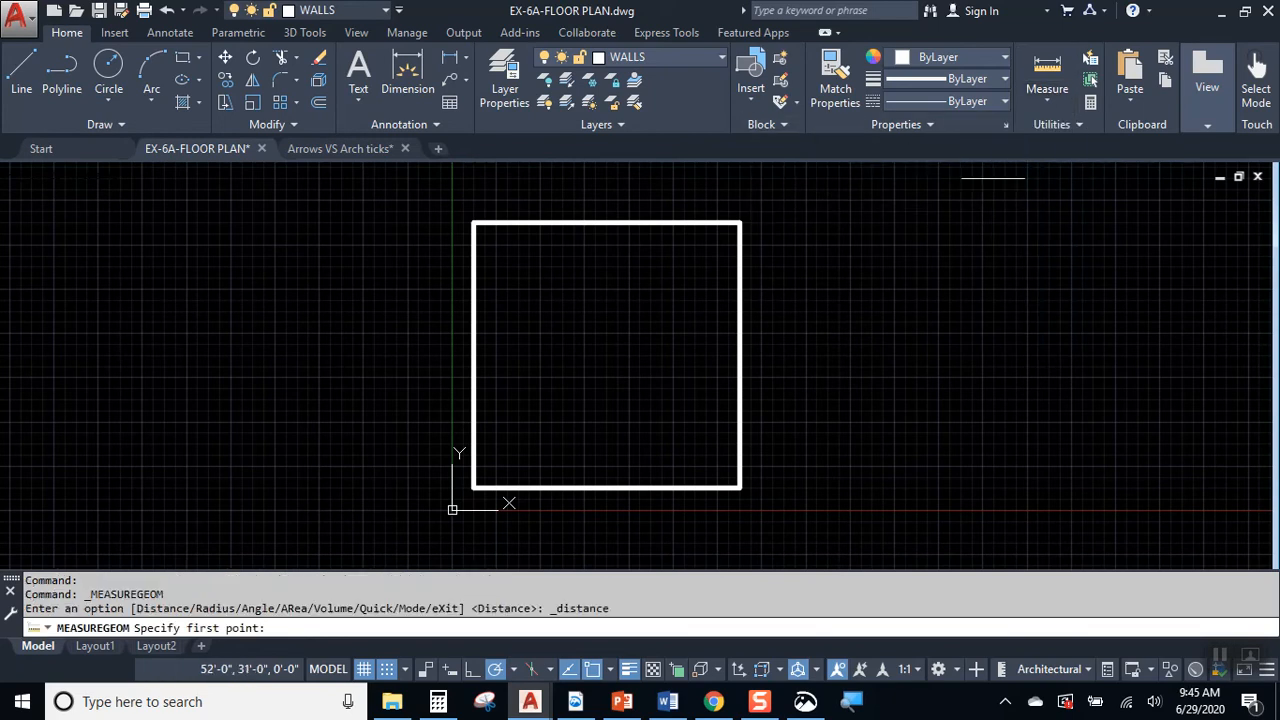
left_click(473, 222)
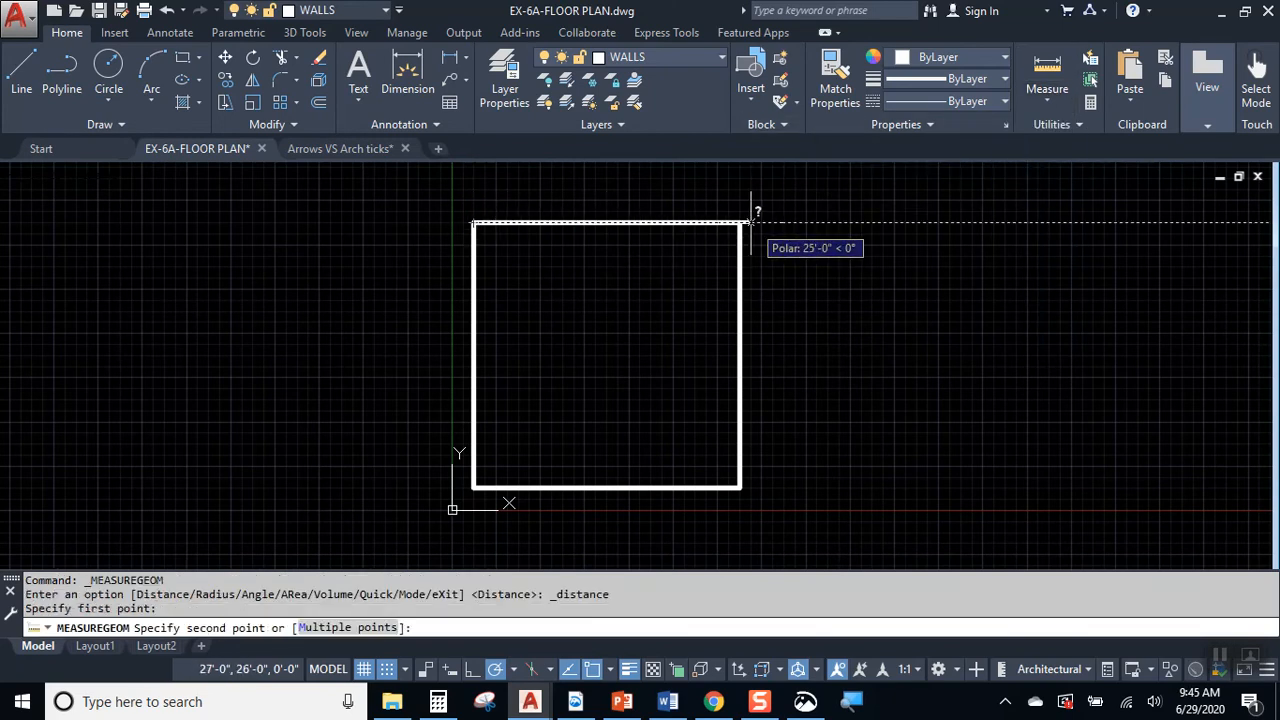
left_click(740, 222)
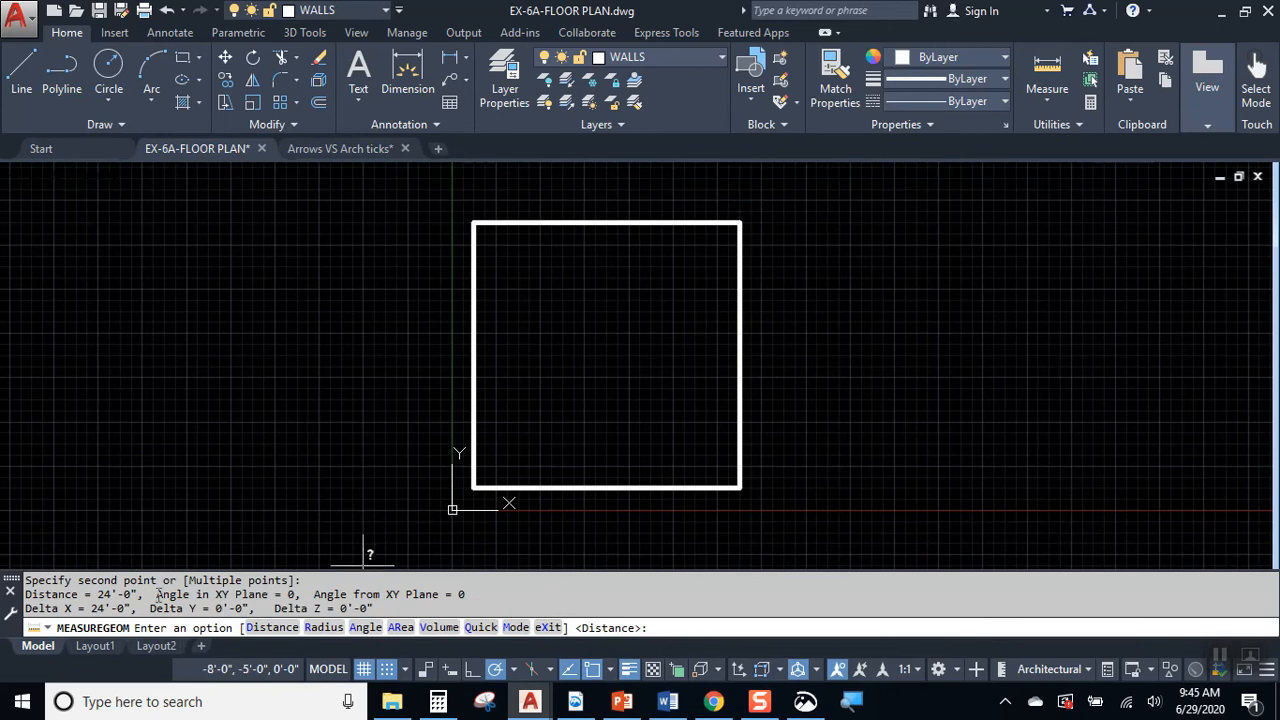
left_click_drag(152, 594, 64, 594)
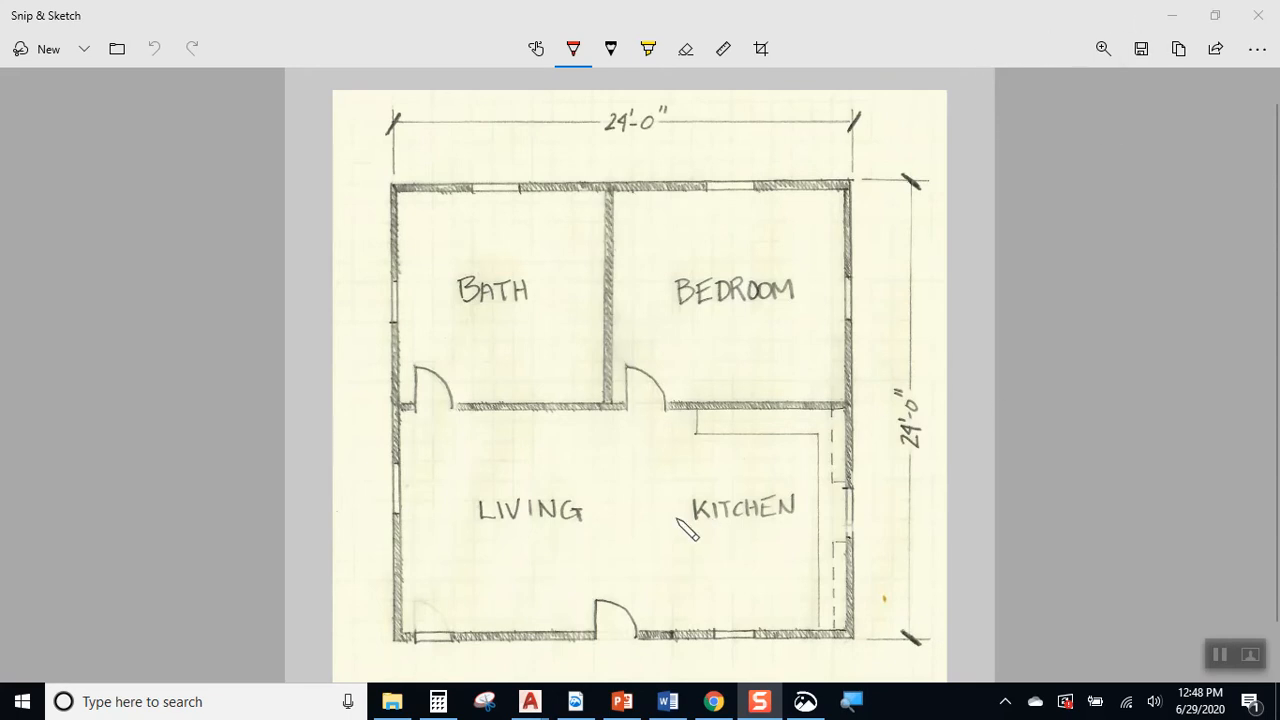
Switch to the EX-6A-FLOOR PLAN drawing in AutoCAD and offset the garage outline 6" inward to form the exterior walls.
mouse_move(540, 700)
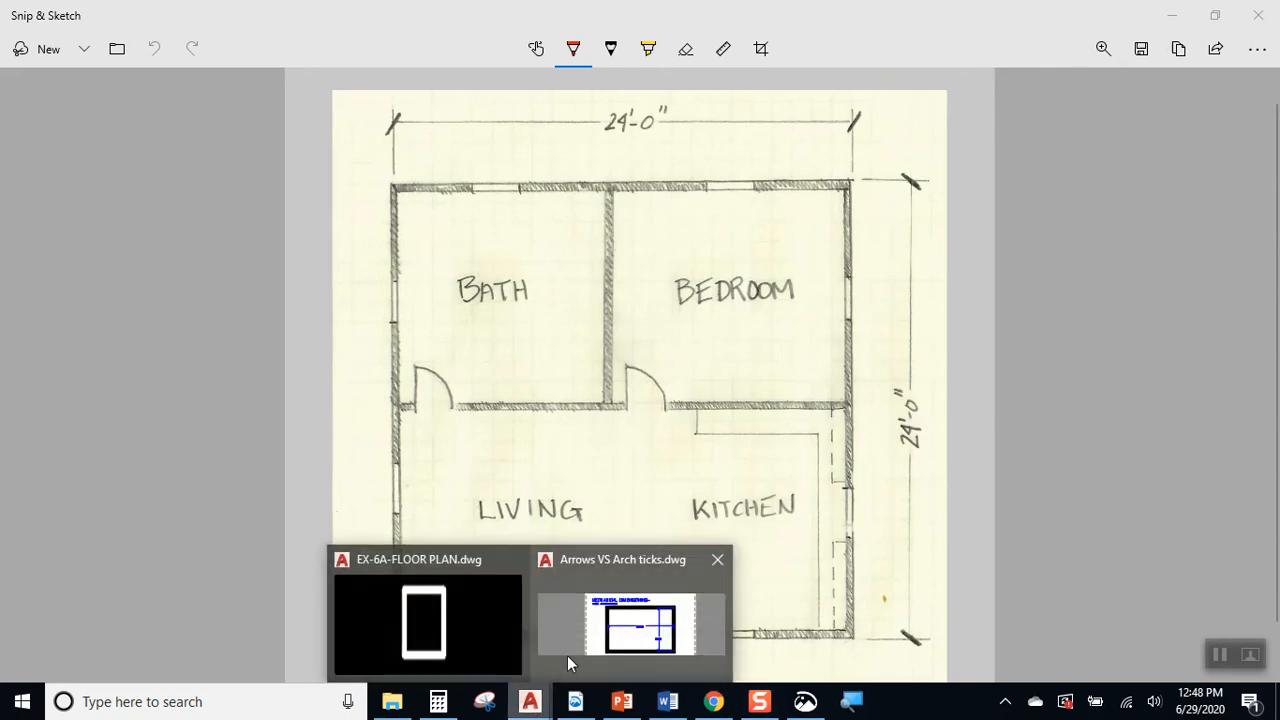
left_click(450, 606)
middle_click_drag(510, 254, 529, 237)
key("Escape")
left_click(319, 103)
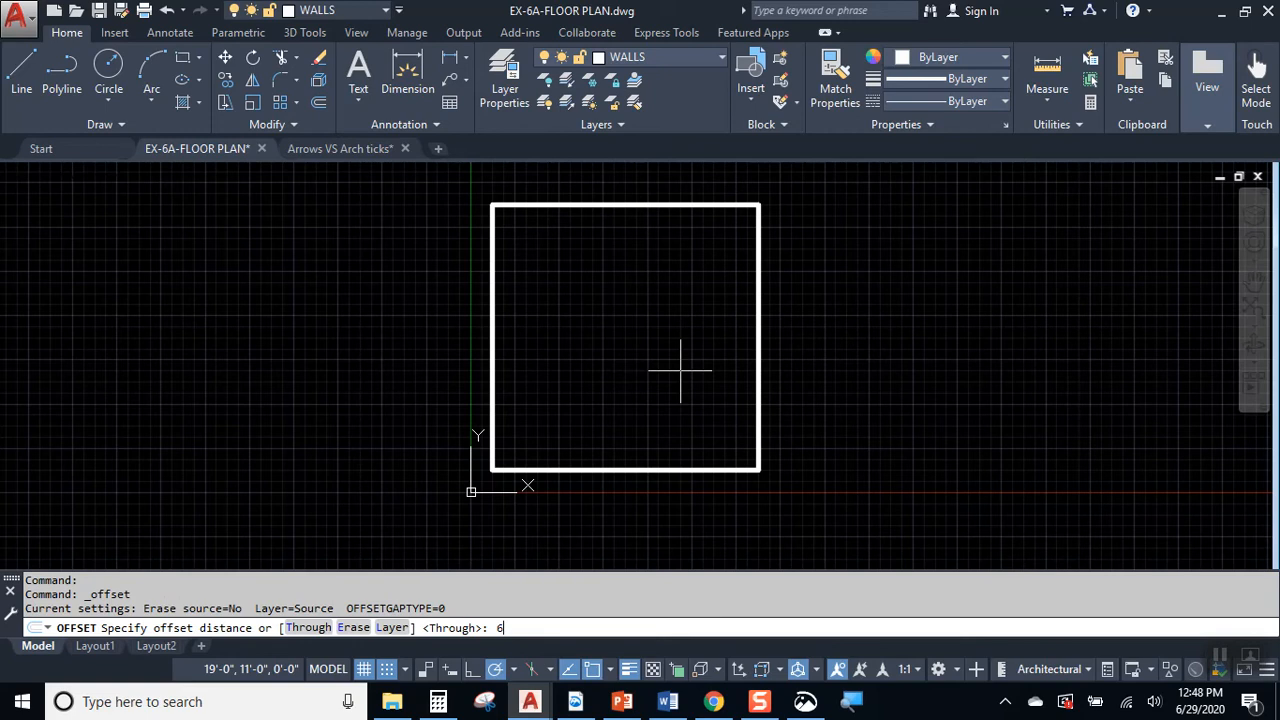
type("6")
key("Return")
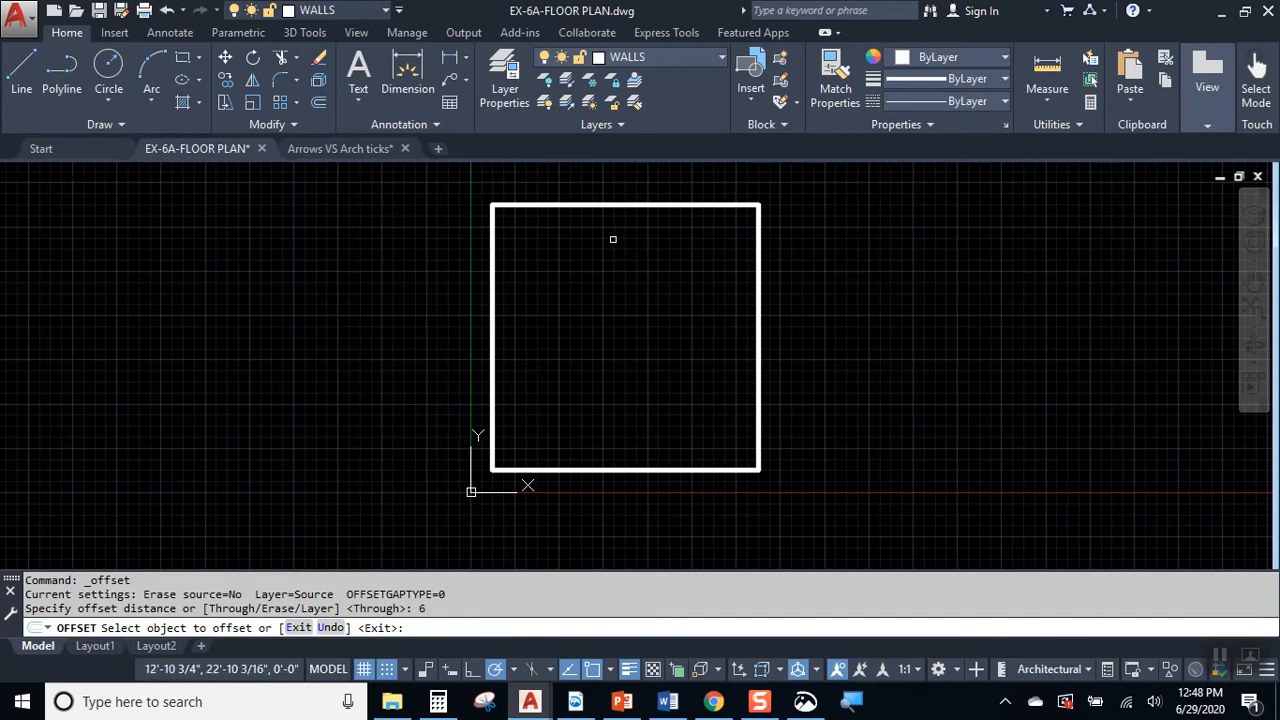
scroll(549, 235, "up", 2)
mouse_move(549, 235)
middle_mouse_down()
mouse_move(548, 298)
mouse_move(586, 234)
middle_mouse_up()
left_click(470, 250)
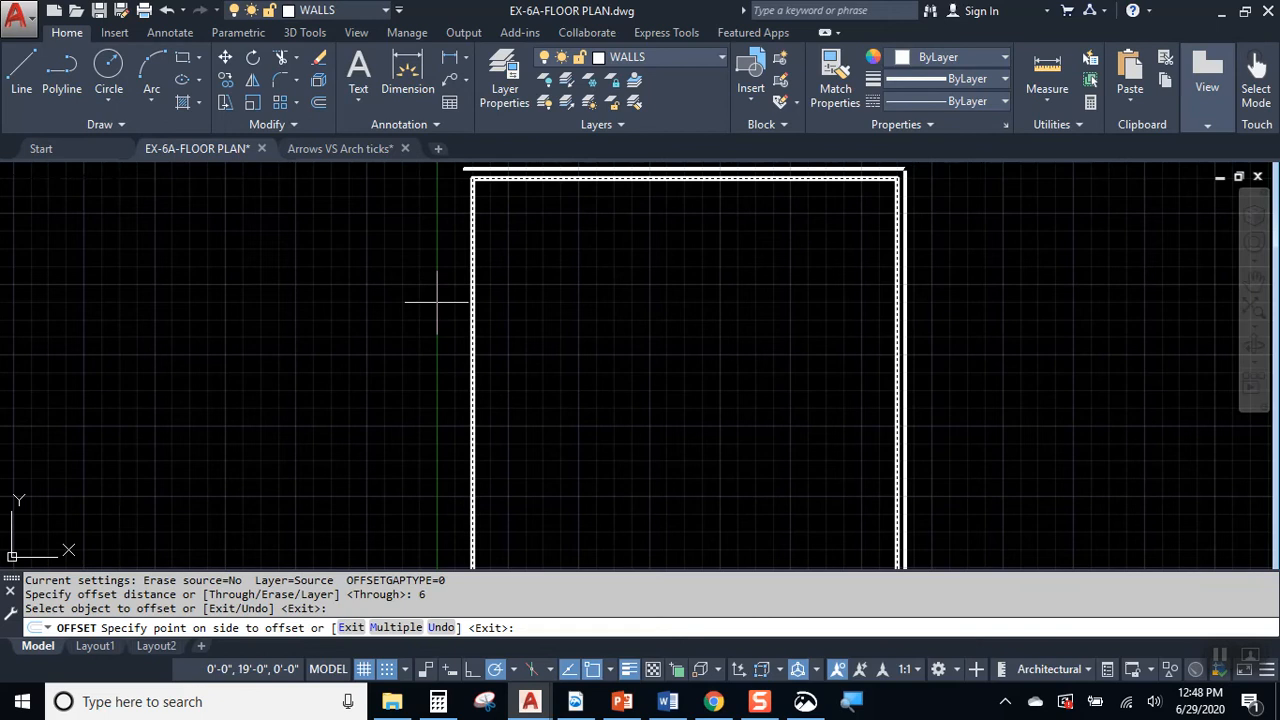
left_click(614, 354)
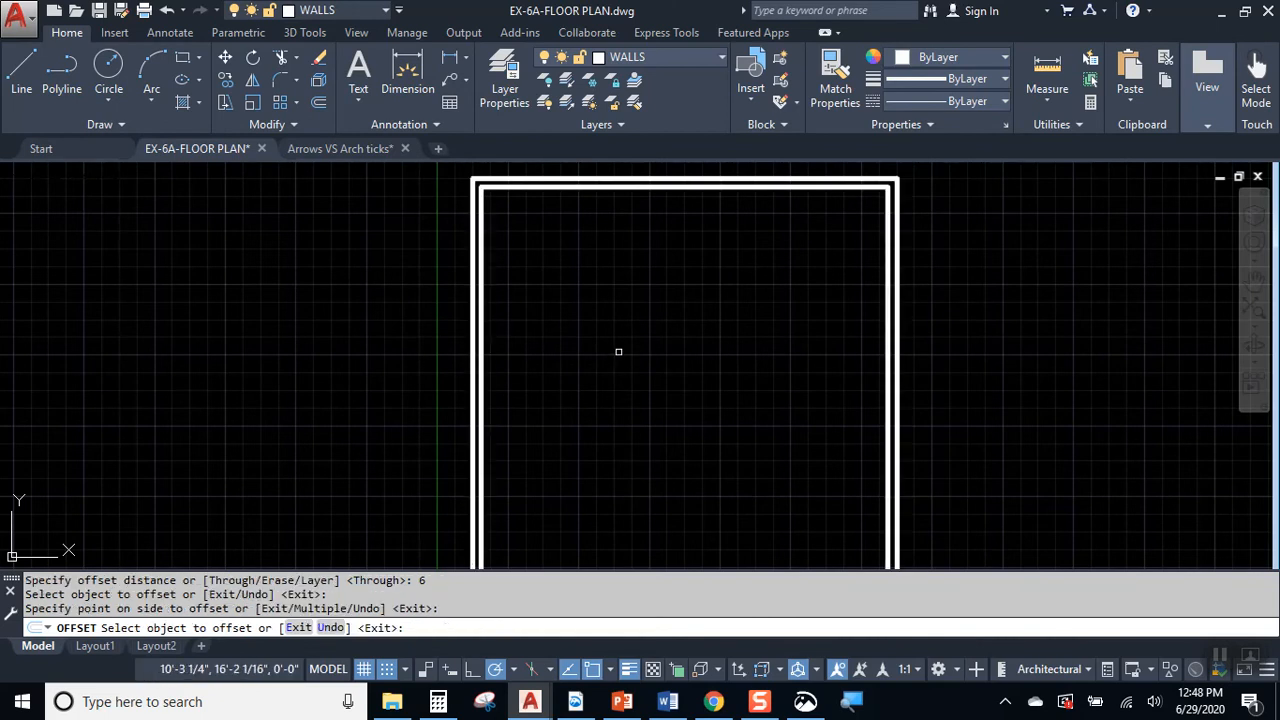
key("Escape")
Examine the upper-left wall corner up close and check the inner and outer wall lines across the whole plan.
scroll(491, 206, "up", 3)
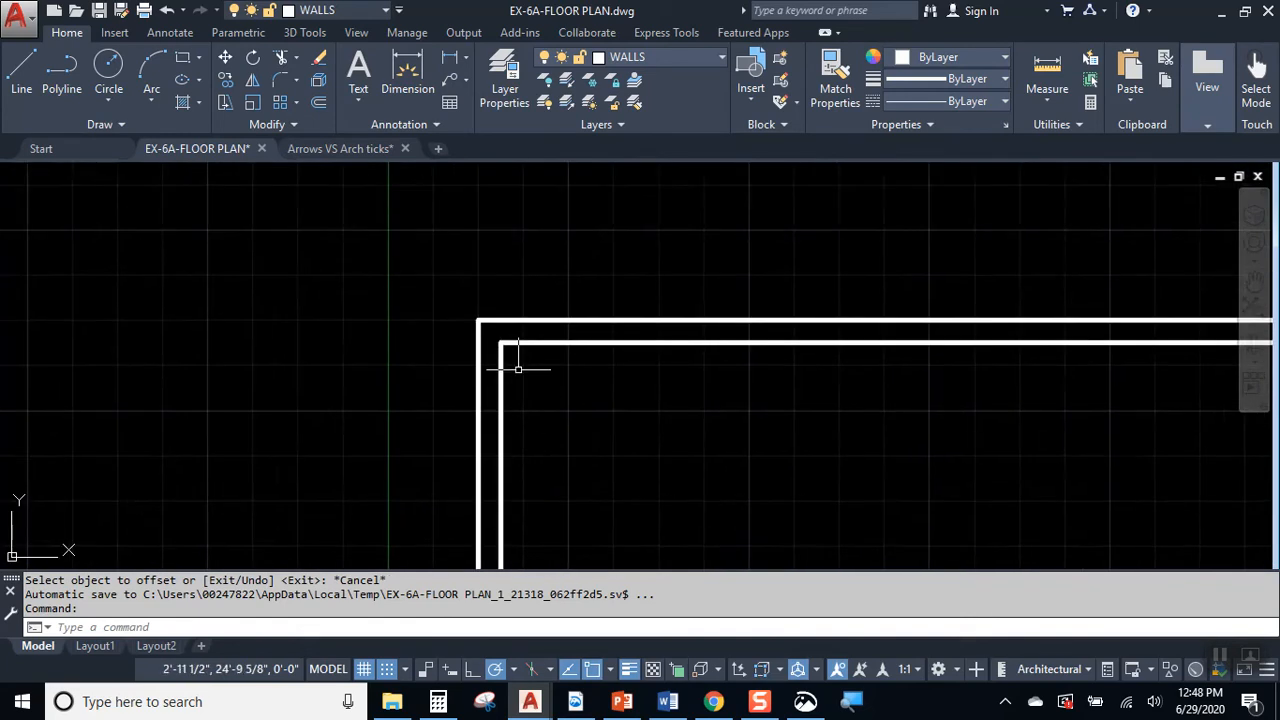
scroll(518, 369, "up", 4)
left_click(551, 335)
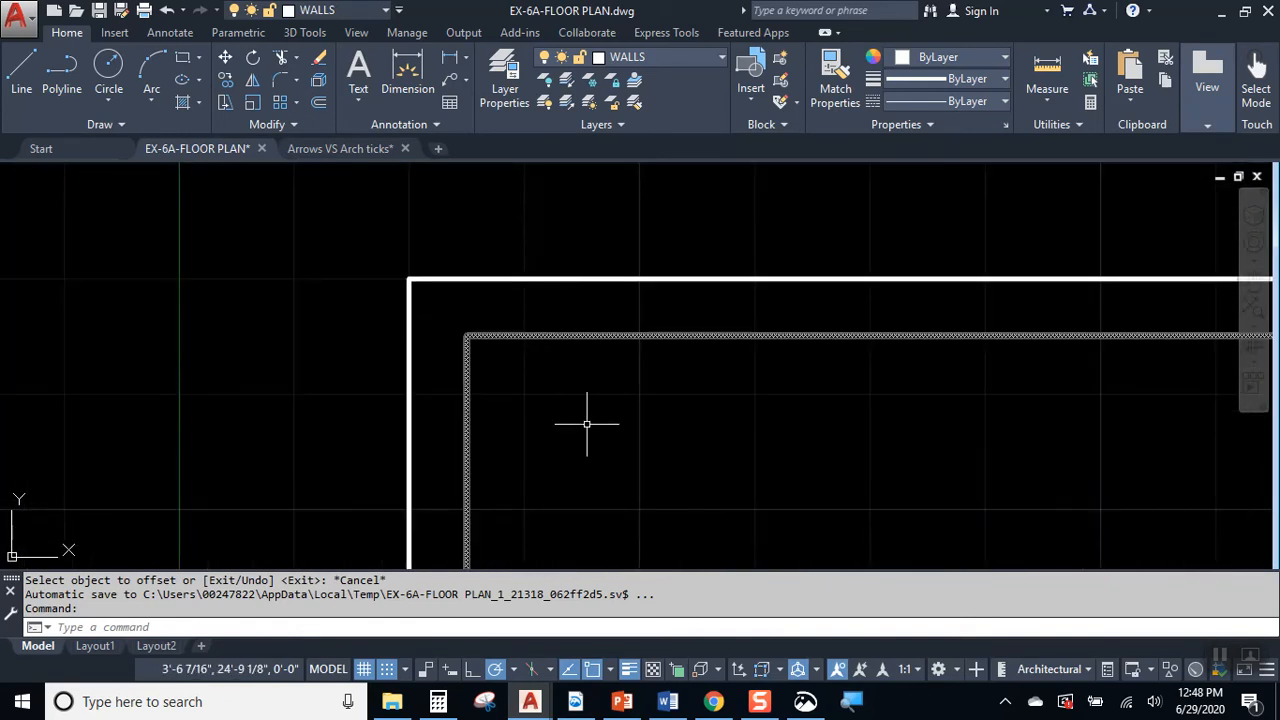
scroll(650, 450, "down", 4)
mouse_move(711, 486)
middle_mouse_down()
mouse_move(571, 371)
mouse_move(594, 351)
mouse_move(597, 249)
middle_mouse_up()
scroll(570, 374, "down", 3)
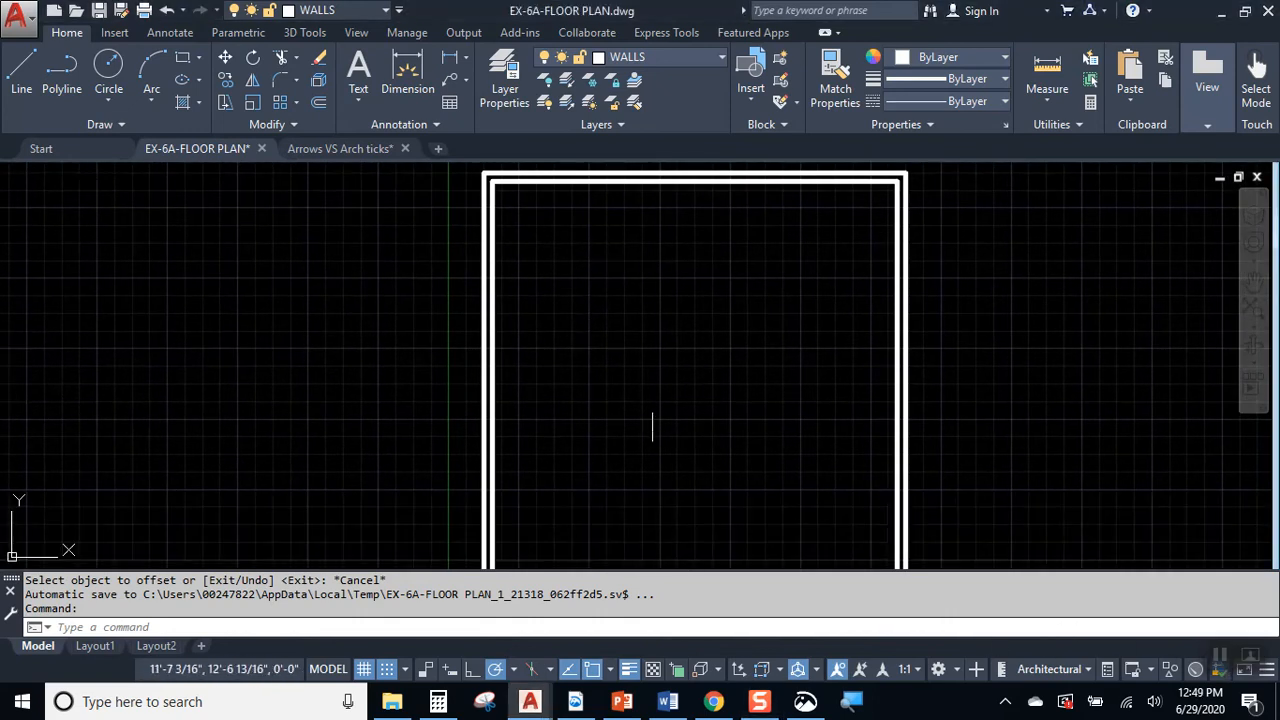
scroll(711, 363, "down", 2)
mouse_move(711, 363)
middle_mouse_down()
mouse_move(597, 369)
mouse_move(623, 369)
mouse_move(621, 349)
middle_mouse_up()
scroll(603, 363, "up", 2)
scroll(620, 386, "down", 2)
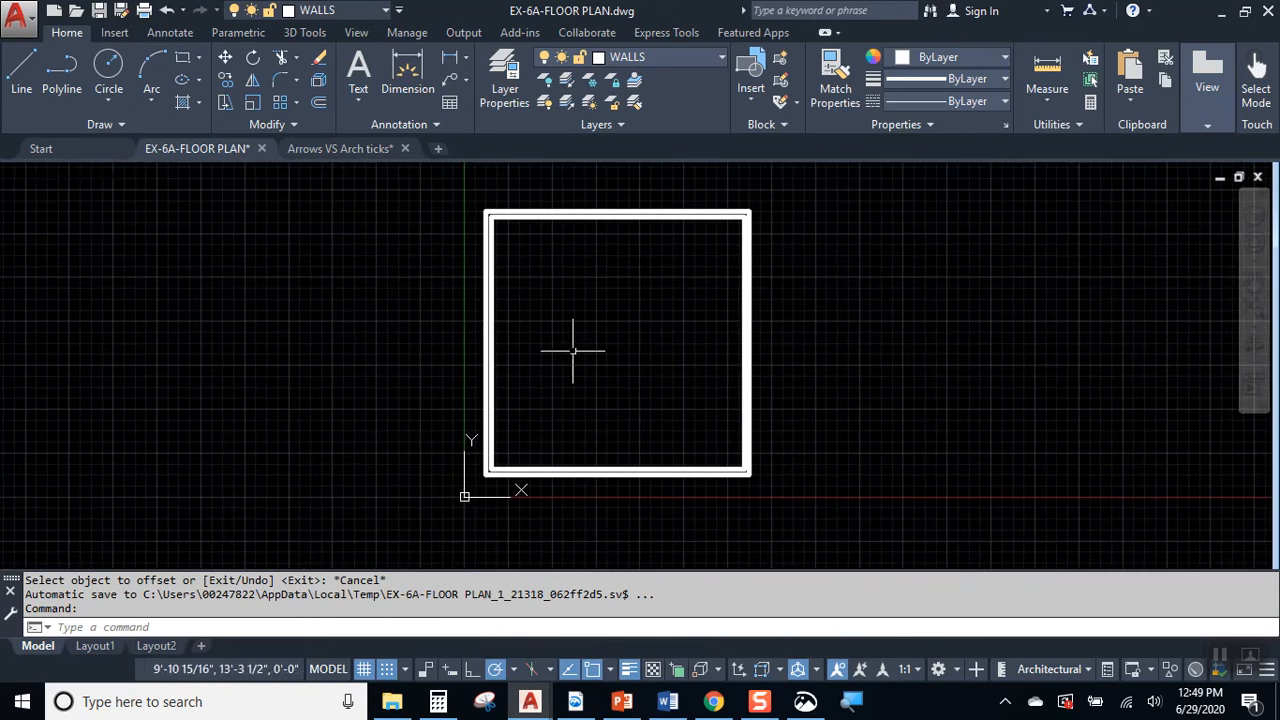
Turn off the lineweight display and snap mode for drawing the interior walls.
left_click(21, 80)
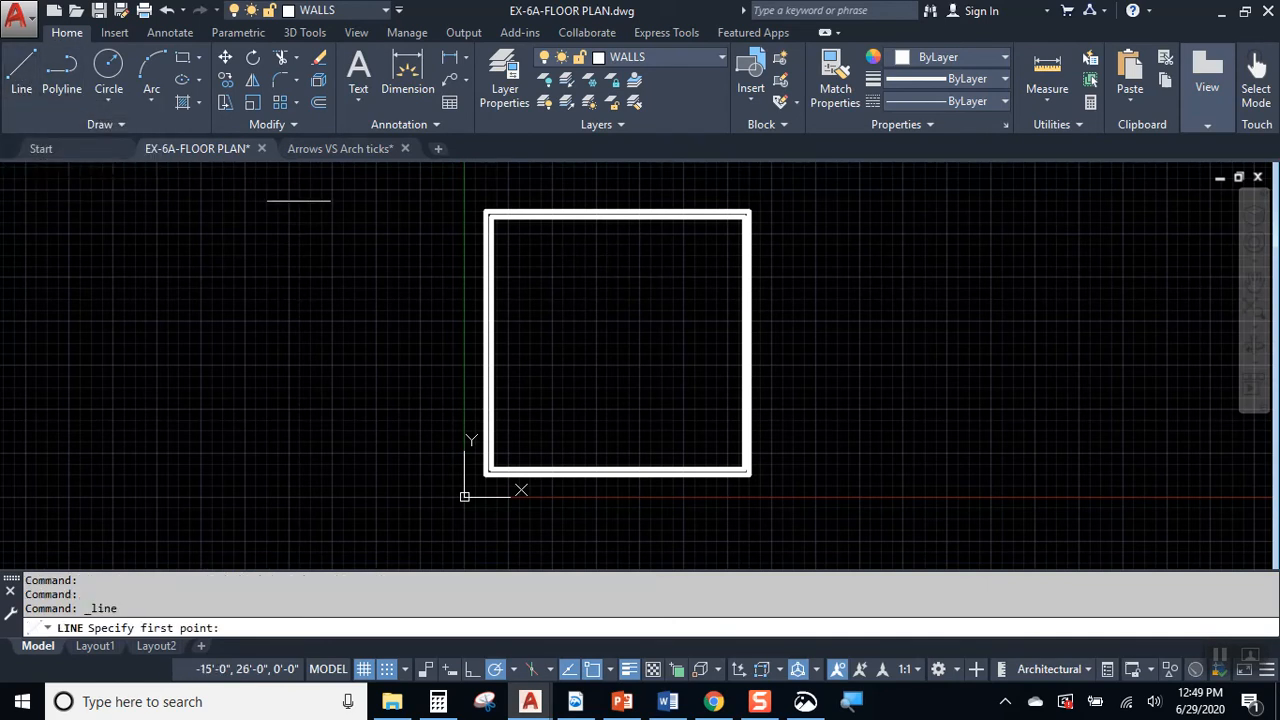
scroll(488, 210, "up", 2)
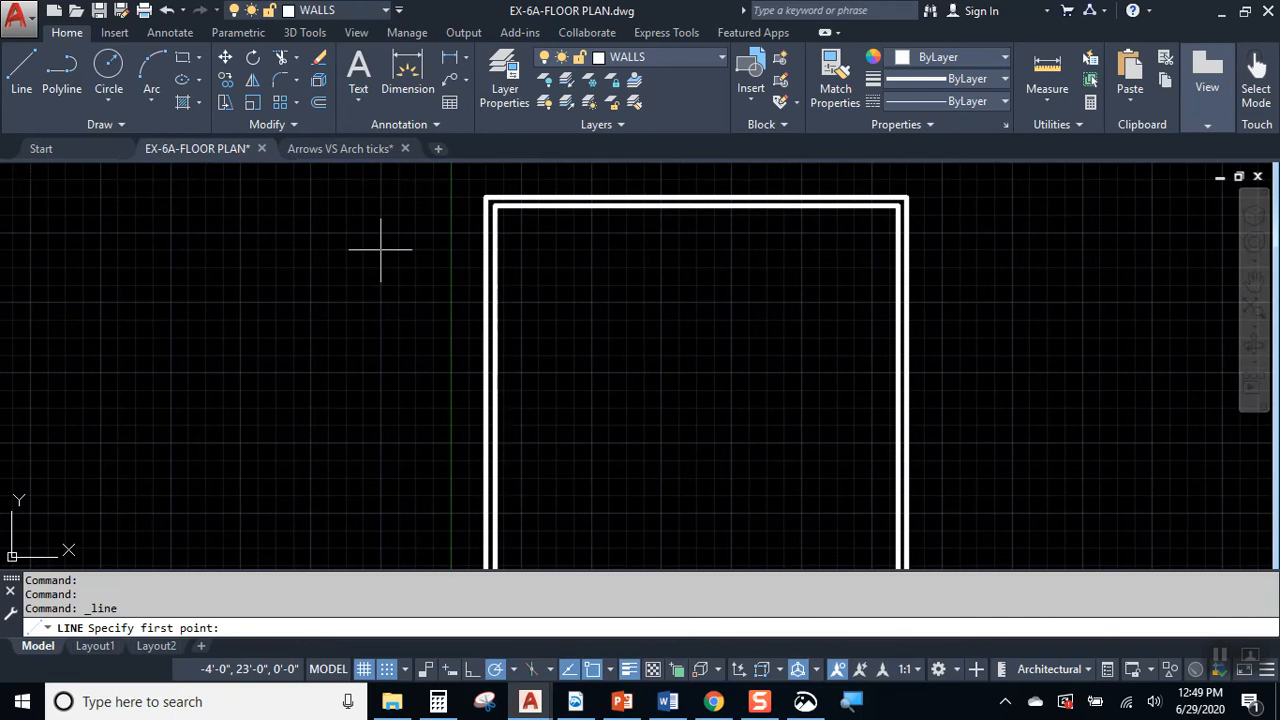
mouse_move(398, 425)
middle_mouse_down()
mouse_move(397, 329)
mouse_move(403, 402)
mouse_move(412, 372)
middle_mouse_up()
scroll(412, 372, "down", 2)
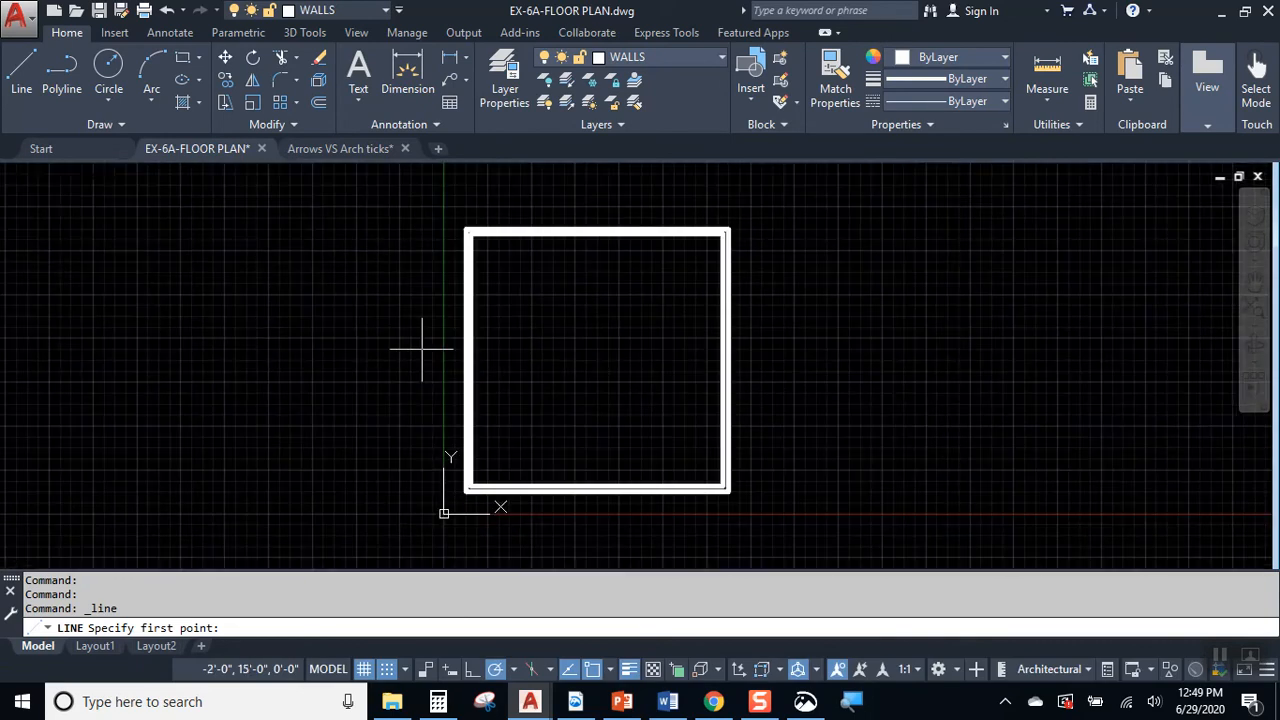
left_click(653, 668)
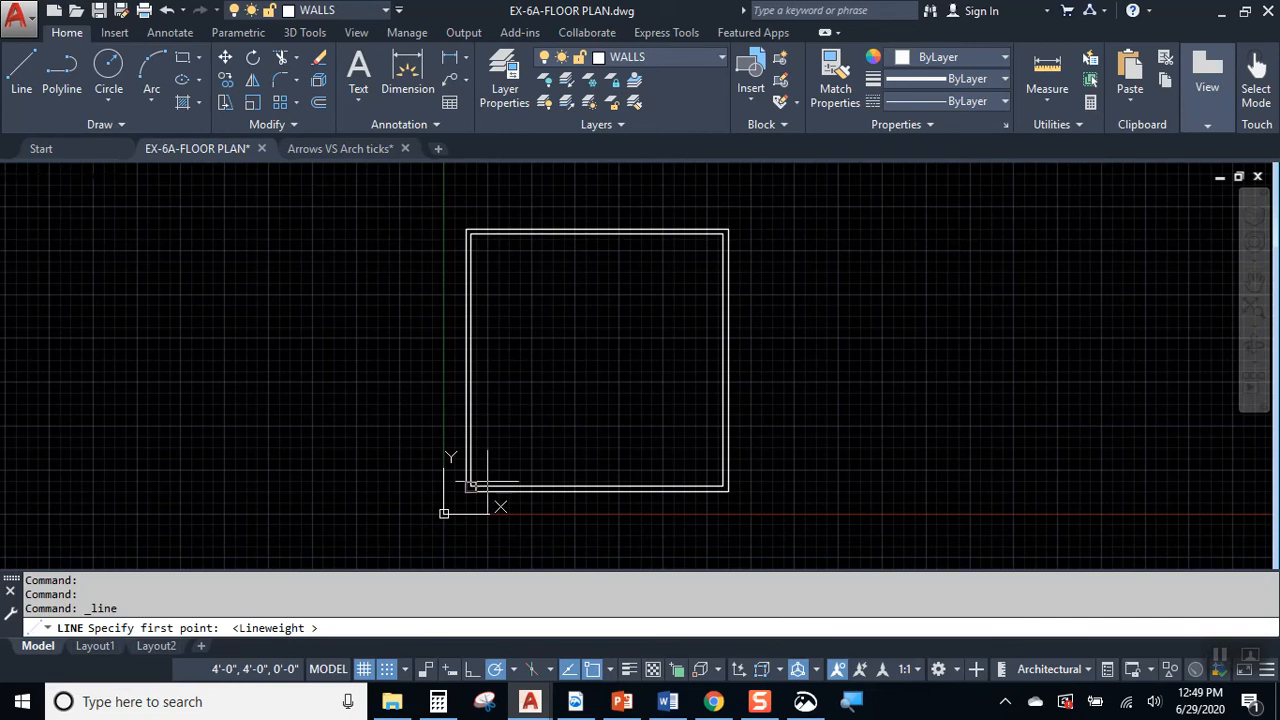
left_click(389, 669)
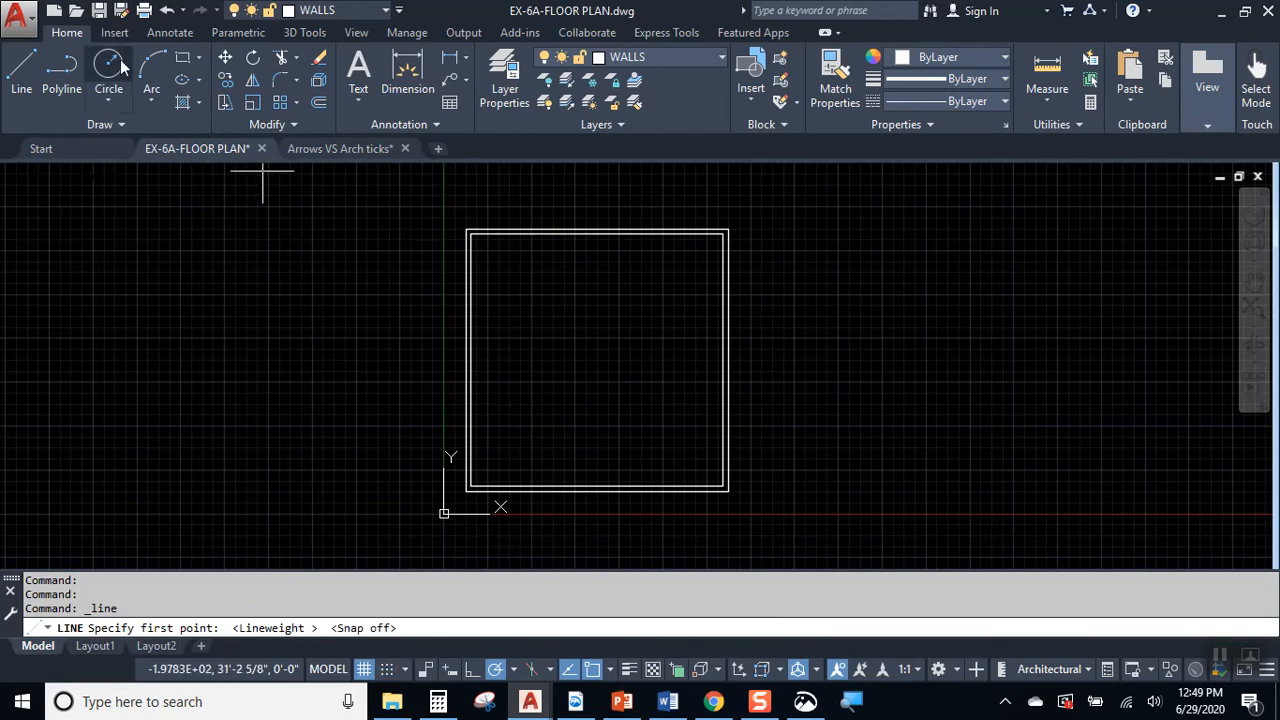
Draw a horizontal line across the plan between the midpoints of the inner wall outline's two vertical sides.
left_click(21, 68)
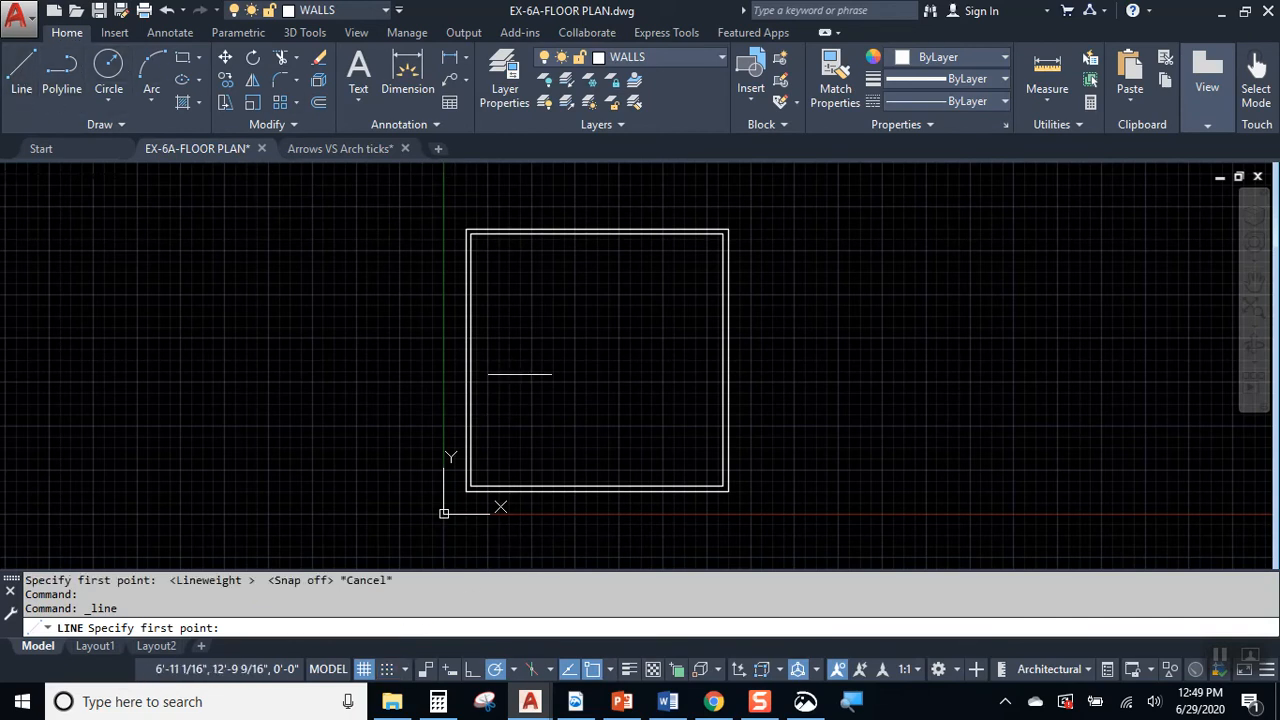
left_click(469, 360)
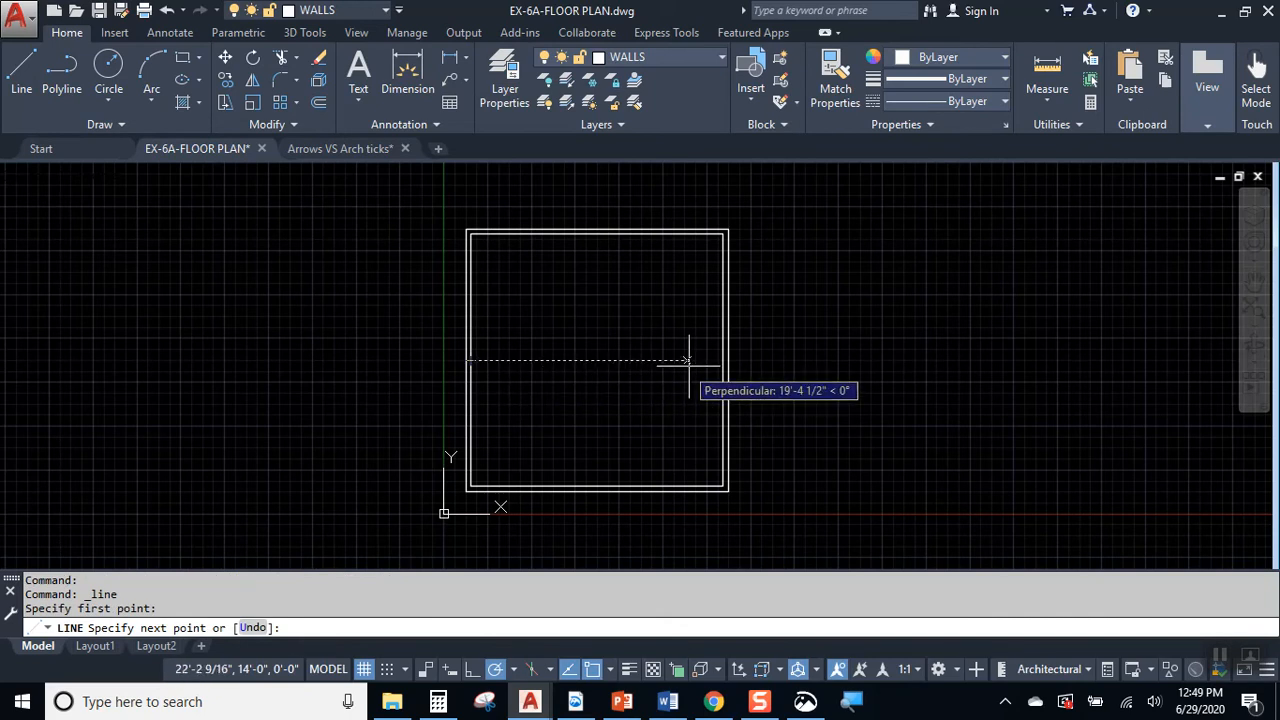
left_click(723, 360)
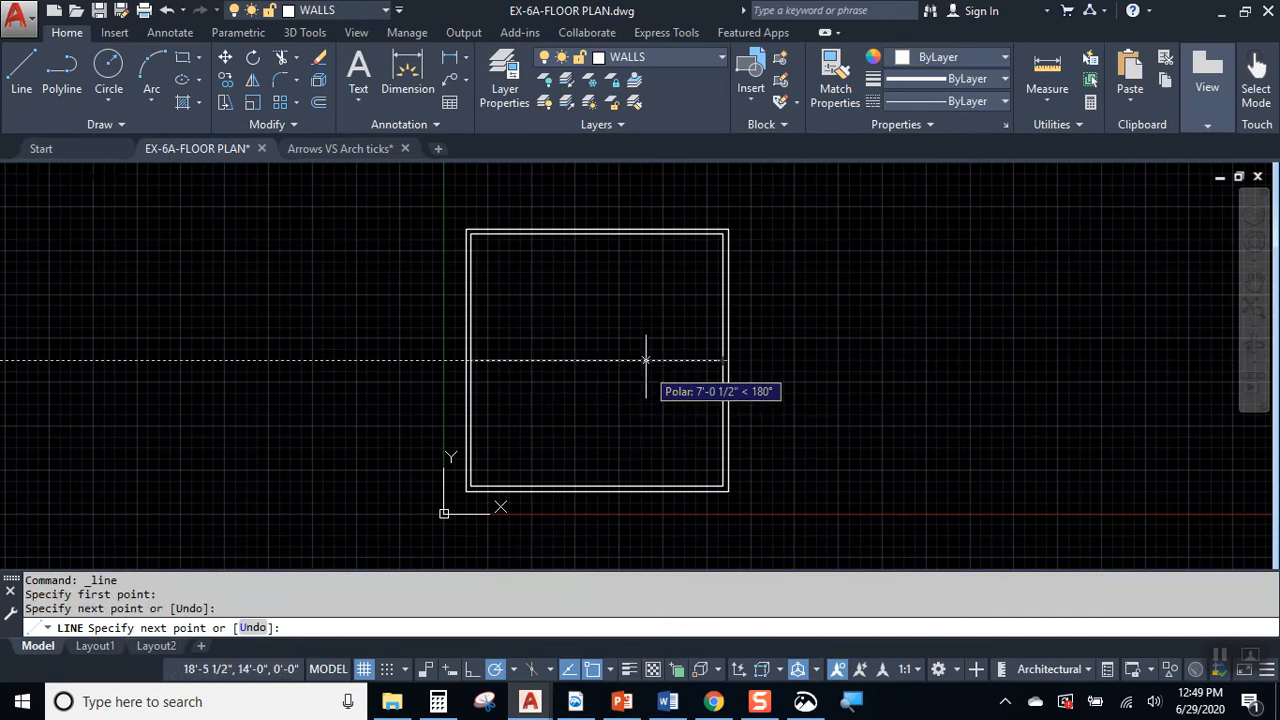
key("Return")
Draw a vertical line from the midpoint of the upper inner wall line down to the horizontal centerline.
key("Return")
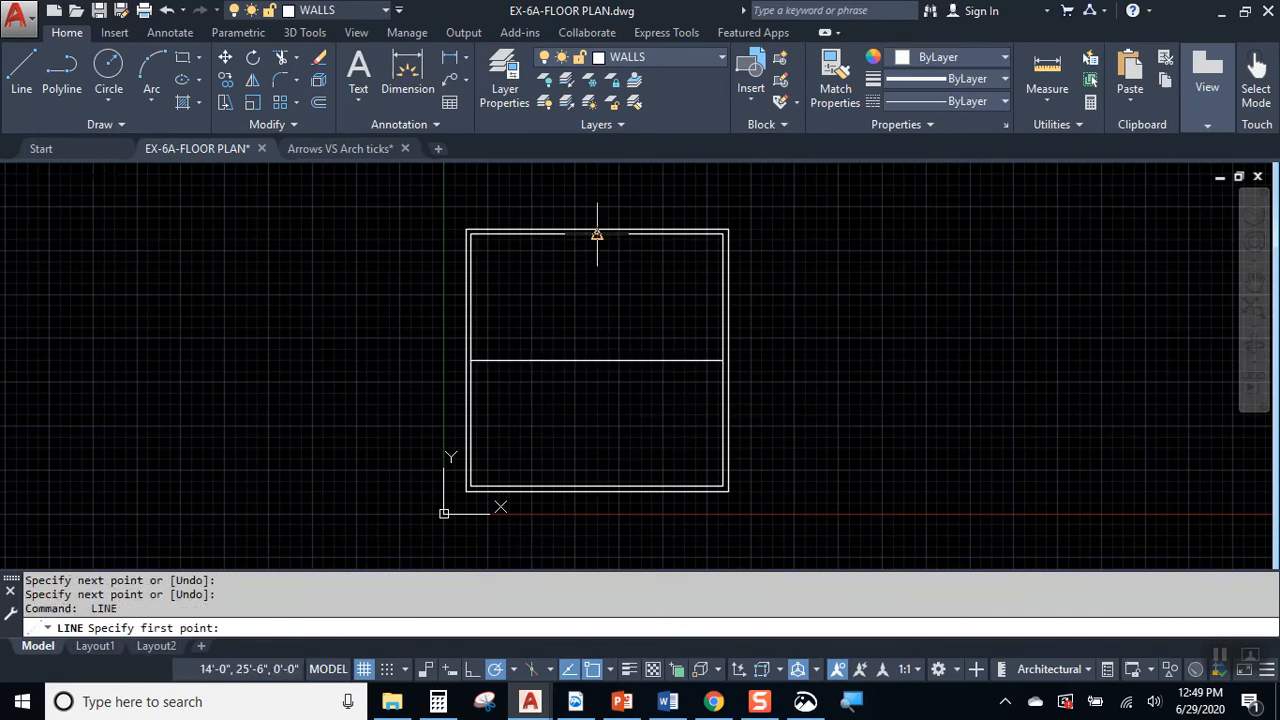
left_click(597, 234)
left_click(597, 360)
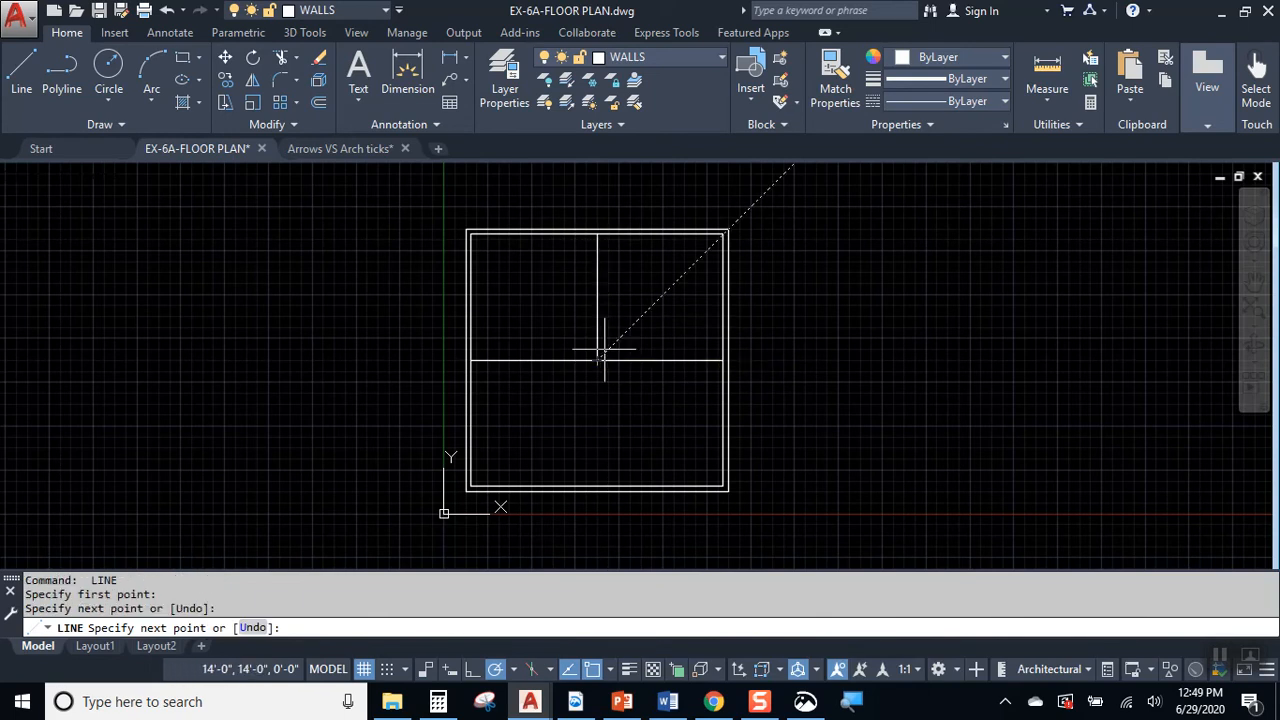
key("Return")
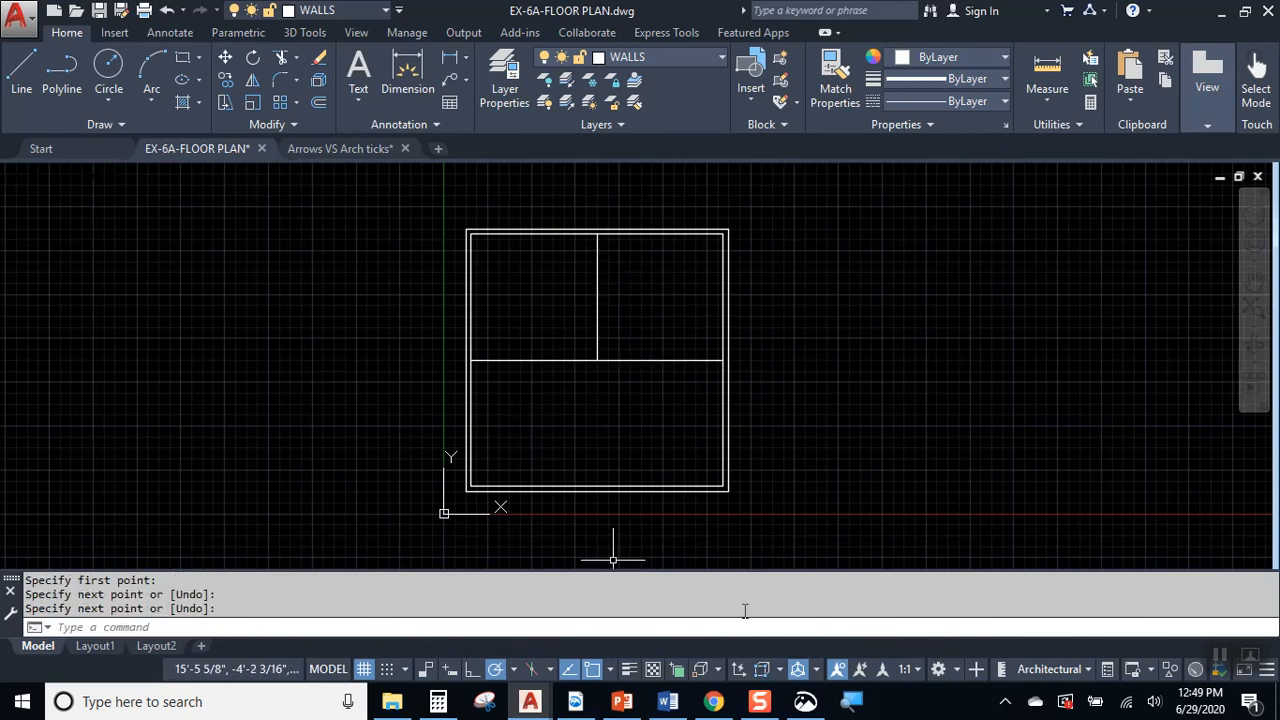
Check the interior wall layout against the hand sketch, return to the EX-6A-FLOOR PLAN drawing, and inspect the inner wall outline.
left_click(805, 701)
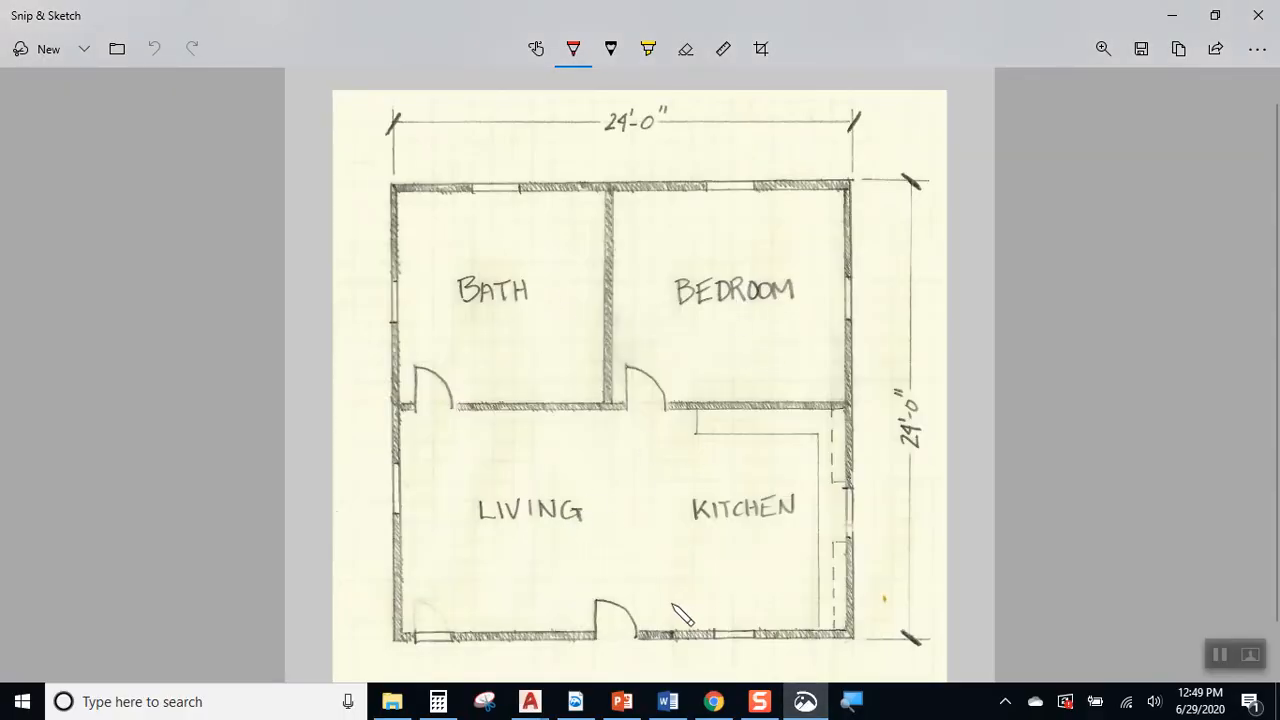
left_click(545, 700)
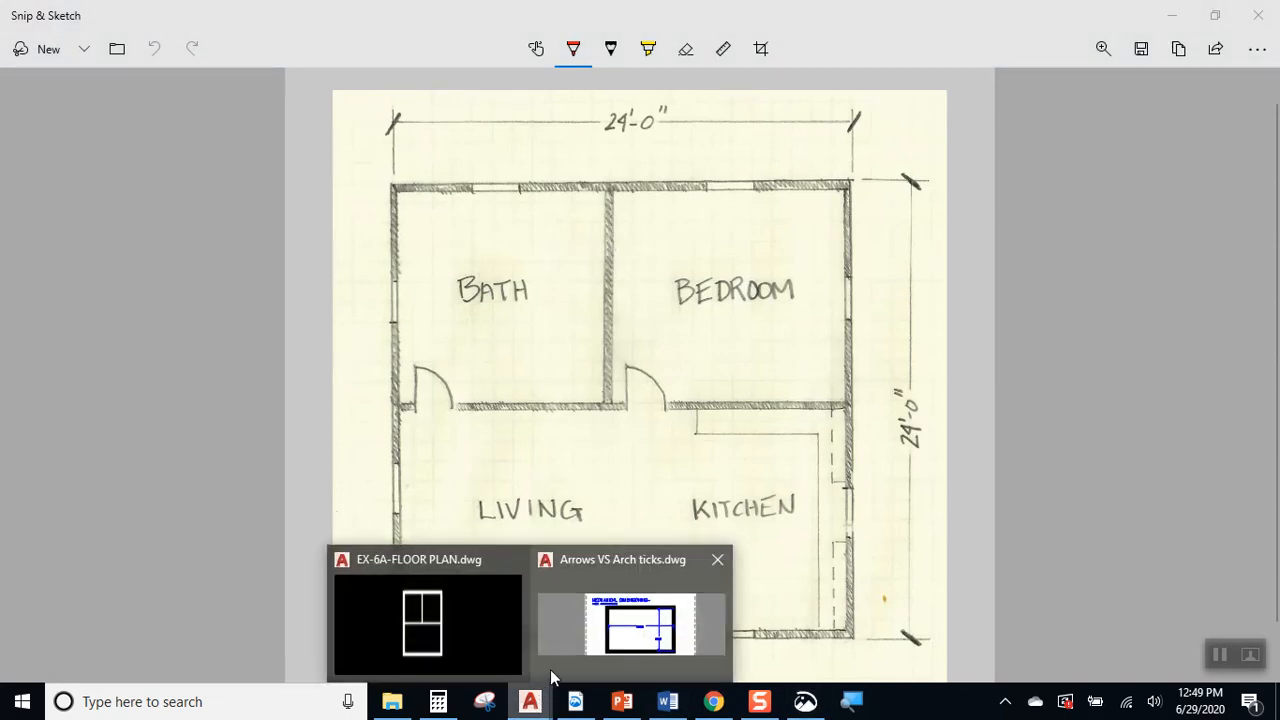
left_click(517, 640)
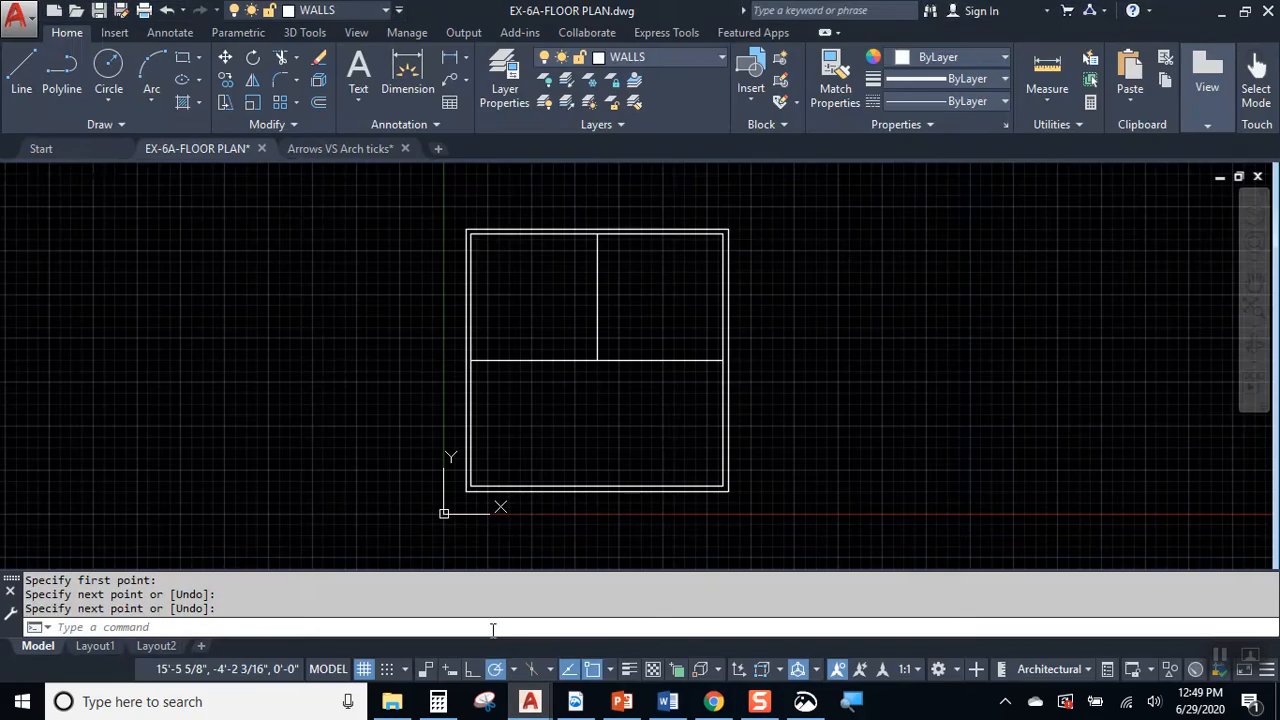
key("Return")
left_click(594, 232)
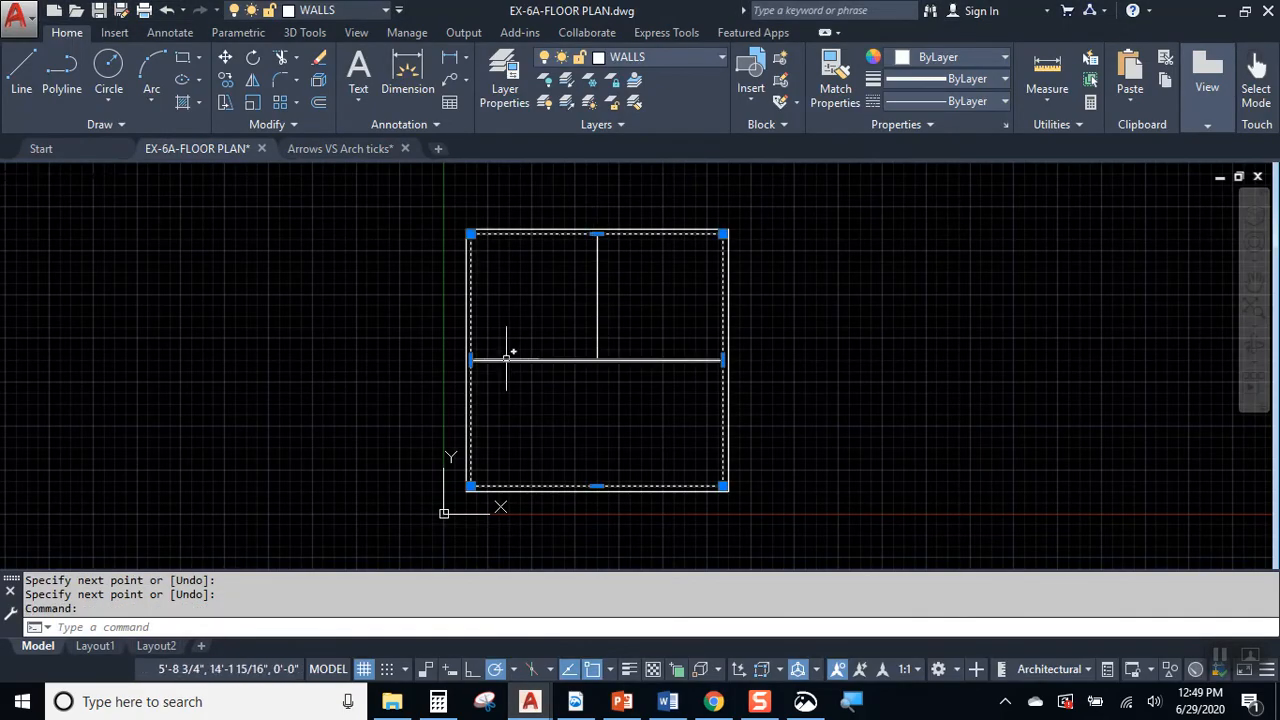
key("Escape")
Offset the vertical centerline 3" to both sides to form the partition between bath and bedroom.
scroll(600, 334, "up", 4)
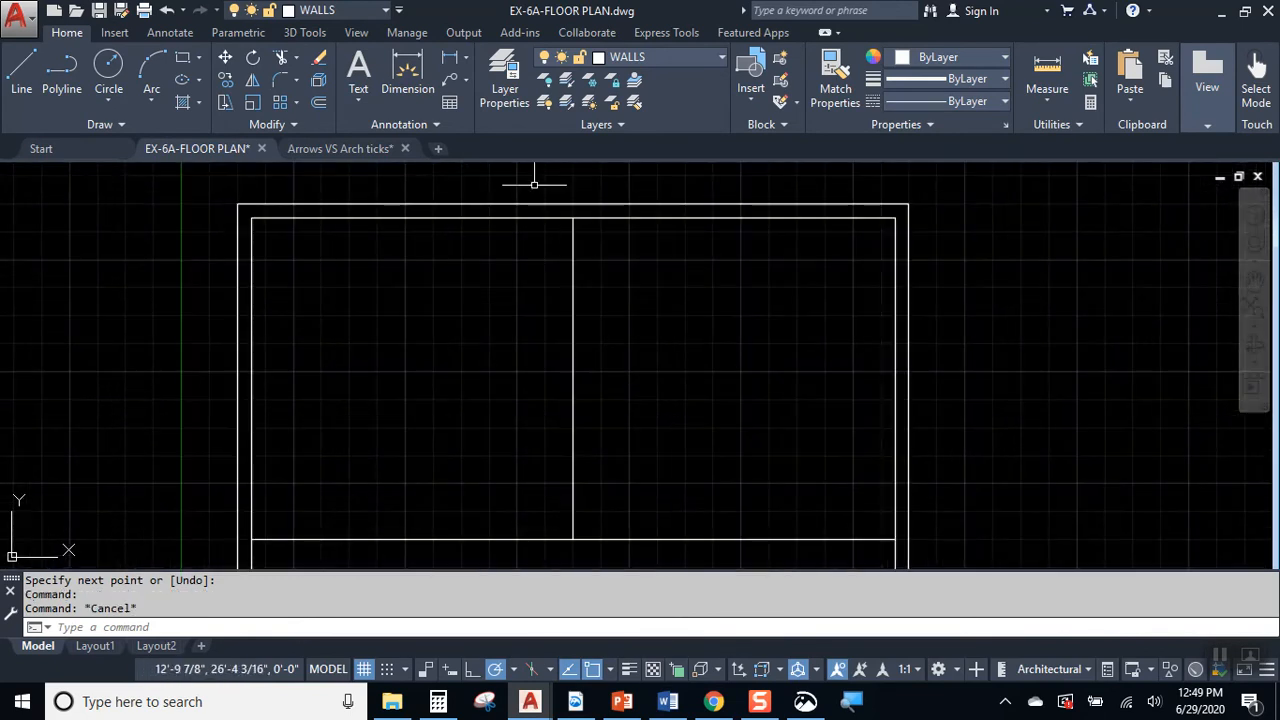
left_click(319, 101)
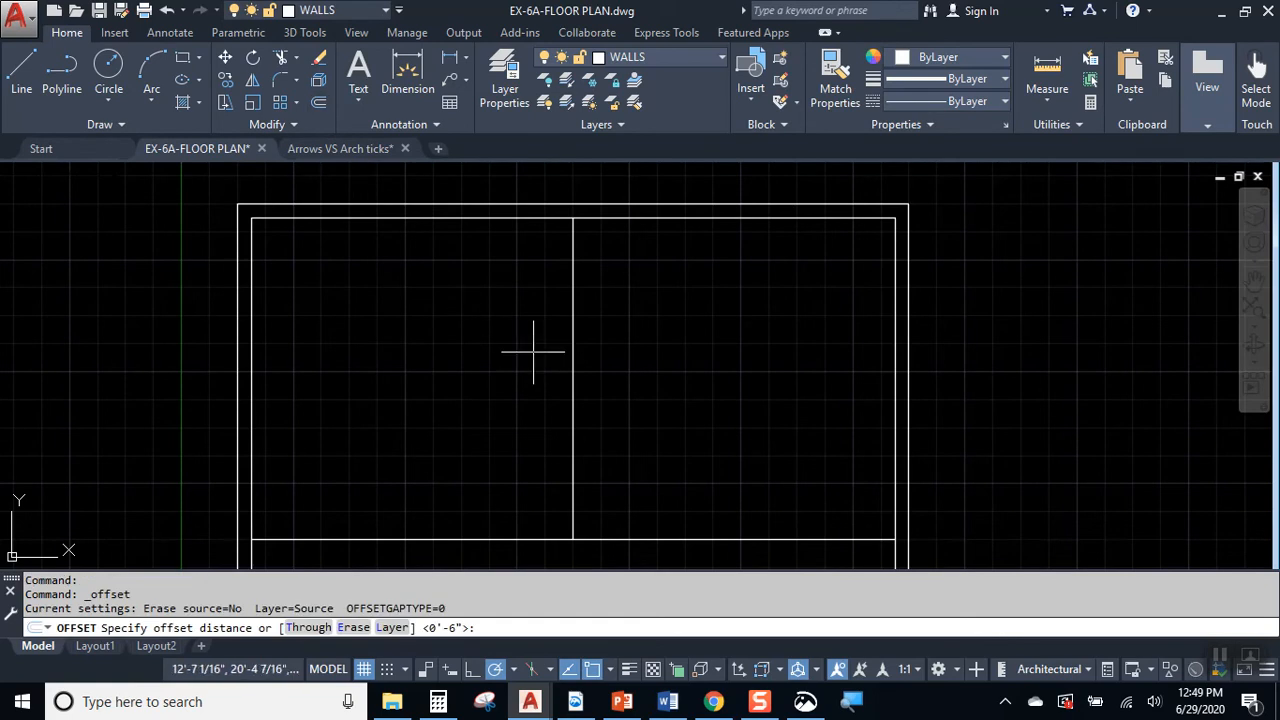
key("Return")
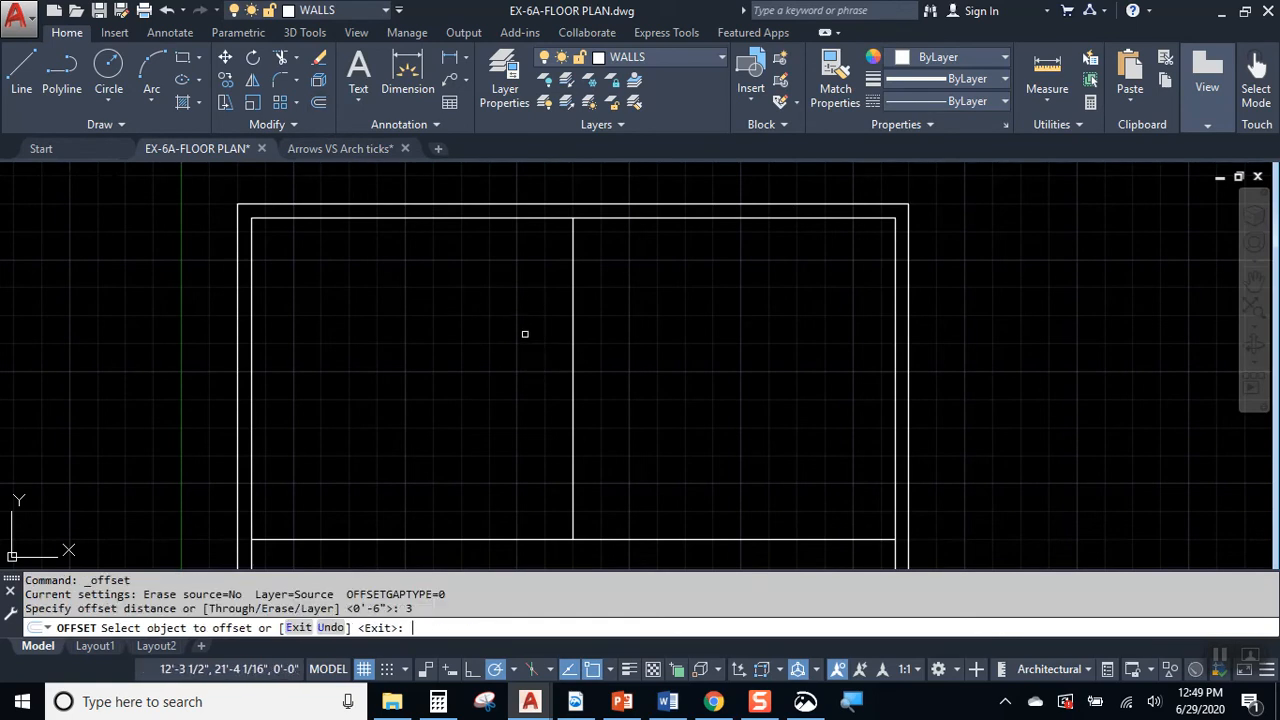
left_click(571, 261)
left_click(530, 264)
left_click(572, 261)
left_click(658, 282)
Offset the horizontal centerline 3" above and below to form the interior wall across the plan.
middle_click_drag(658, 385, 686, 317)
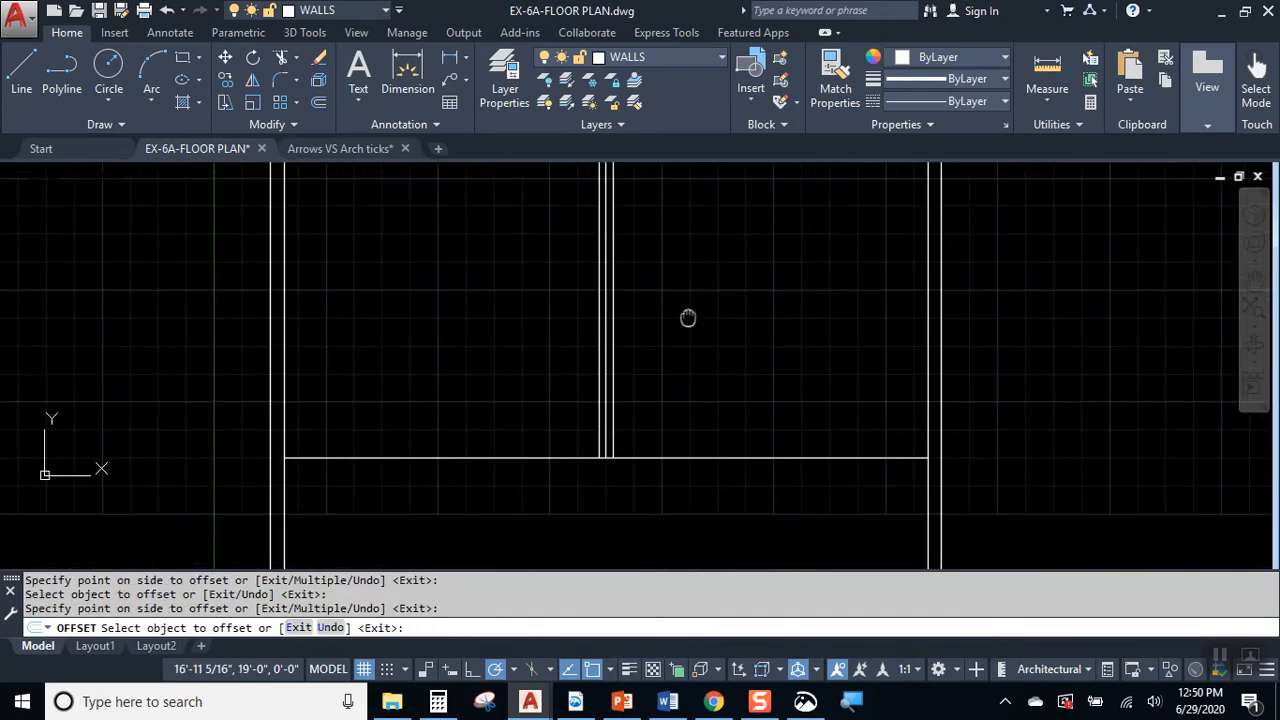
left_click(657, 453)
left_click(660, 477)
left_click(660, 459)
left_click(656, 517)
key("Escape")
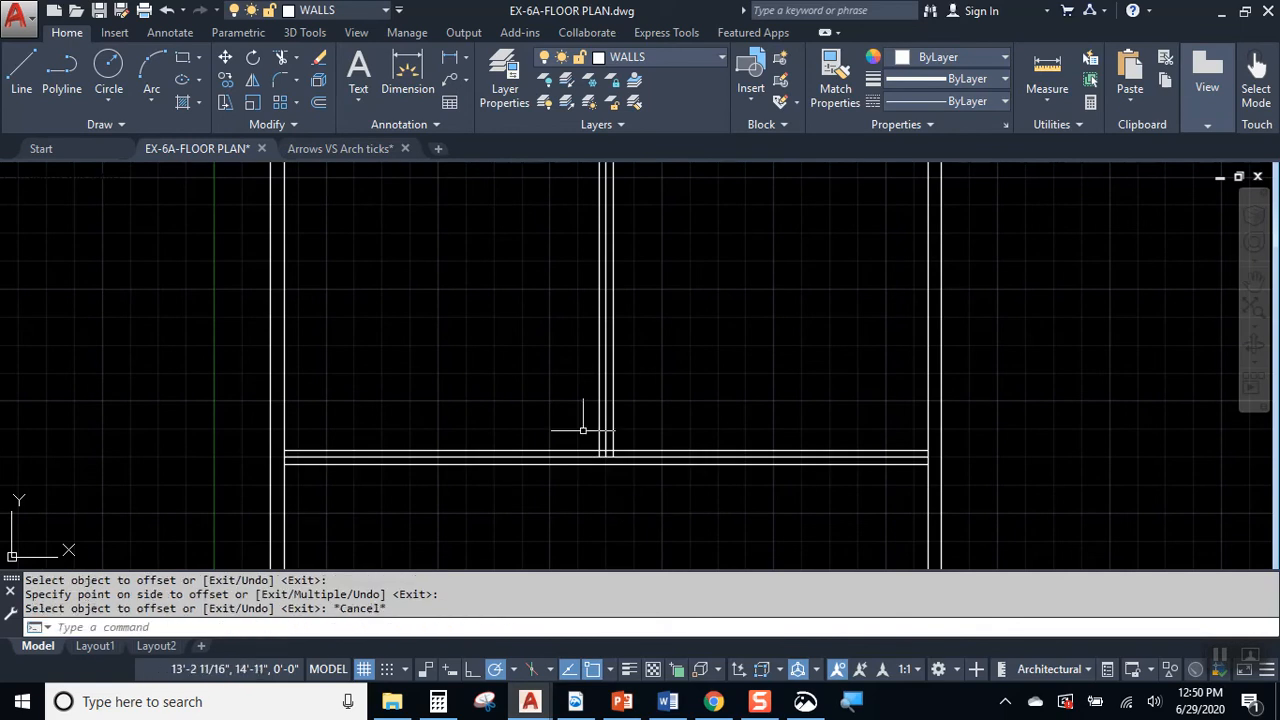
Delete the horizontal and vertical centerlines from the middle of the interior walls.
scroll(617, 480, "up", 3)
left_click(589, 408)
left_click(585, 413)
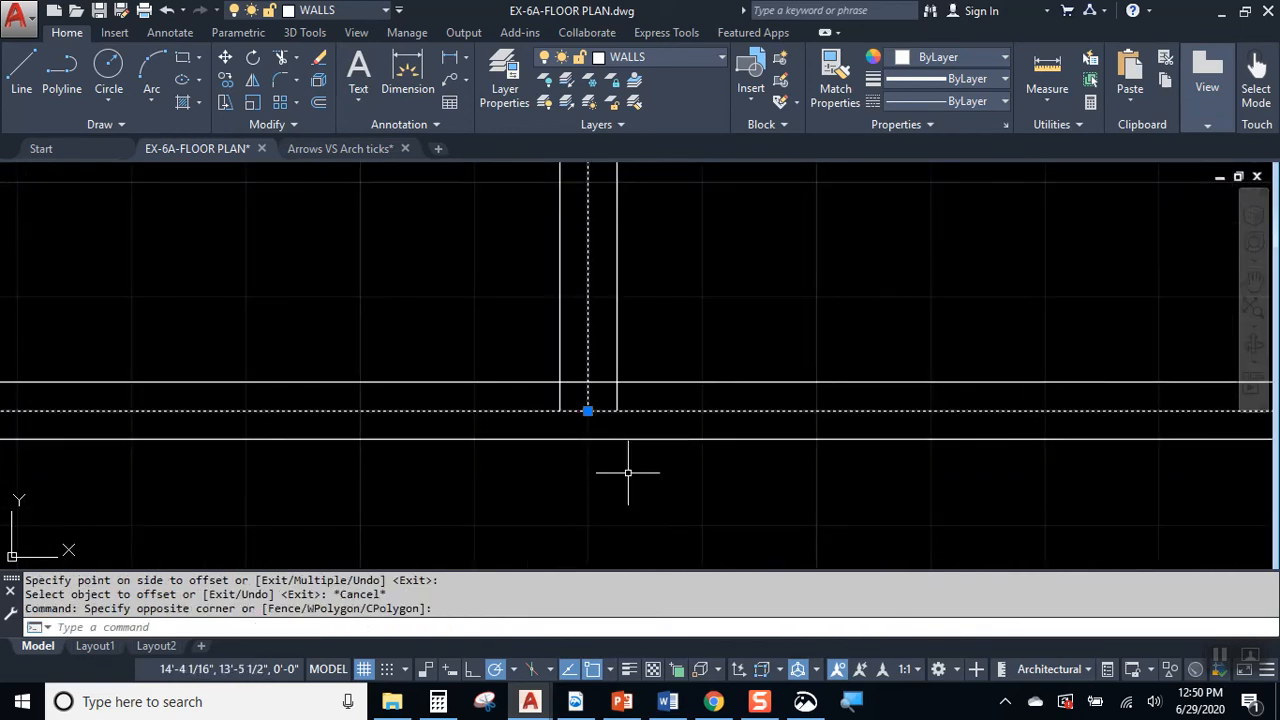
key("Delete")
Trim the exterior wall's inner line where the horizontal interior wall meets the left wall, using all objects as cutting edges.
scroll(670, 460, "down", 2)
scroll(525, 425, "down", 4)
scroll(222, 440, "up", 6)
type("tr")
key("Return")
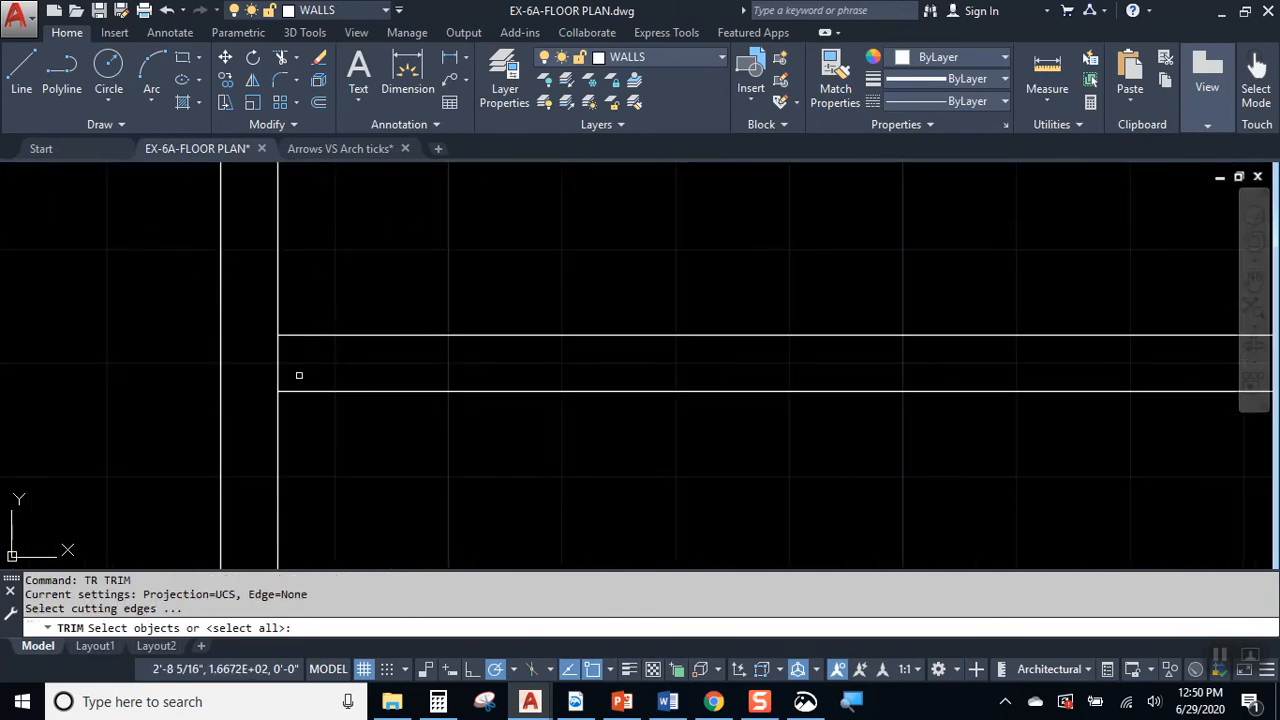
key("Return")
left_click(304, 373)
left_click(263, 362)
Trim the overlapping lines where the vertical partition meets the horizontal interior wall to leave an open T-junction.
scroll(524, 414, "down", 2)
scroll(523, 414, "down", 1)
scroll(563, 463, "up", 3)
left_click(827, 444)
left_click(696, 411)
left_click(734, 407)
left_click(721, 386)
scroll(617, 447, "down", 2)
left_click(618, 448)
Trim the inner line of the right exterior wall between the two horizontal interior wall lines.
middle_click_drag(1195, 468, 598, 404)
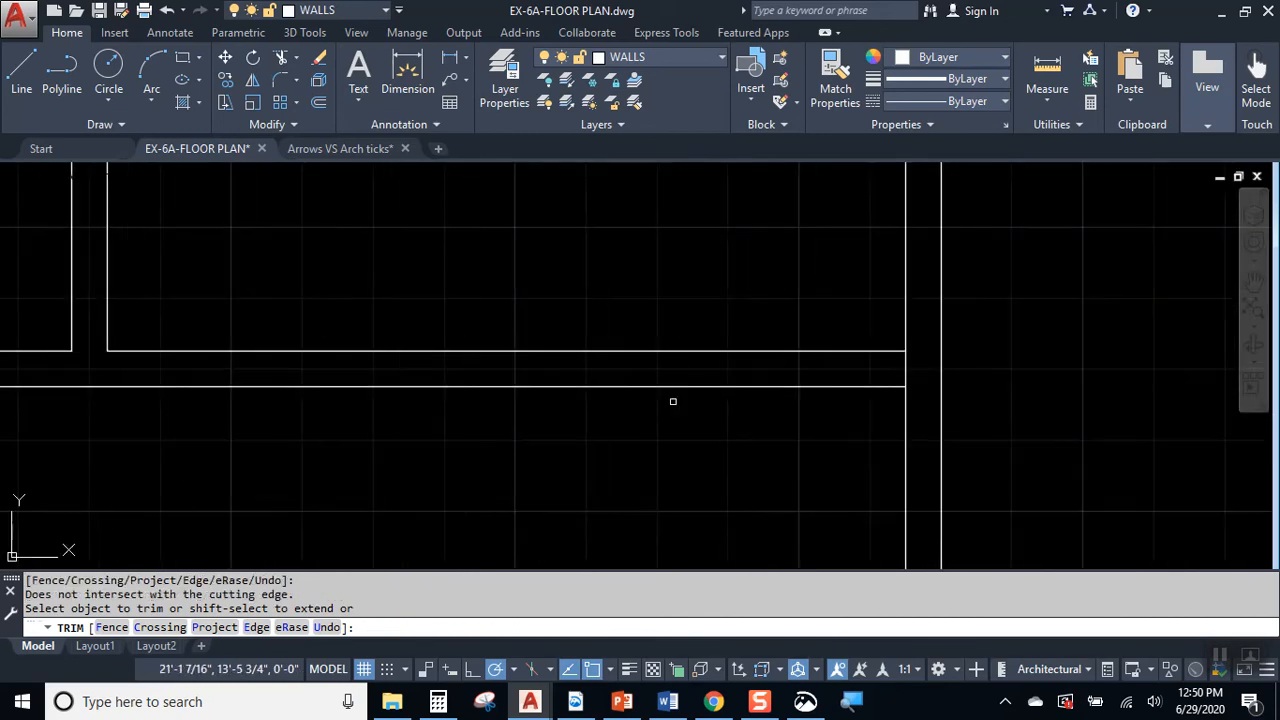
scroll(921, 371, "up", 1)
left_click(922, 364)
left_click(870, 374)
left_click(875, 394)
Trim the inner line of the upper exterior wall between the two partition lines and show the whole plan.
scroll(1085, 474, "down", 3)
middle_click_drag(911, 209, 875, 522)
scroll(703, 318, "up", 4)
left_click(668, 357)
left_click(660, 365)
left_click(677, 366)
key("Return")
scroll(727, 345, "down", 4)
middle_click(752, 430)
middle_click(752, 430)
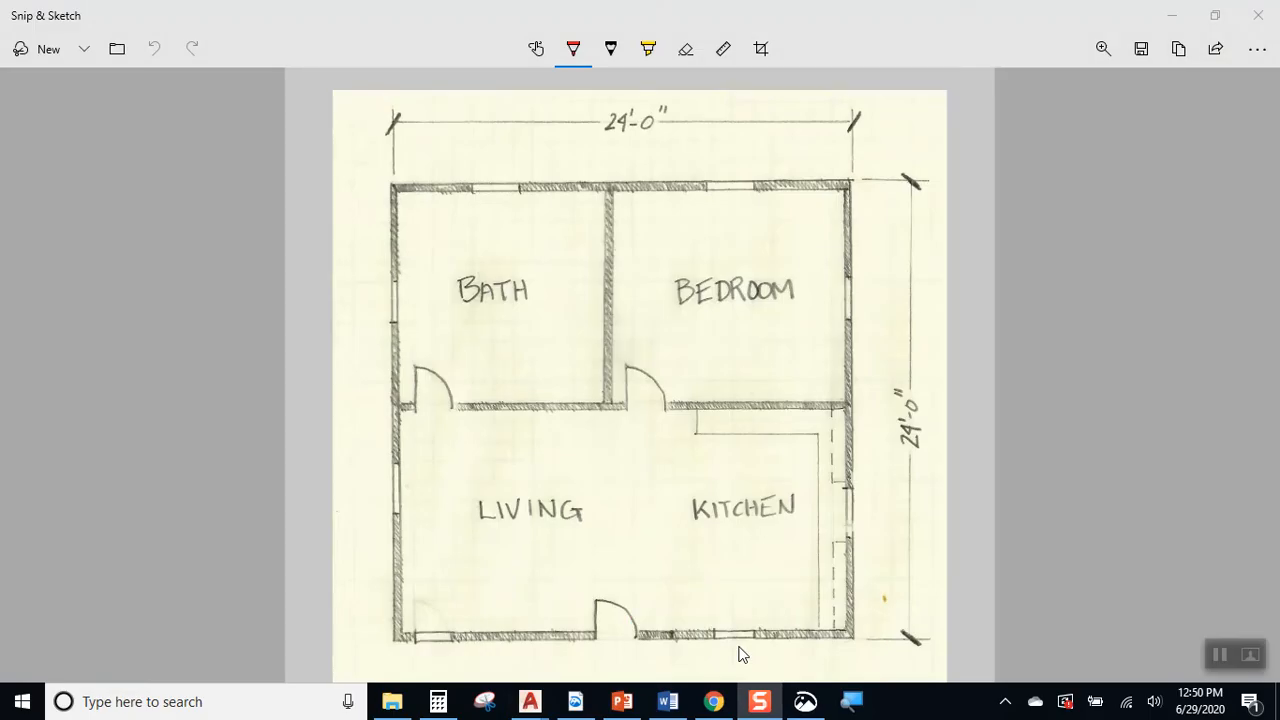
Trace the bath door's swing arc and the bedroom door's leaf in red on the floor plan sketch.
left_click(584, 462)
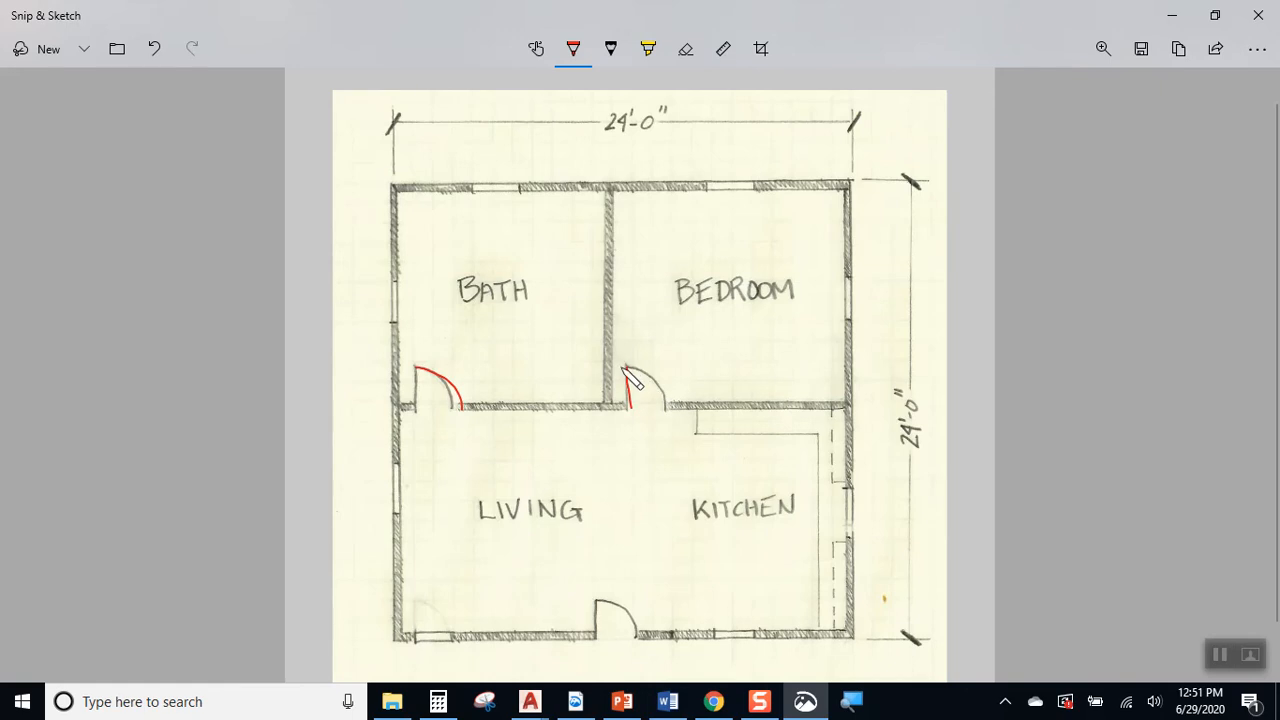
left_click(1219, 658)
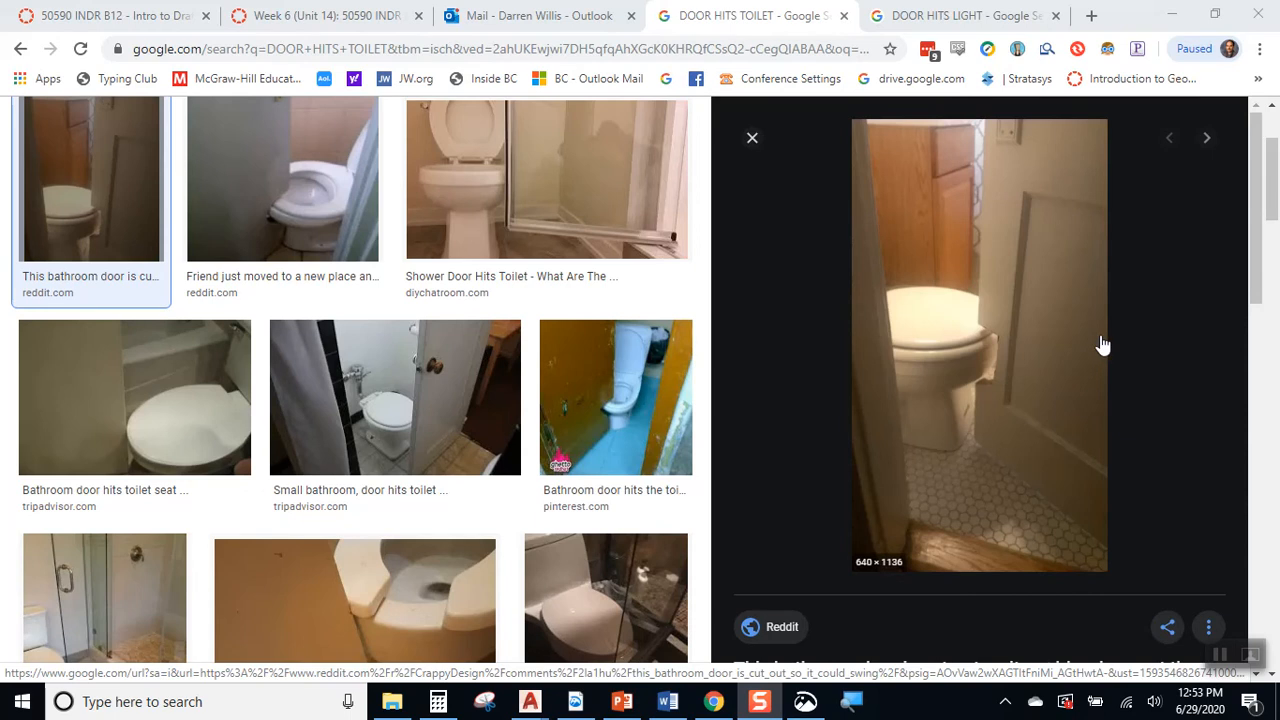
Look through the DOOR HITS TOILET image results in Chrome, enlarging several examples of doors colliding with toilets.
left_click(283, 165)
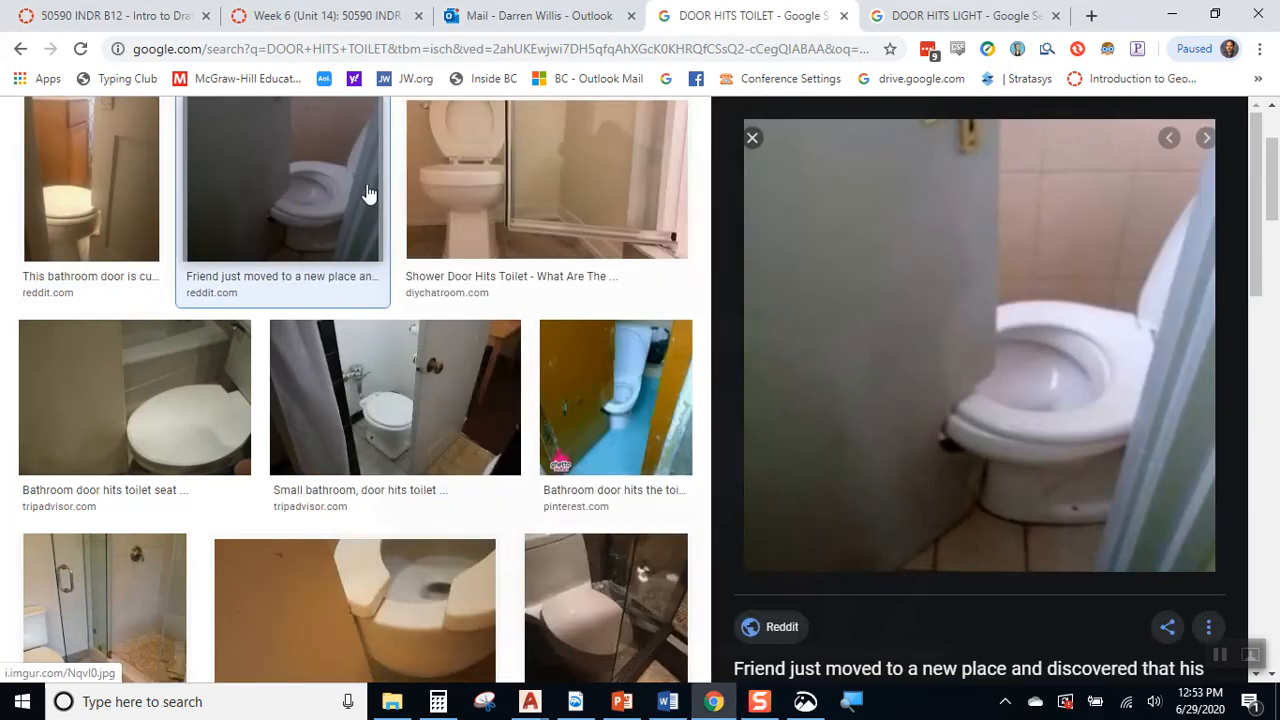
left_click(514, 180)
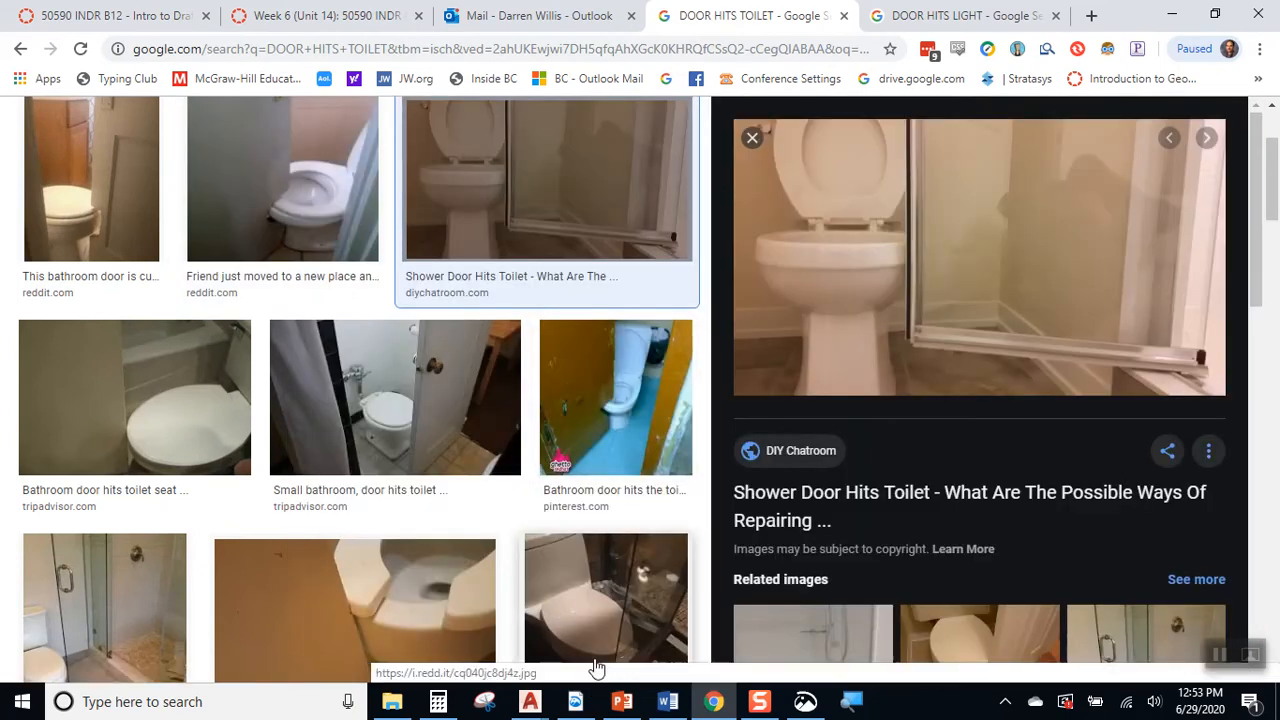
left_click(220, 399)
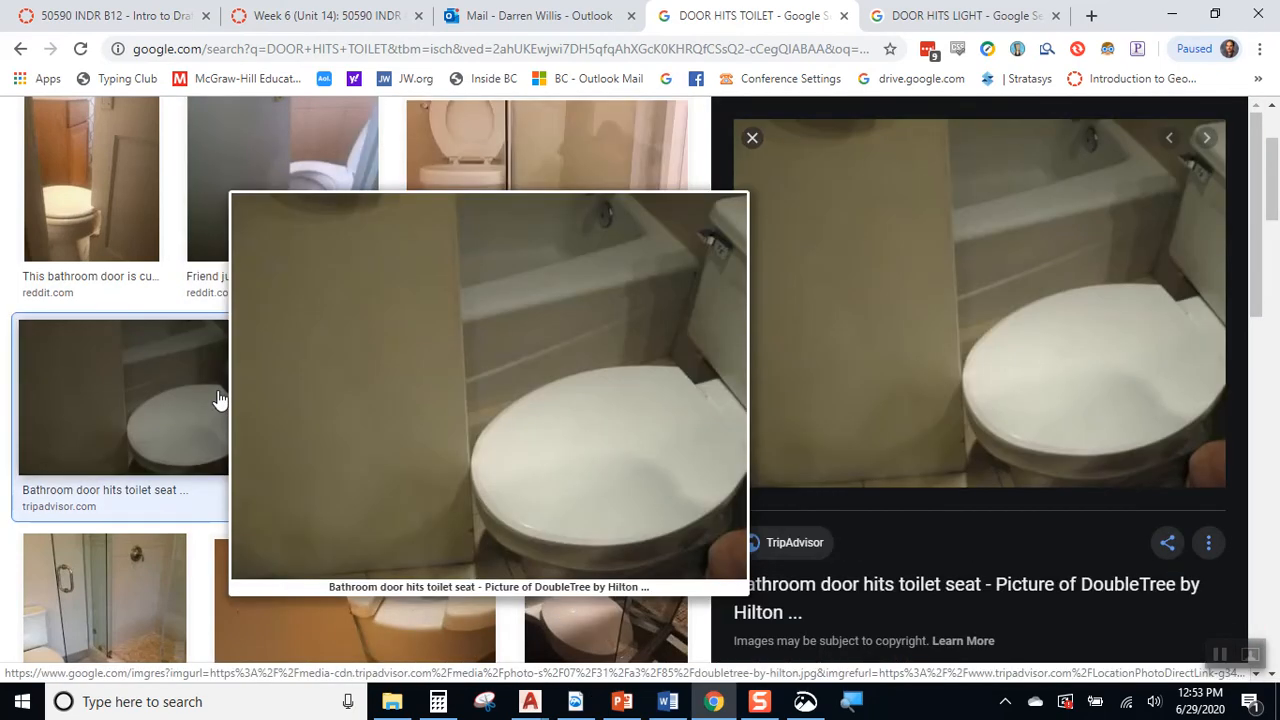
left_click(389, 411)
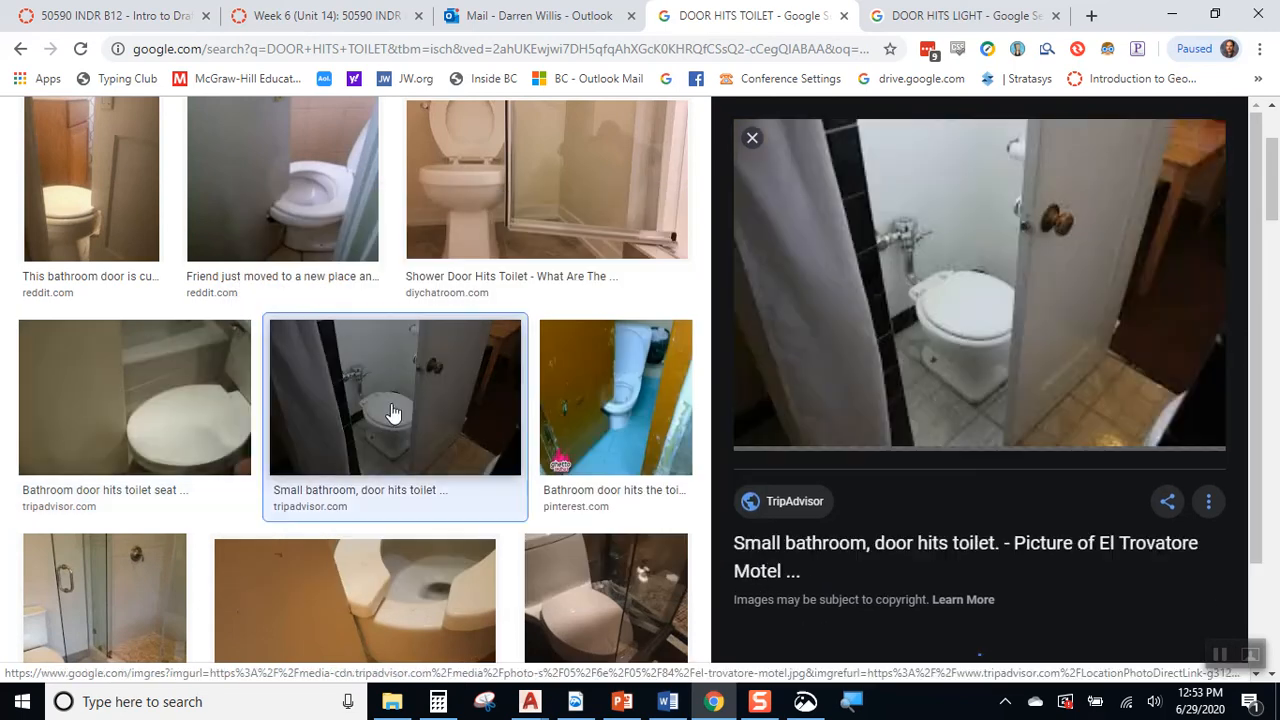
left_click(631, 417)
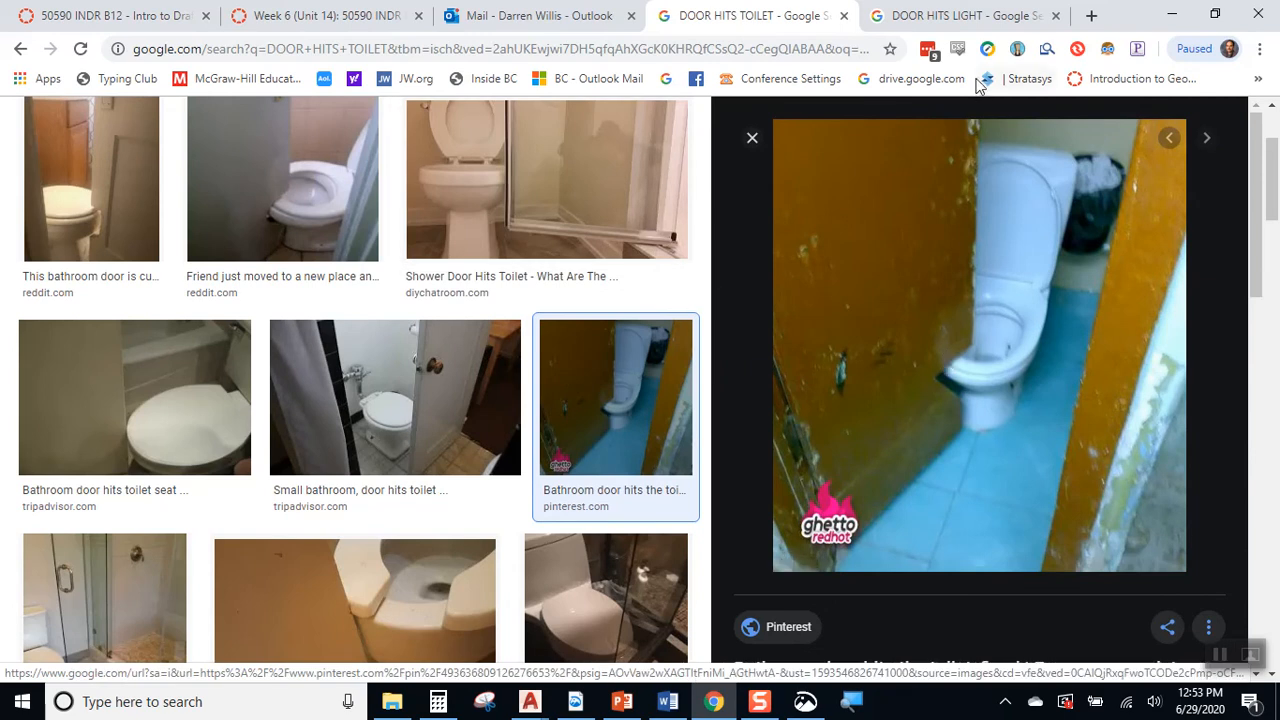
Examine the DOOR HITS LIGHT image results, enlarging the two Room 622 photos of a door striking a ceiling light fixture.
left_click(968, 20)
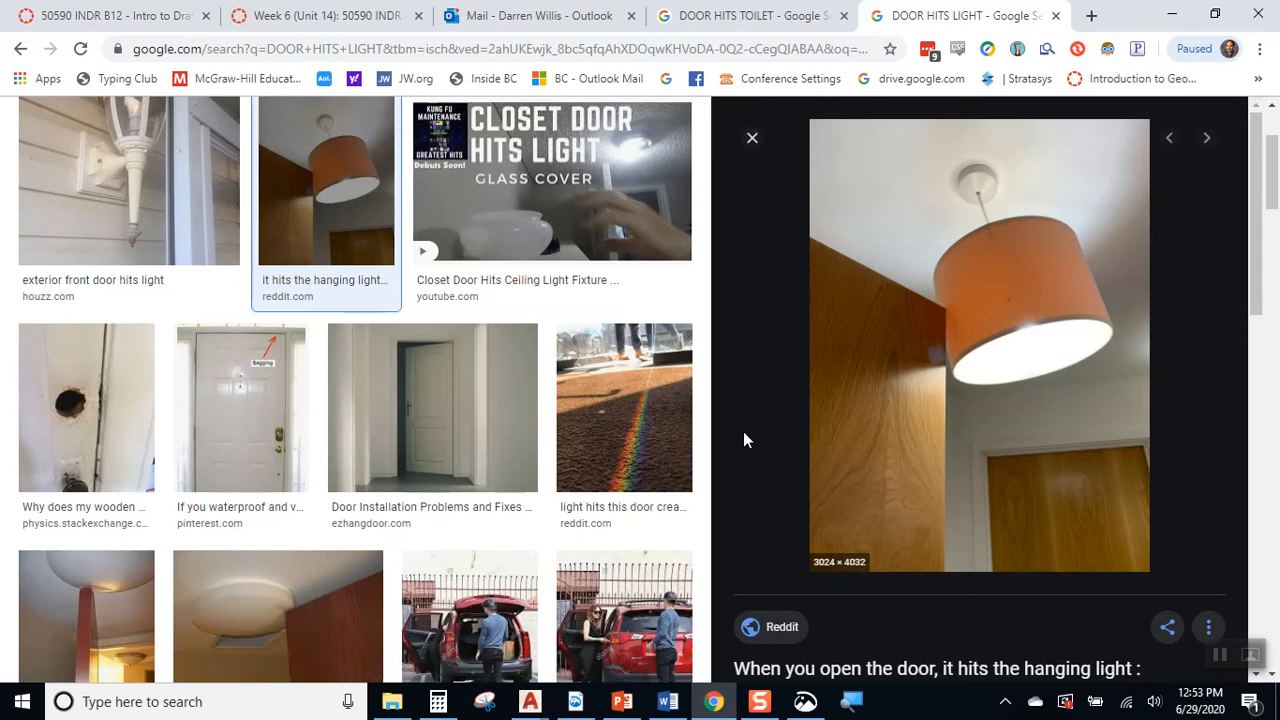
left_click(115, 620)
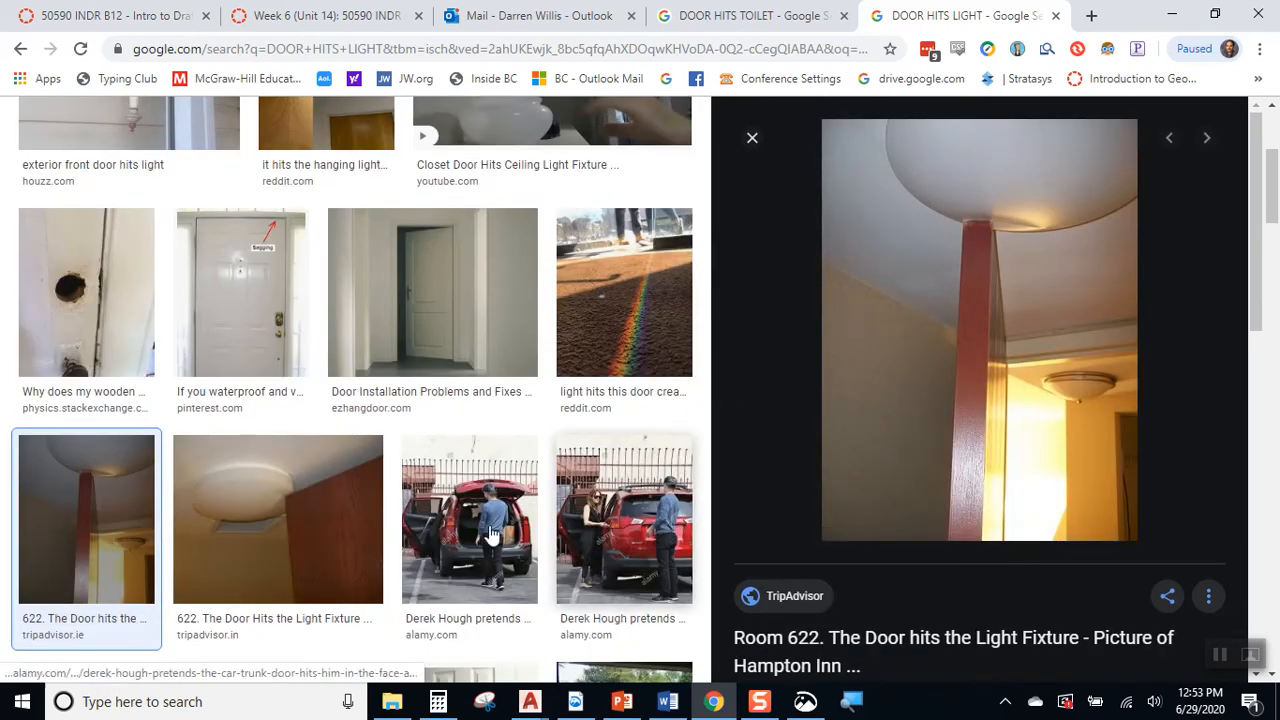
left_click(294, 517)
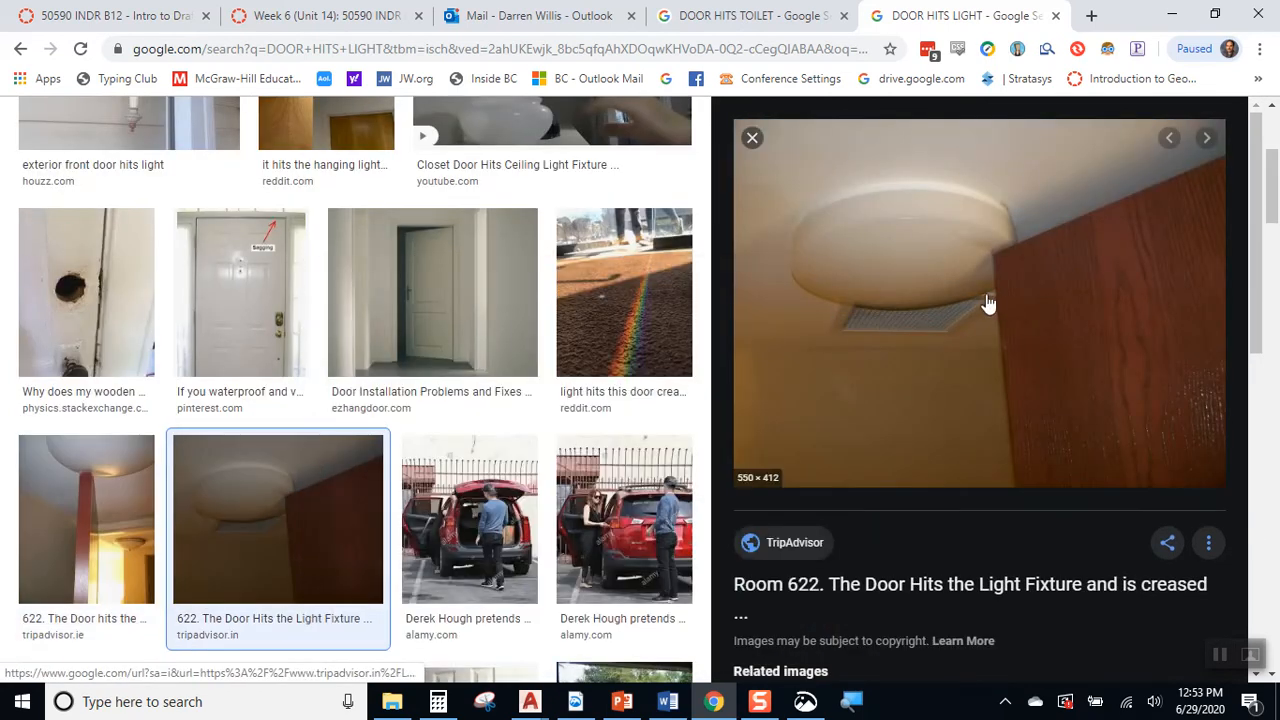
scroll(857, 295, "down", 2)
scroll(585, 368, "down", 5)
scroll(937, 297, "up", 7)
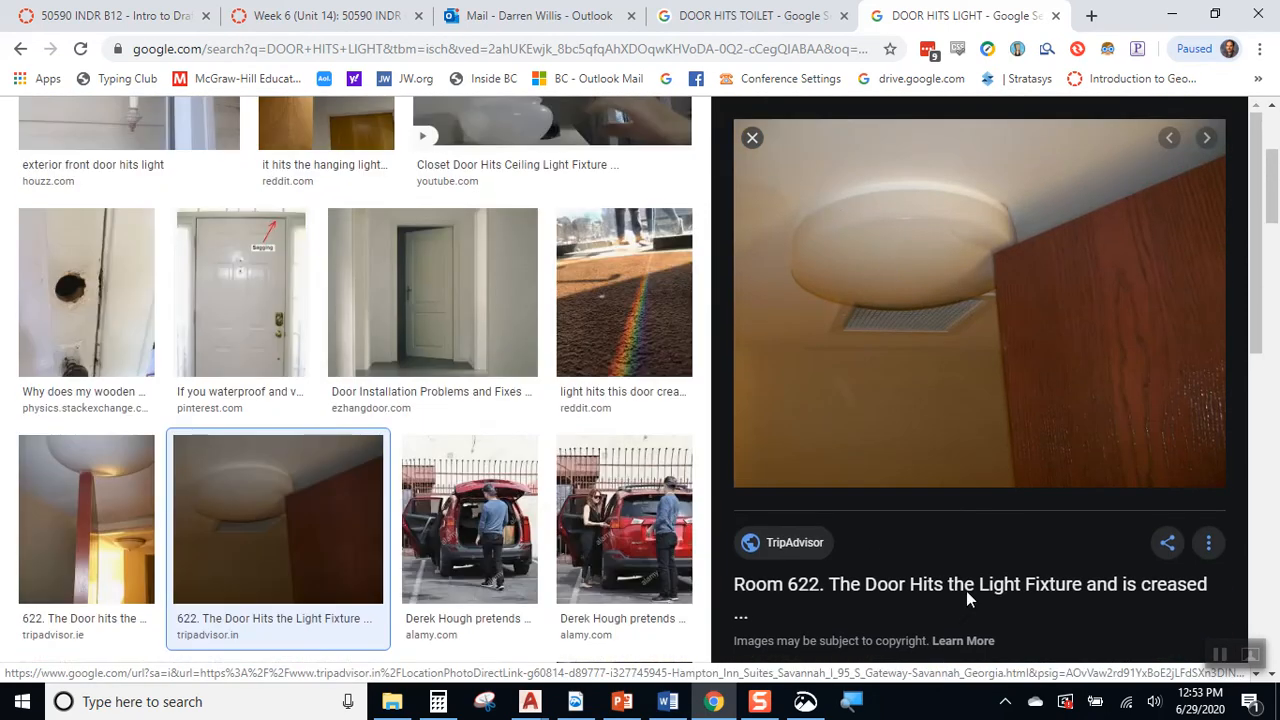
Switch to the EX-6A floor plan in AutoCAD and check the front door's location on the Snip & Sketch drawing.
left_click(530, 701)
left_click(452, 636)
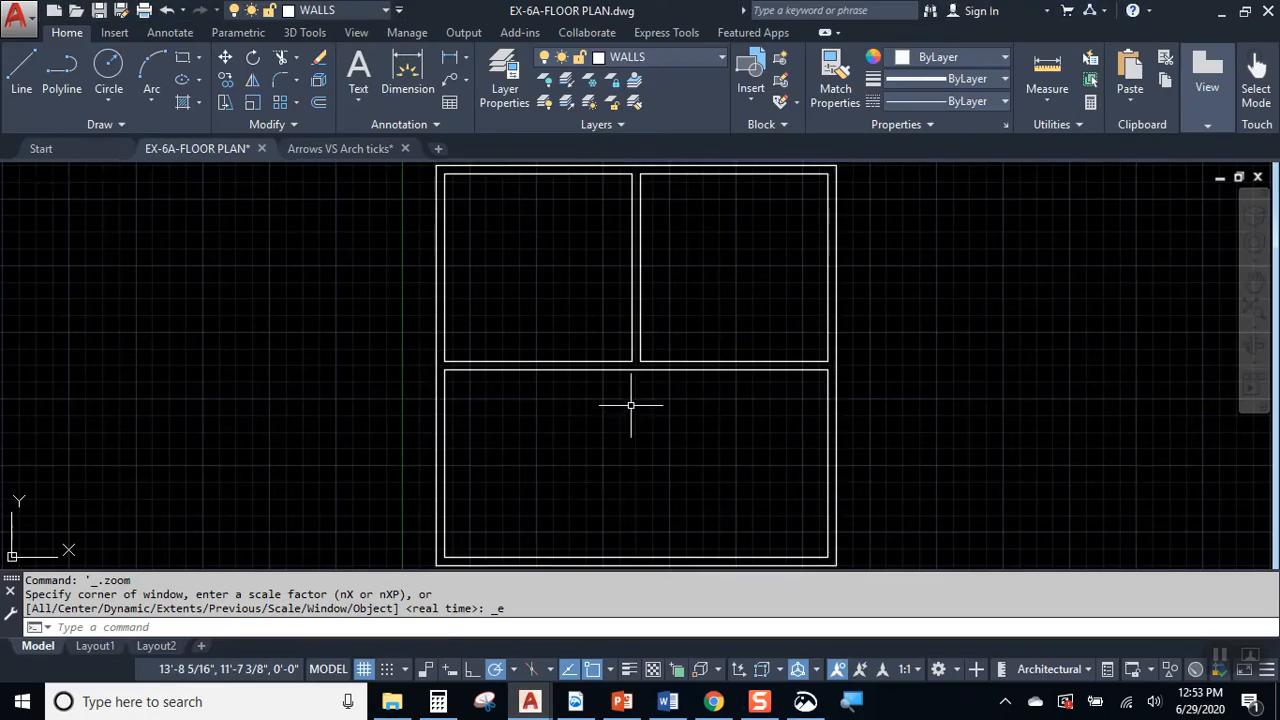
left_click(806, 703)
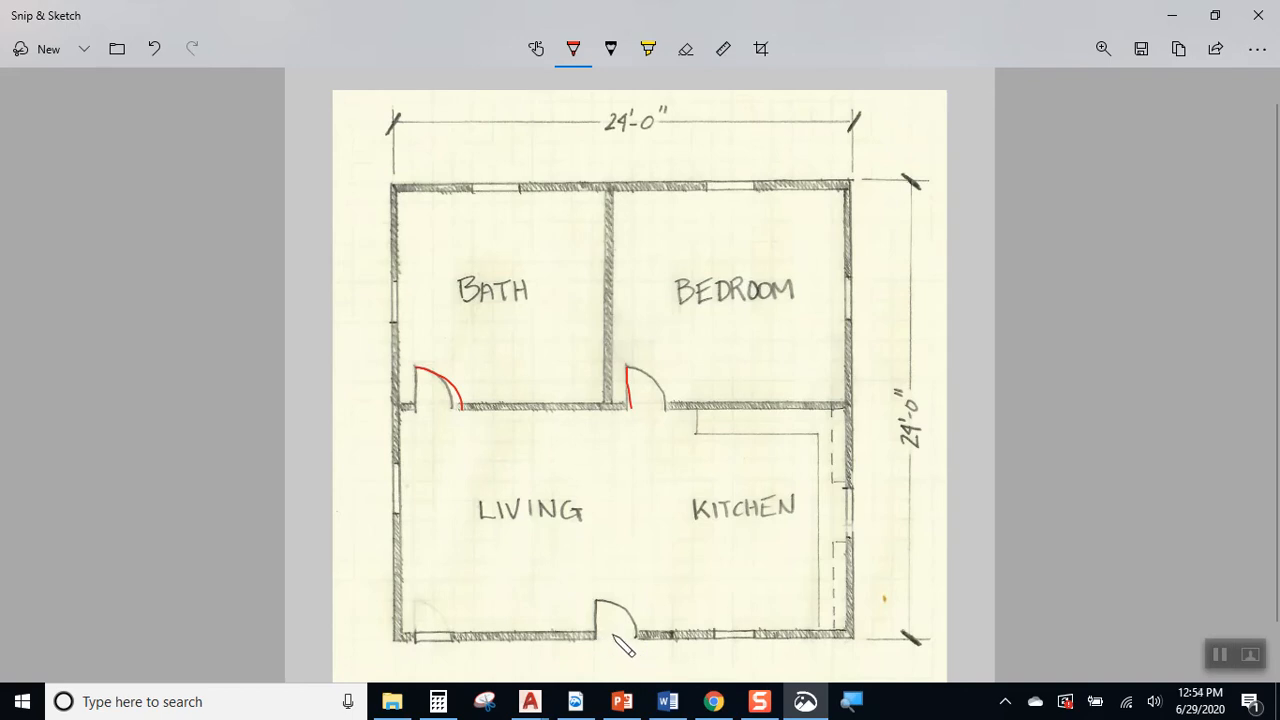
left_click(1176, 17)
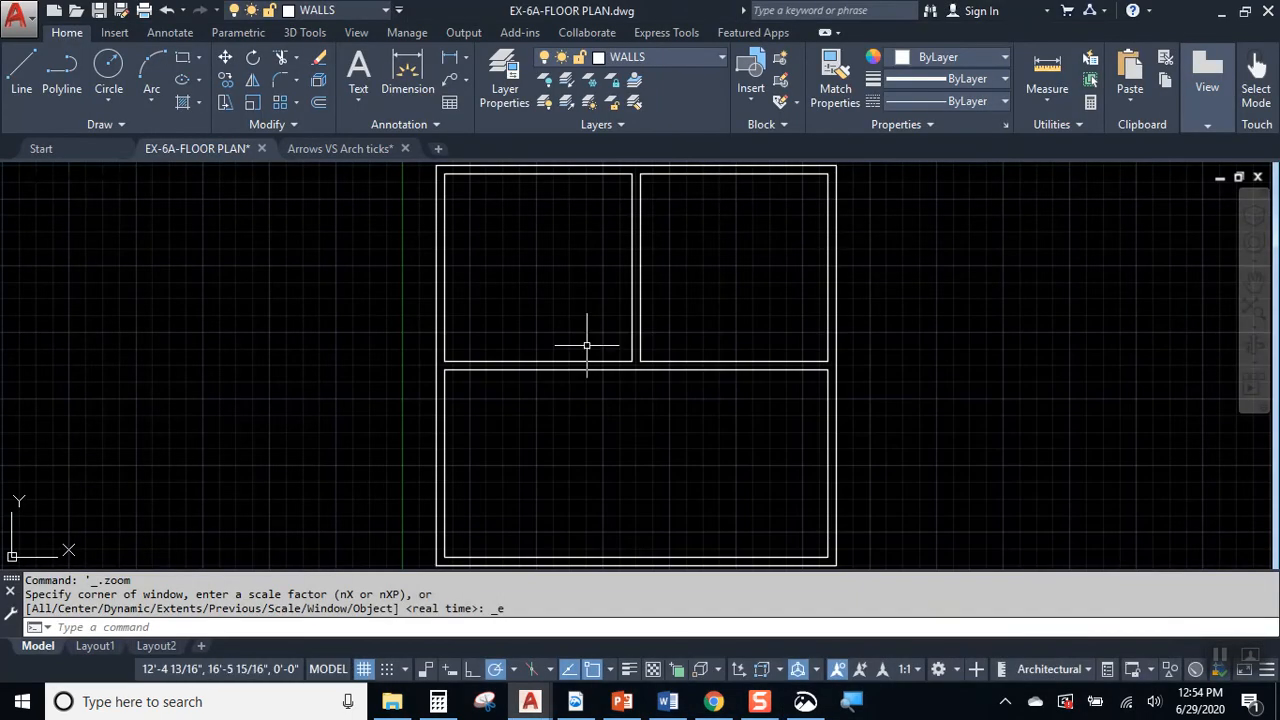
Draw a short line across the lower exterior wall, from the inner line's midpoint to the outer line's midpoint.
left_click(30, 70)
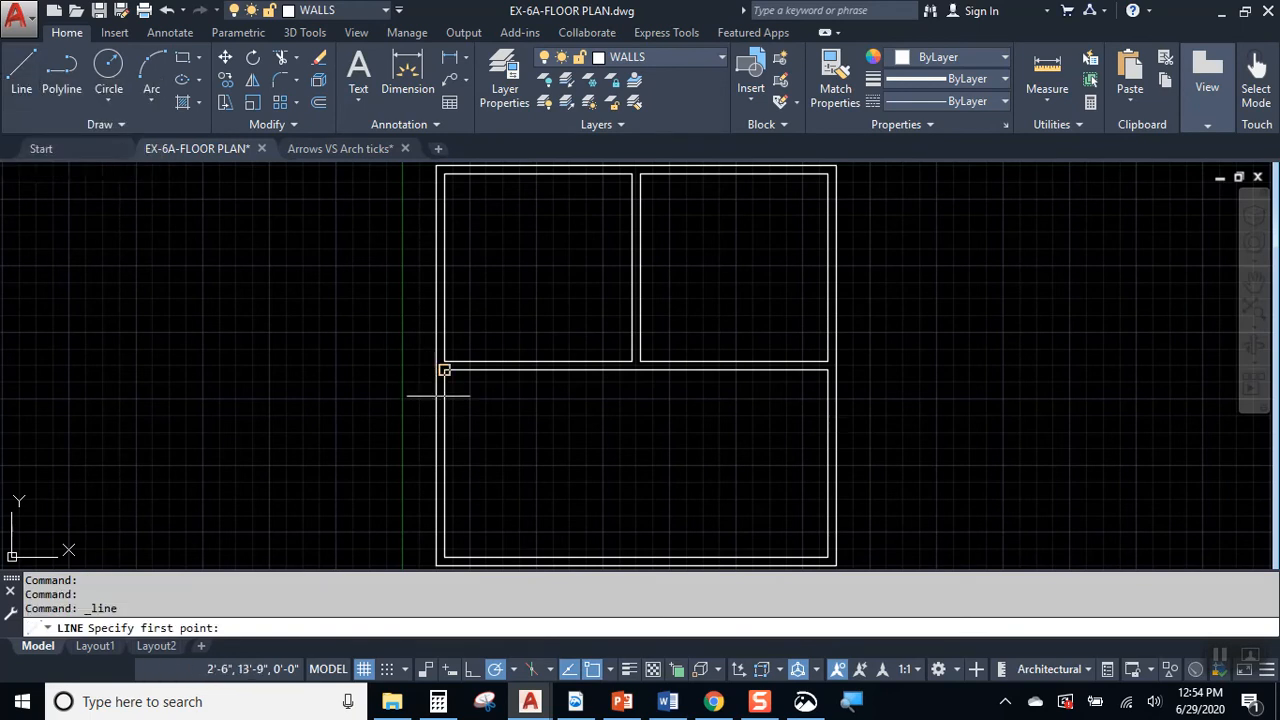
middle_click_drag(441, 432, 463, 261)
scroll(513, 423, "up", 4)
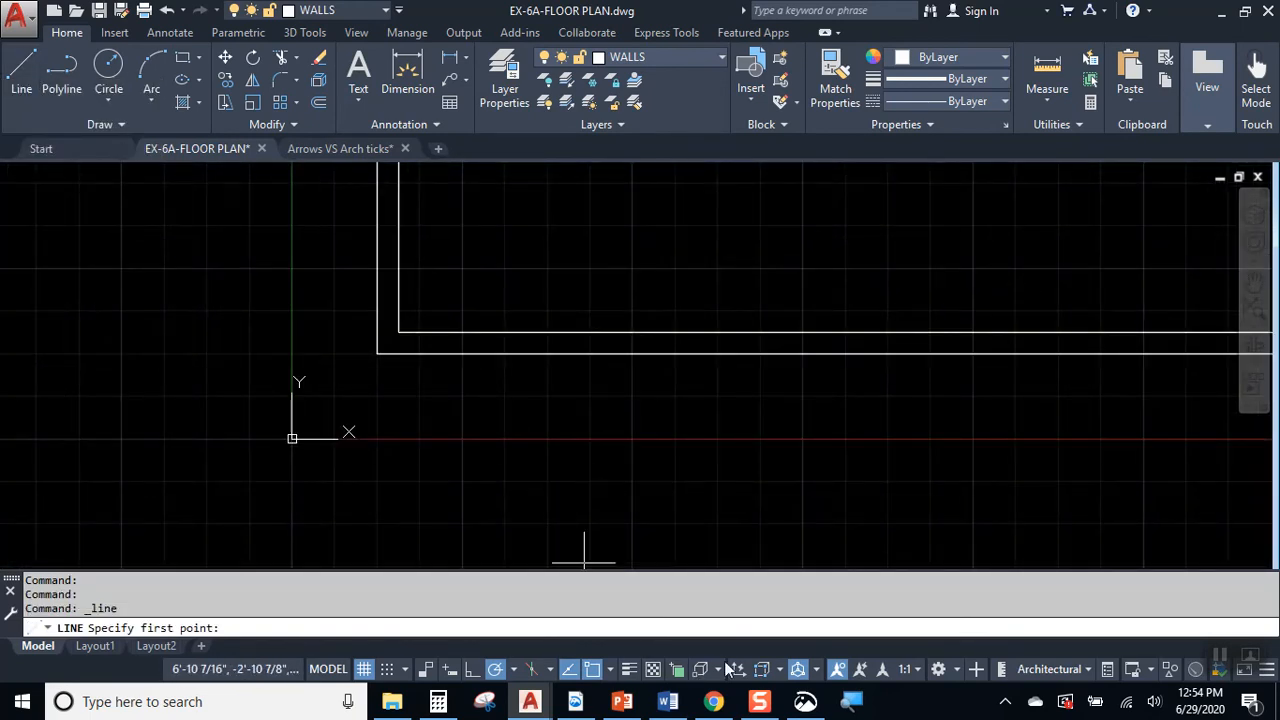
left_click(805, 701)
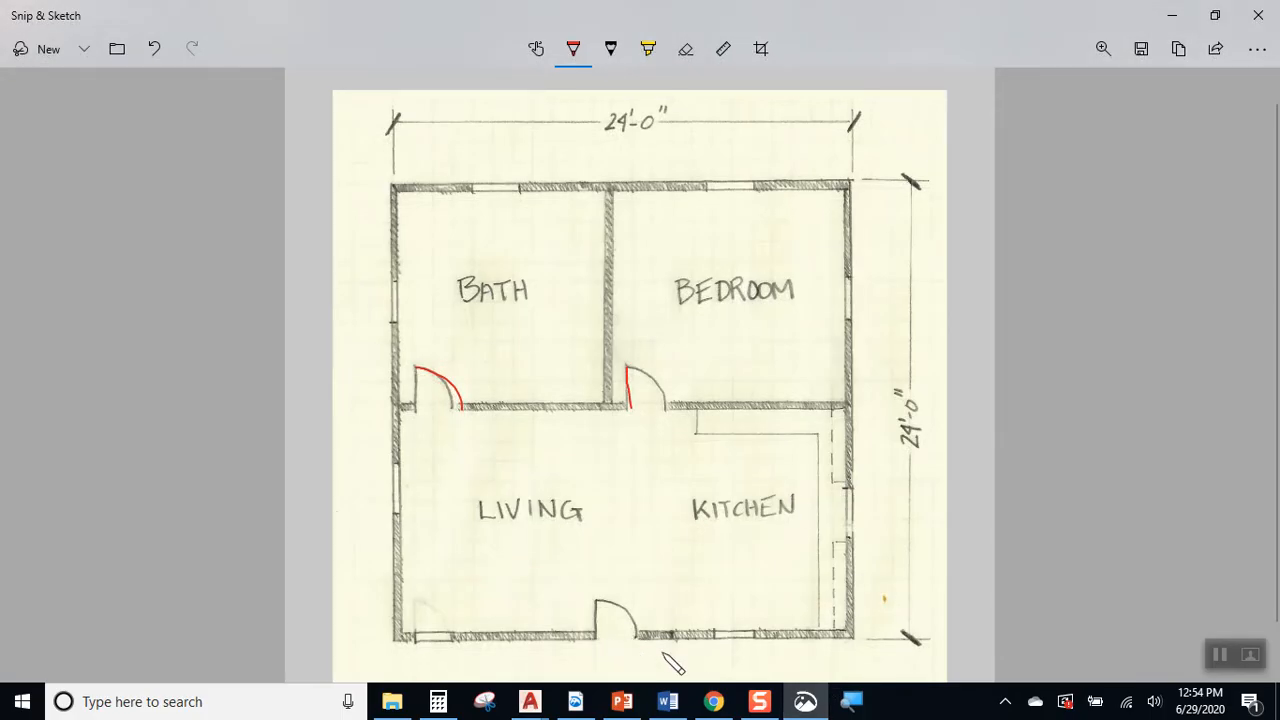
left_click(530, 701)
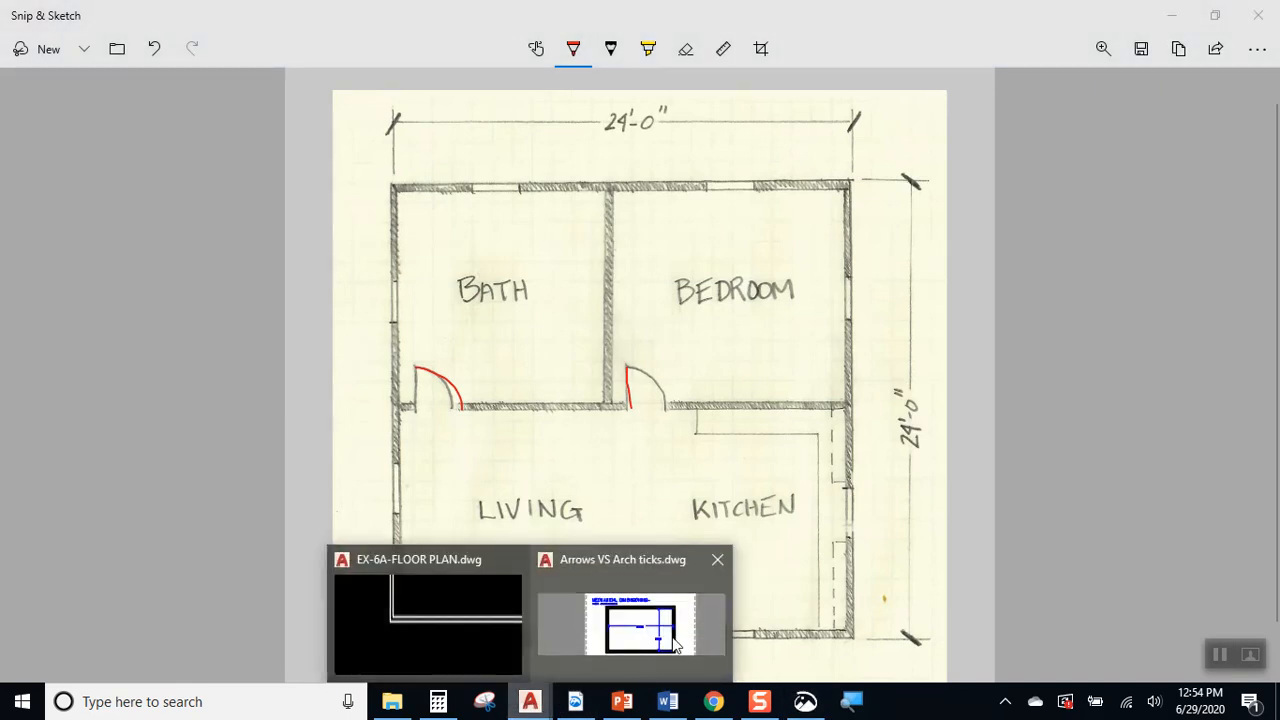
left_click(463, 616)
scroll(903, 429, "down", 4)
scroll(790, 440, "up", 2)
scroll(850, 440, "up", 2)
left_click(732, 428)
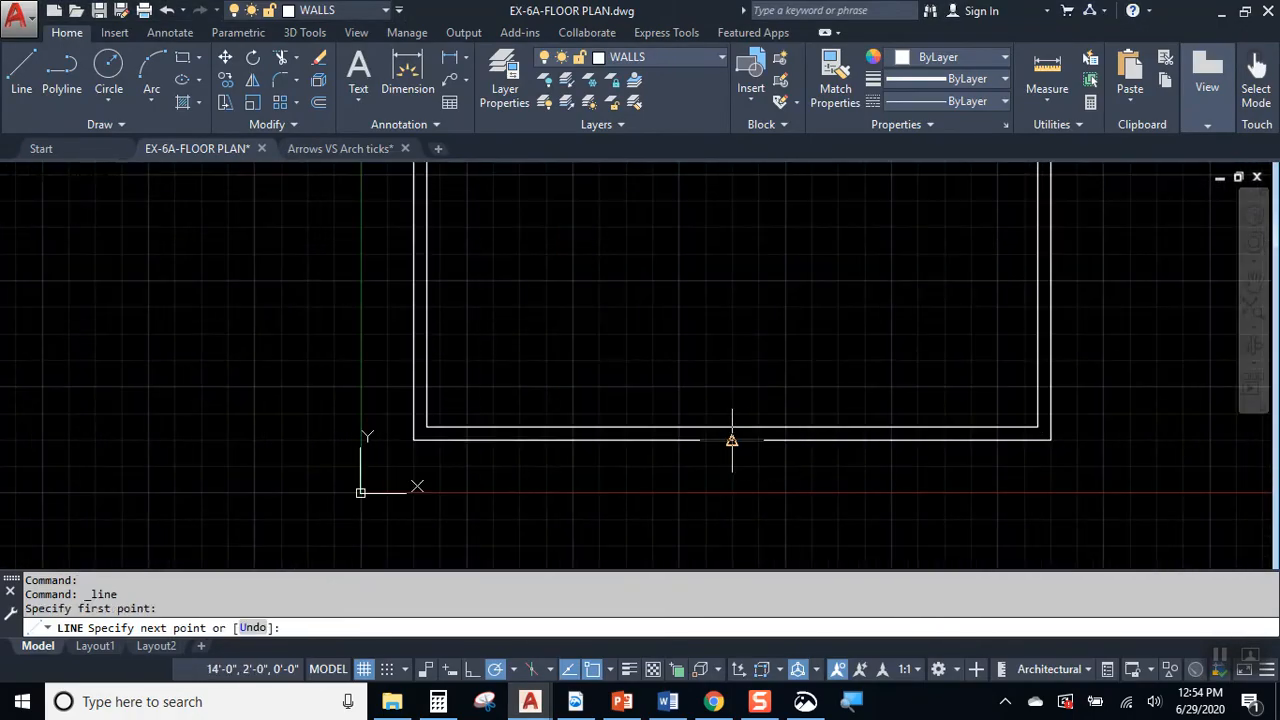
left_click(732, 440)
key("Return")
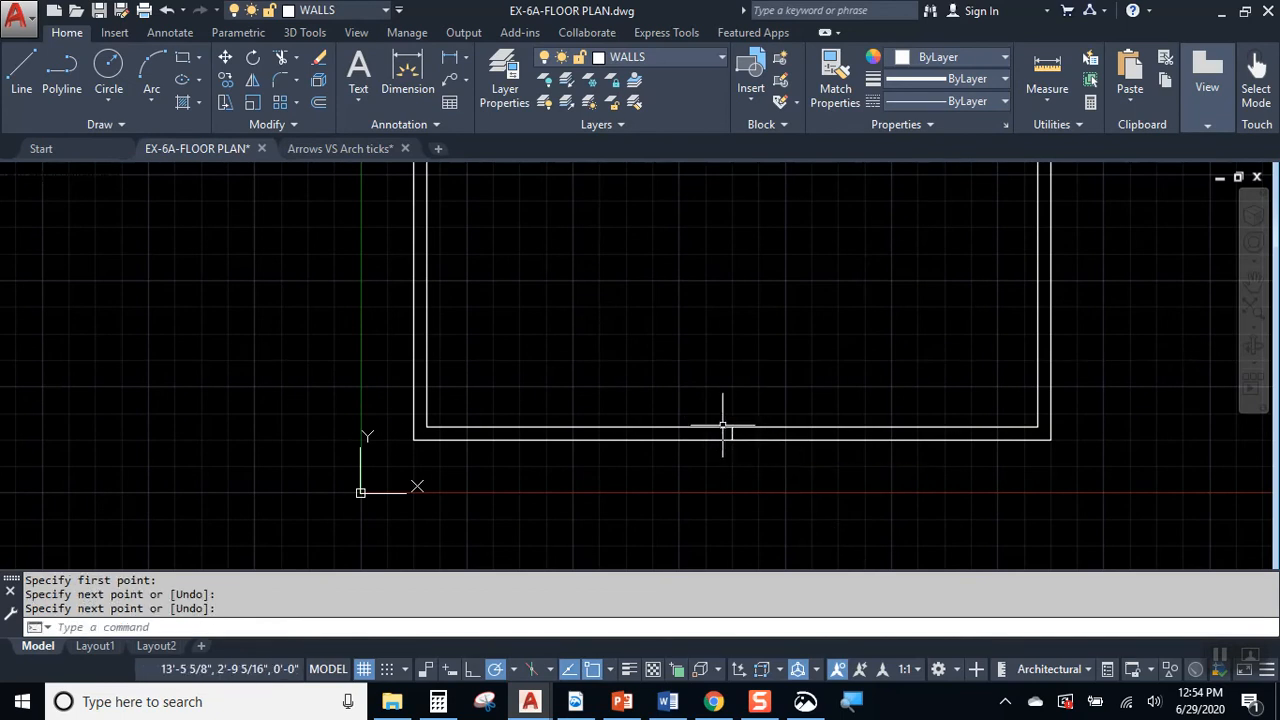
Offset the short line at the middle of the lower exterior wall by 1'6" to both sides.
scroll(768, 442, "up", 4)
scroll(790, 446, "up", 2)
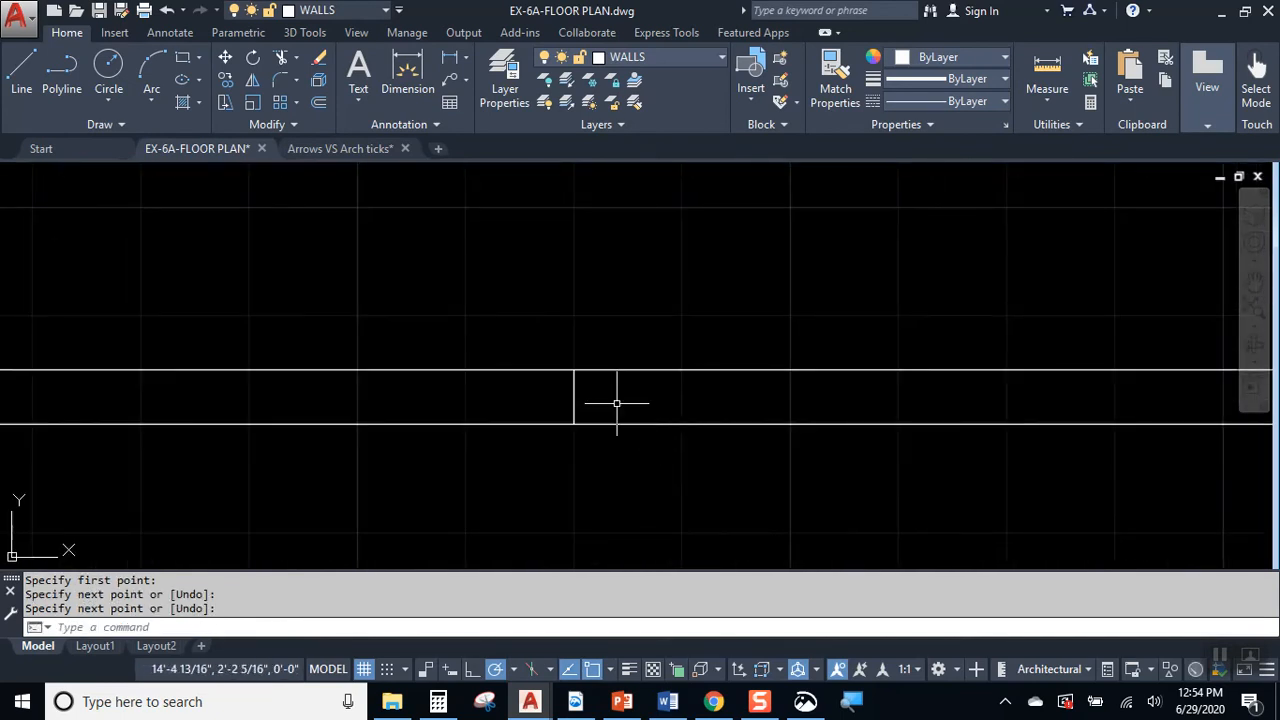
left_click(319, 104)
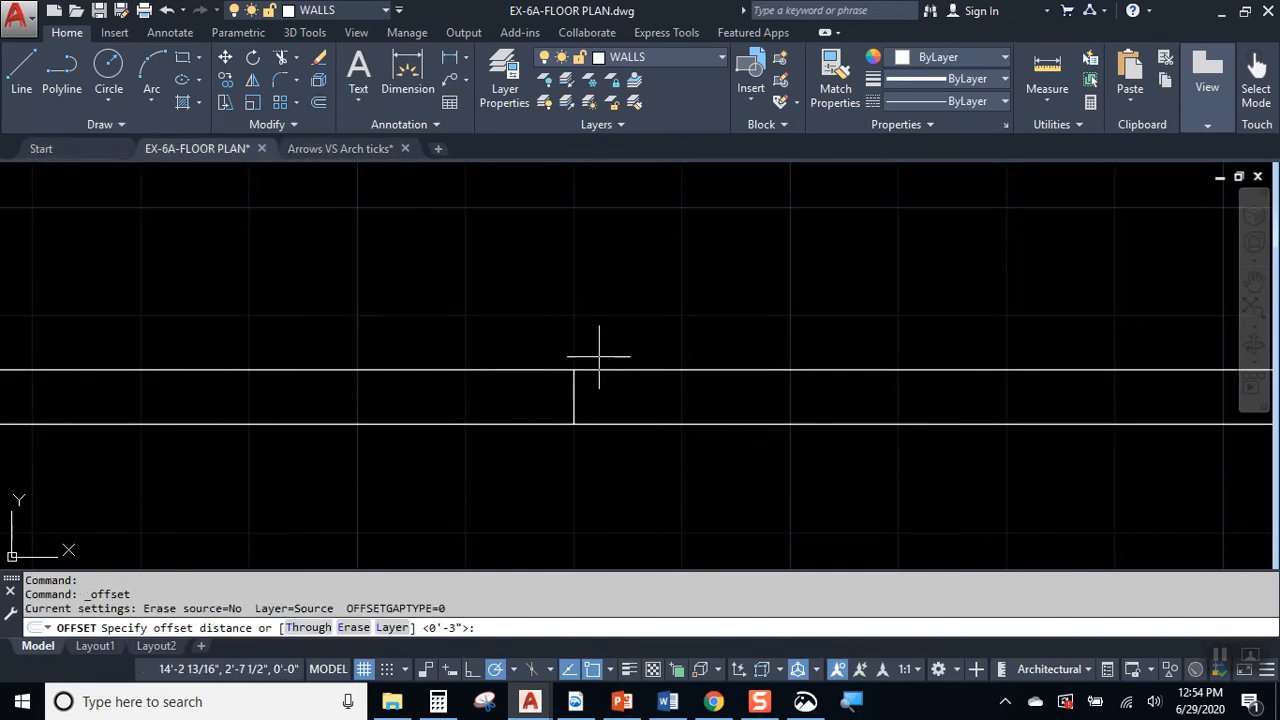
type("1'6")
key("Return")
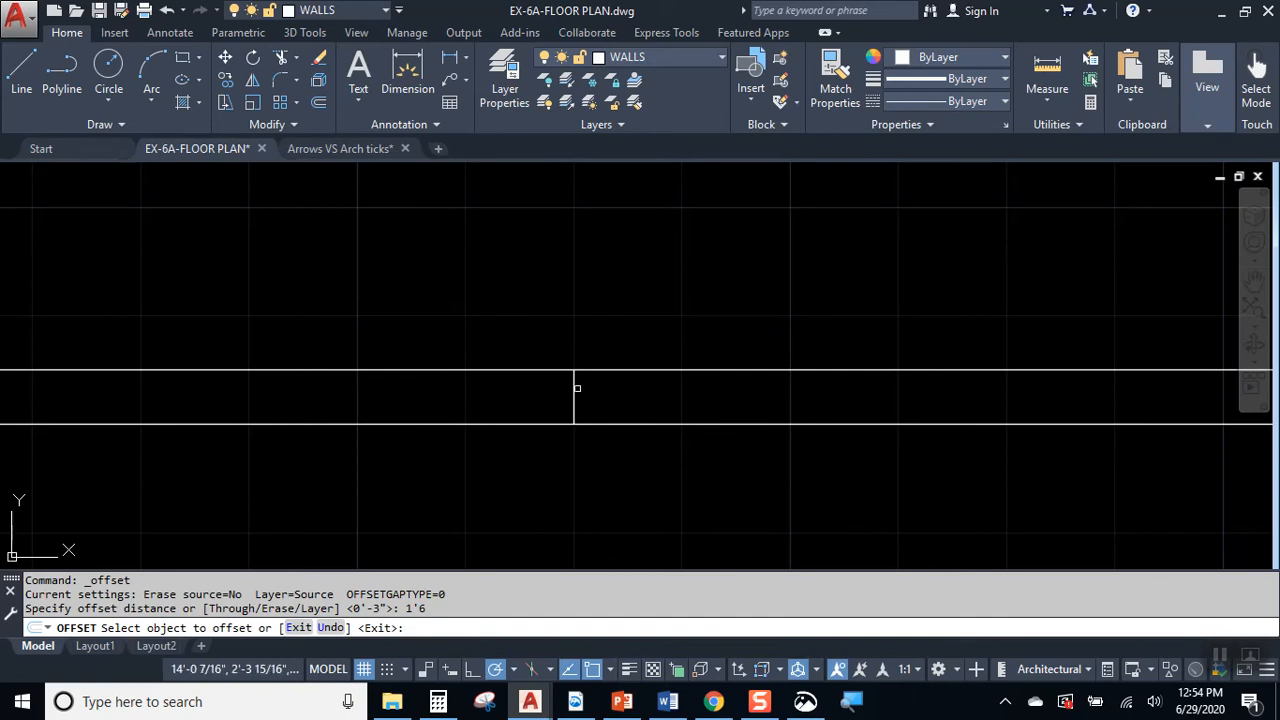
left_click(575, 387)
left_click(386, 412)
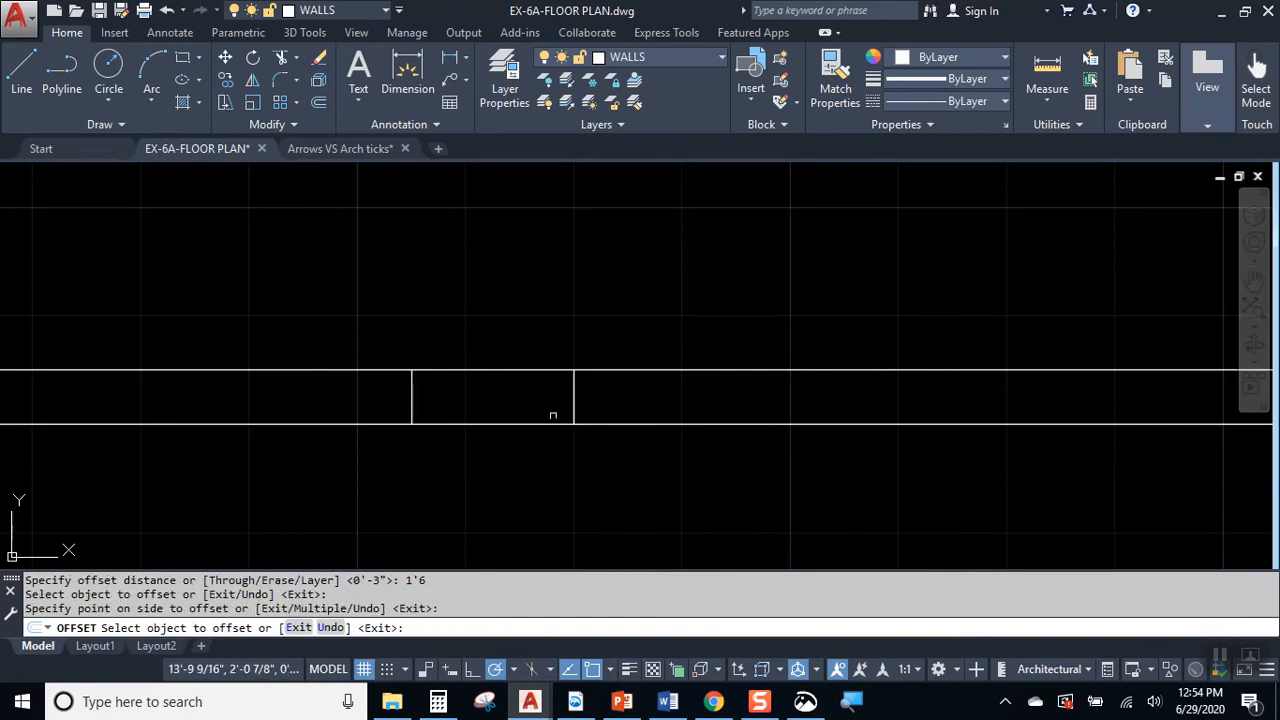
left_click(575, 403)
left_click(701, 406)
key("Return")
scroll(610, 368, "up", 2)
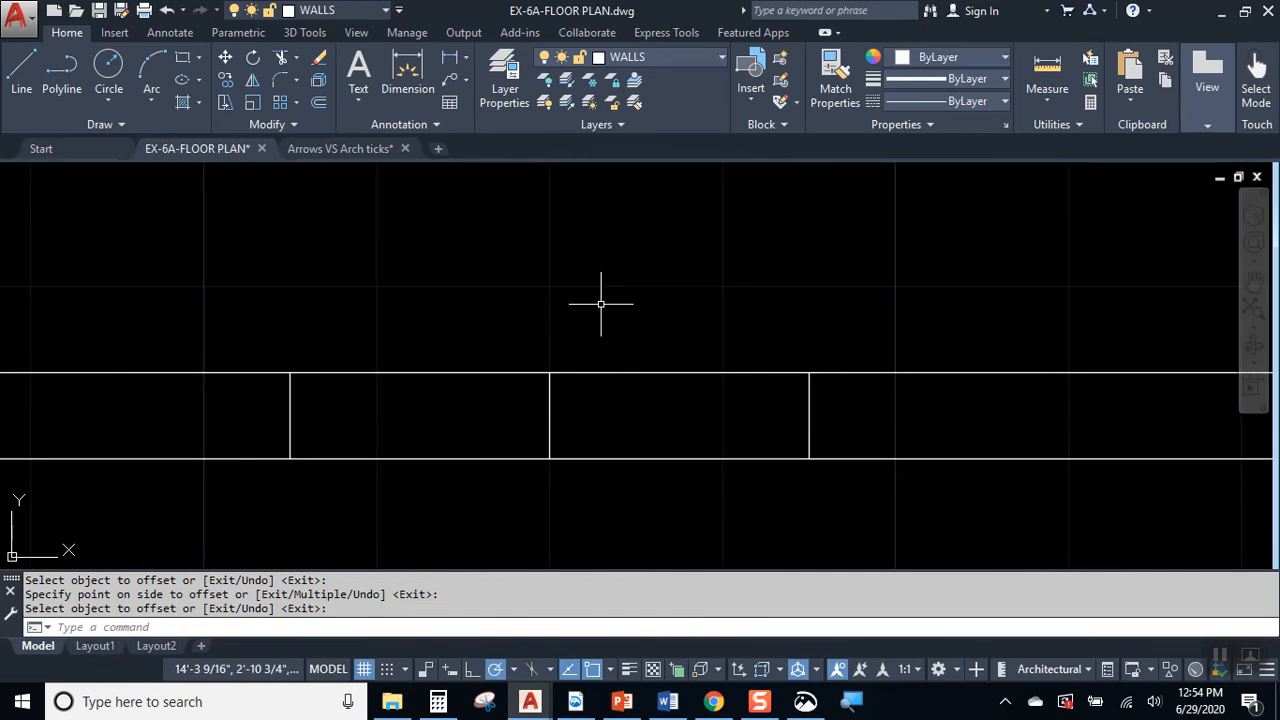
Measure the distance between the two front door jamb lines.
left_click(1047, 66)
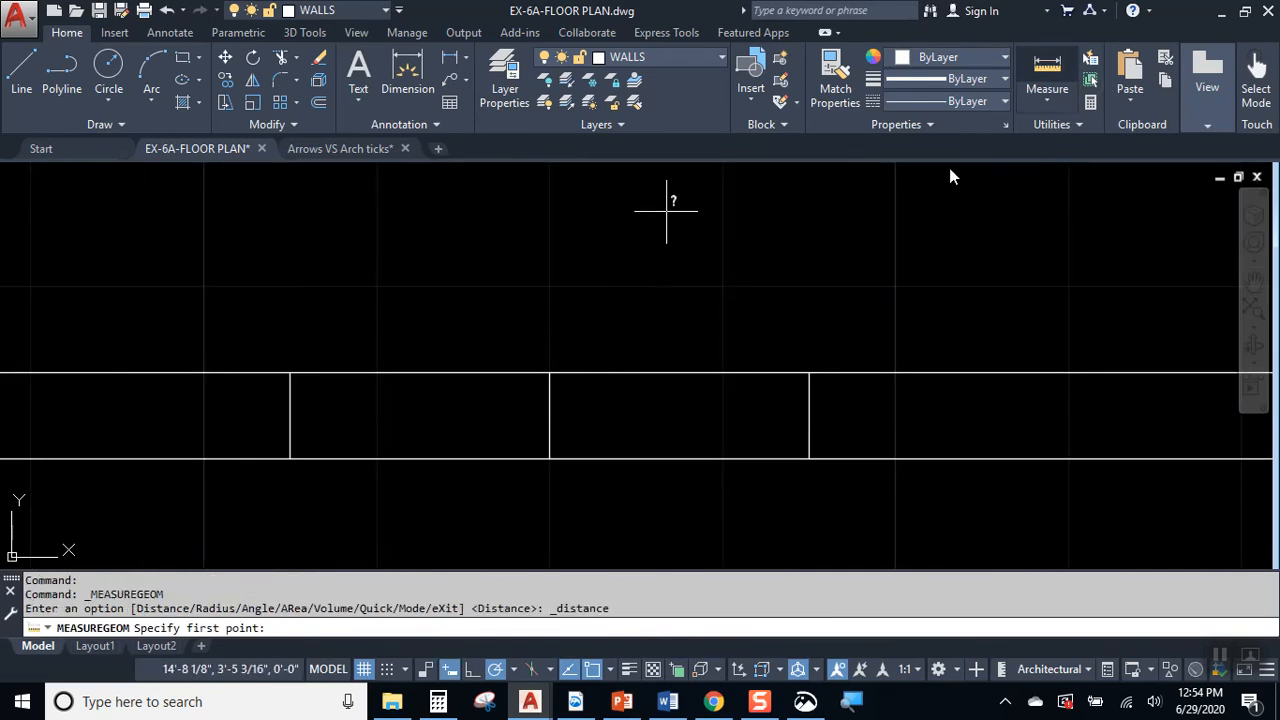
left_click(290, 373)
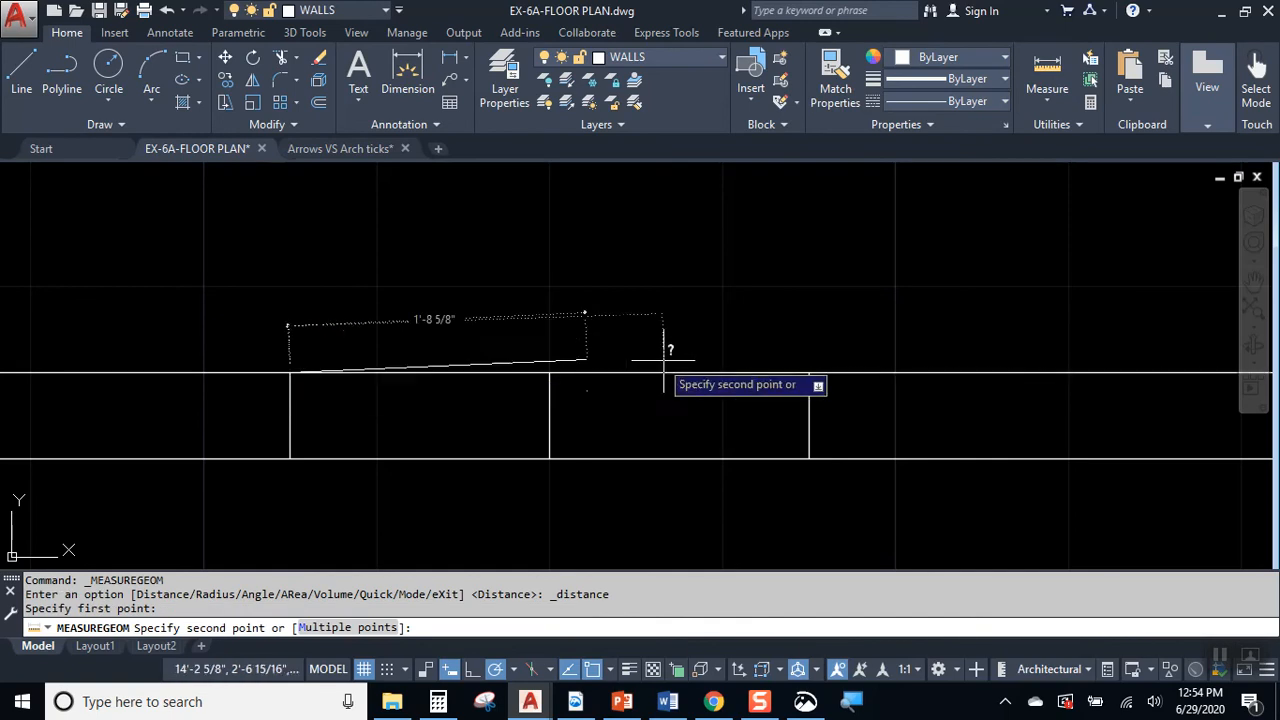
left_click(809, 372)
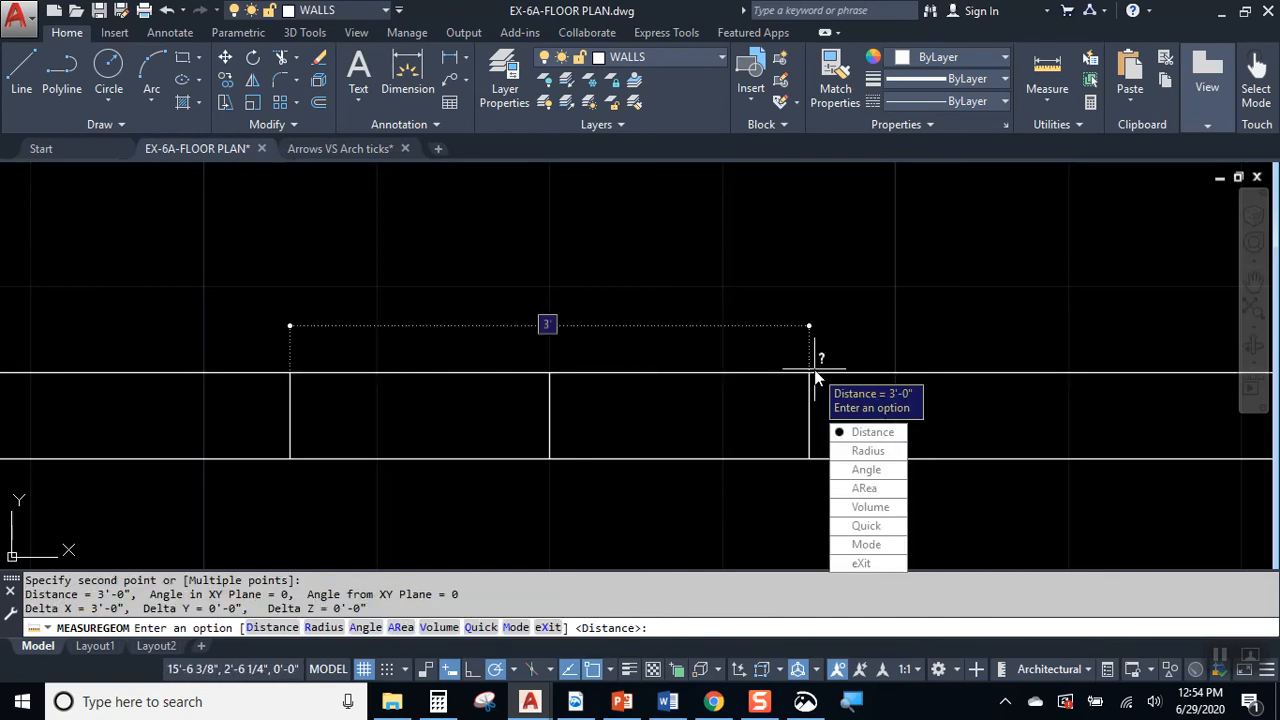
key("Escape")
Delete the centre line between the front door jambs and trim both wall lines there to open the doorway.
left_click(575, 413)
left_click(543, 409)
key("Delete")
type("tr")
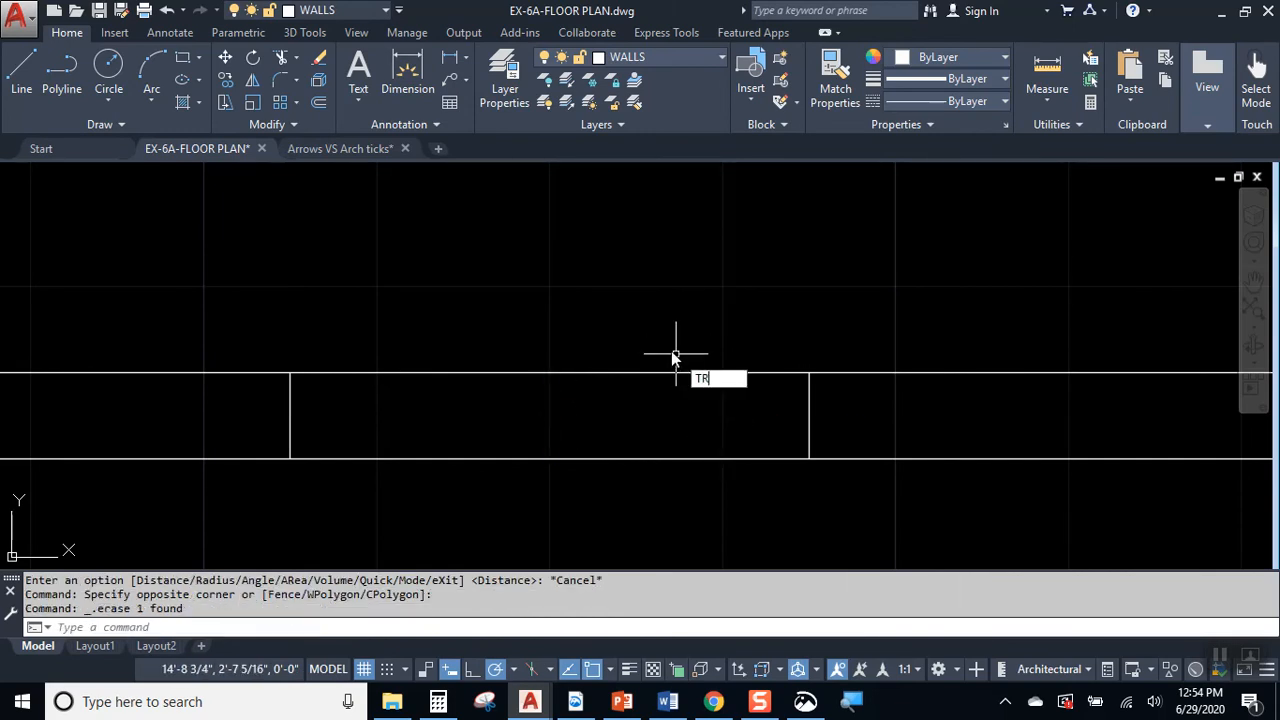
key("Return")
key("Return")
left_click_drag(654, 323, 540, 515)
key("Escape")
scroll(651, 383, "down", 4)
middle_click_drag(634, 417, 597, 488)
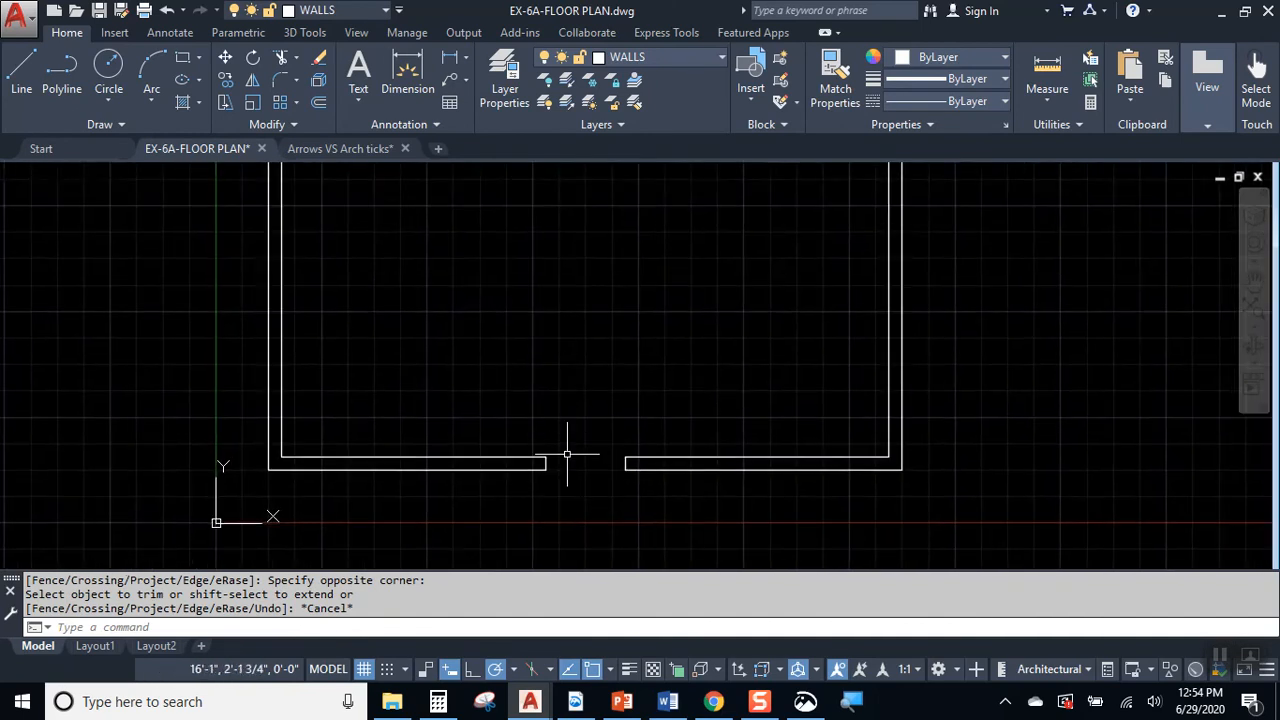
middle_click_drag(550, 380, 556, 458)
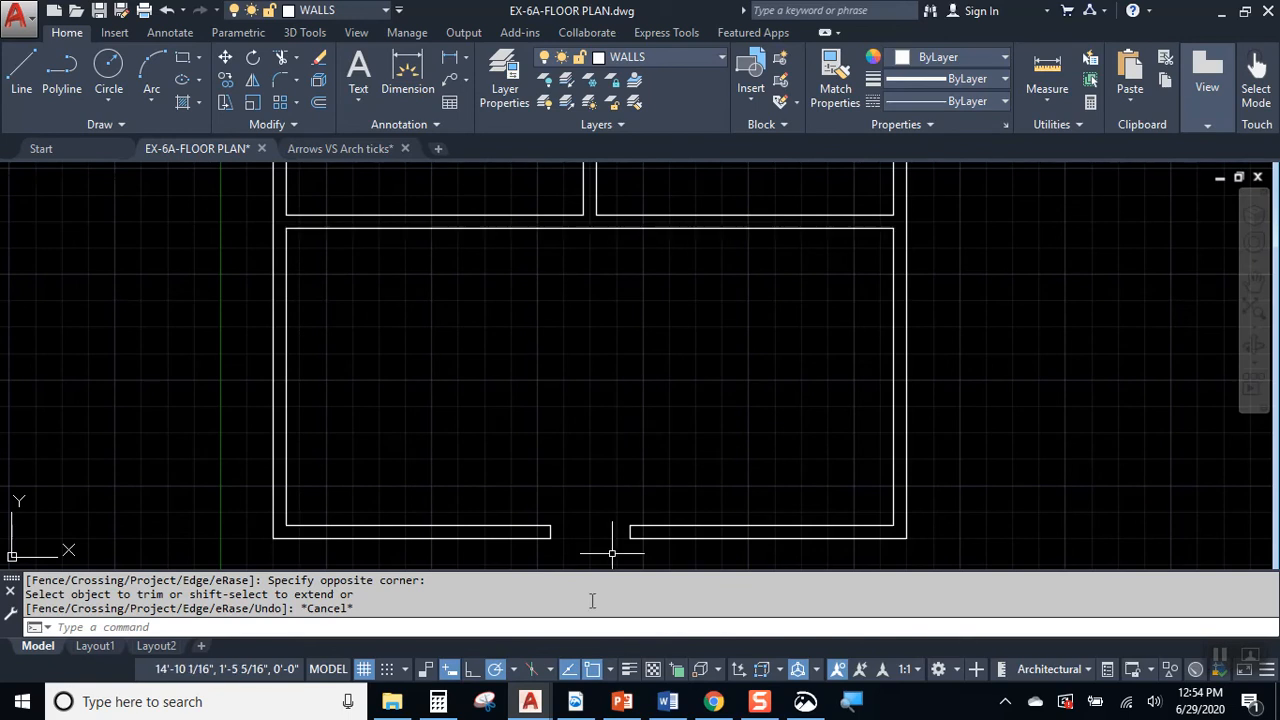
Check the bath door on the sketch, and draw a line across the horizontal partition at the bath's lower-left corner.
left_click(805, 701)
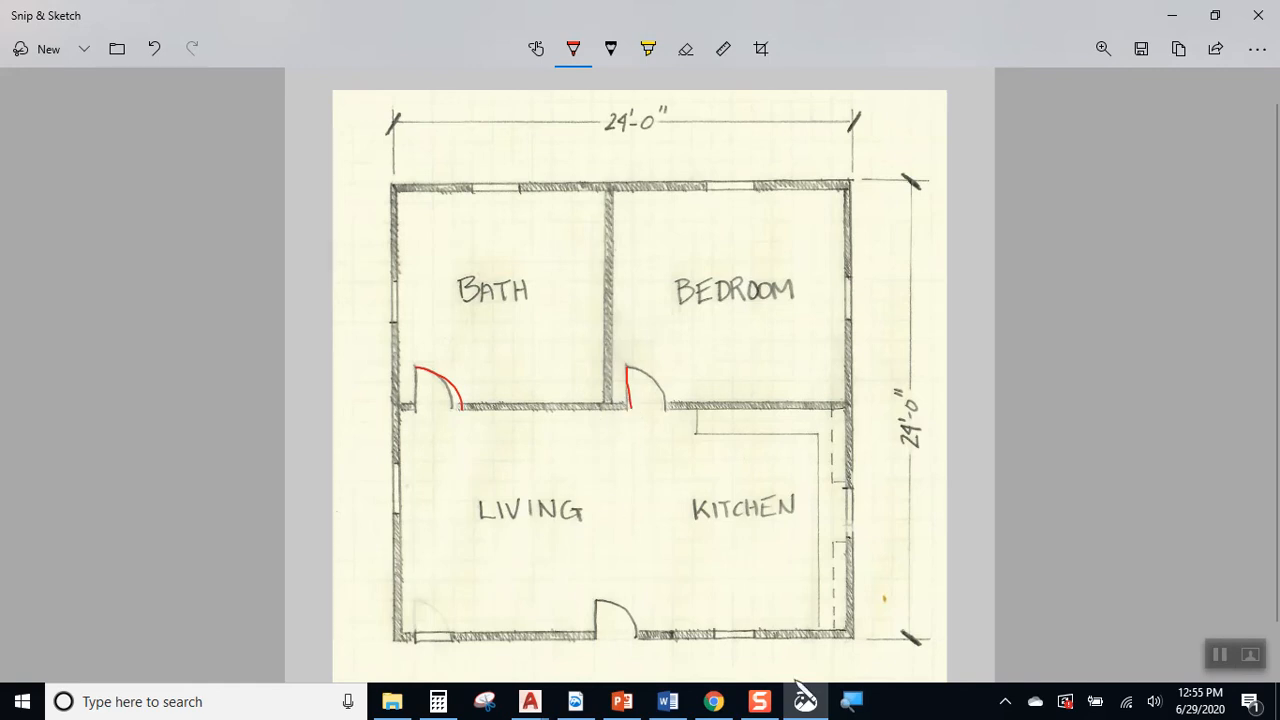
left_click(530, 701)
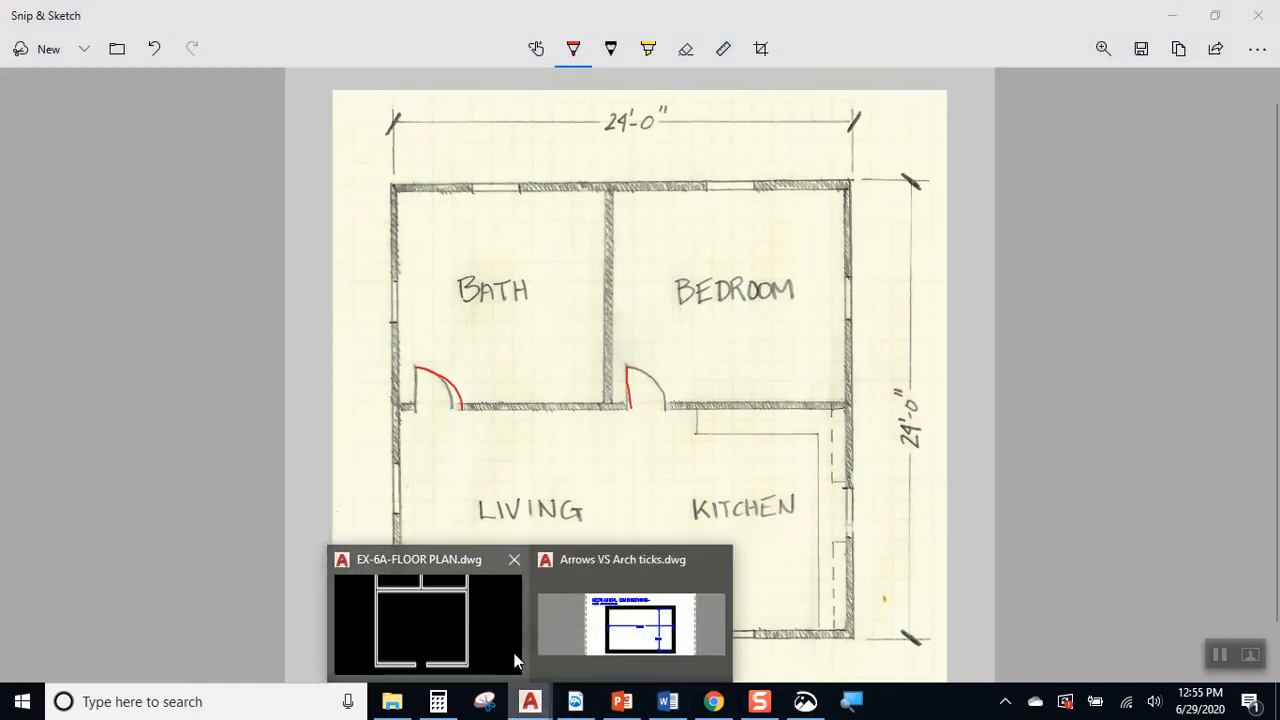
left_click(515, 660)
scroll(240, 210, "up", 4)
left_click(21, 70)
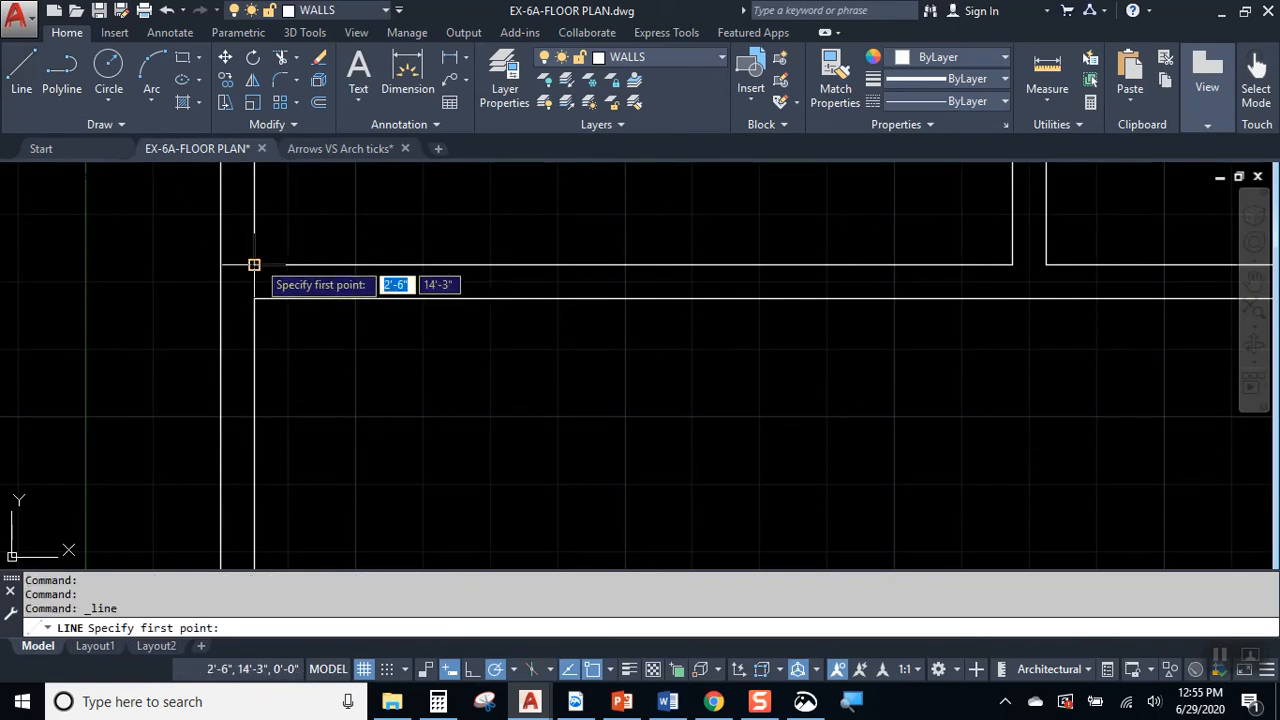
left_click(254, 298)
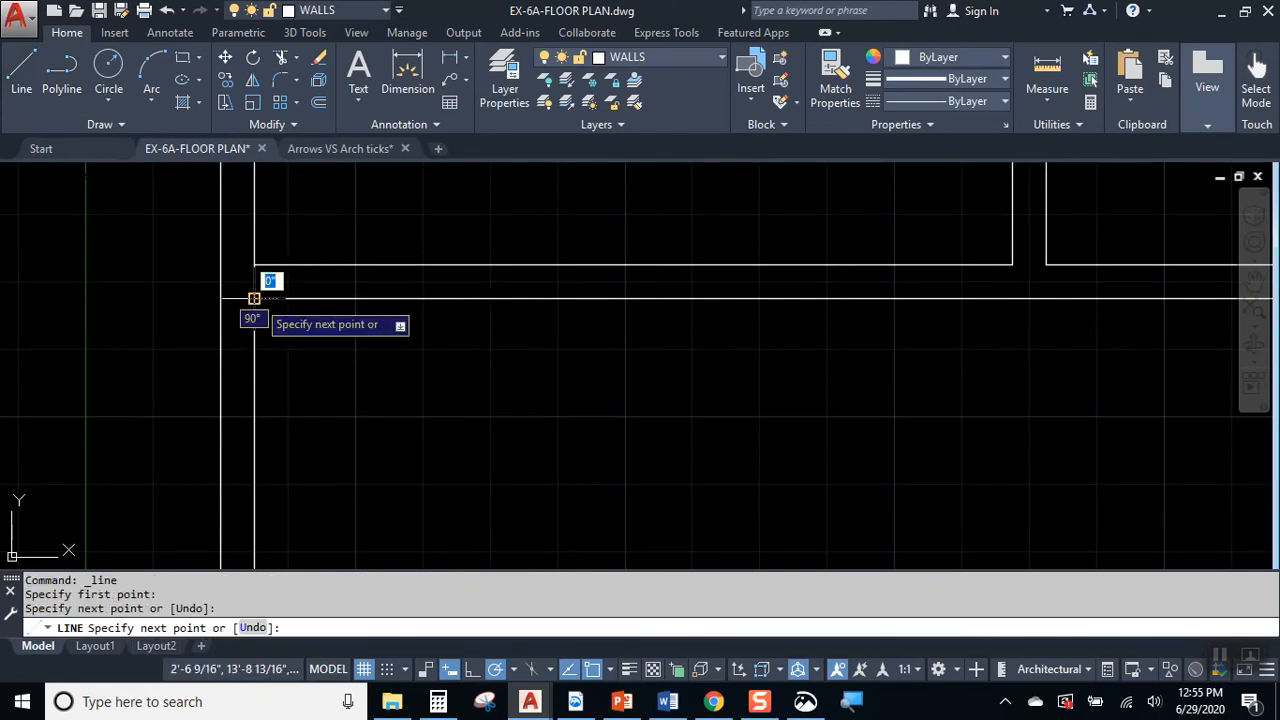
left_click(357, 288)
key("Return")
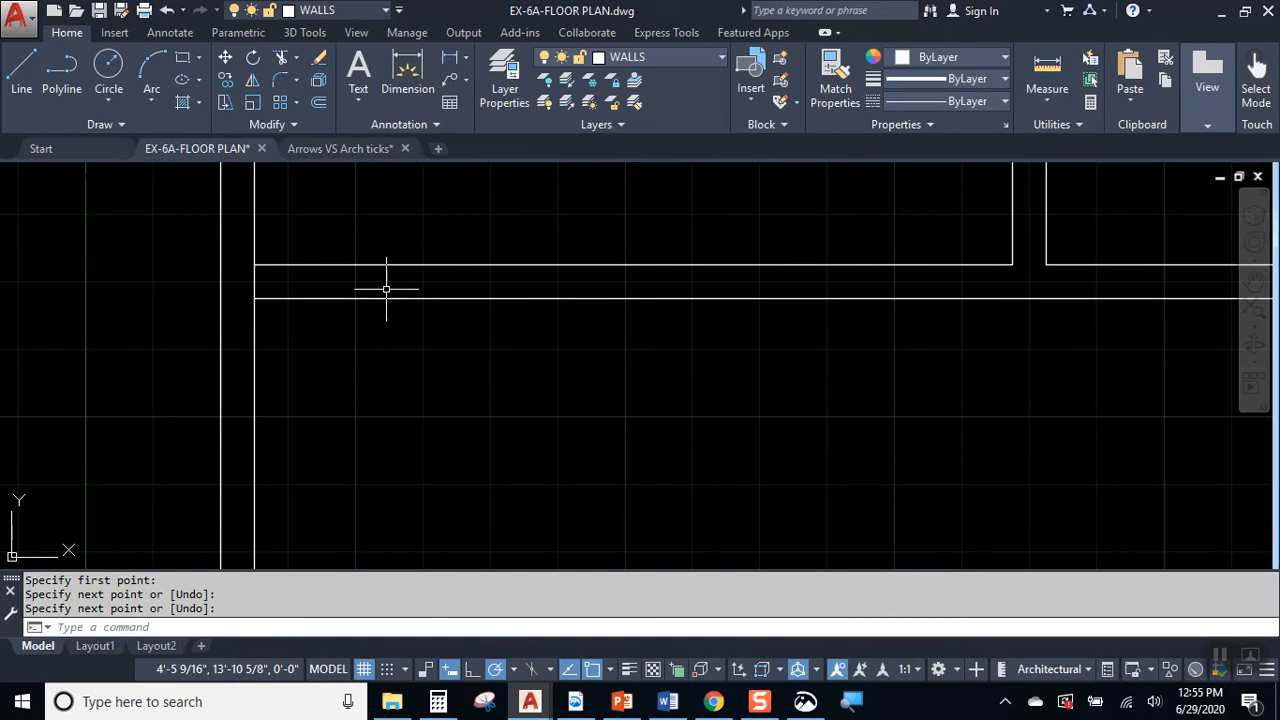
Move the short line across the partition 6" to the right, away from the exterior wall.
left_click(254, 273)
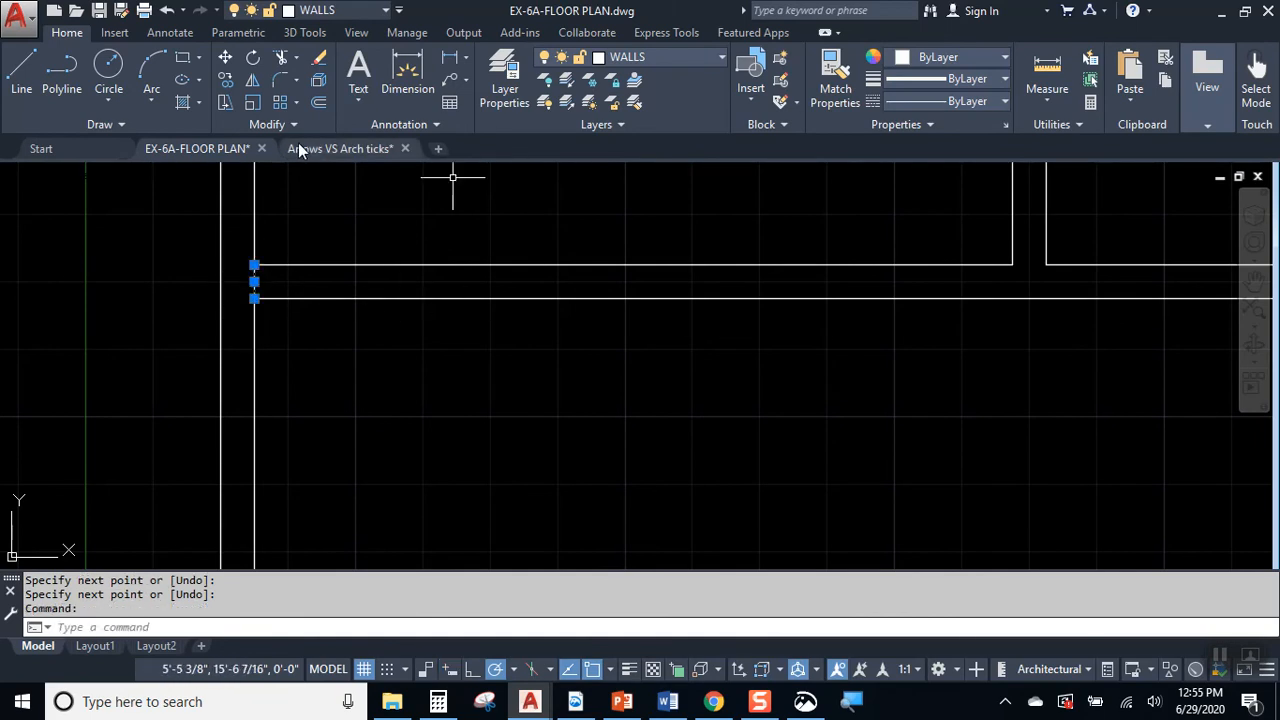
left_click(226, 57)
left_click(372, 209)
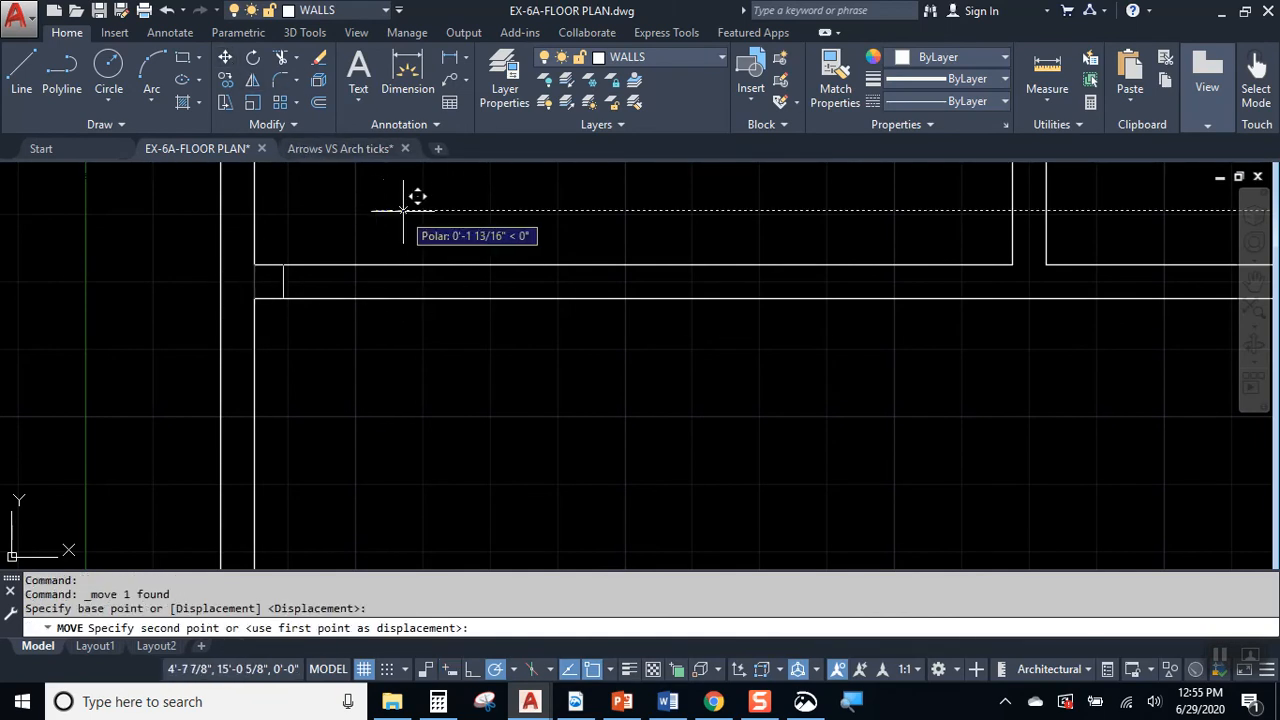
key("Return")
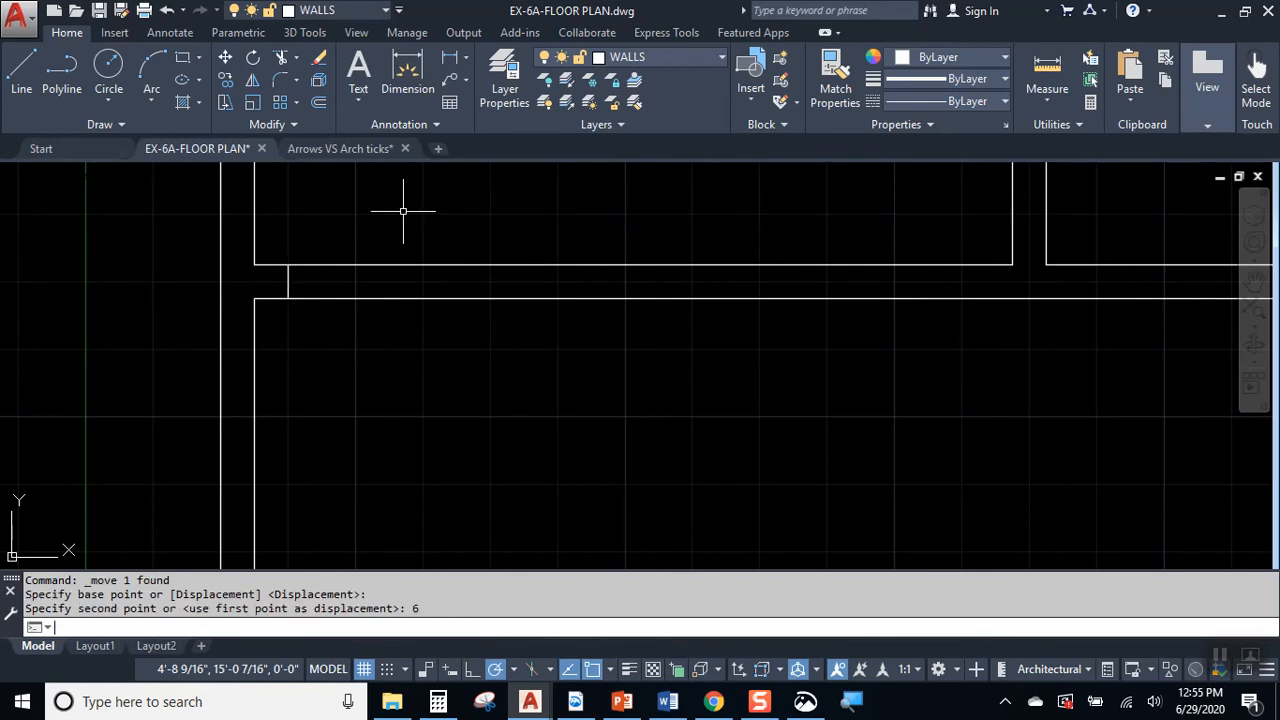
key("Escape")
Offset the bath door's jamb line 3' to the right to mark the opening's other side.
left_click(319, 103)
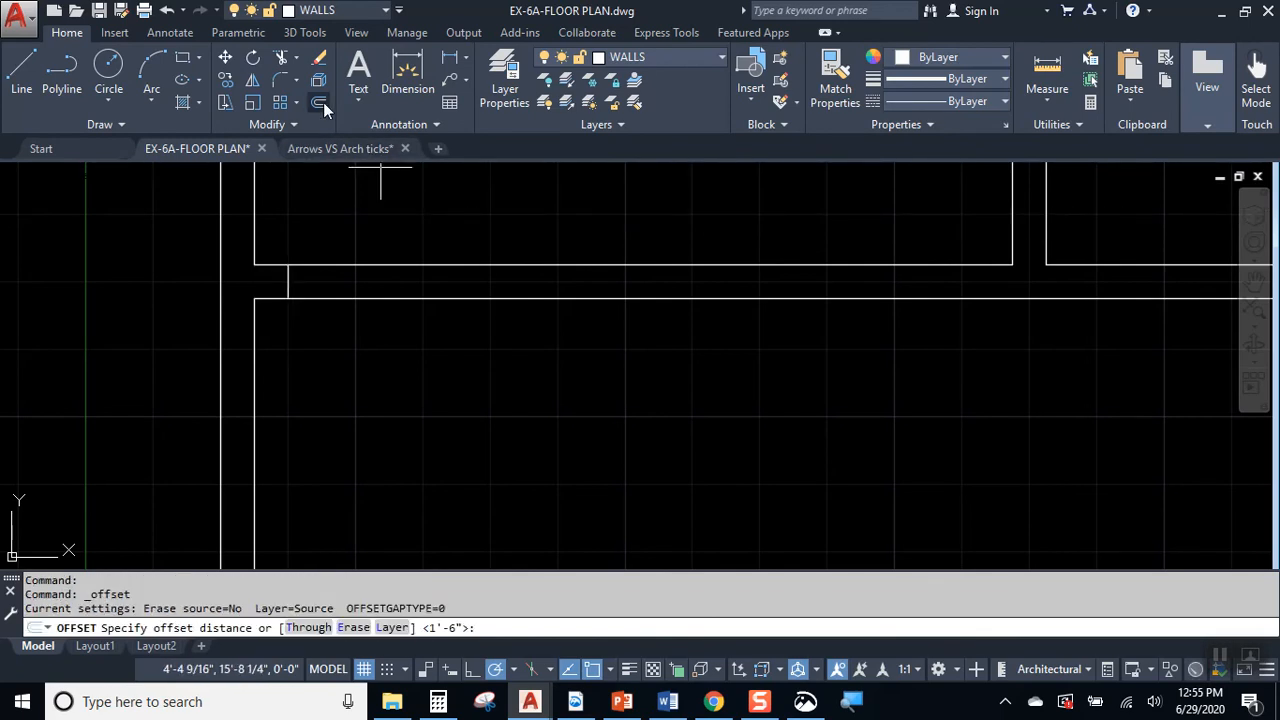
type("3'")
key("Return")
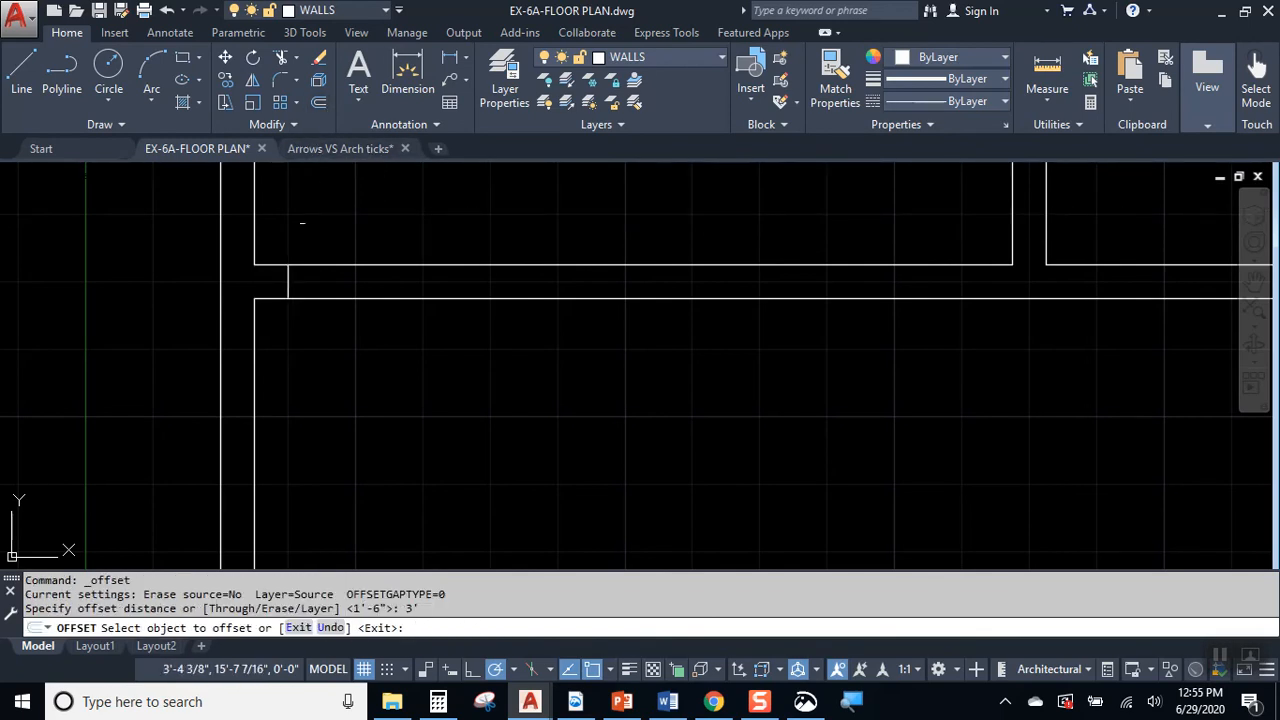
left_click(288, 277)
left_click(560, 391)
key("Escape")
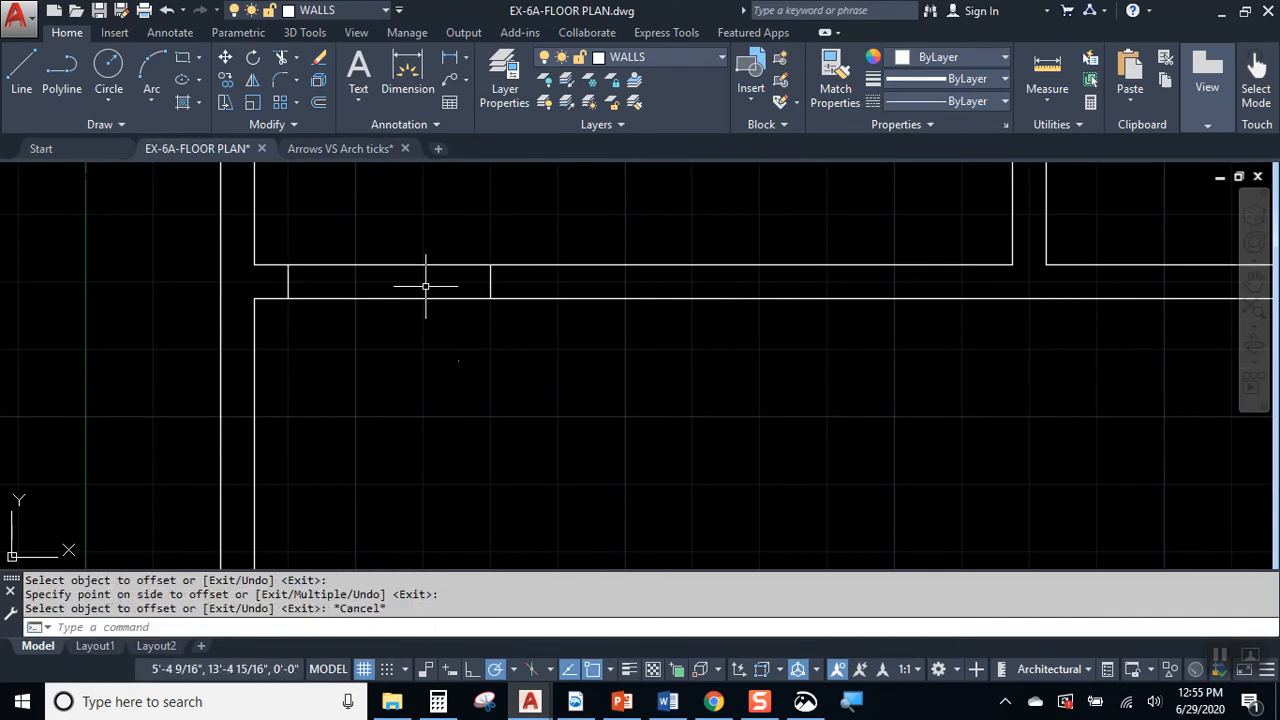
Copy both bath door jamb lines from the bath's lower-left inside corner to the bedroom's lower-left inside corner.
scroll(180, 392, "down", 2)
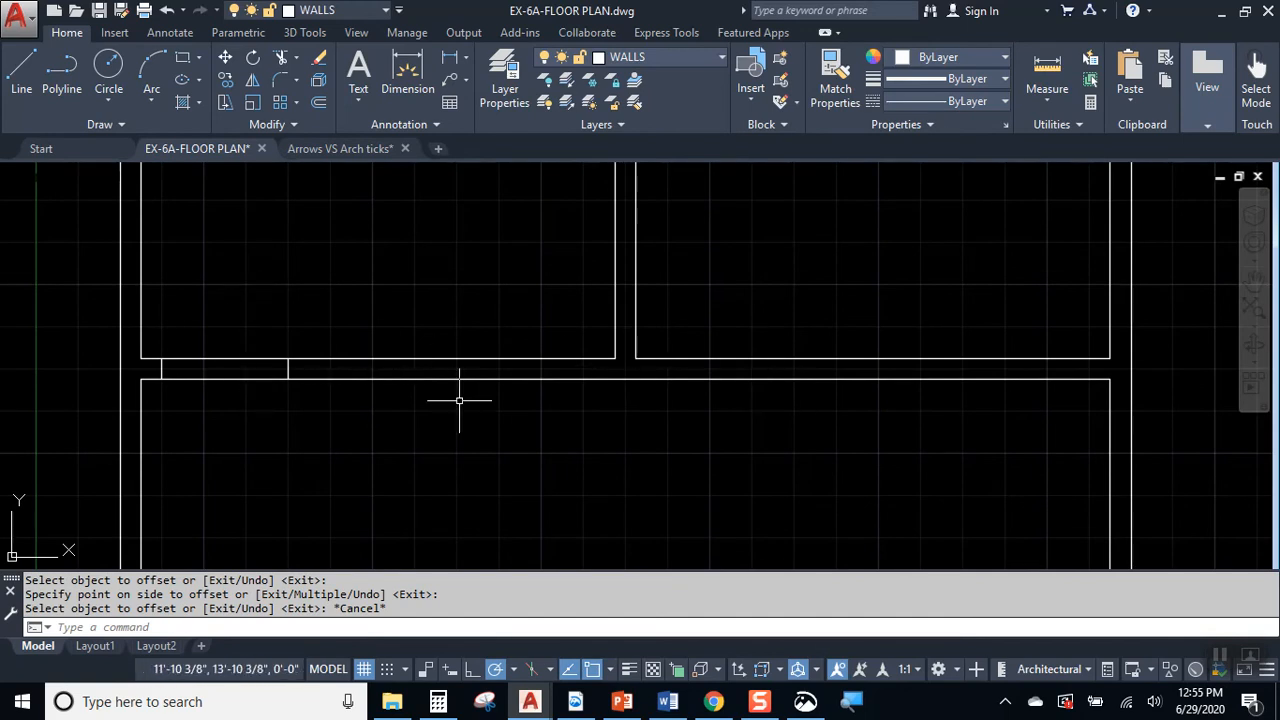
left_click(155, 326)
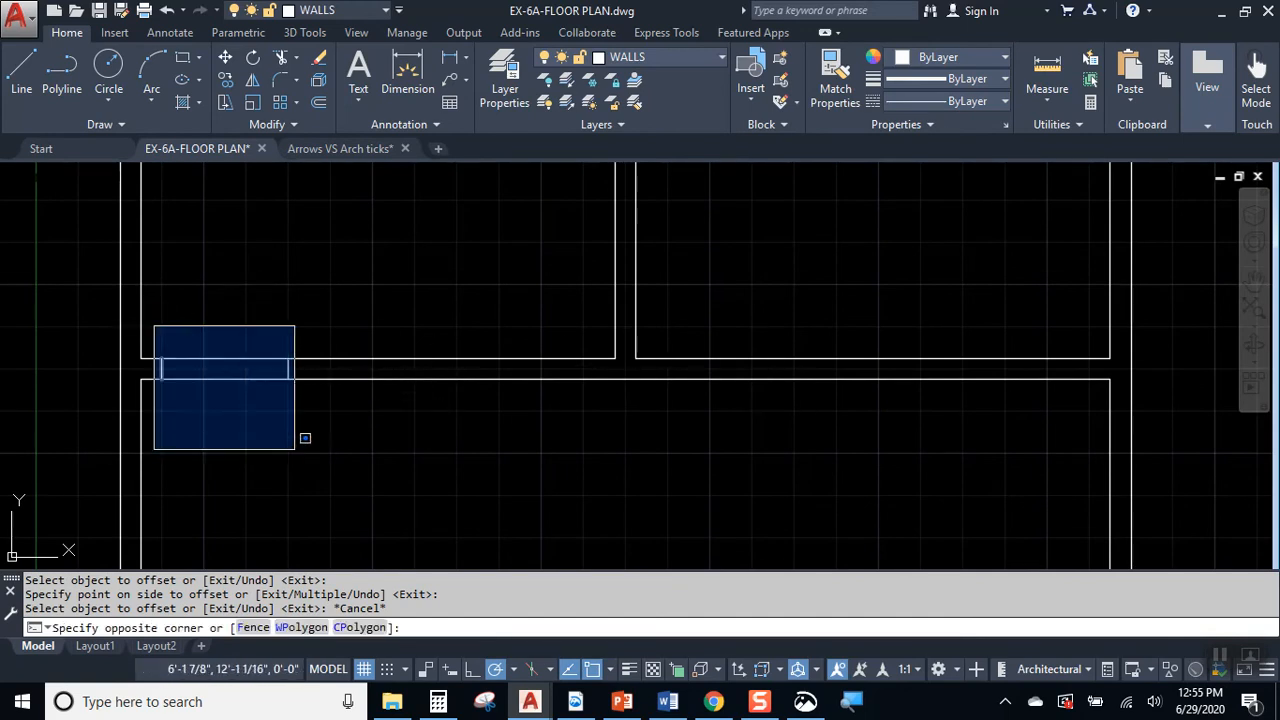
left_click(390, 460)
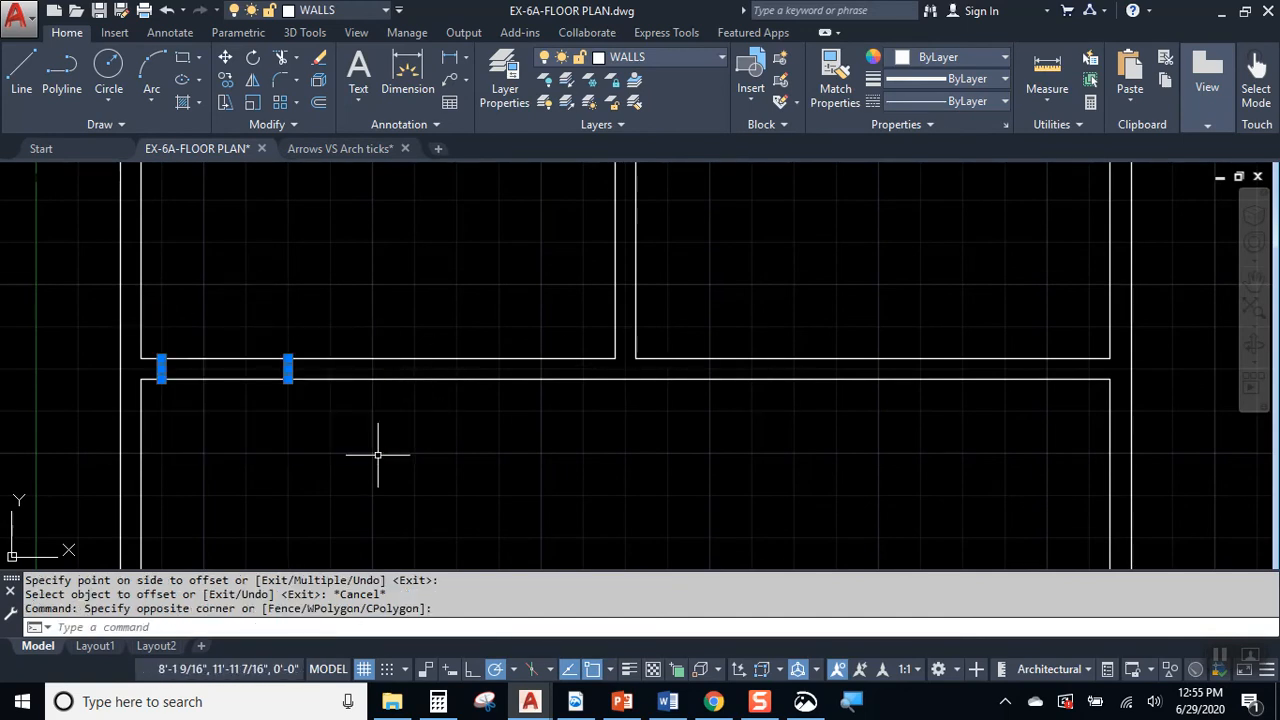
left_click(225, 82)
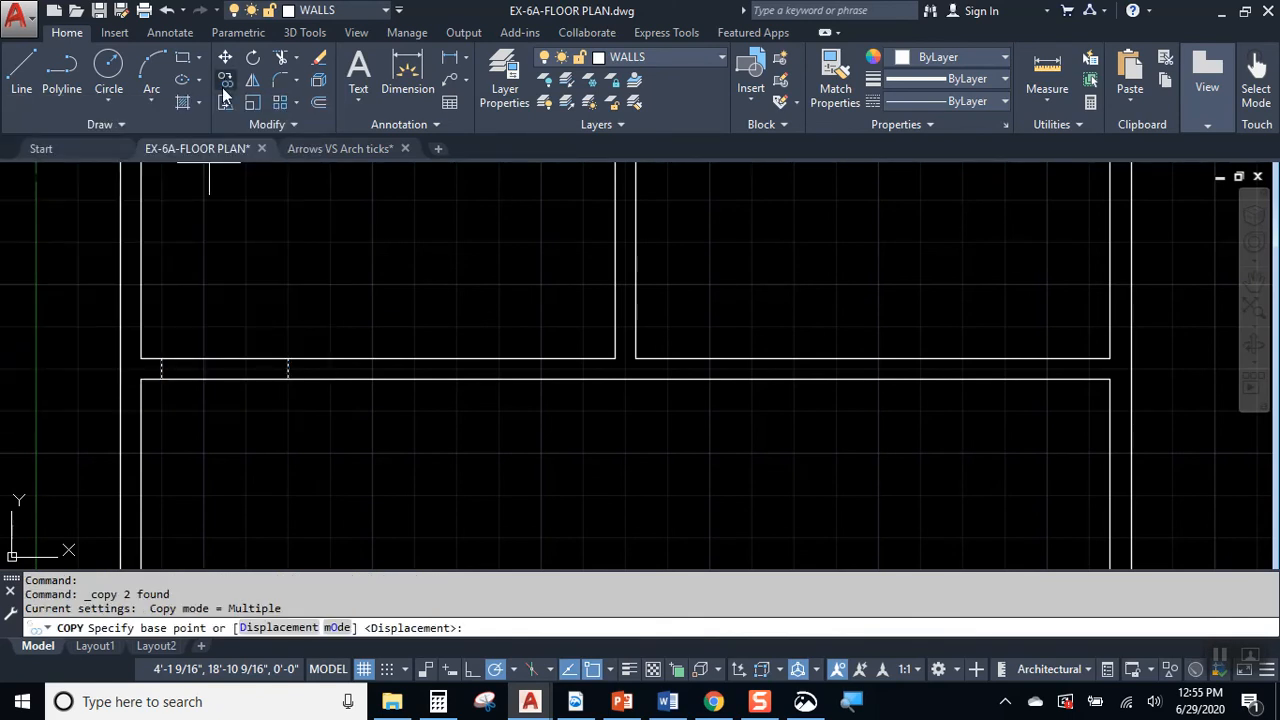
left_click(141, 358)
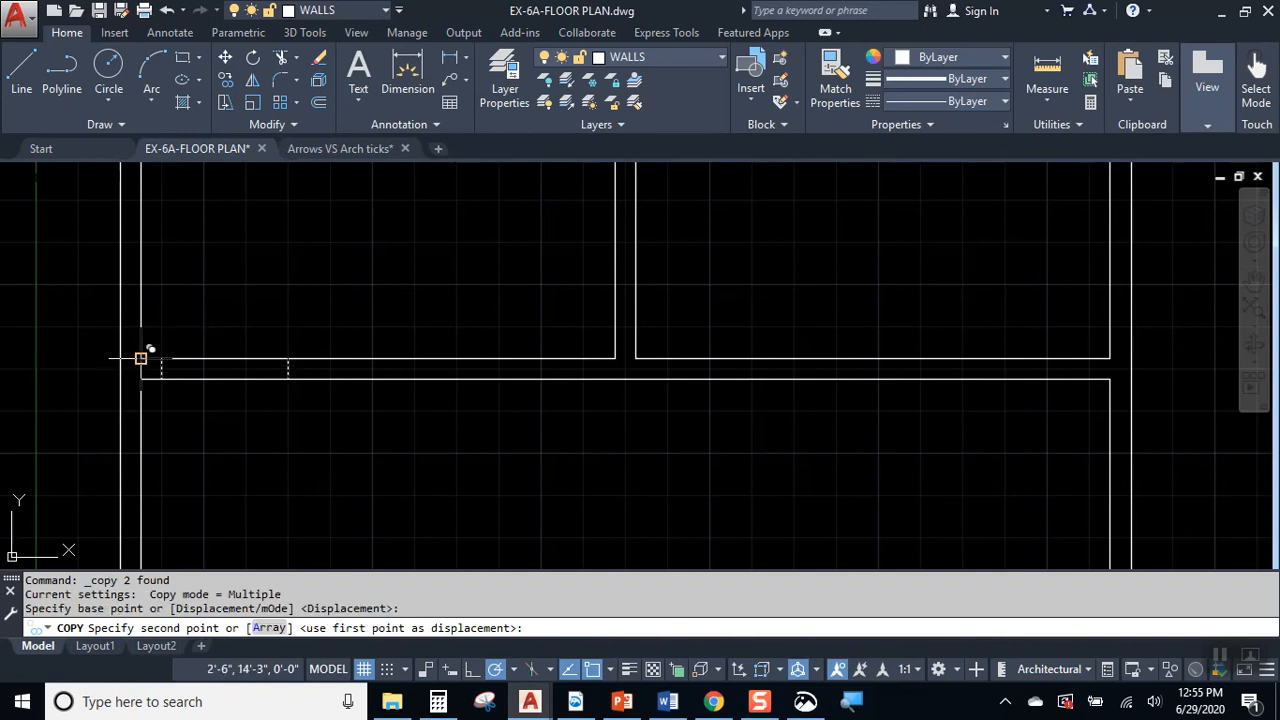
left_click(634, 358)
key("Escape")
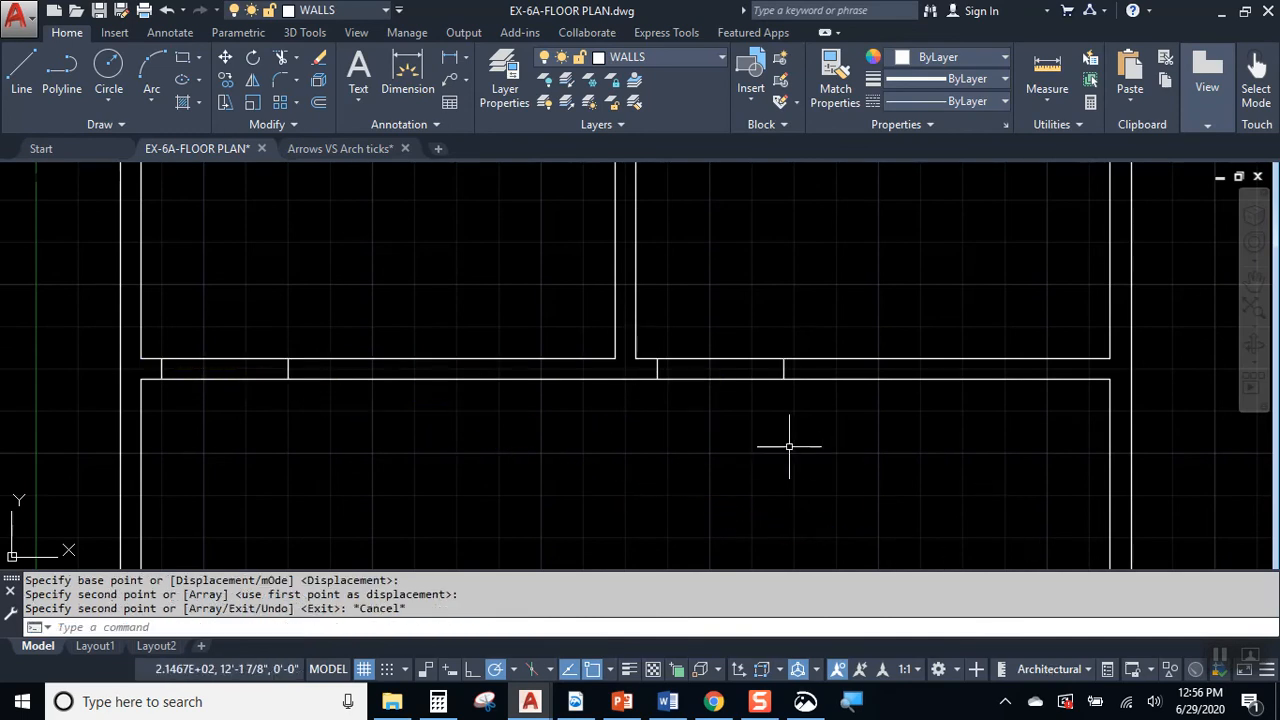
Trim the horizontal partition's wall lines between the jambs to open the bath and bedroom doorways.
scroll(665, 375, "up", 3)
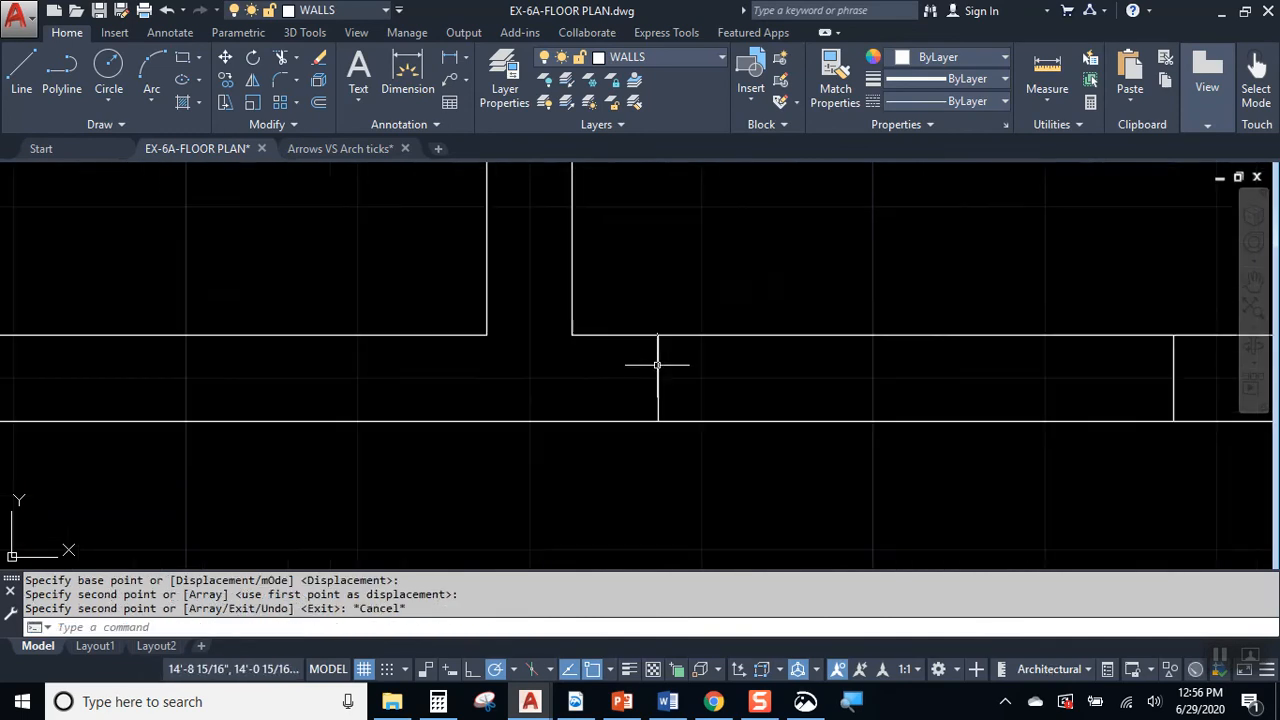
scroll(674, 363, "down", 6)
scroll(519, 364, "up", 5)
middle_click_drag(443, 375, 338, 380)
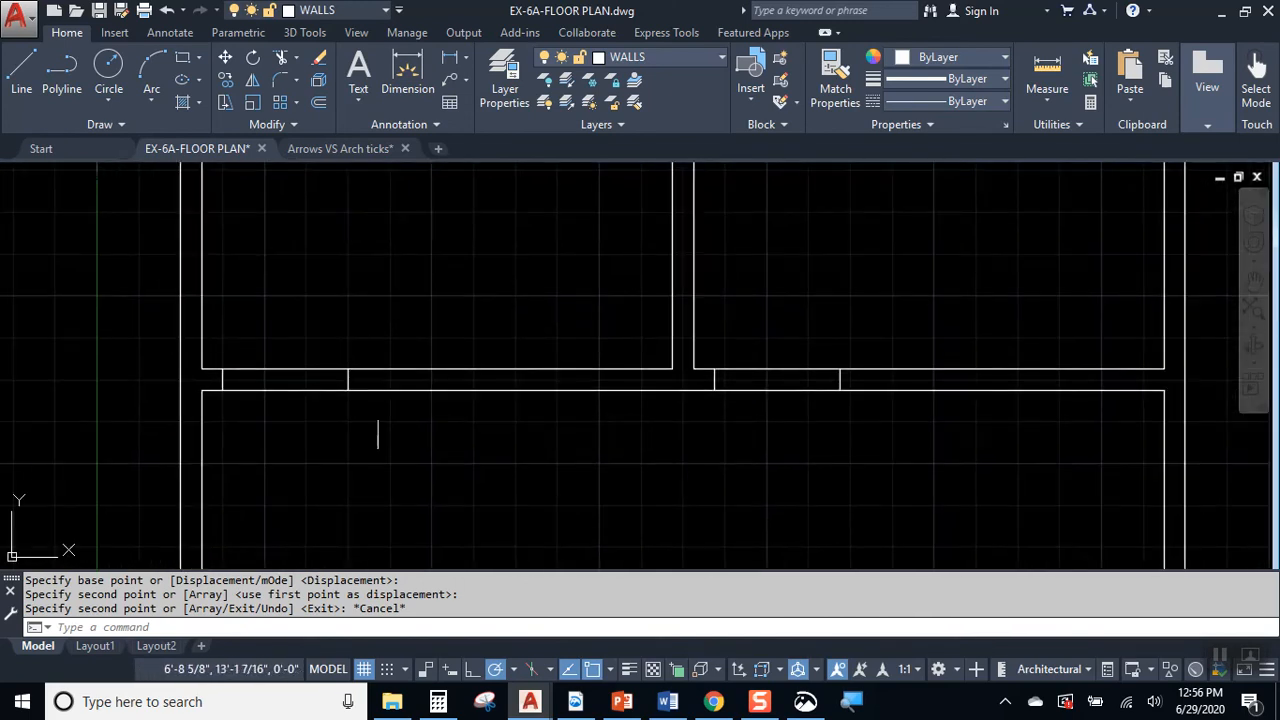
type("tr")
key("Return")
key("Return")
left_click(352, 282)
left_click(276, 420)
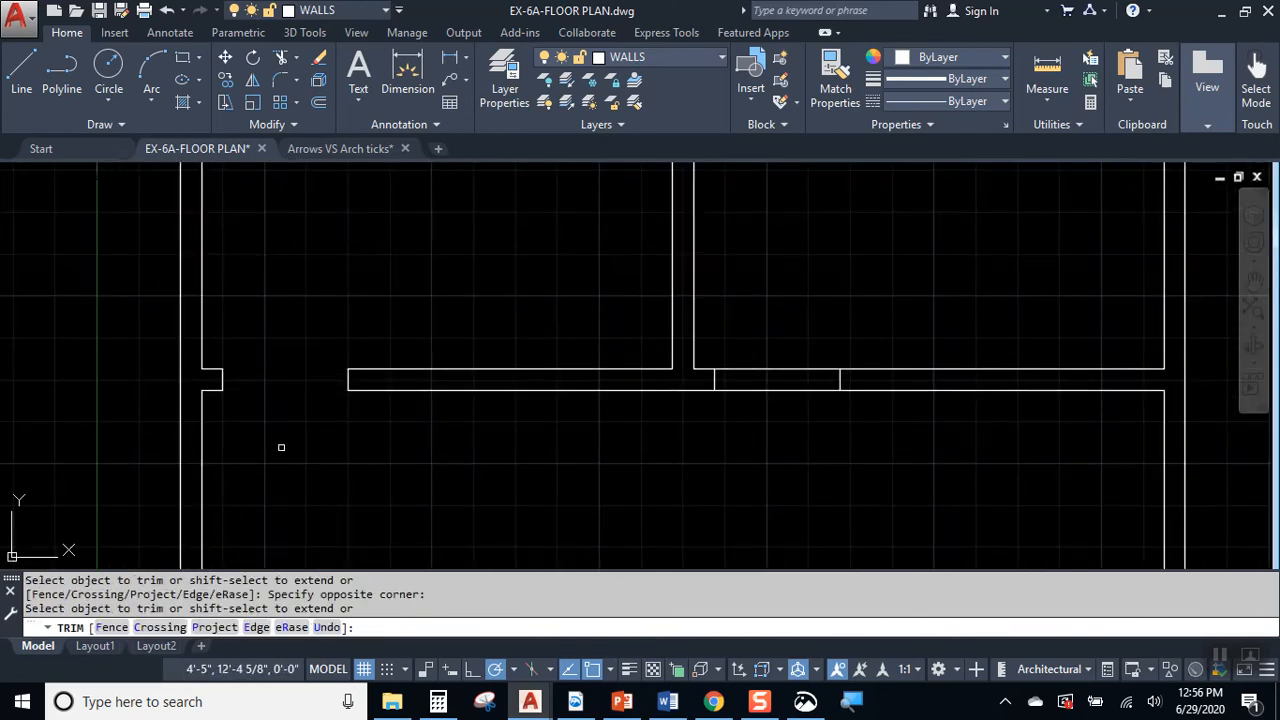
left_click(788, 321)
left_click(775, 470)
Turn on the lineweight display for the whole floor plan.
scroll(777, 403, "down", 6)
scroll(777, 423, "up", 2)
middle_click_drag(777, 423, 696, 387)
middle_click_drag(634, 435, 616, 472)
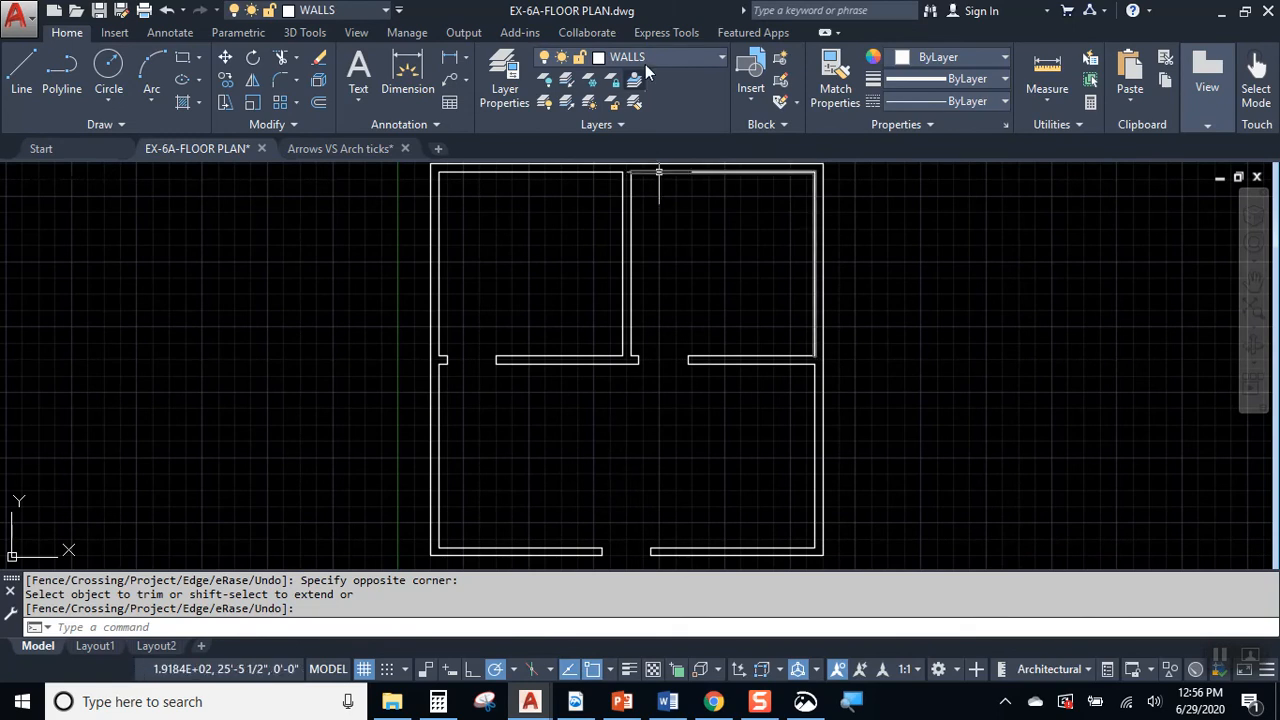
left_click(629, 669)
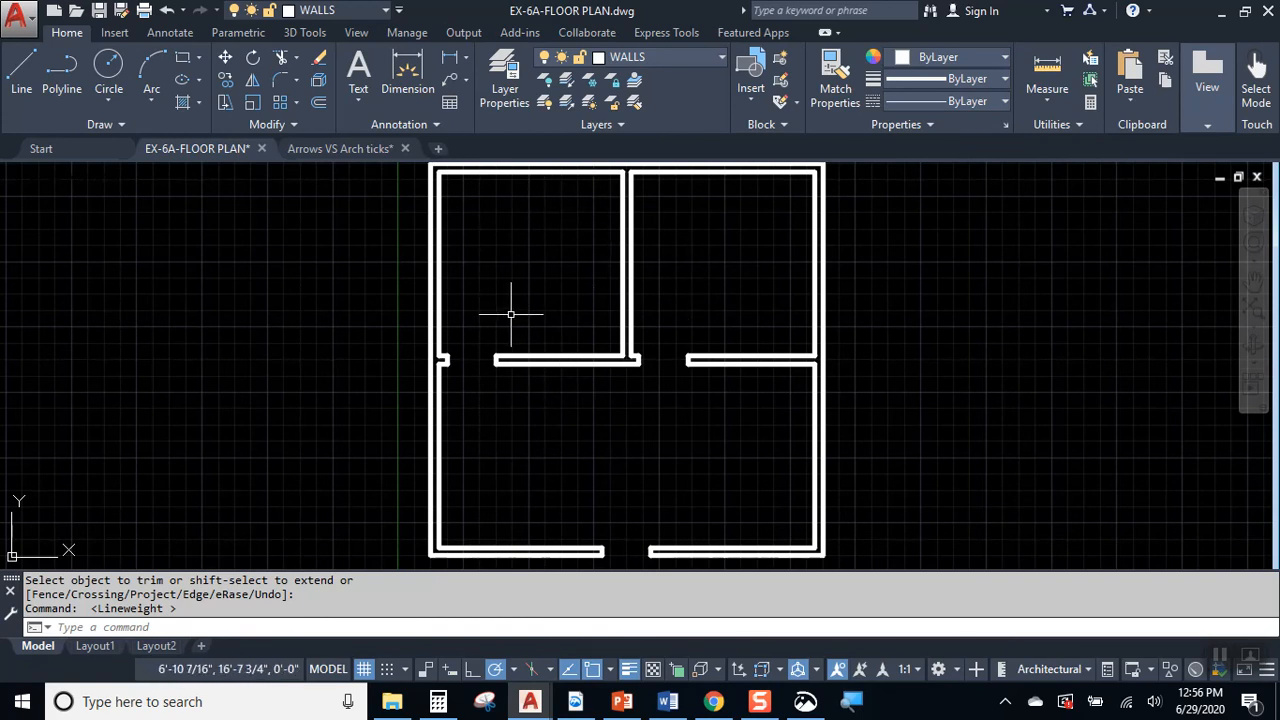
Set the DOORS layer's colour to cyan in the layer properties.
left_click(669, 58)
left_click(669, 58)
left_click(502, 70)
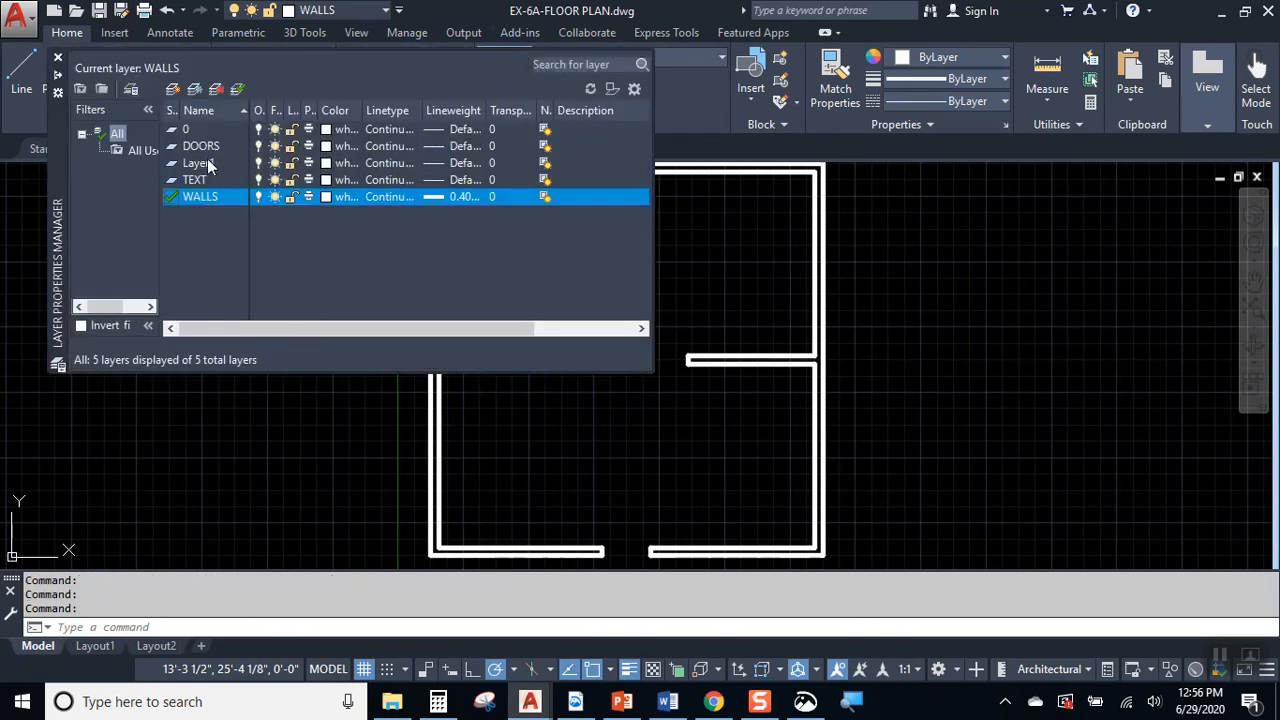
left_click(210, 147)
left_click(328, 148)
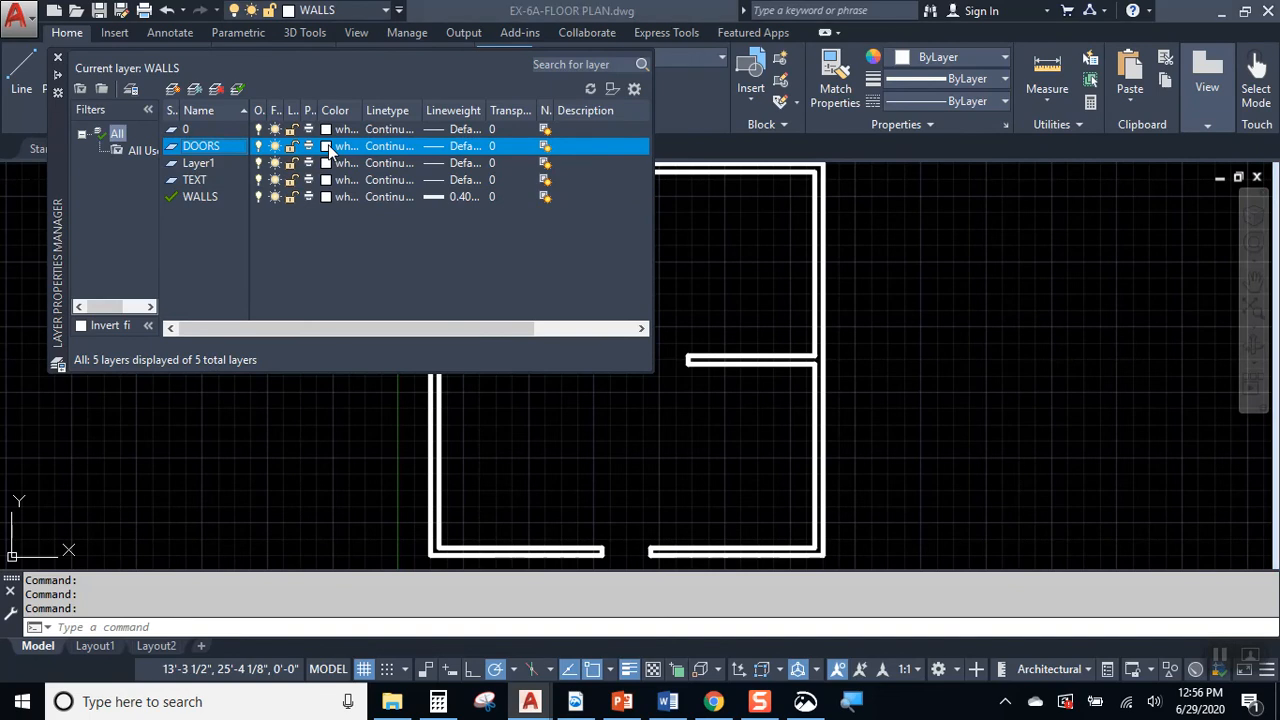
left_click(544, 391)
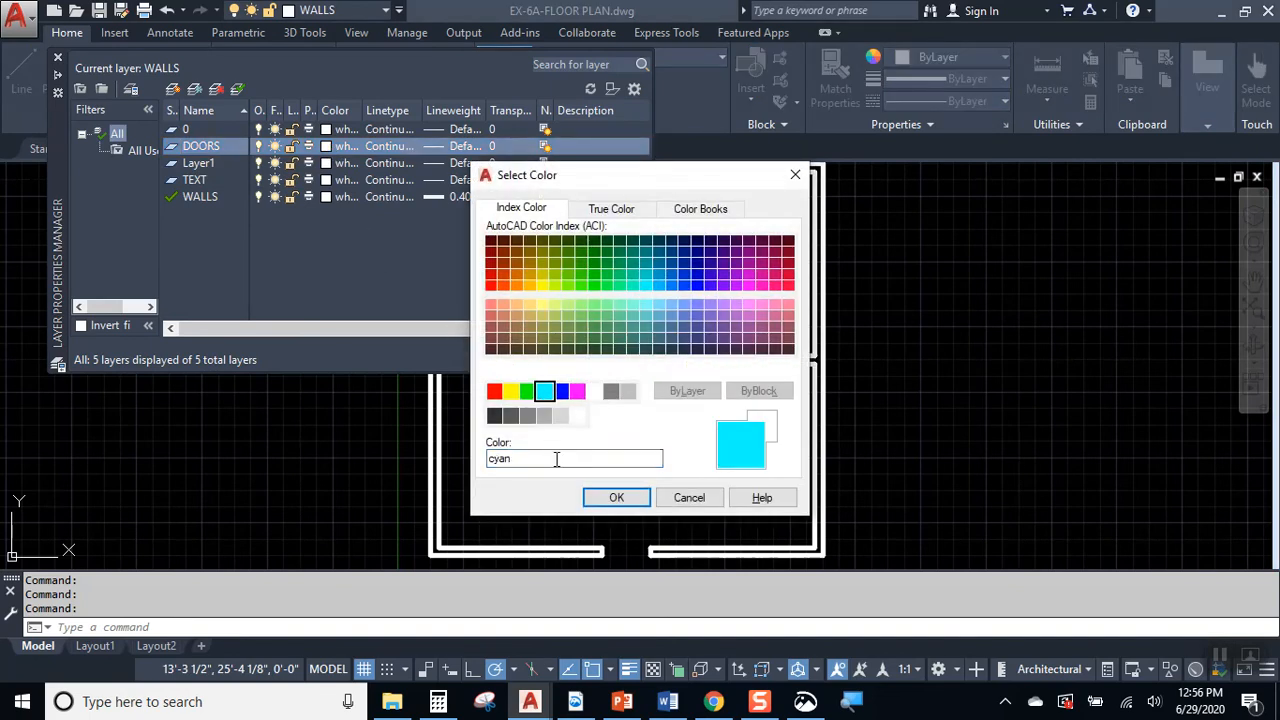
left_click(616, 497)
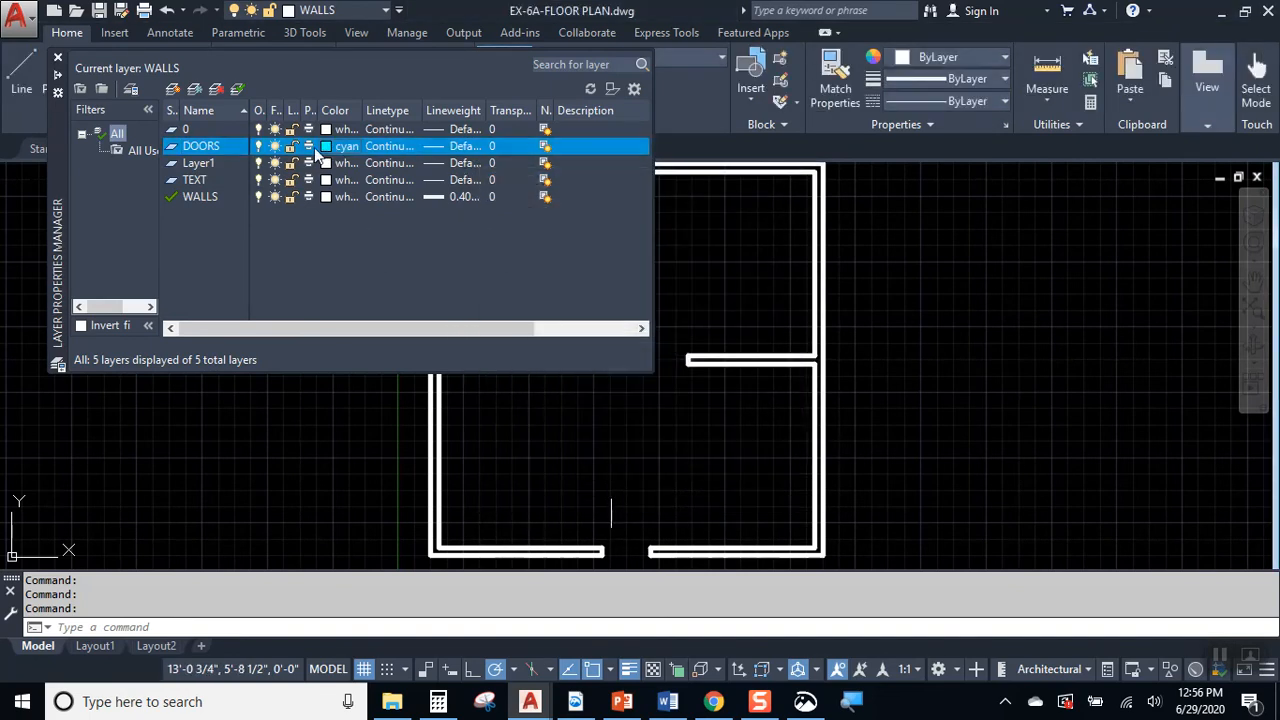
left_click(57, 60)
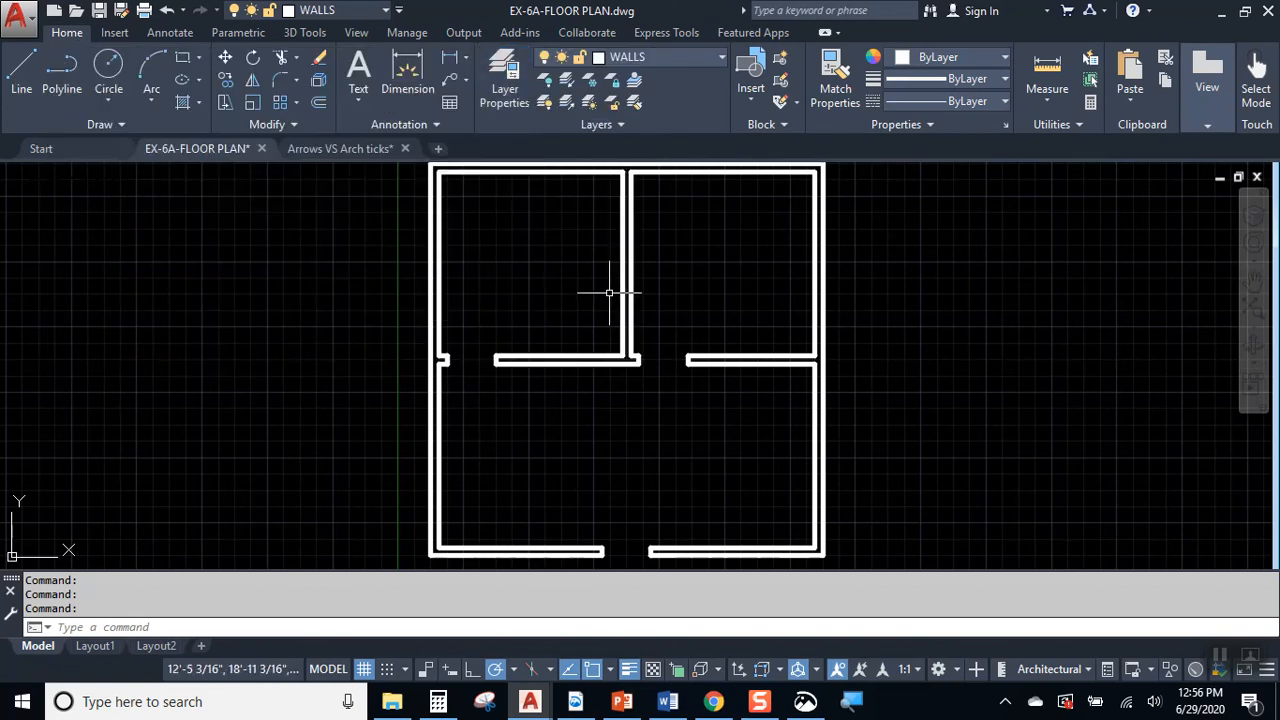
Make DOORS the current layer.
middle_click_drag(474, 330, 466, 343)
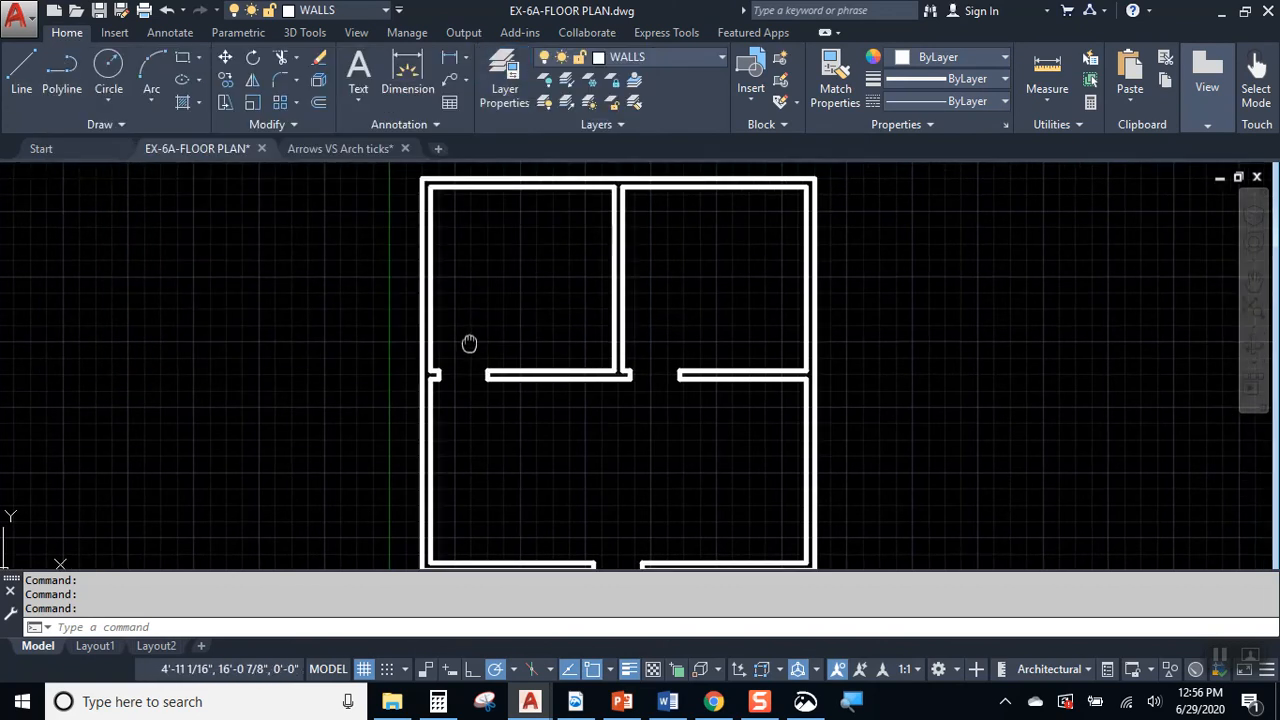
left_click(656, 57)
left_click(666, 107)
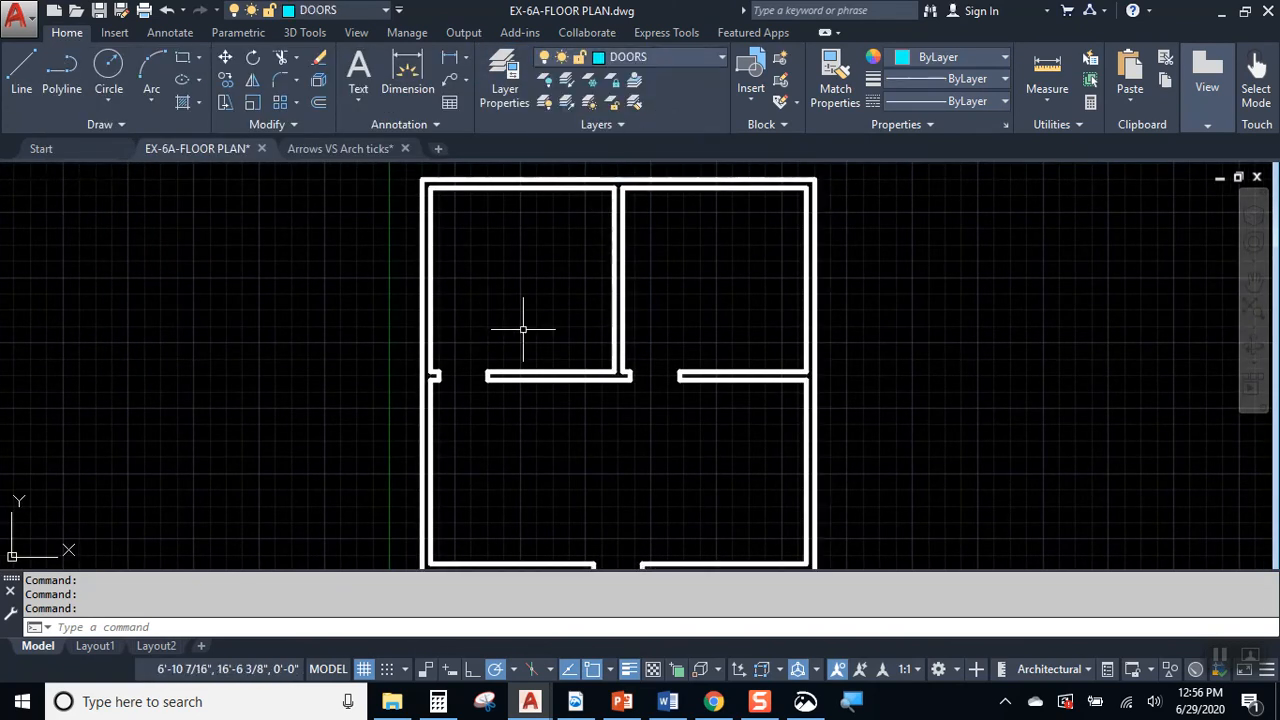
Draw a 3' vertical line in the empty area outside the left exterior wall as the door leaf.
scroll(477, 355, "up", 4)
middle_click_drag(477, 355, 397, 363)
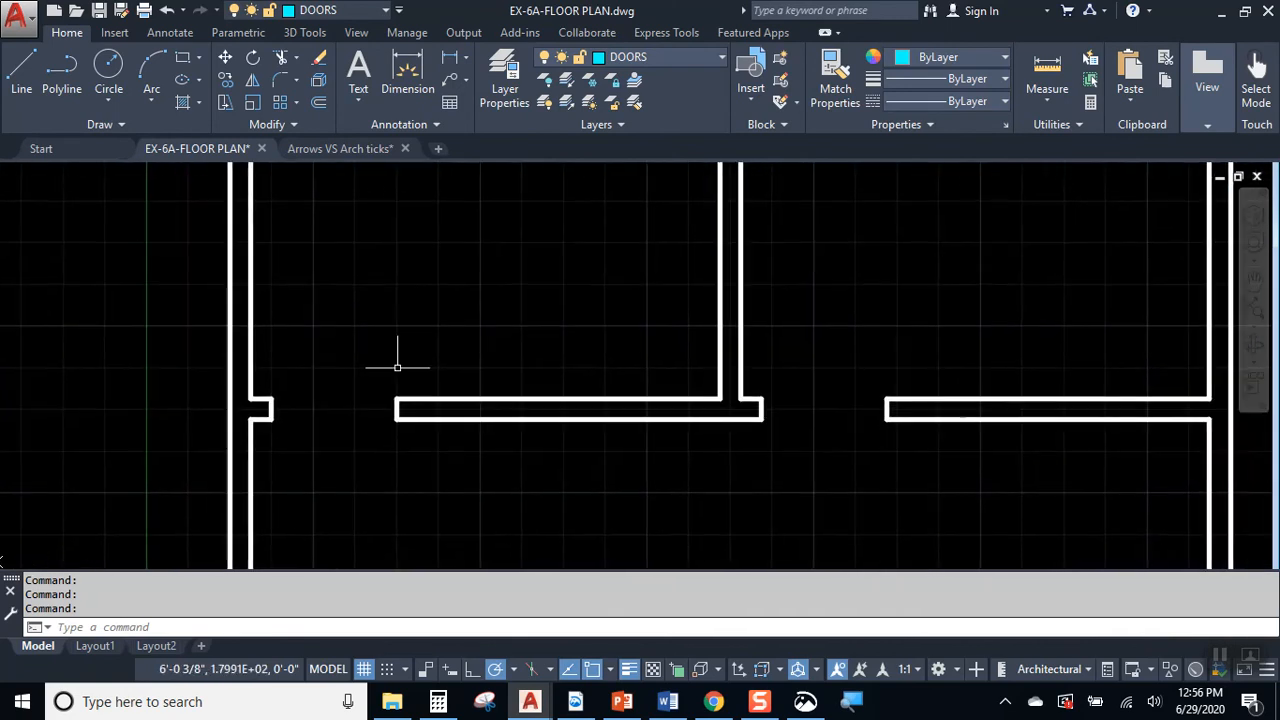
left_click(22, 72)
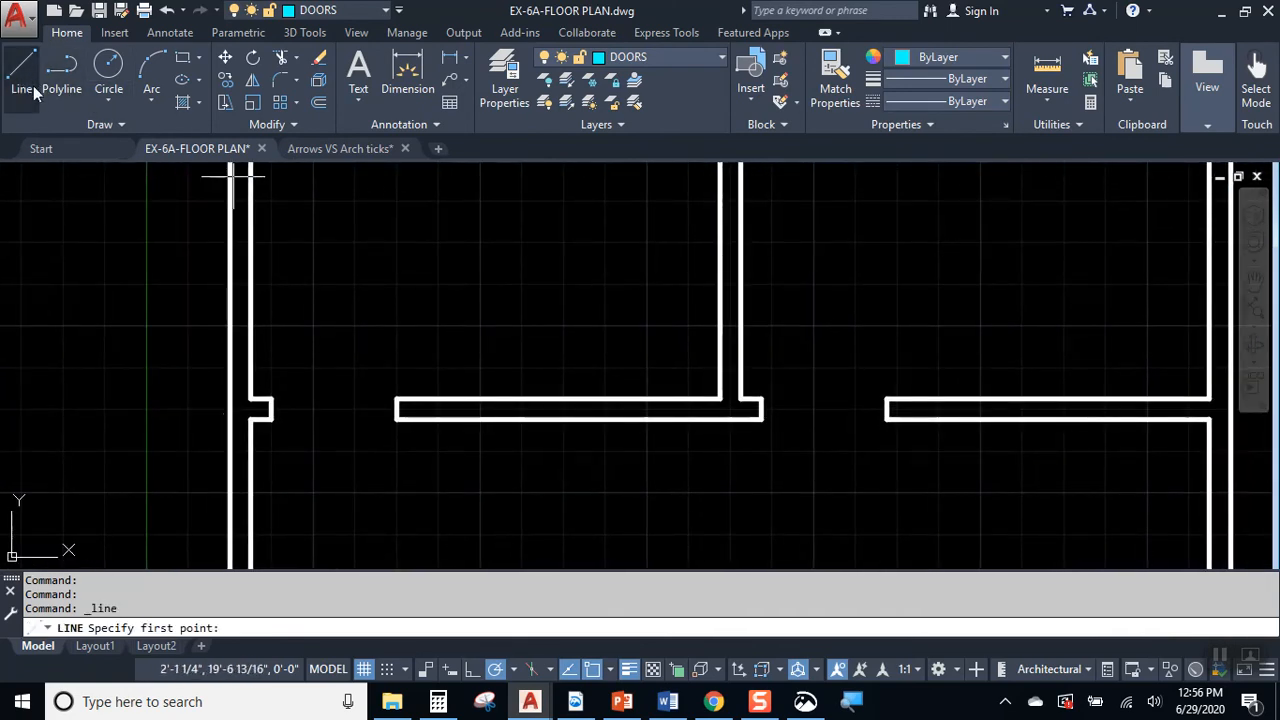
middle_click_drag(86, 337, 697, 374)
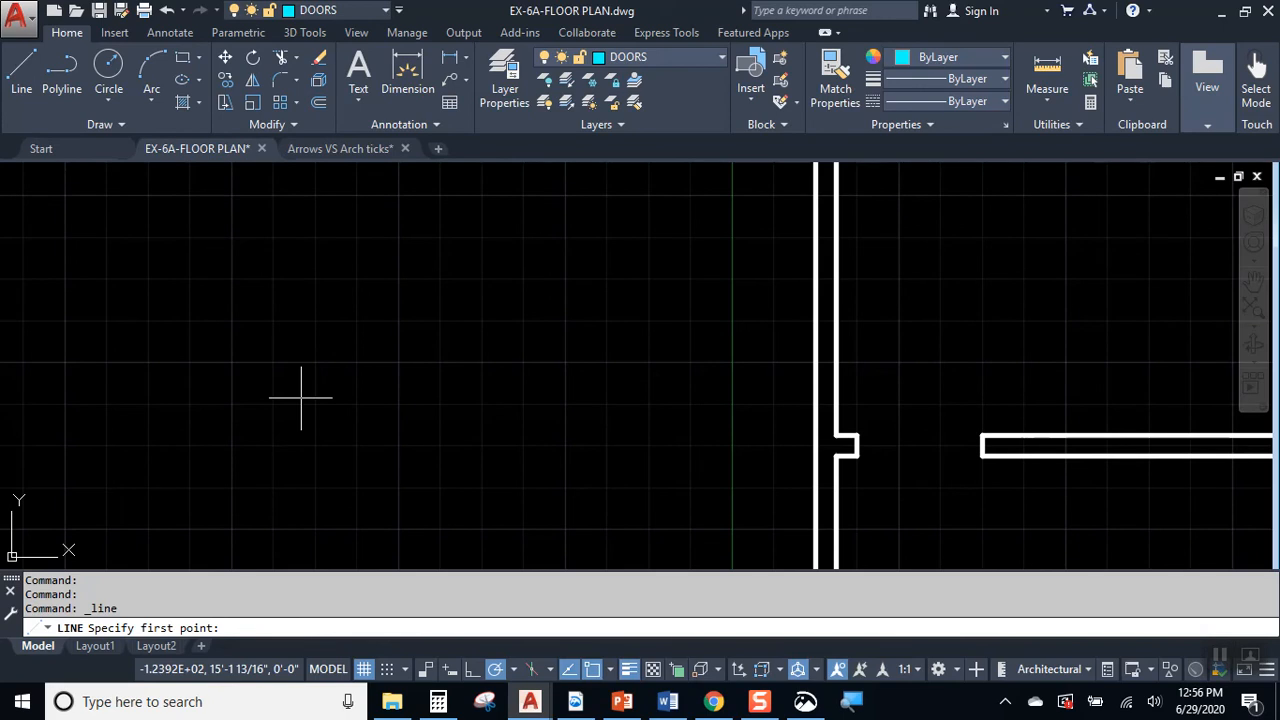
left_click(301, 396)
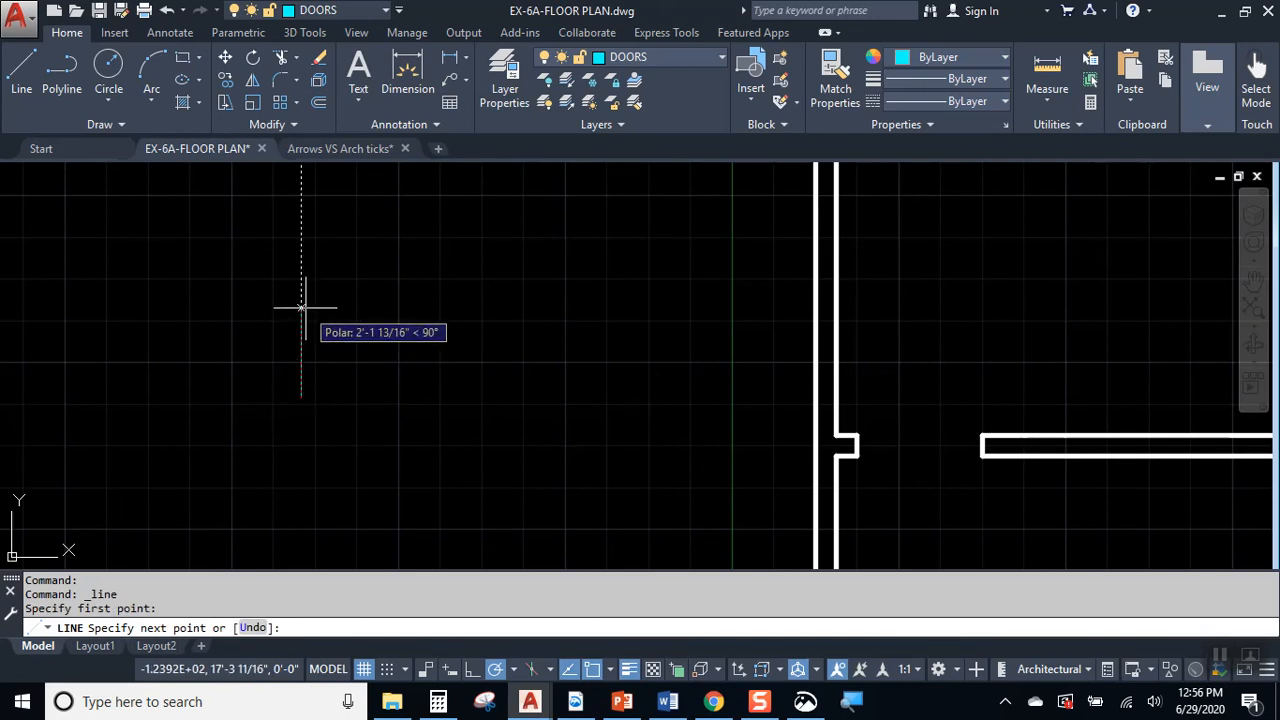
type("3'")
key("Return")
key("Return")
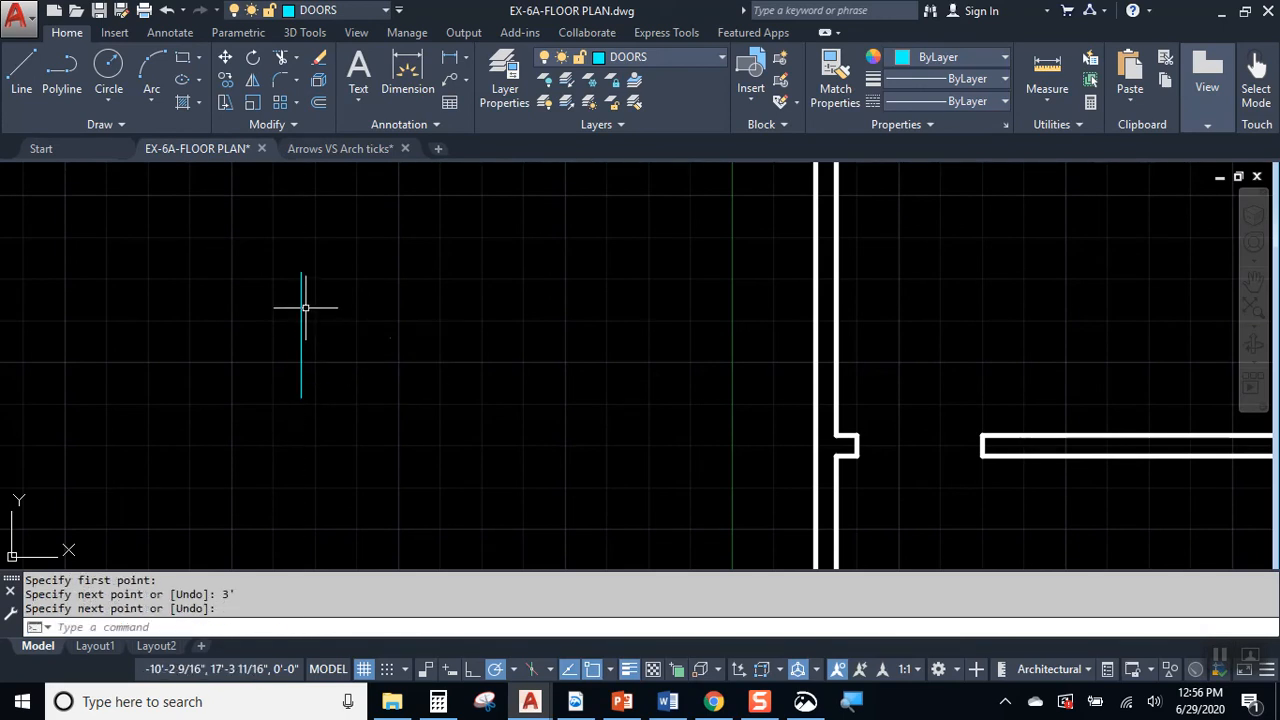
Draw a 3' horizontal line to the right from the lower end of the door leaf line.
key("Return")
left_click(301, 397)
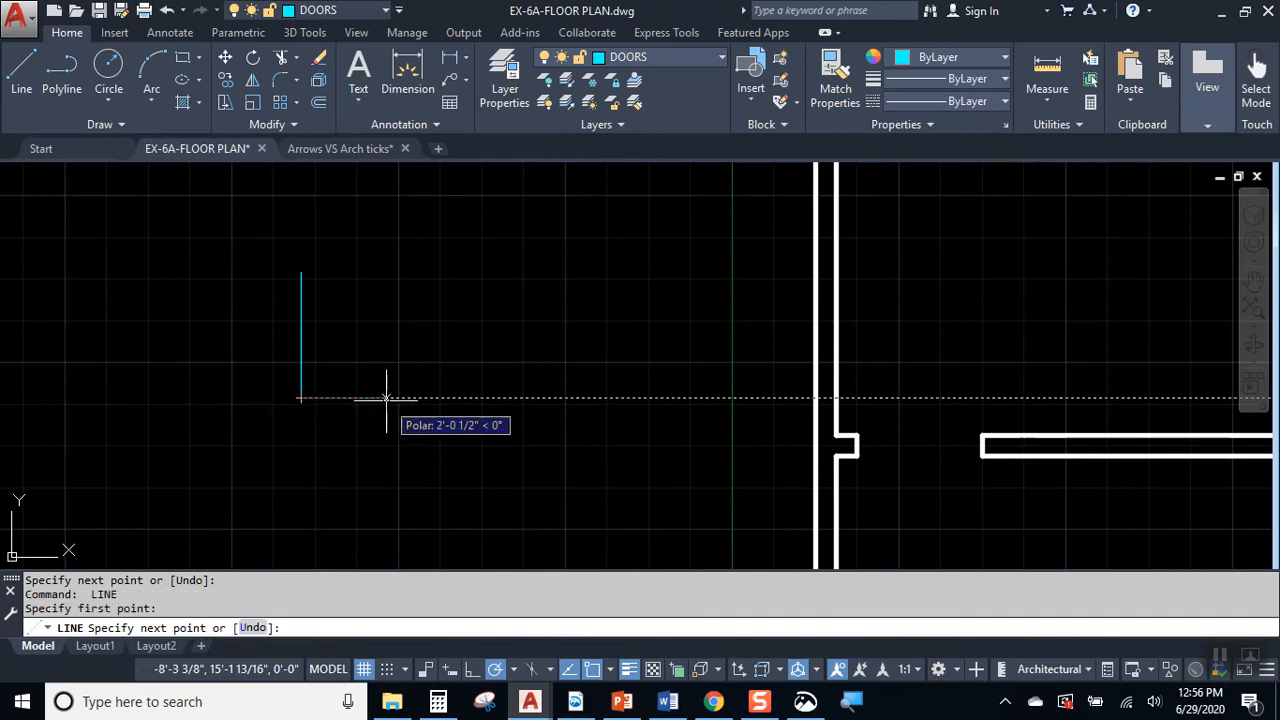
type("3'")
key("Return")
key("Return")
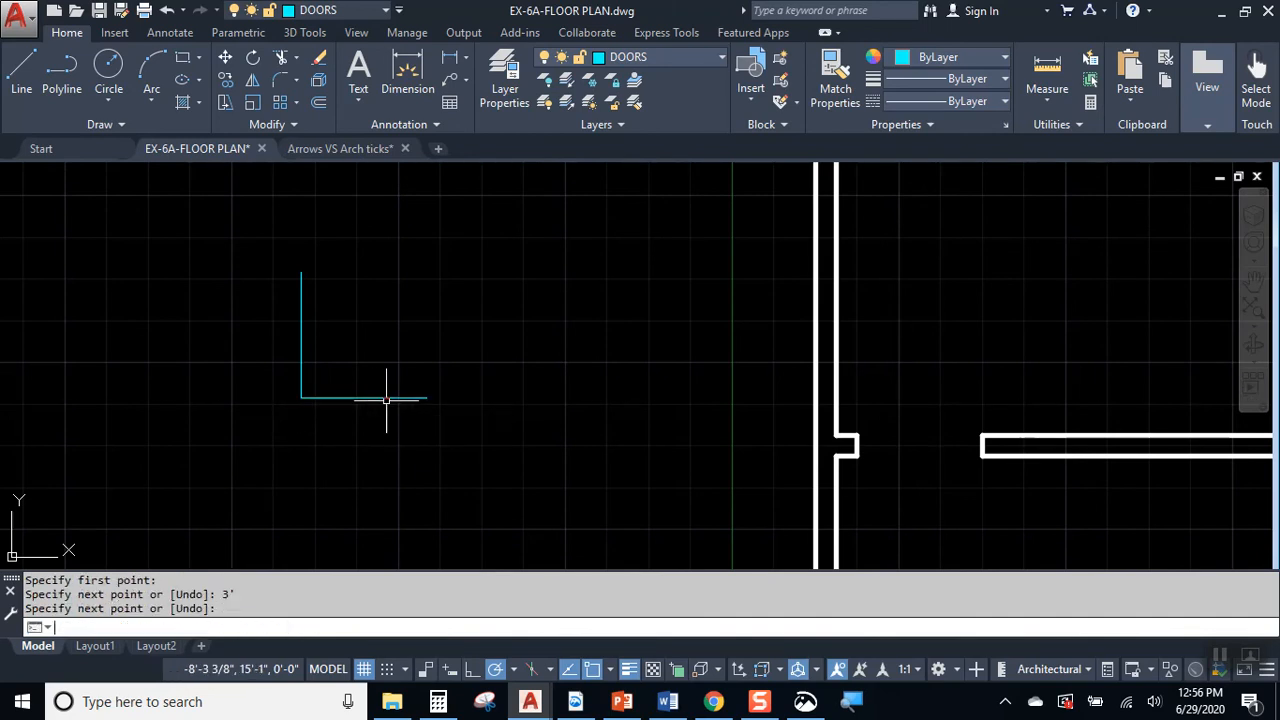
Draw a circle with a 3' radius centred on the corner where the two door lines meet.
left_click(110, 66)
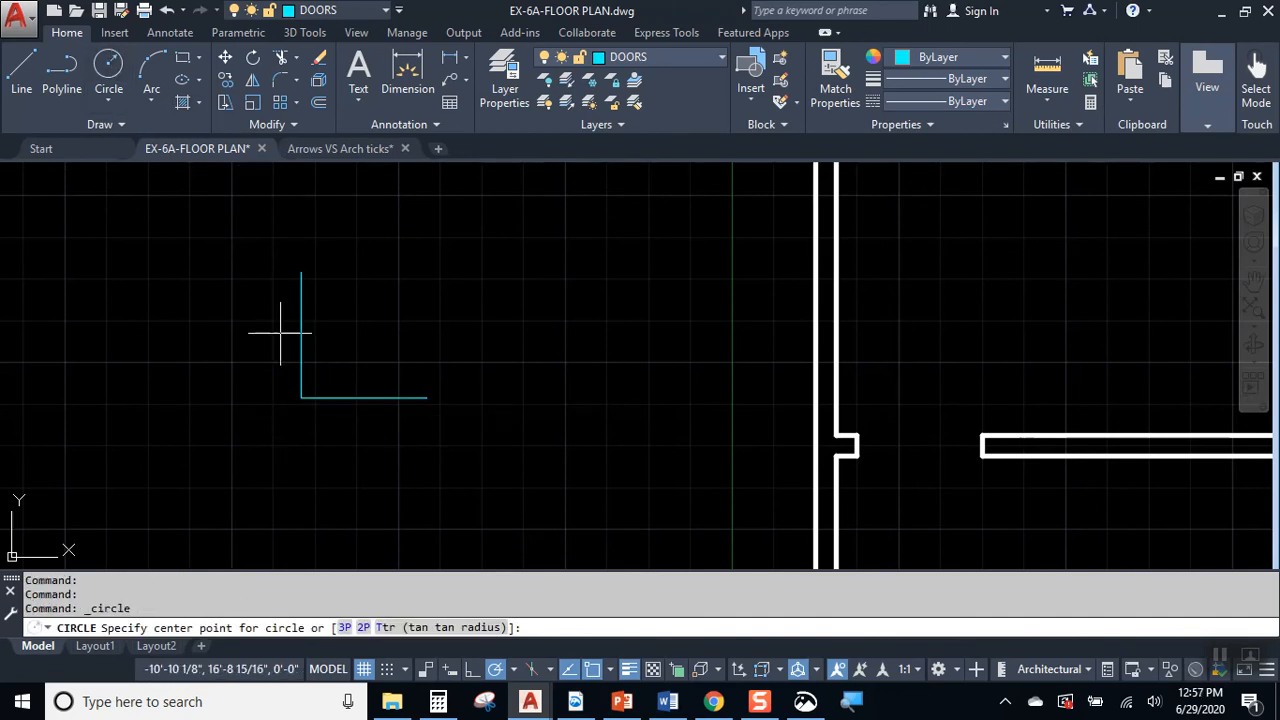
left_click(301, 397)
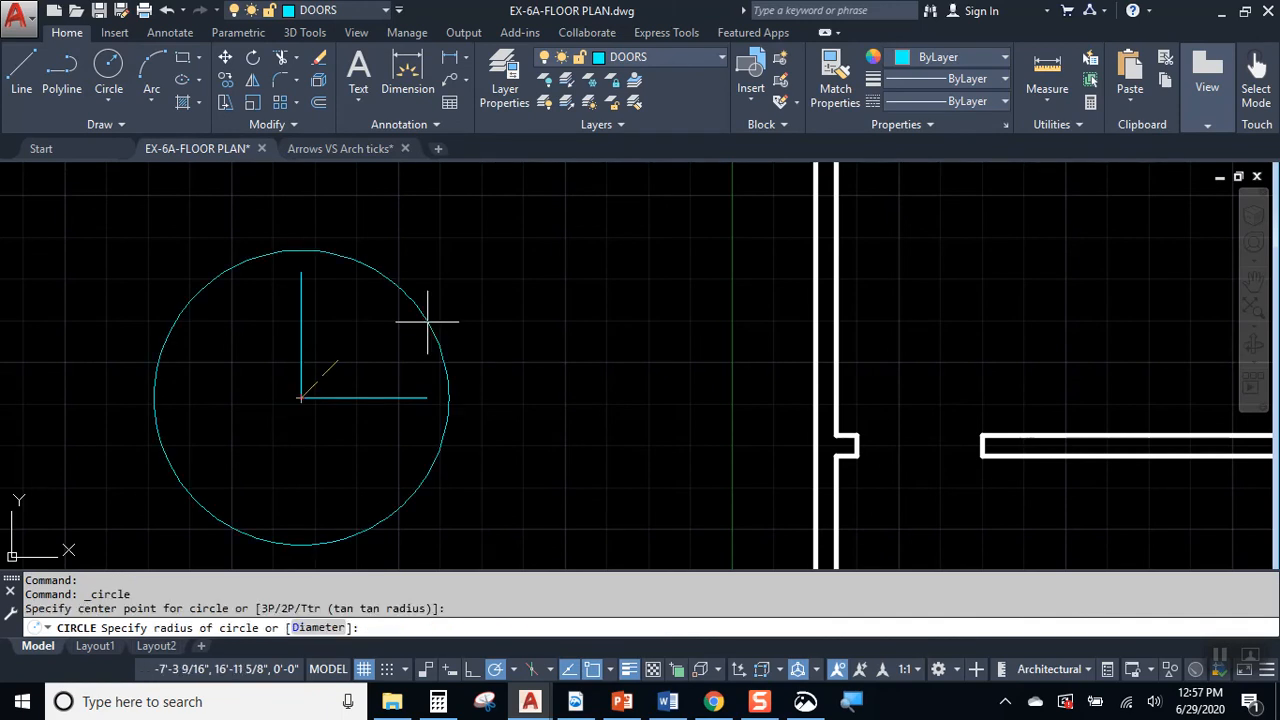
key("Return")
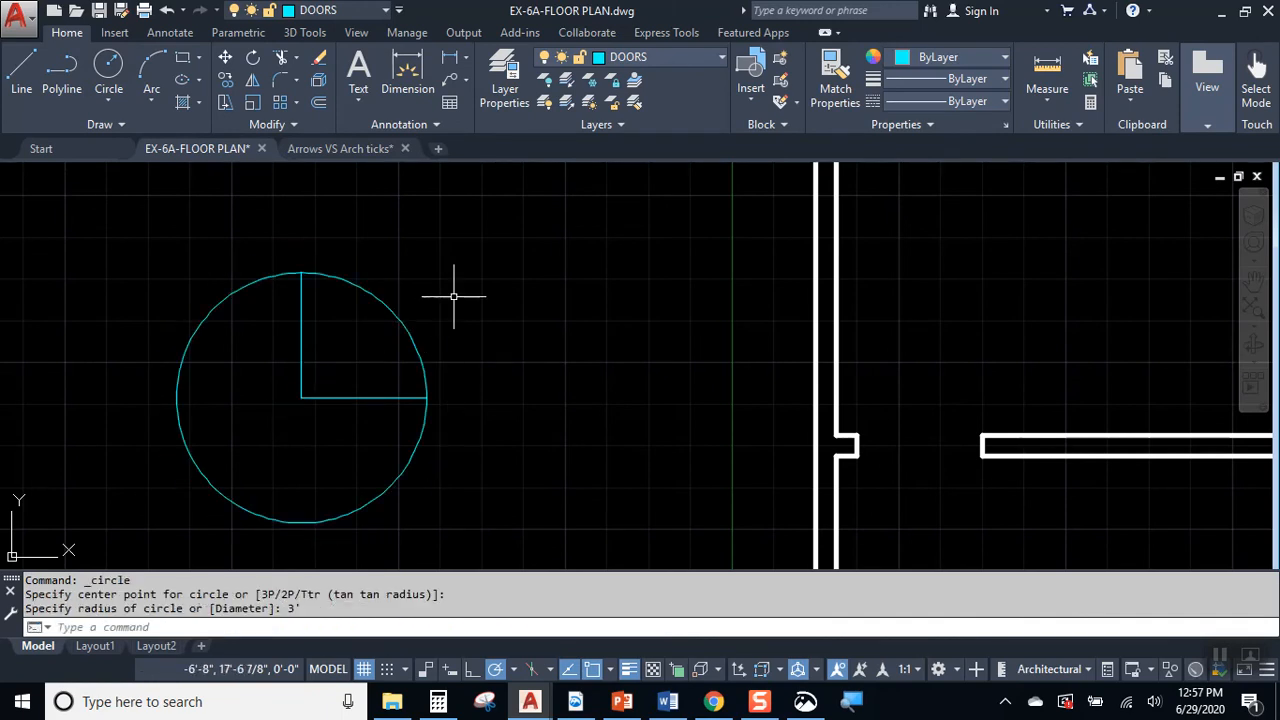
Trim the circle outside the two door lines to leave only the upper-right quarter arc as the door swing.
middle_click_drag(494, 454, 604, 430)
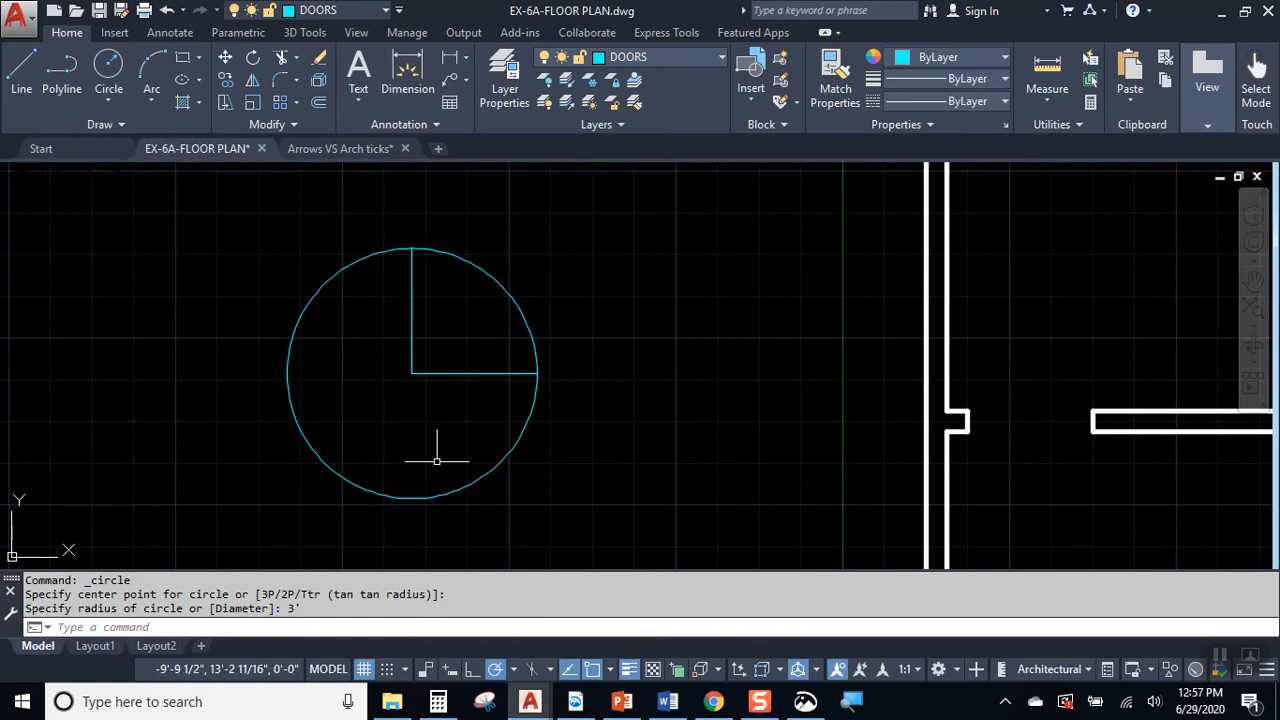
type("T")
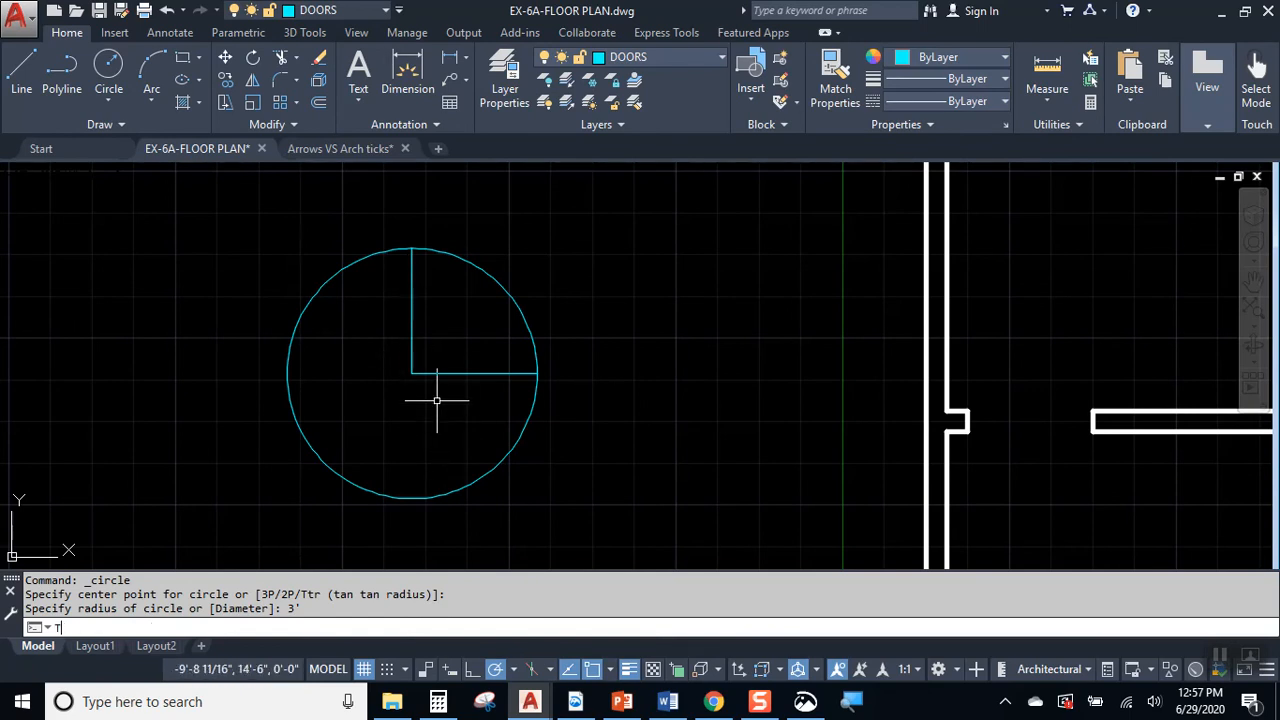
type("R")
key("Return")
key("Return")
left_click(335, 316)
left_click(302, 281)
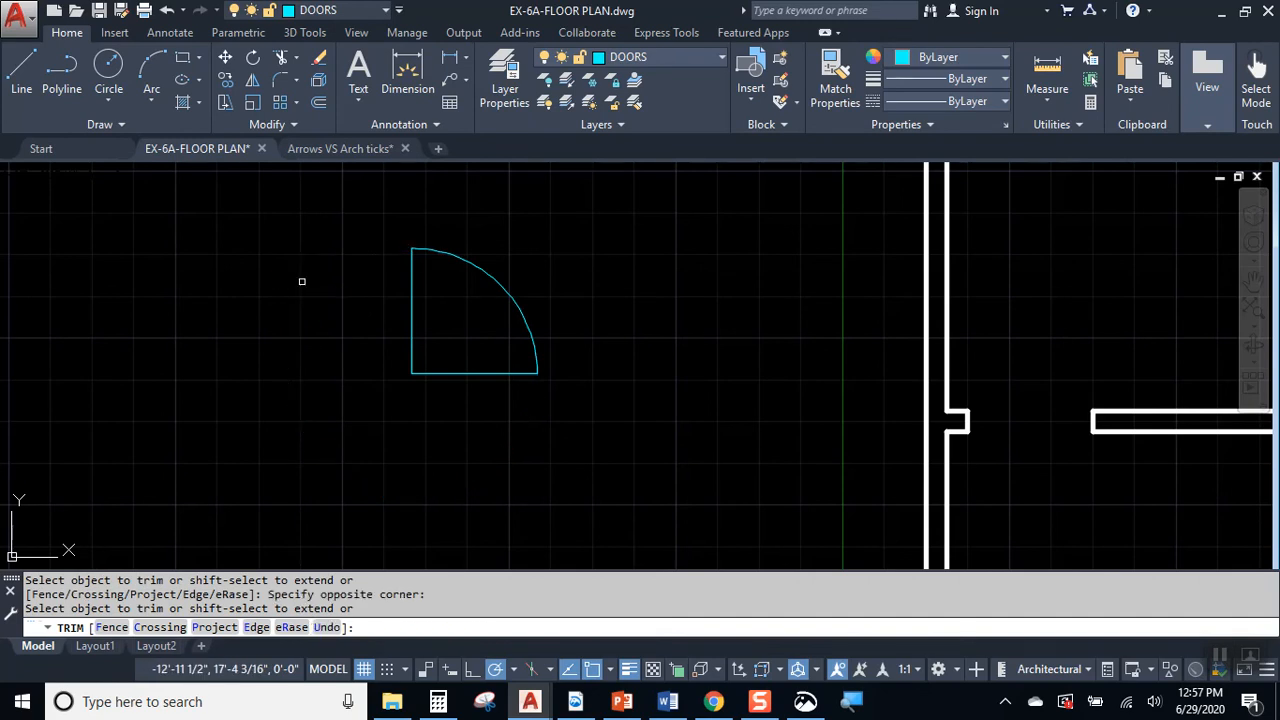
key("Escape")
Delete the horizontal line below the door swing arc.
left_click(479, 373)
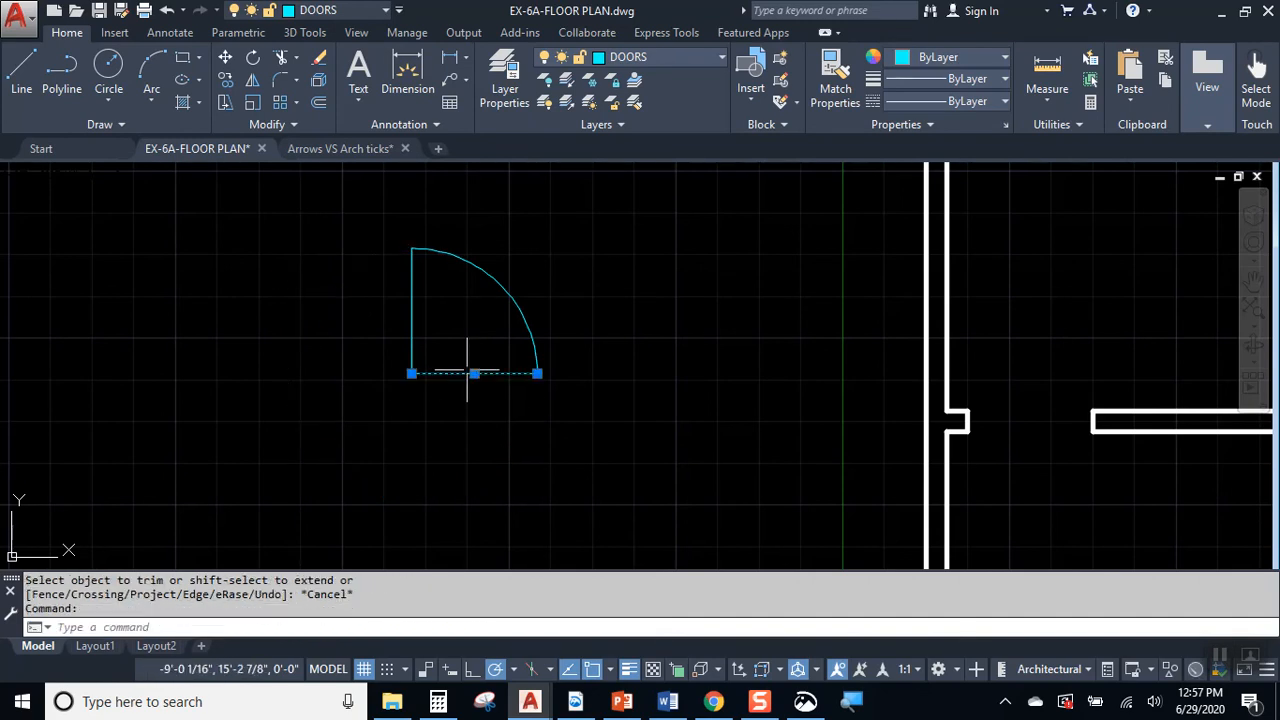
key("Delete")
mouse_move(549, 410)
middle_mouse_down()
mouse_move(534, 434)
mouse_move(500, 423)
middle_mouse_up()
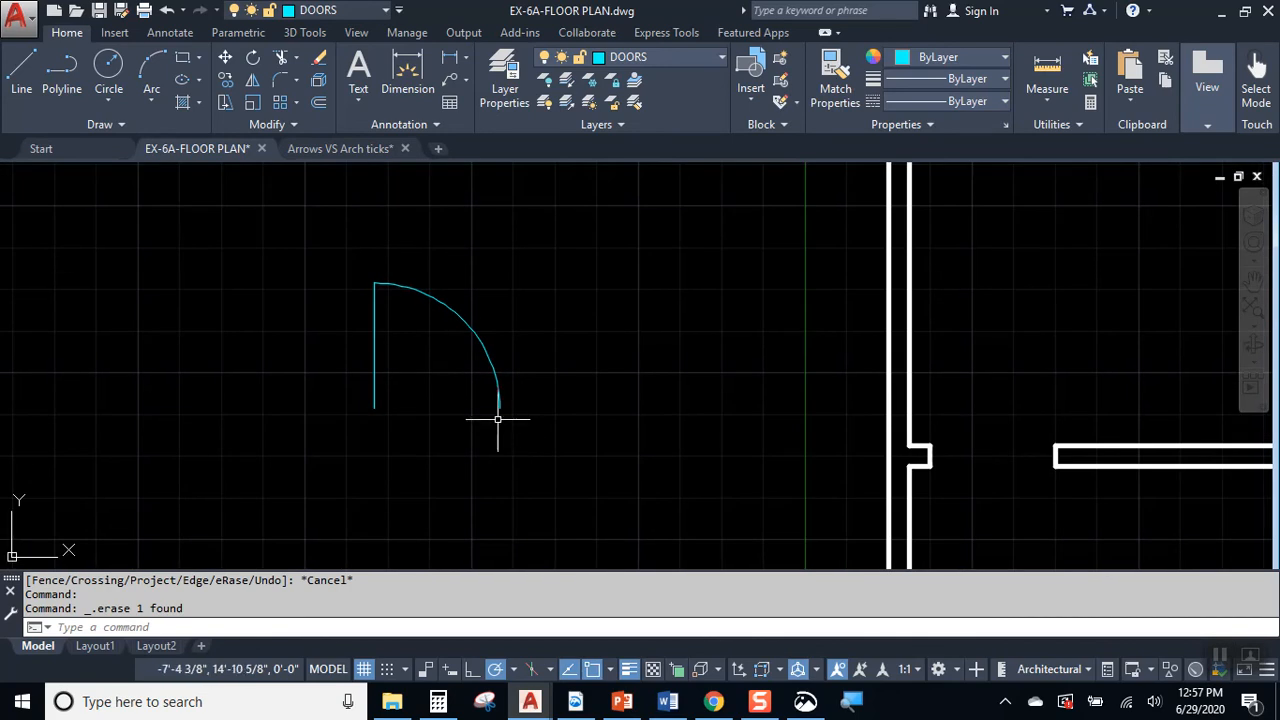
Select the door leaf line and the swing arc in turn to check whether they are separate objects.
left_click(372, 335)
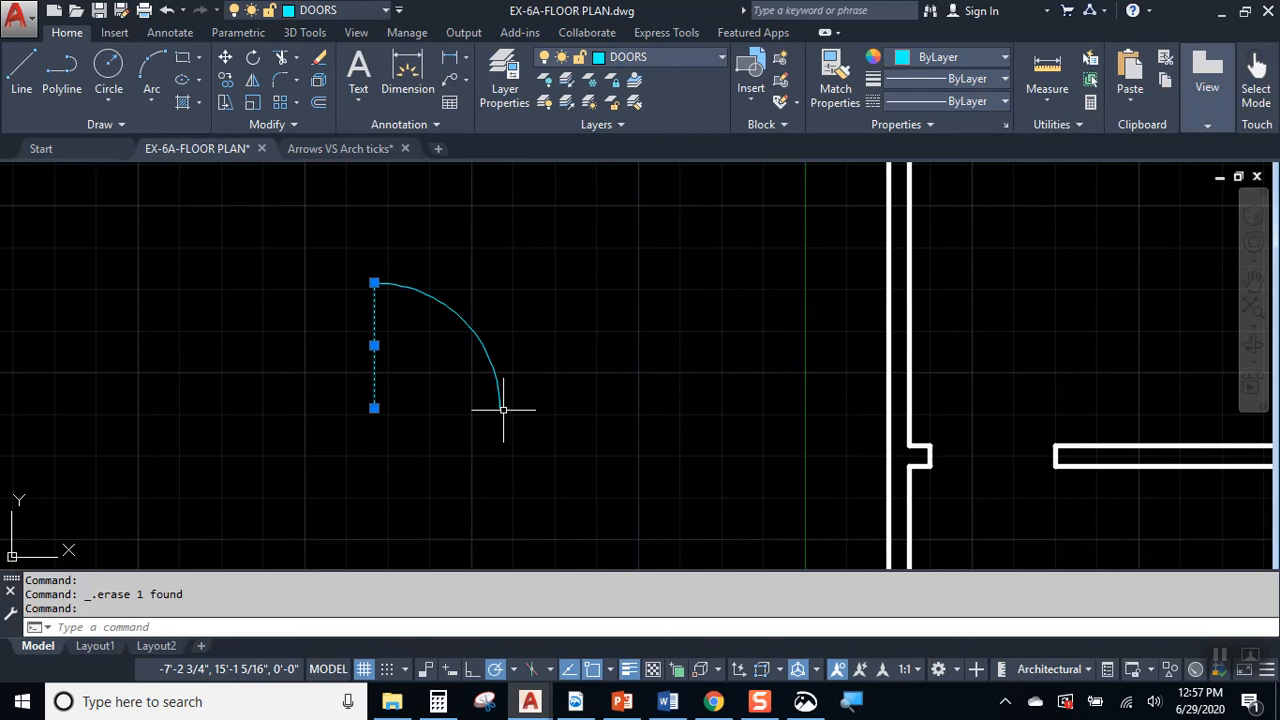
key("Escape")
left_click(494, 370)
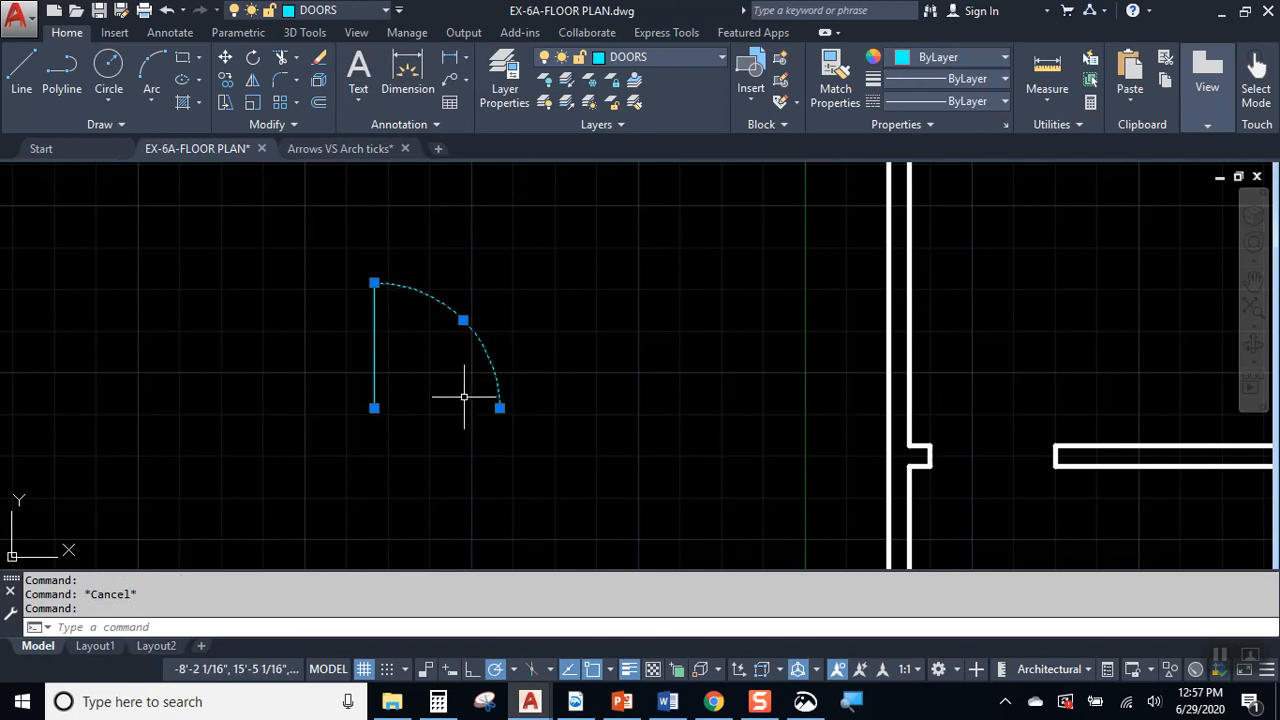
Move the door leaf and swing arc from the leaf's lower end to the upper corner of the left interior opening's left jamb.
key("Escape")
left_click(557, 418)
left_click(314, 257)
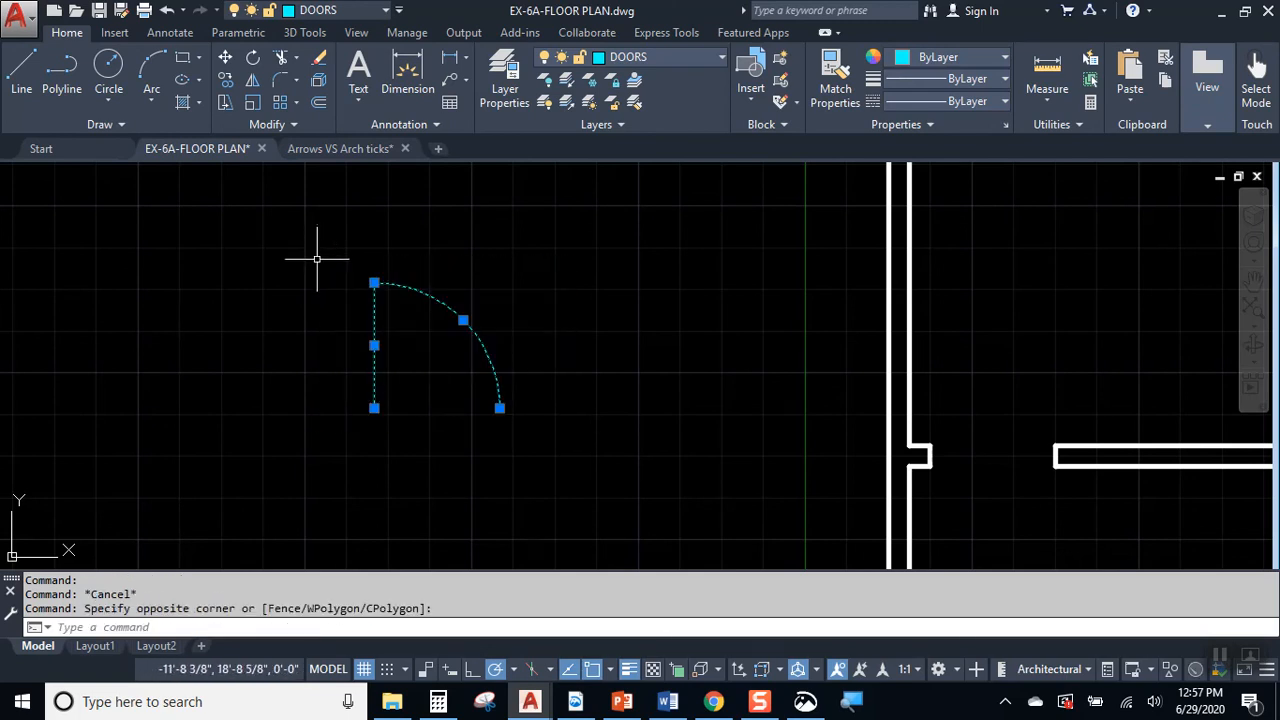
left_click(226, 58)
left_click(374, 408)
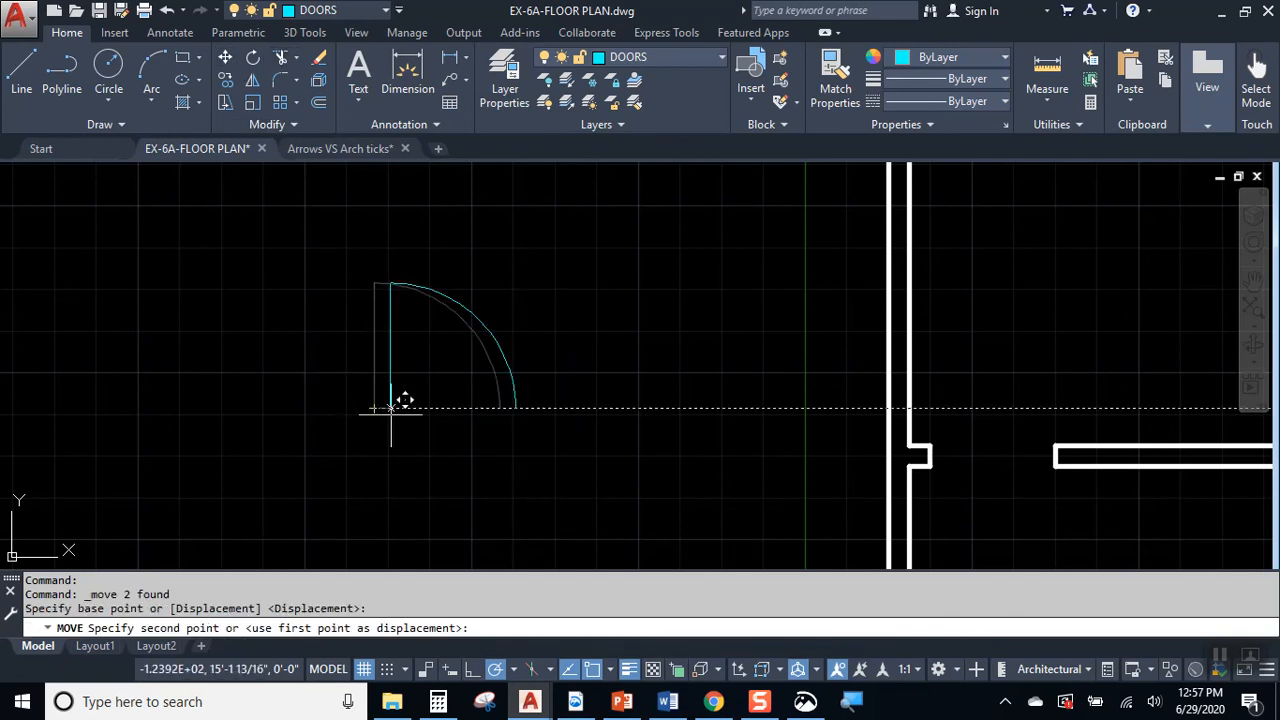
left_click(930, 446)
middle_click_drag(714, 415, 286, 351)
scroll(610, 330, "up", 3)
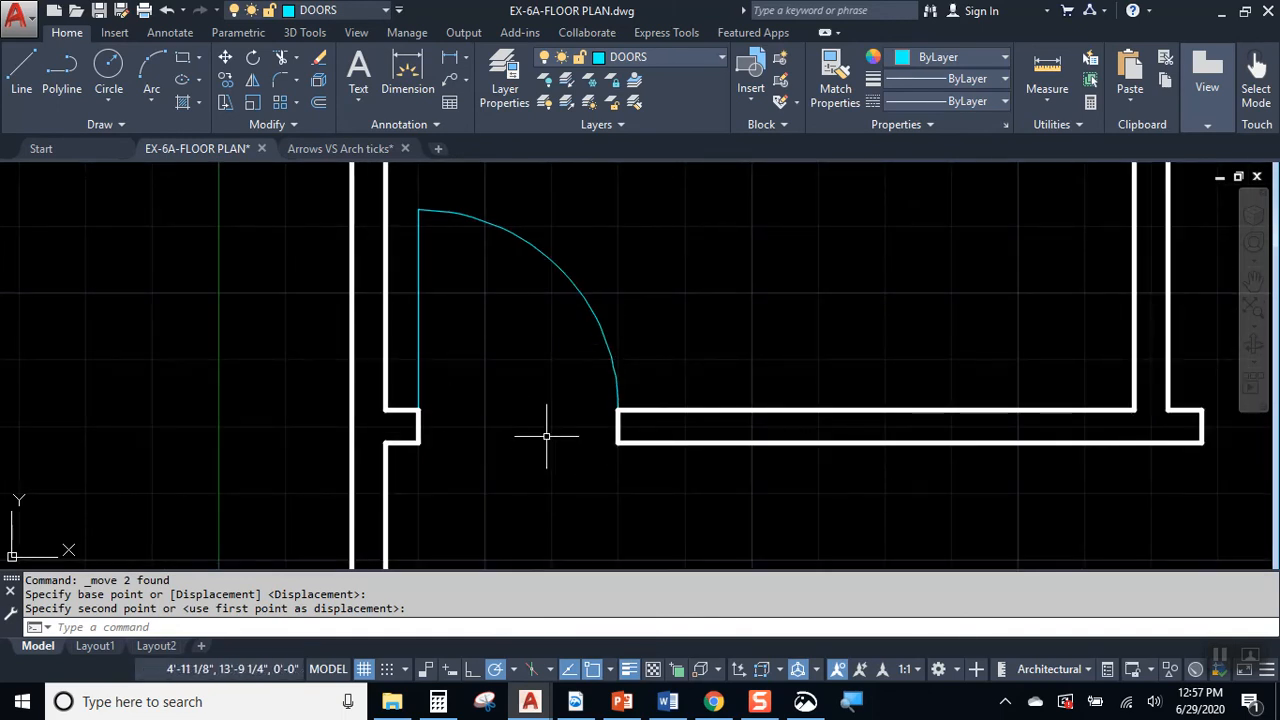
middle_click_drag(546, 434, 420, 470)
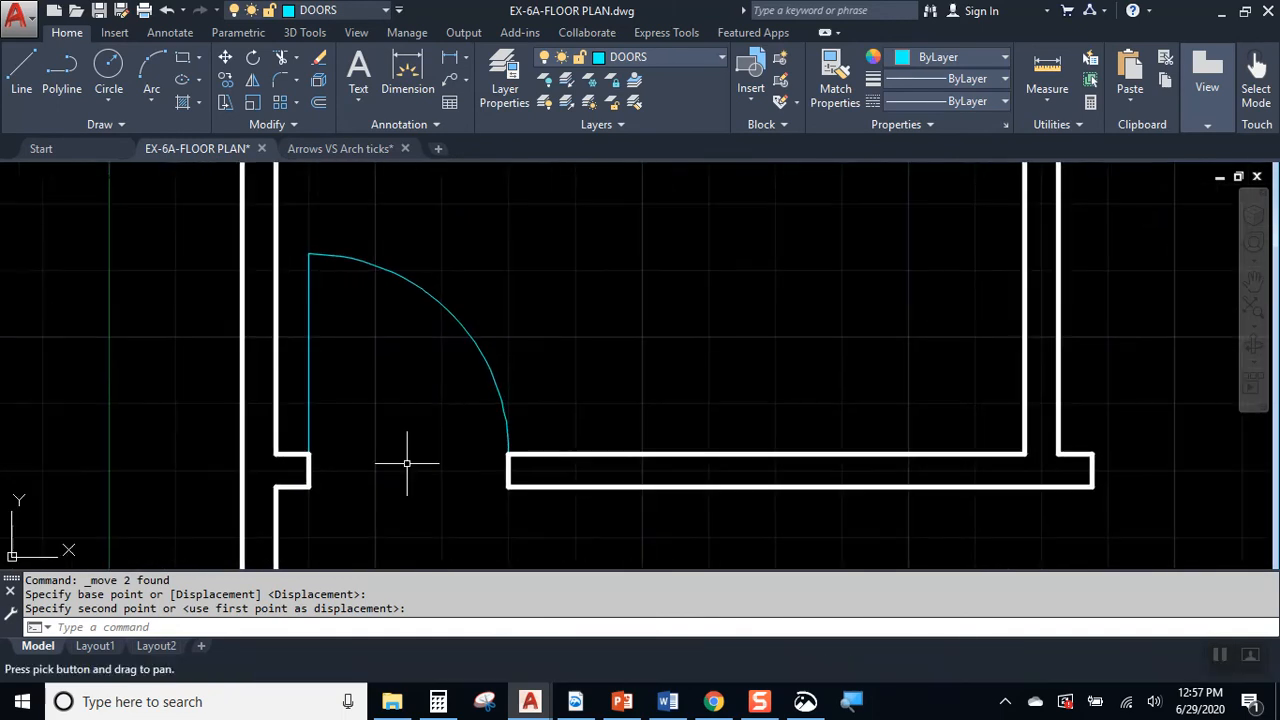
Select the leaf line and swing arc of the placed door to check whether they are separate objects.
left_click(400, 278)
left_click(308, 307)
left_click(320, 302)
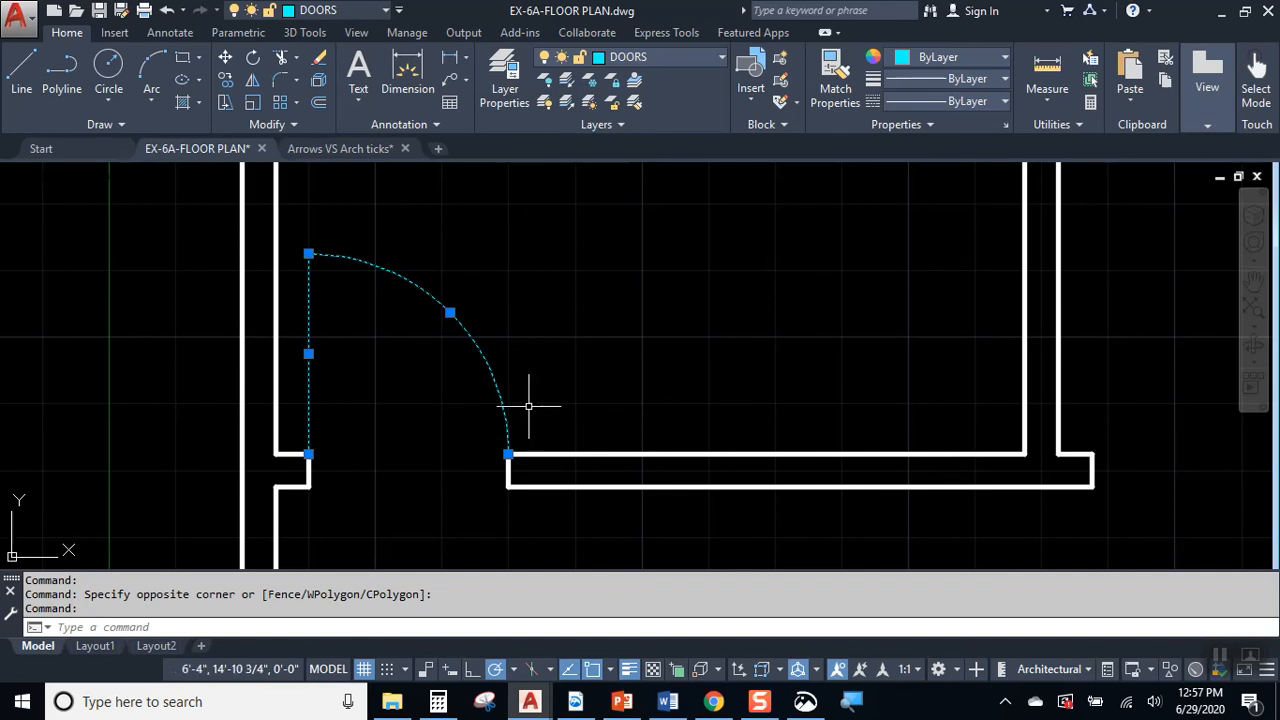
key("Escape")
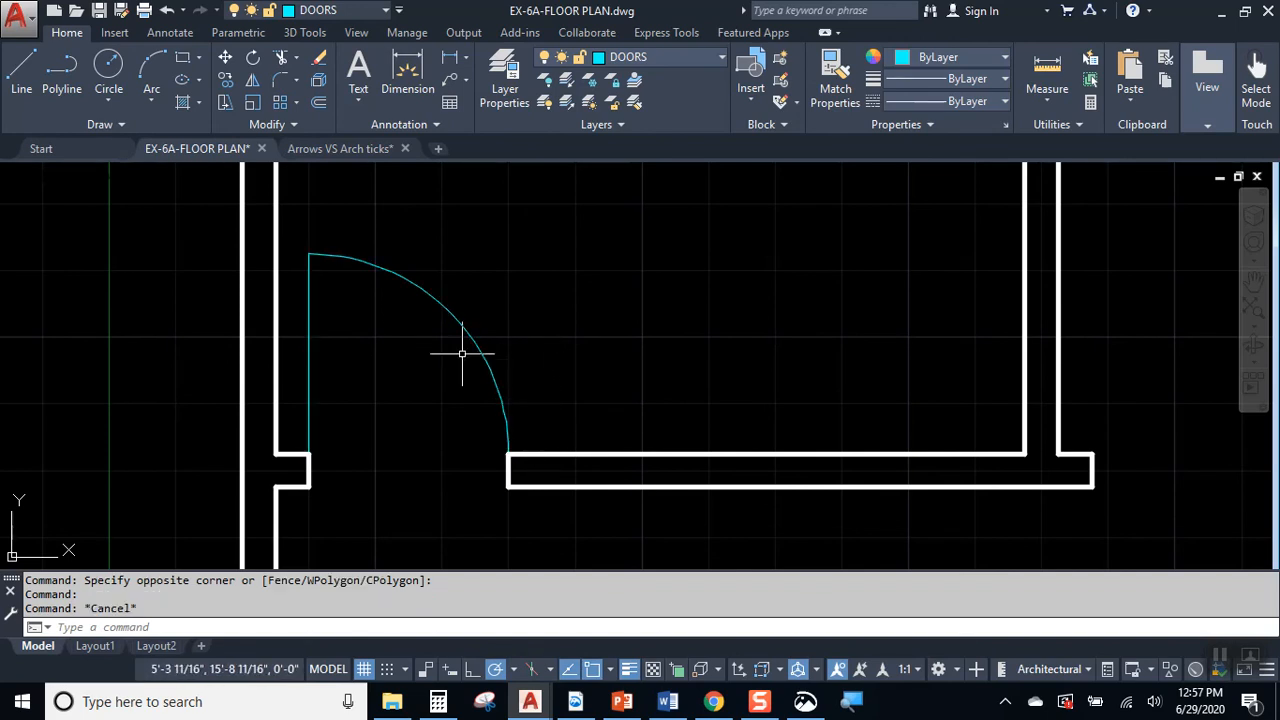
left_click(424, 294)
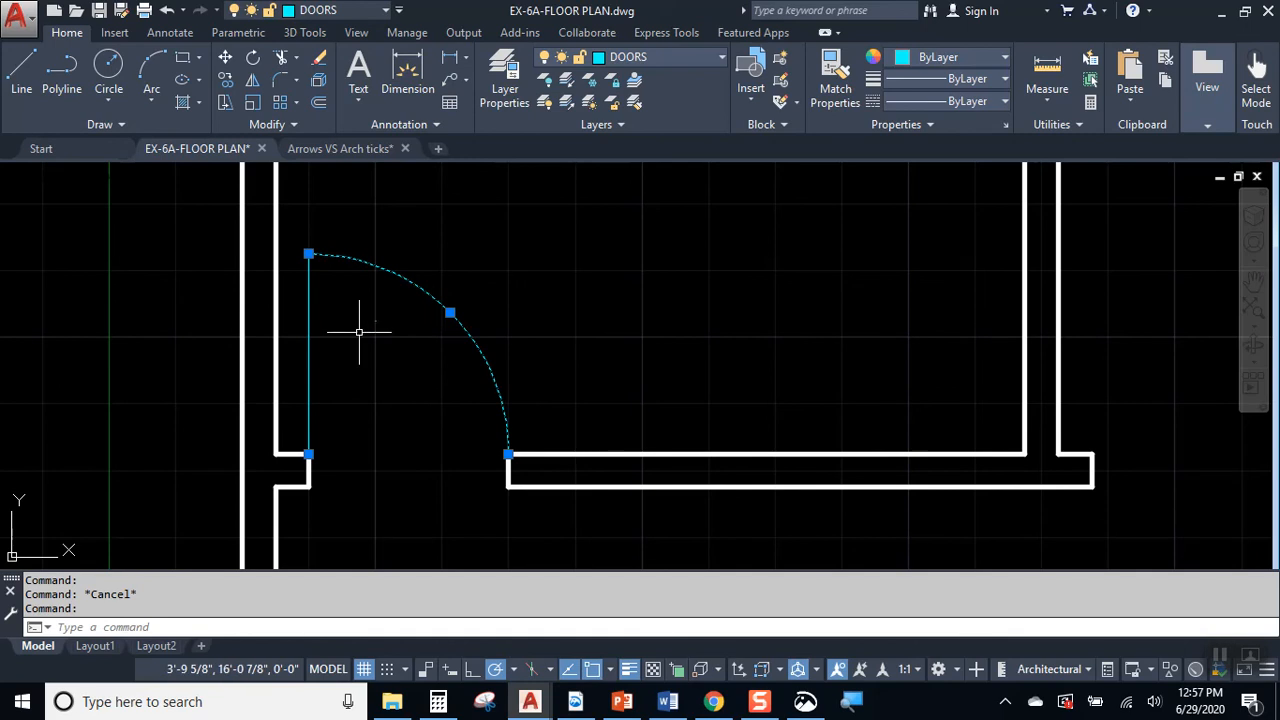
left_click(309, 294)
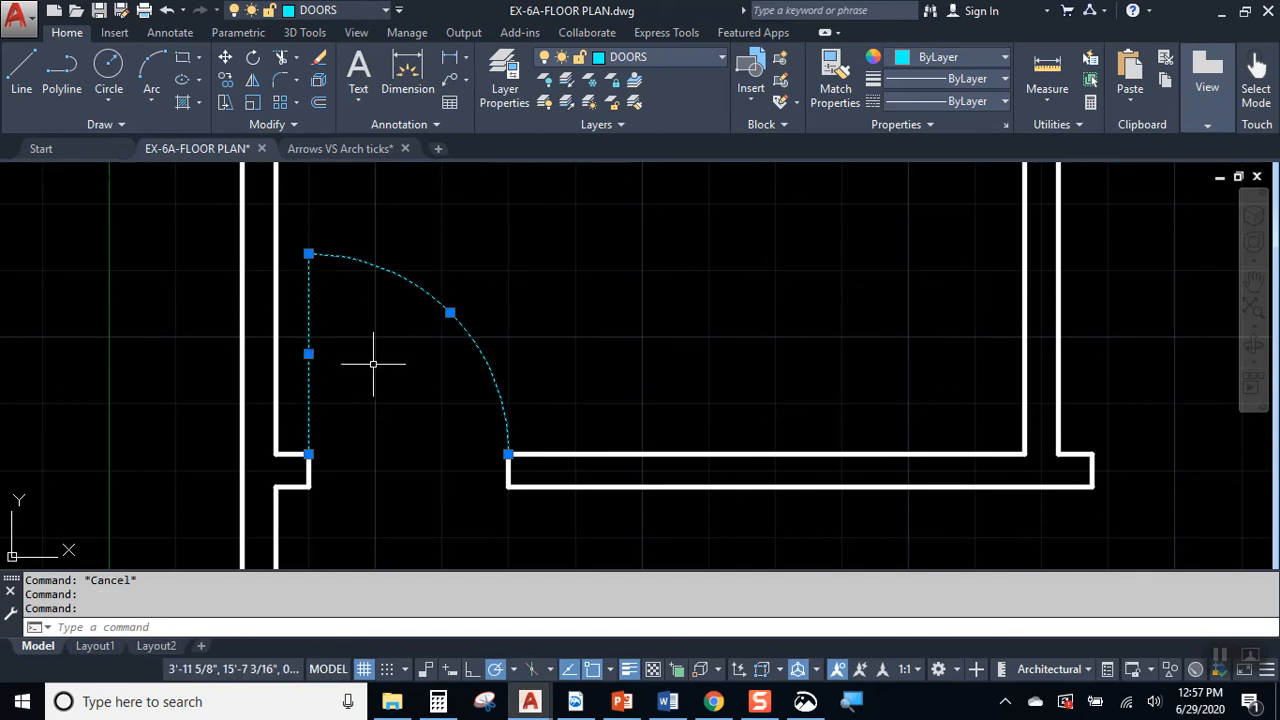
key("Escape")
left_click(410, 287)
left_click(400, 268)
key("Escape")
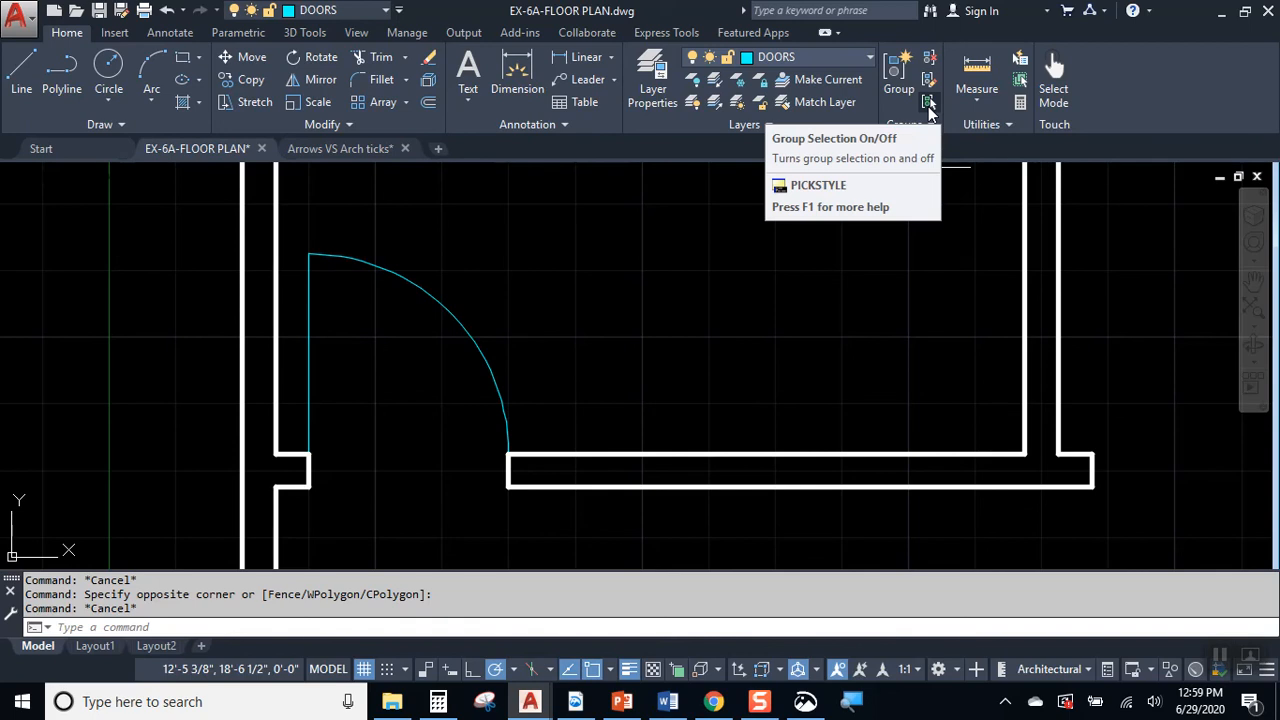
Turn on group selection and group the door's swing arc and leaf line together.
left_click(929, 104)
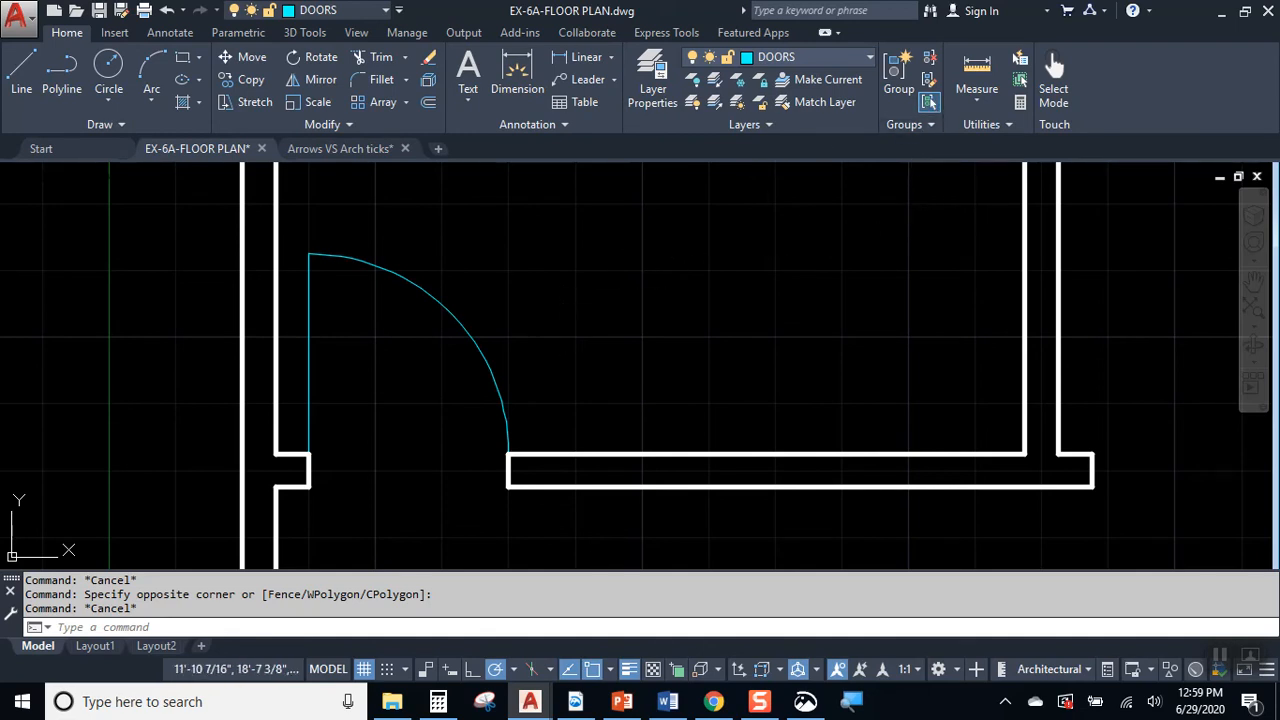
middle_click_drag(537, 326, 667, 320)
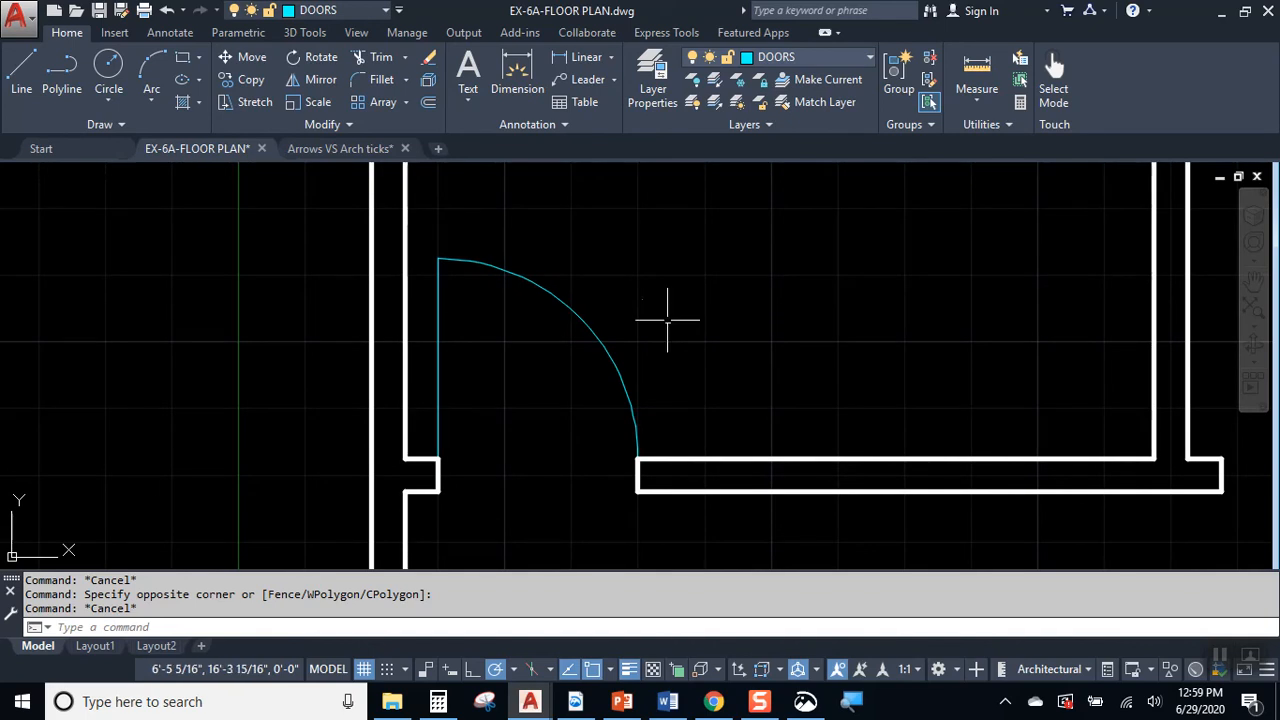
left_click(704, 363)
left_click(665, 251)
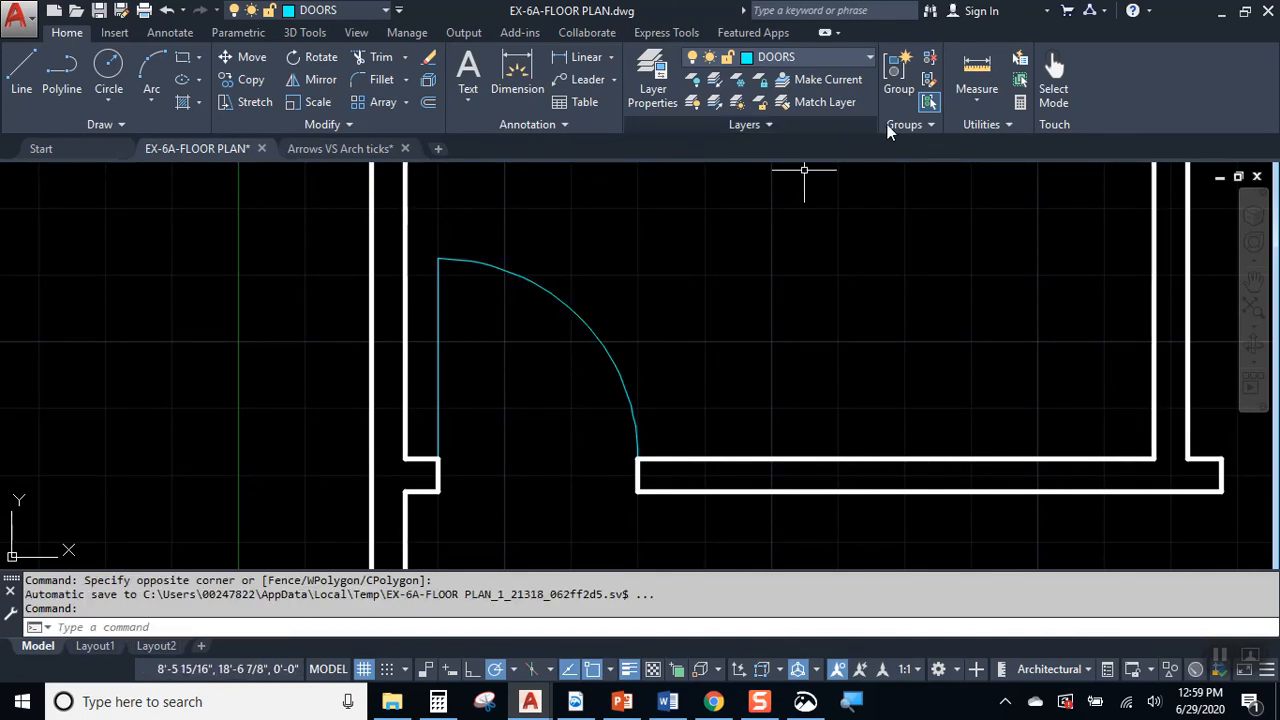
left_click(897, 80)
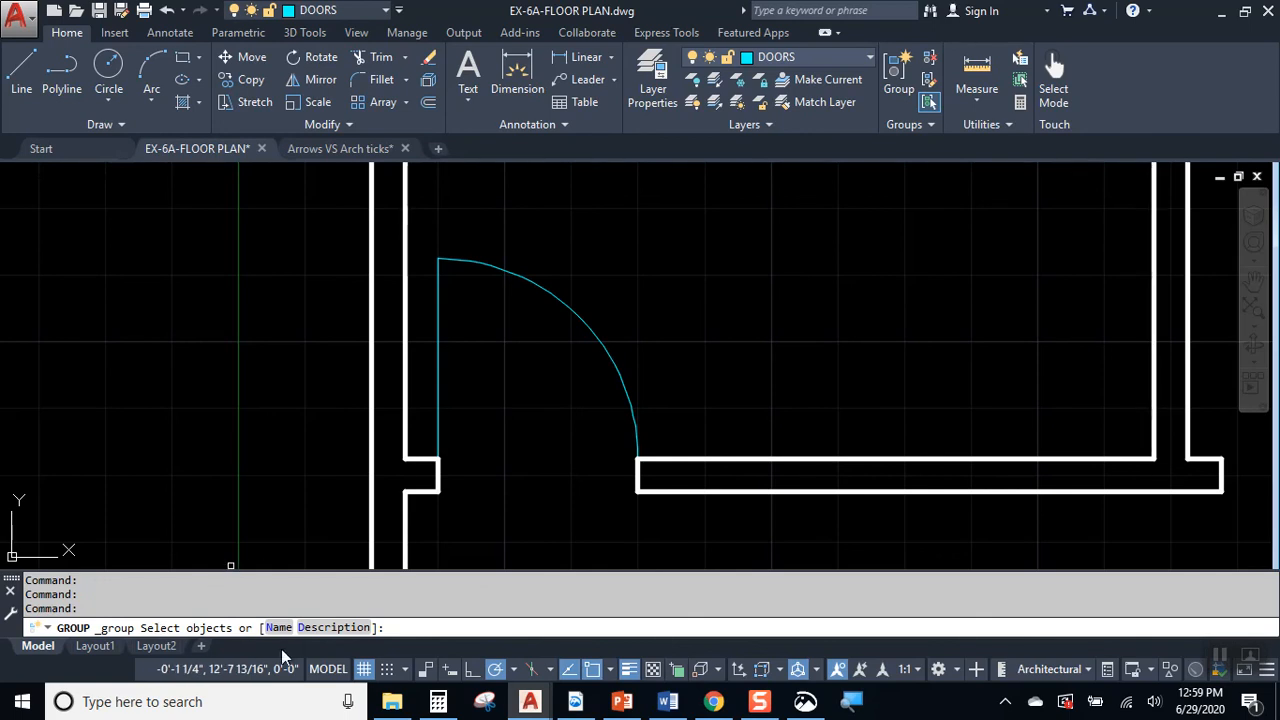
left_click(588, 326)
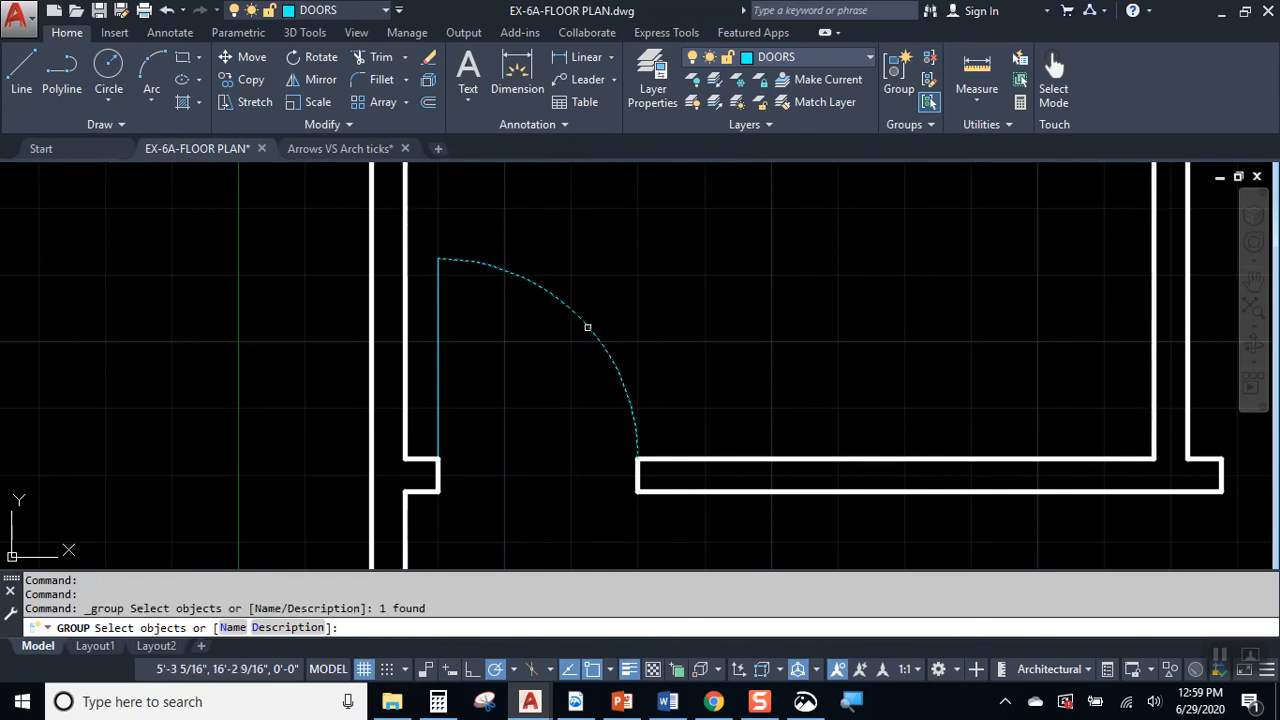
left_click(439, 310)
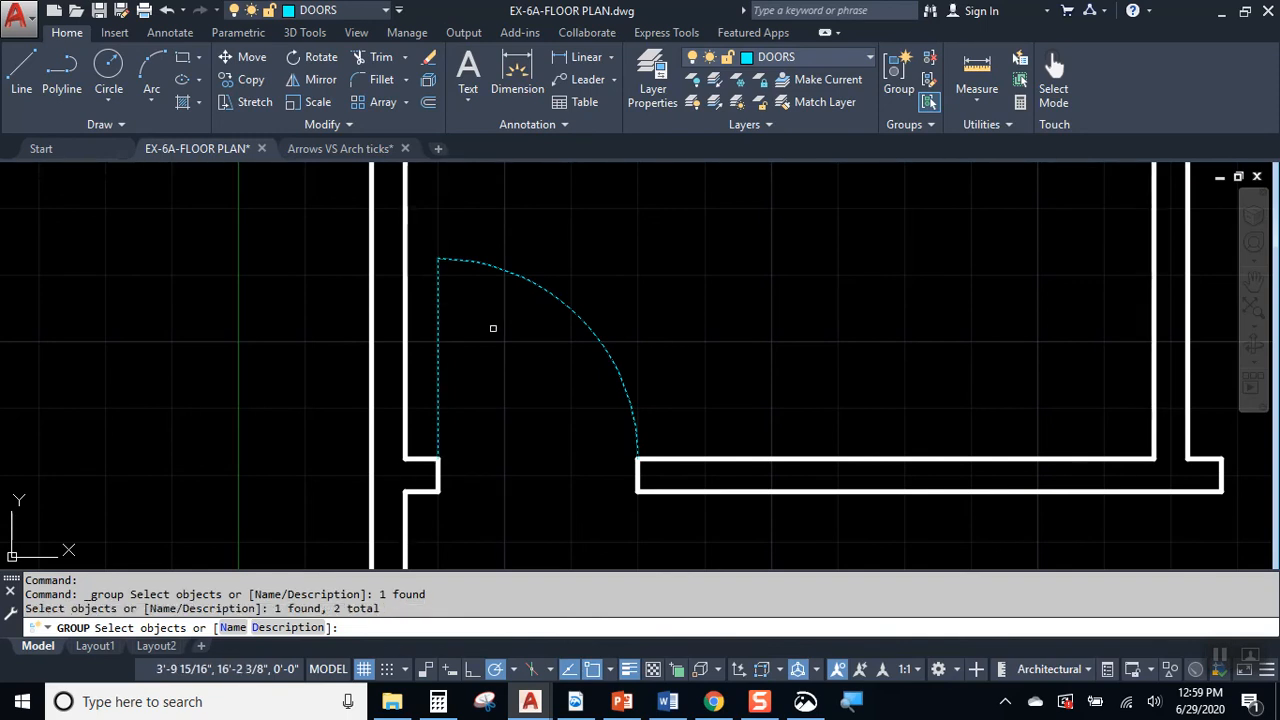
key("Return")
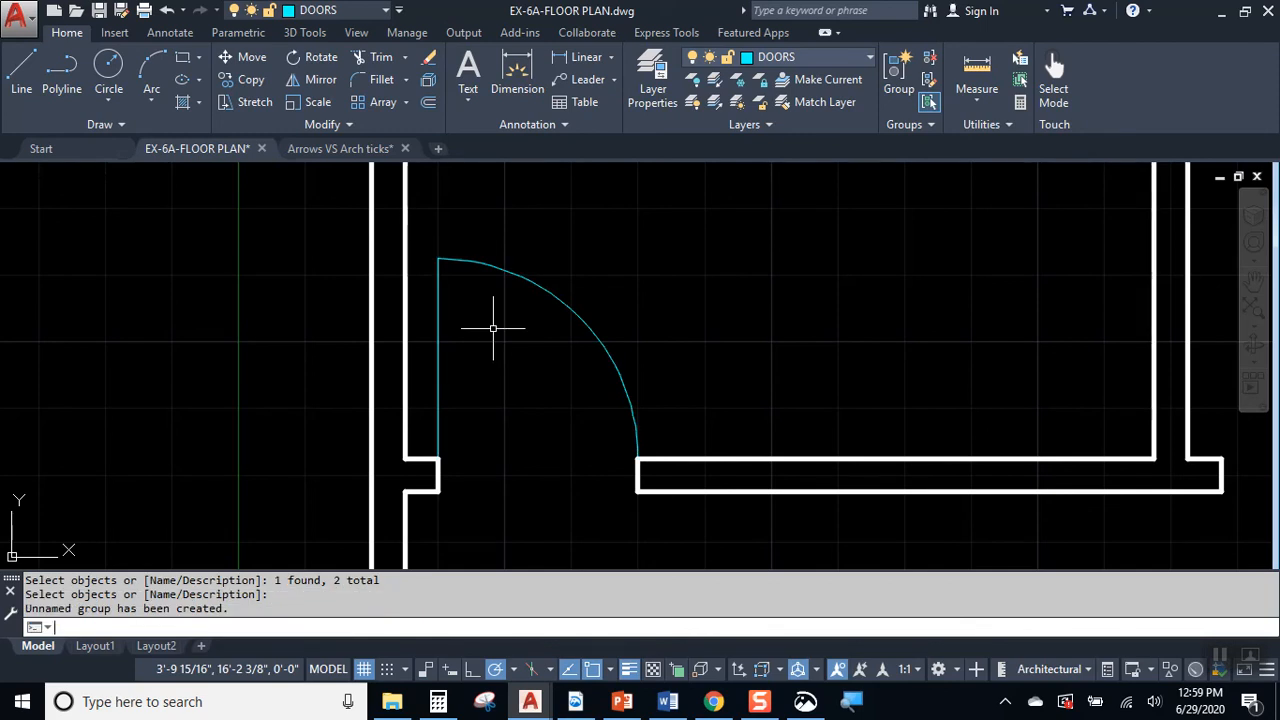
Move the door group by its centre grip to the empty area outside the left exterior wall.
left_click(573, 297)
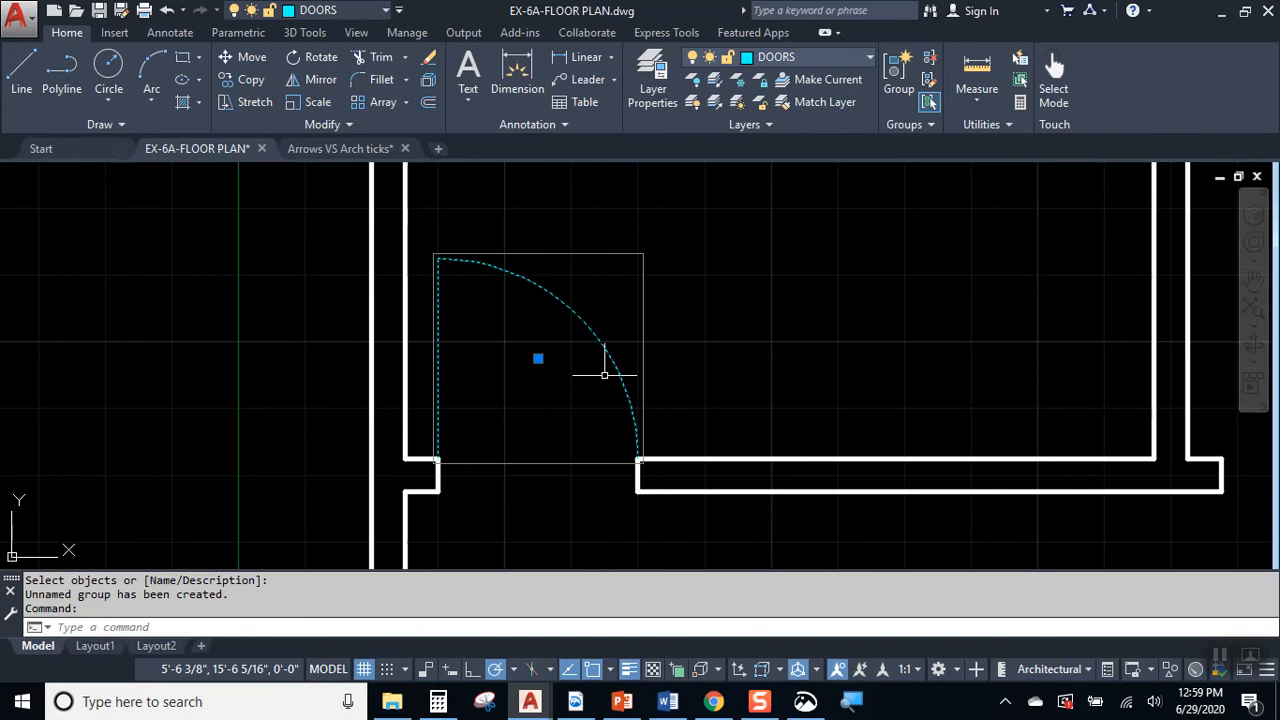
left_click(538, 357)
left_click(767, 280)
left_click(767, 280)
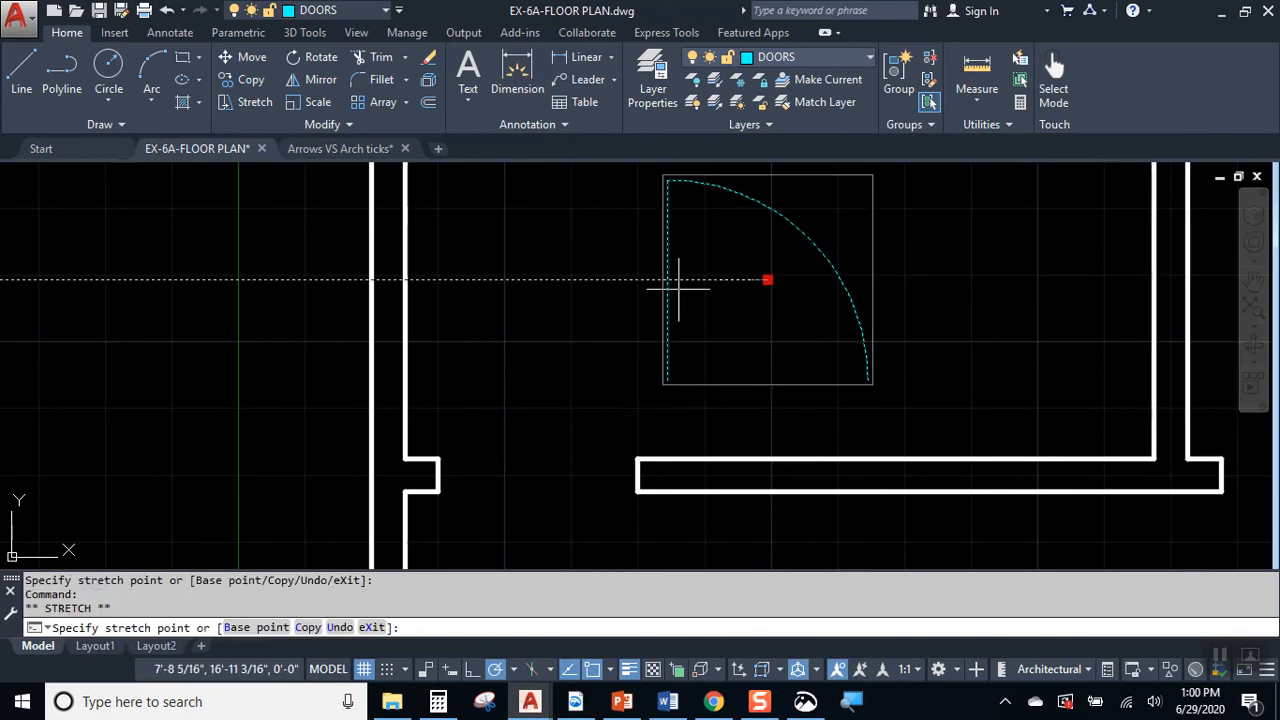
left_click(219, 315)
key("Escape")
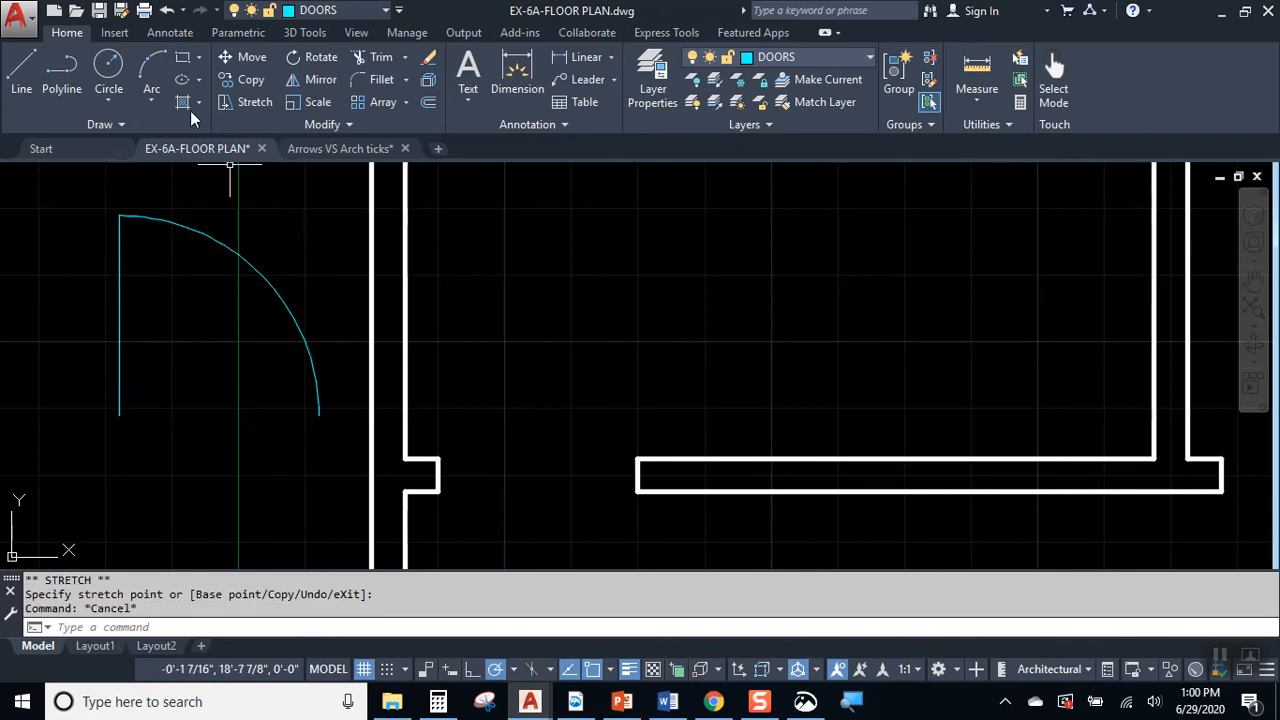
Move the door group by the leaf's lower end back to the upper corner of the left interior opening's left jamb.
left_click(240, 57)
left_click(229, 251)
key("Return")
left_click(118, 416)
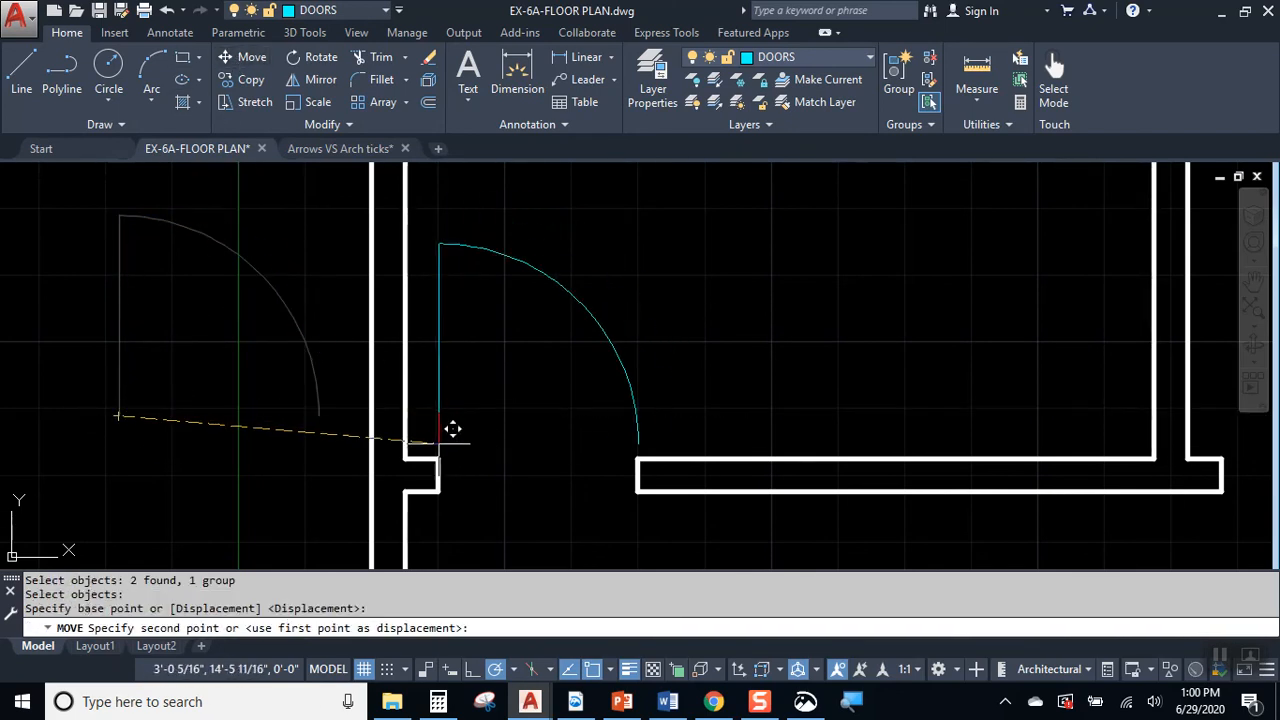
left_click(437, 458)
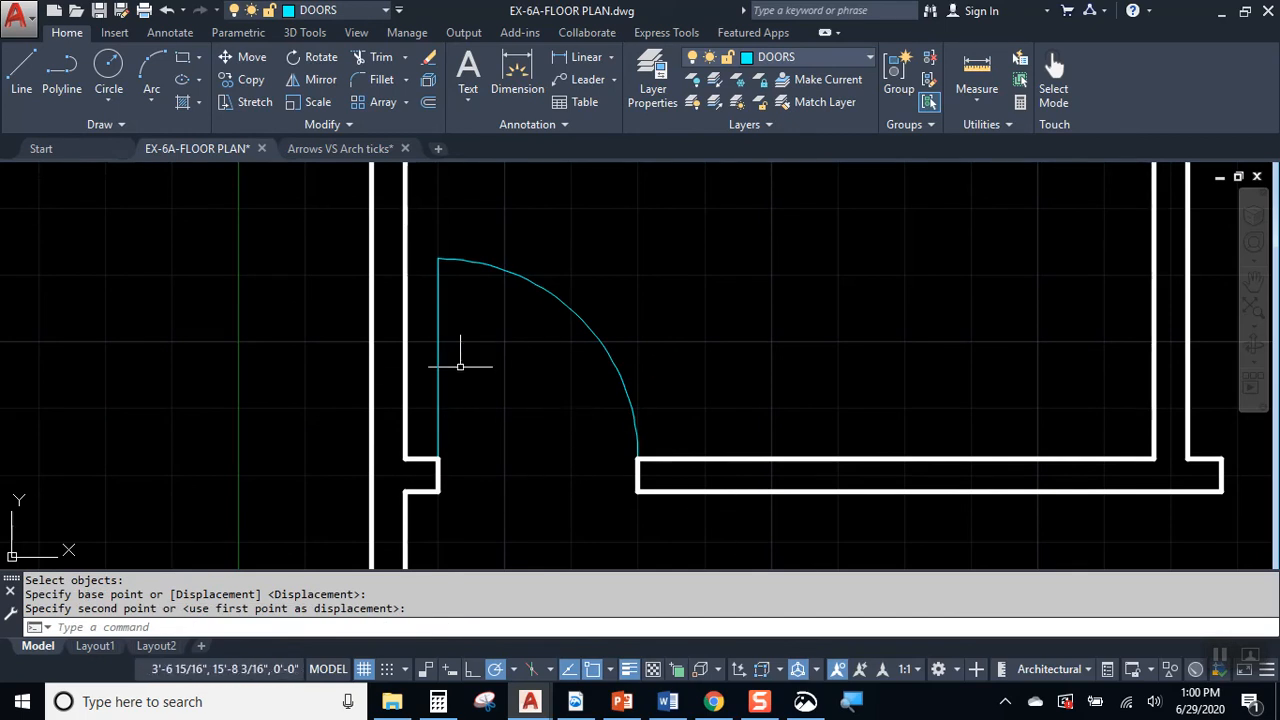
left_click(440, 325)
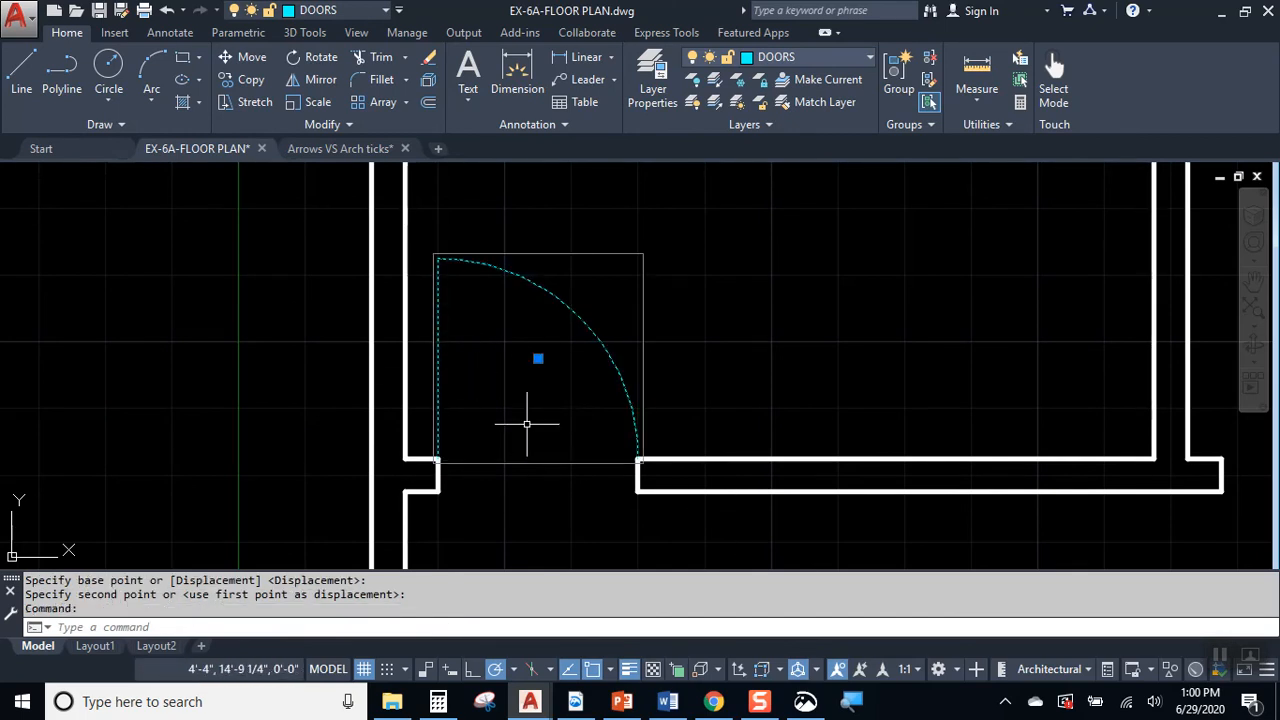
key("Escape")
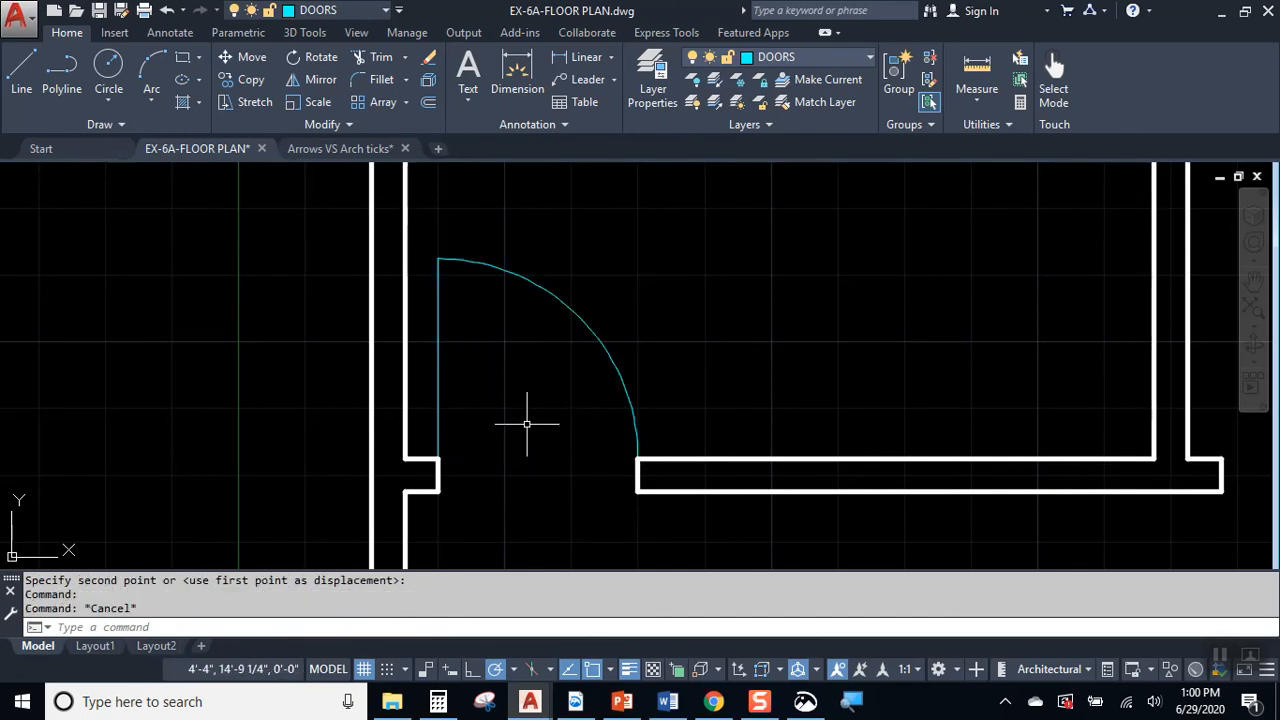
Copy the door group by the leaf's lower end onto the left jambs of the right interior opening and the lower exterior wall opening.
left_click(551, 297)
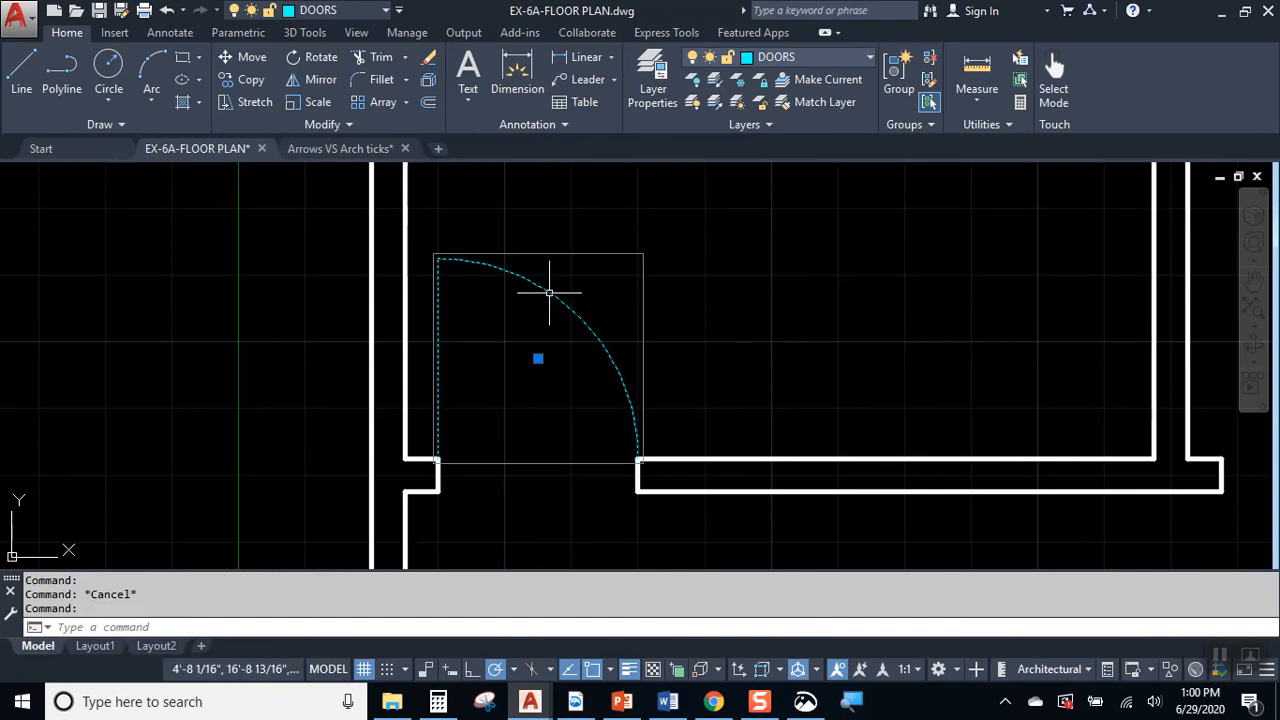
left_click(249, 80)
left_click(437, 460)
scroll(585, 475, "down", 2)
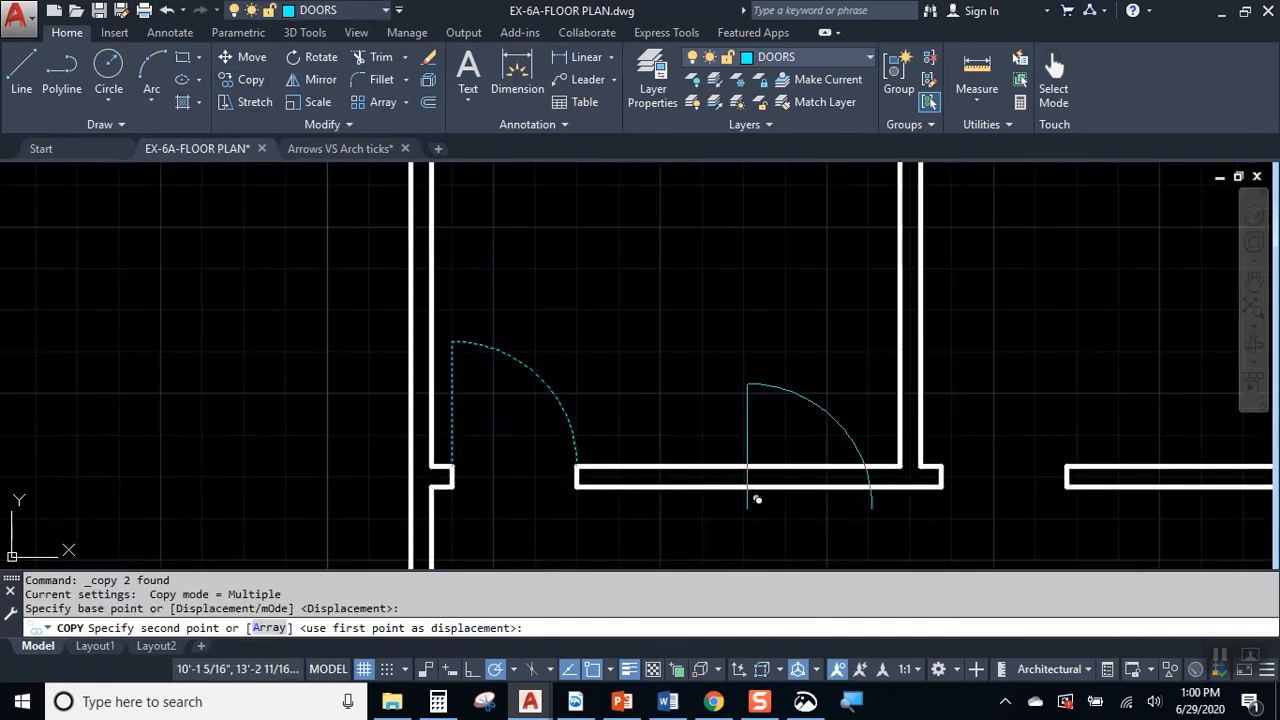
left_click(941, 466)
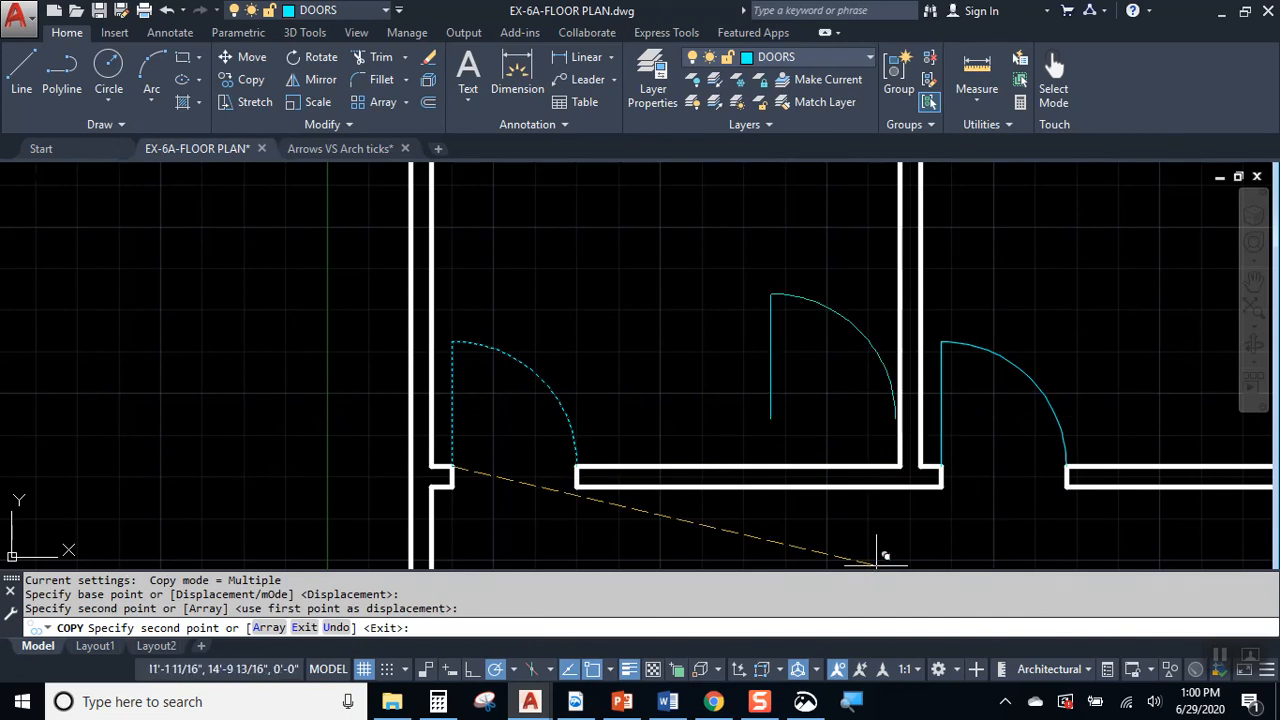
scroll(629, 430, "down", 4)
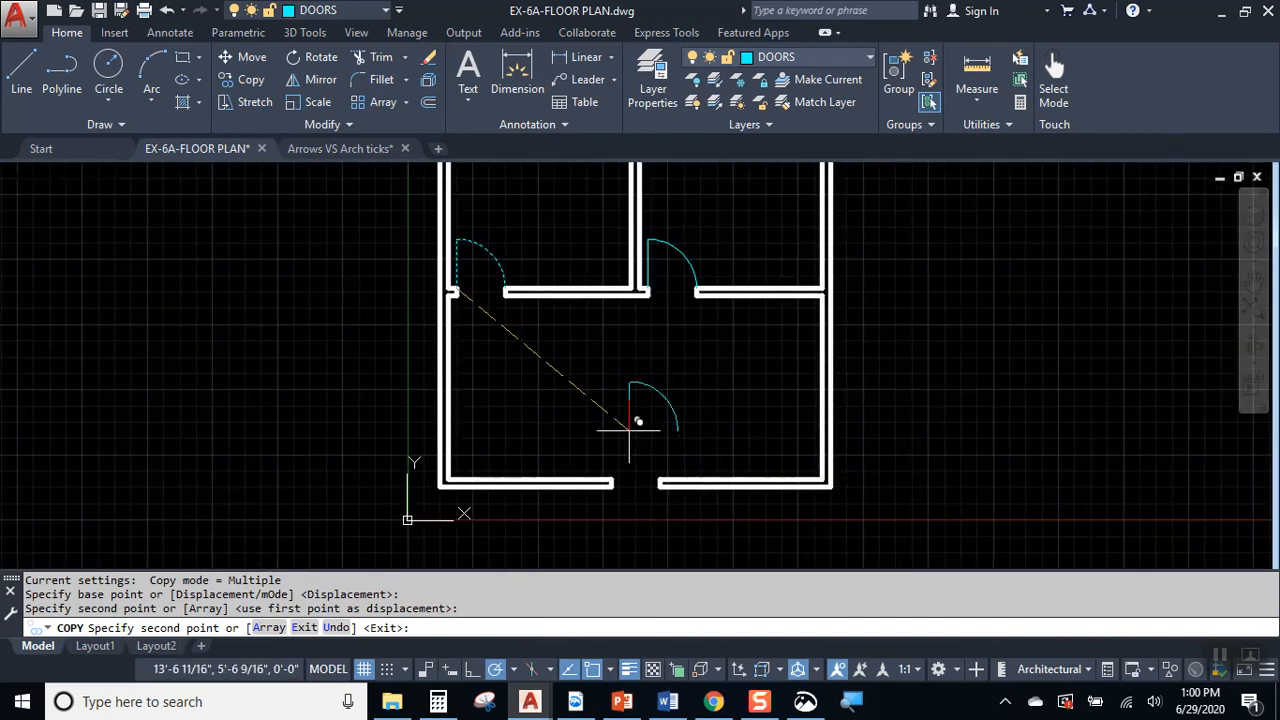
scroll(629, 430, "up", 4)
left_click(598, 490)
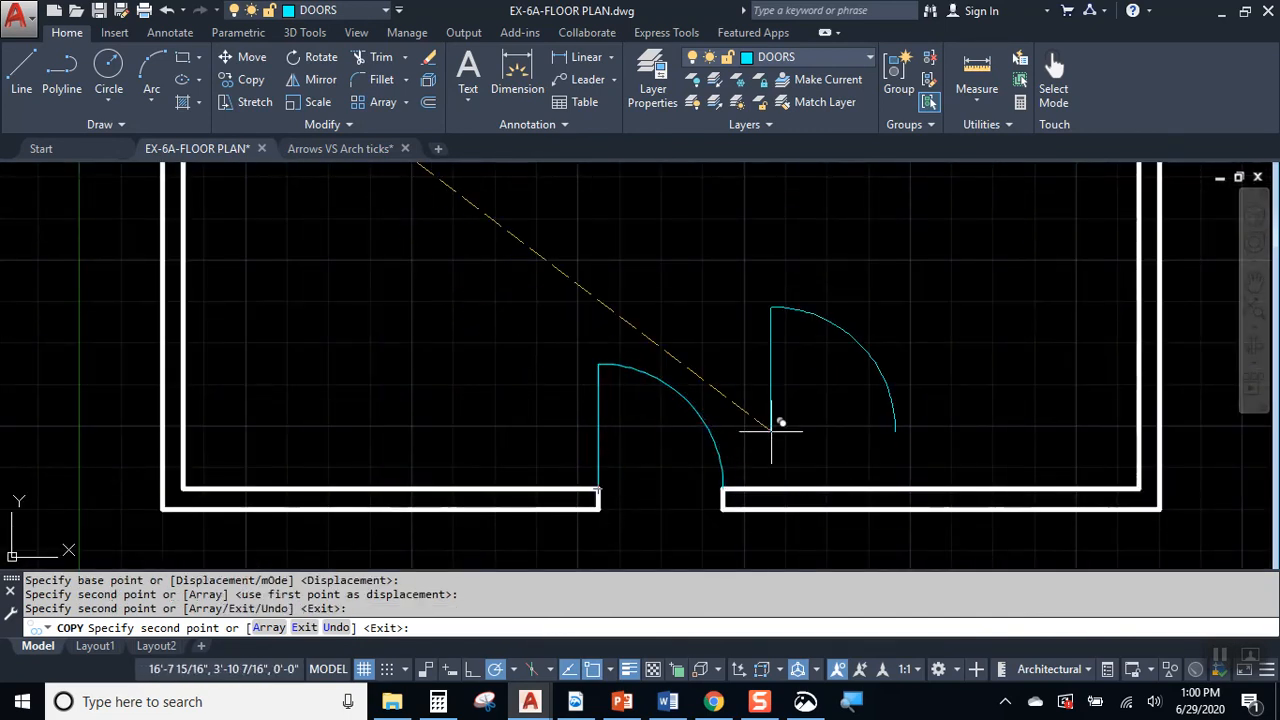
key("Escape")
Select the door symbols to check whether each one behaves as a single group.
left_click(690, 408)
mouse_move(783, 283)
middle_mouse_down()
mouse_move(793, 371)
mouse_move(759, 256)
middle_mouse_up()
left_click(773, 213)
left_click(757, 194)
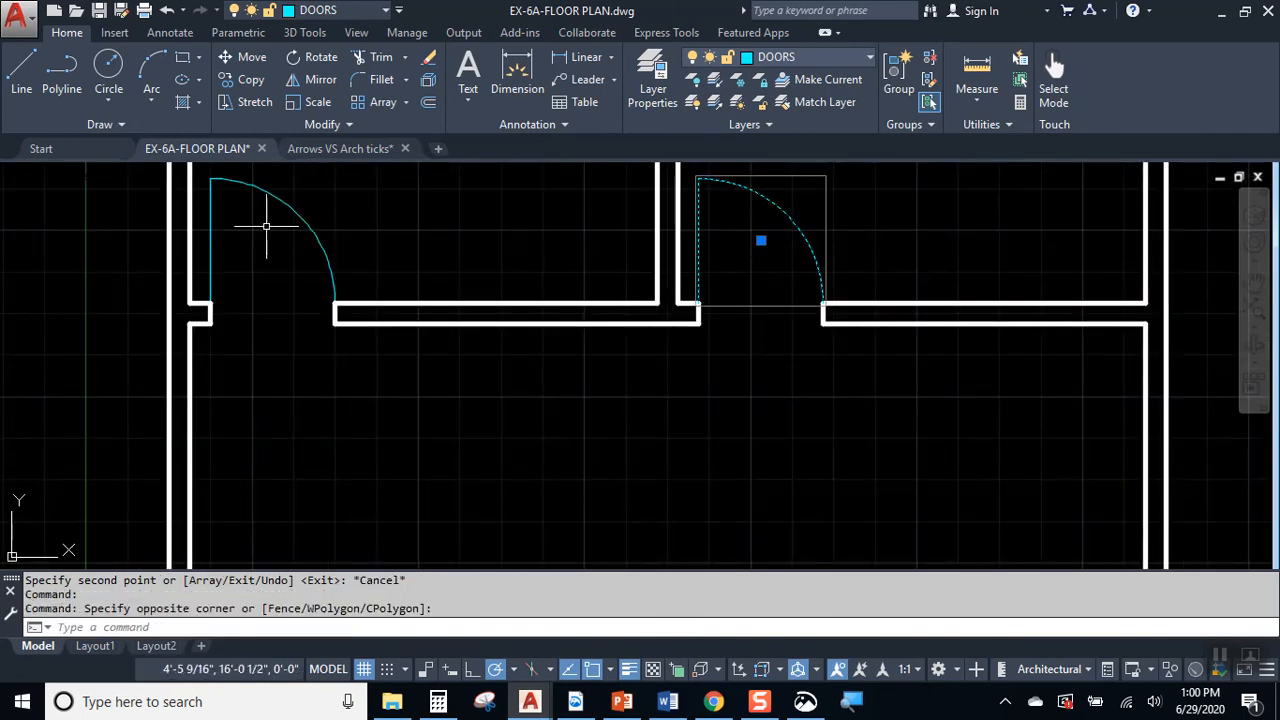
left_click(270, 192)
key("Escape")
key("Escape")
middle_click_drag(698, 246, 730, 370)
scroll(730, 370, "up", 2)
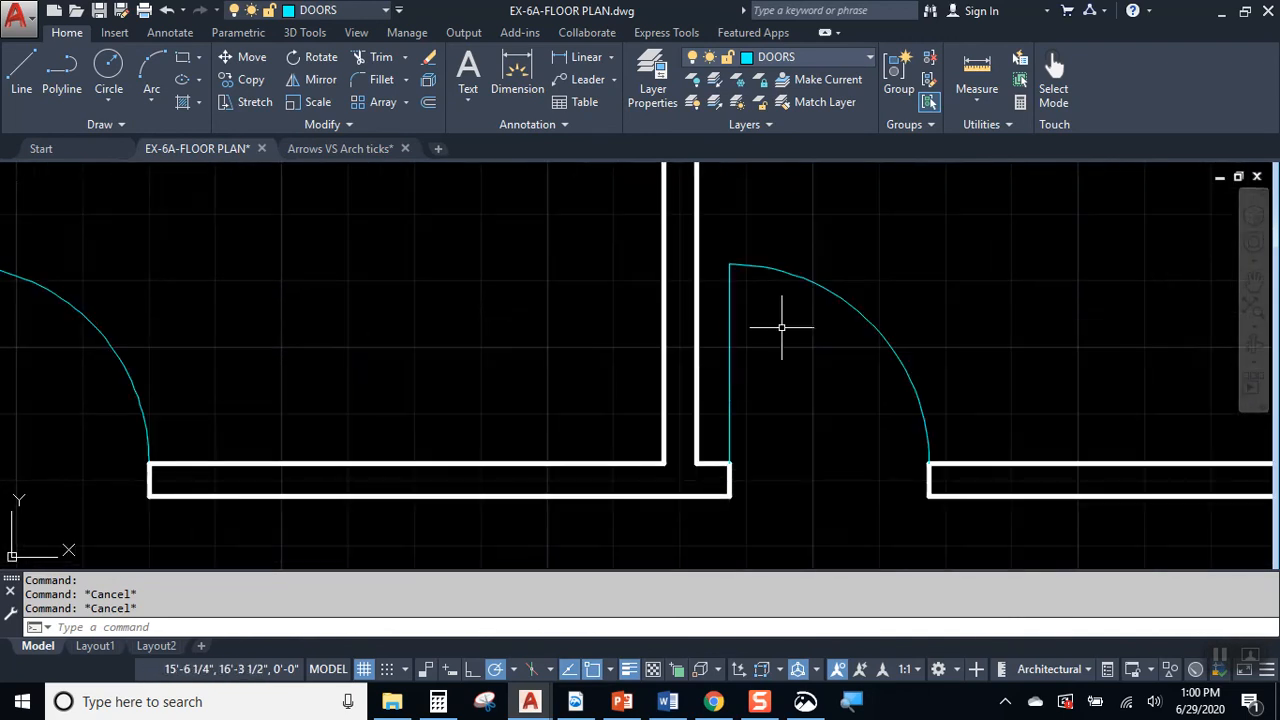
left_click(828, 293)
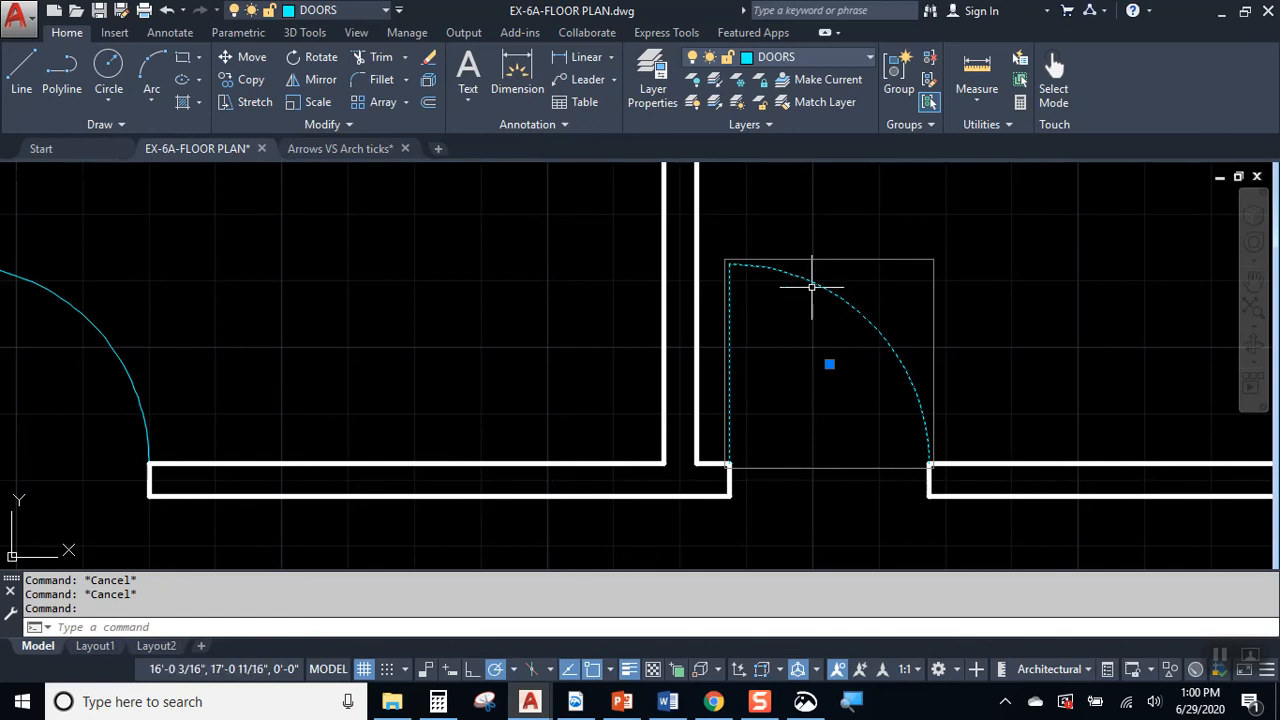
key("Escape")
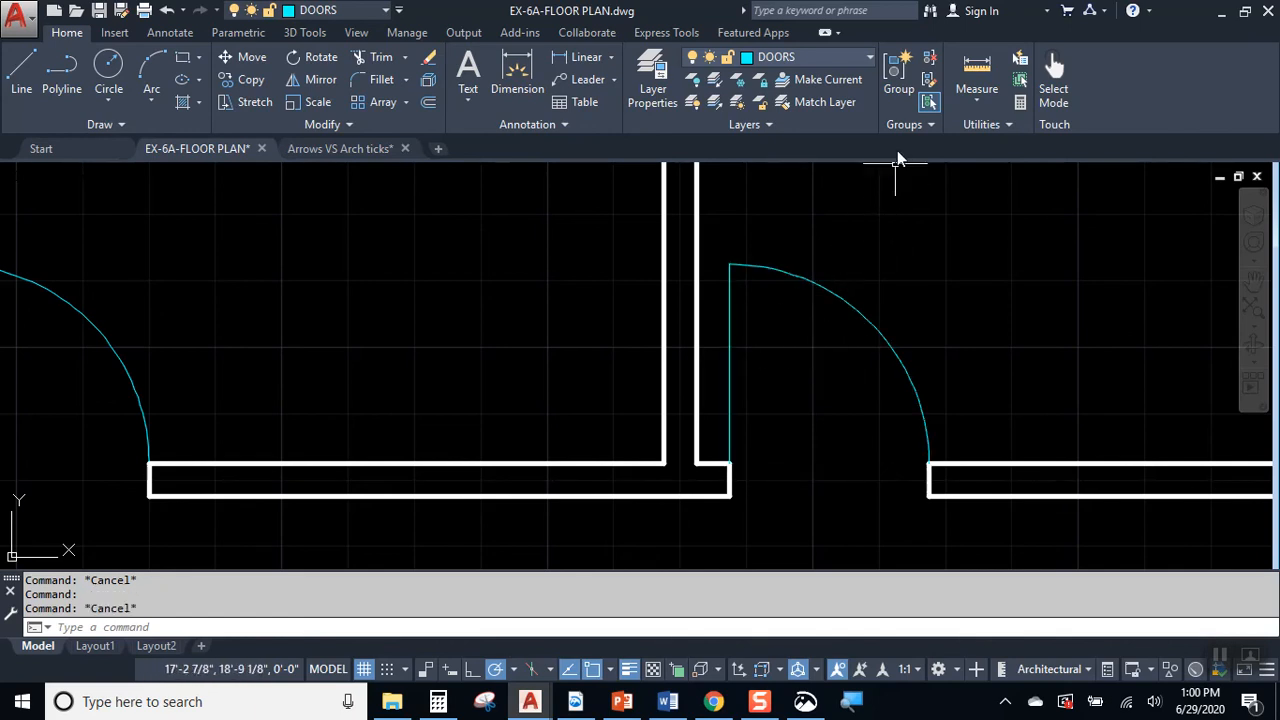
Turn off group selection and select only the swing arc of the right interior door.
left_click(930, 104)
left_click(843, 298)
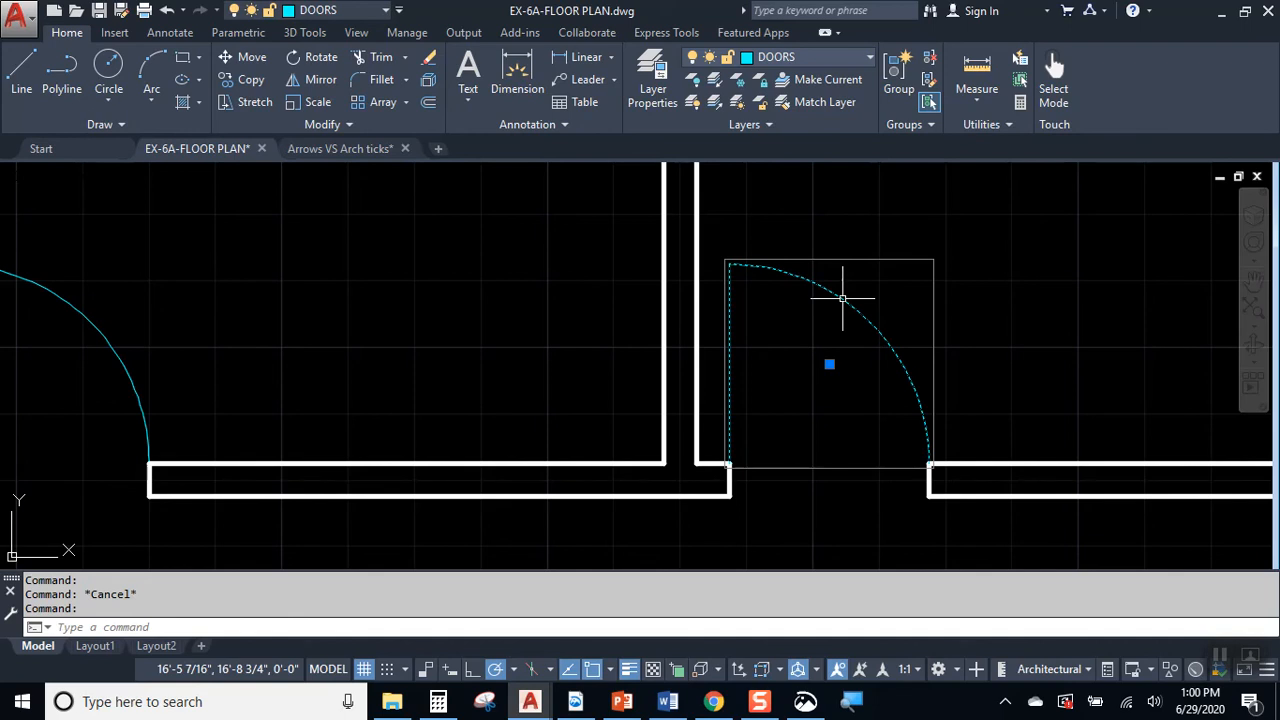
left_click(931, 103)
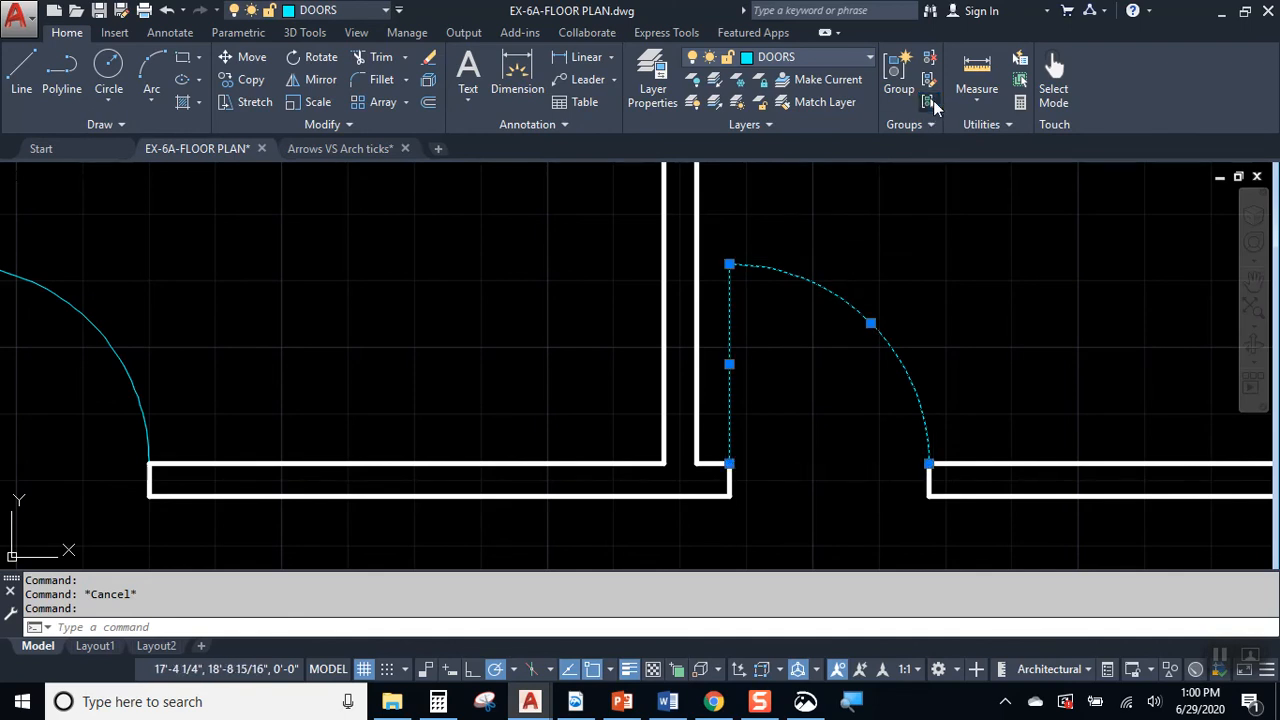
key("Escape")
left_click(822, 281)
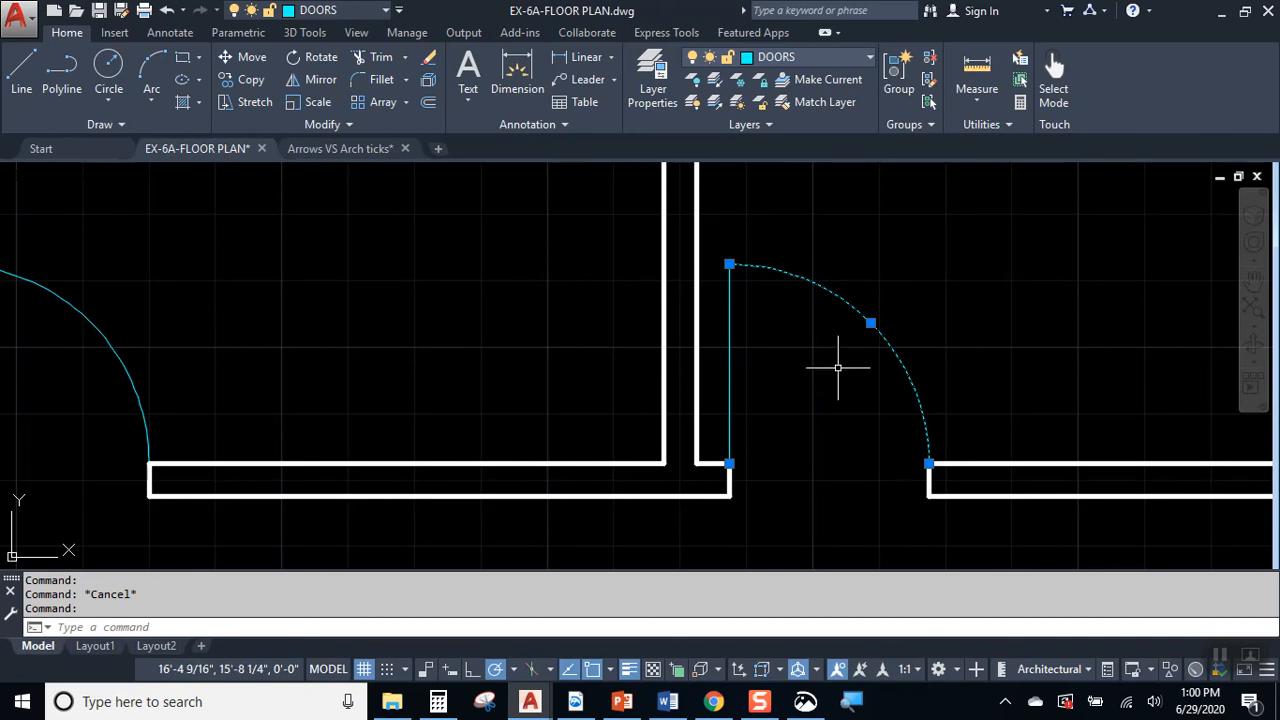
Select the right interior door's leaf on its own, and turn on group selection to select the whole door symbol.
key("Escape")
left_click(733, 305)
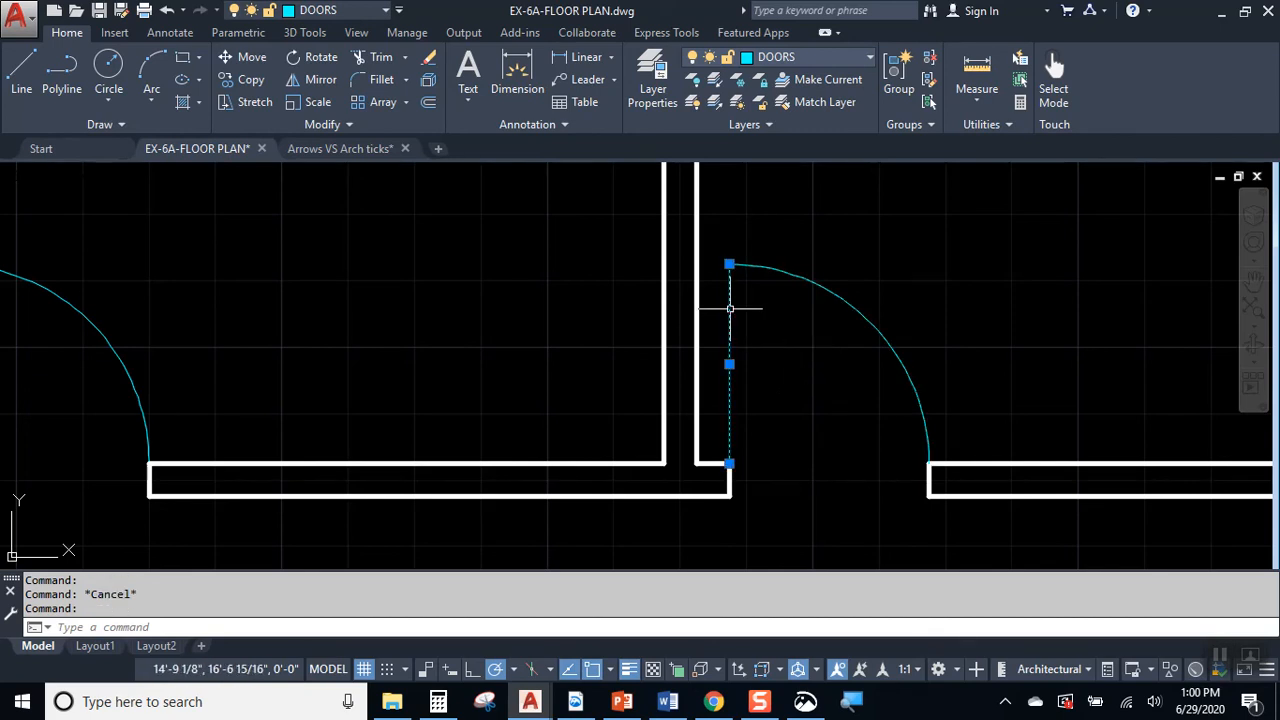
key("Escape")
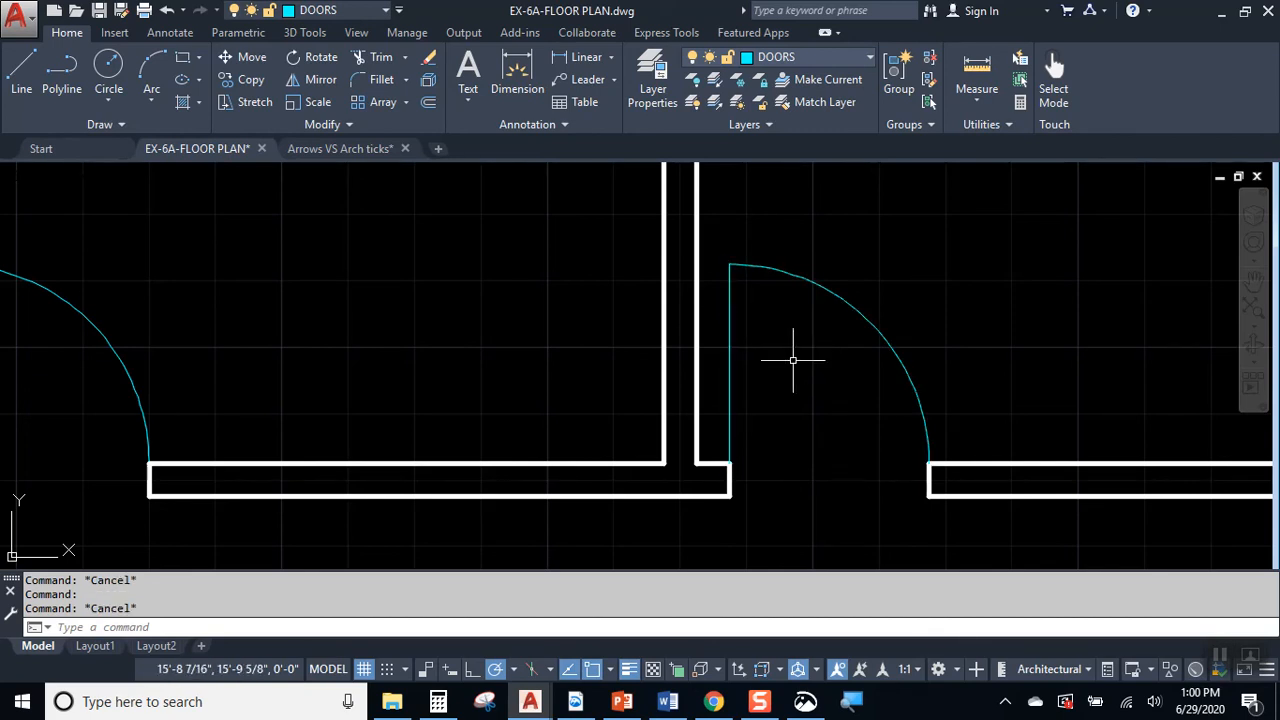
left_click(928, 103)
left_click(817, 278)
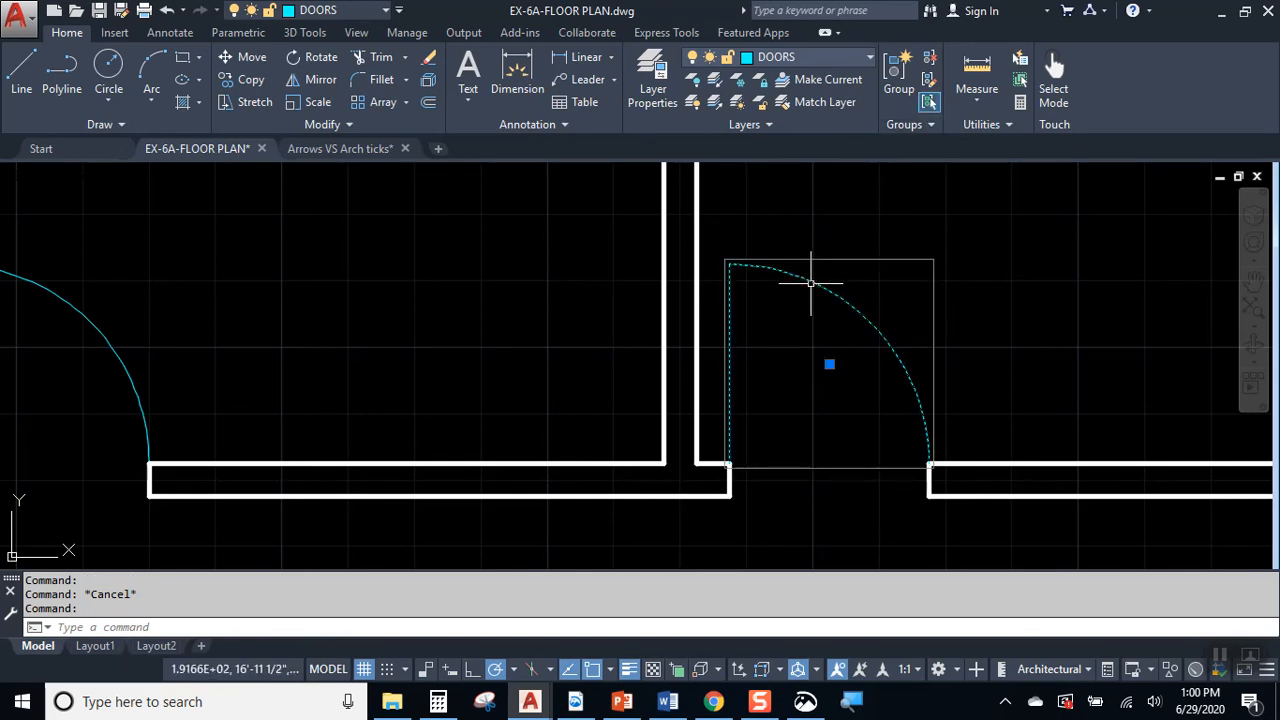
key("Escape")
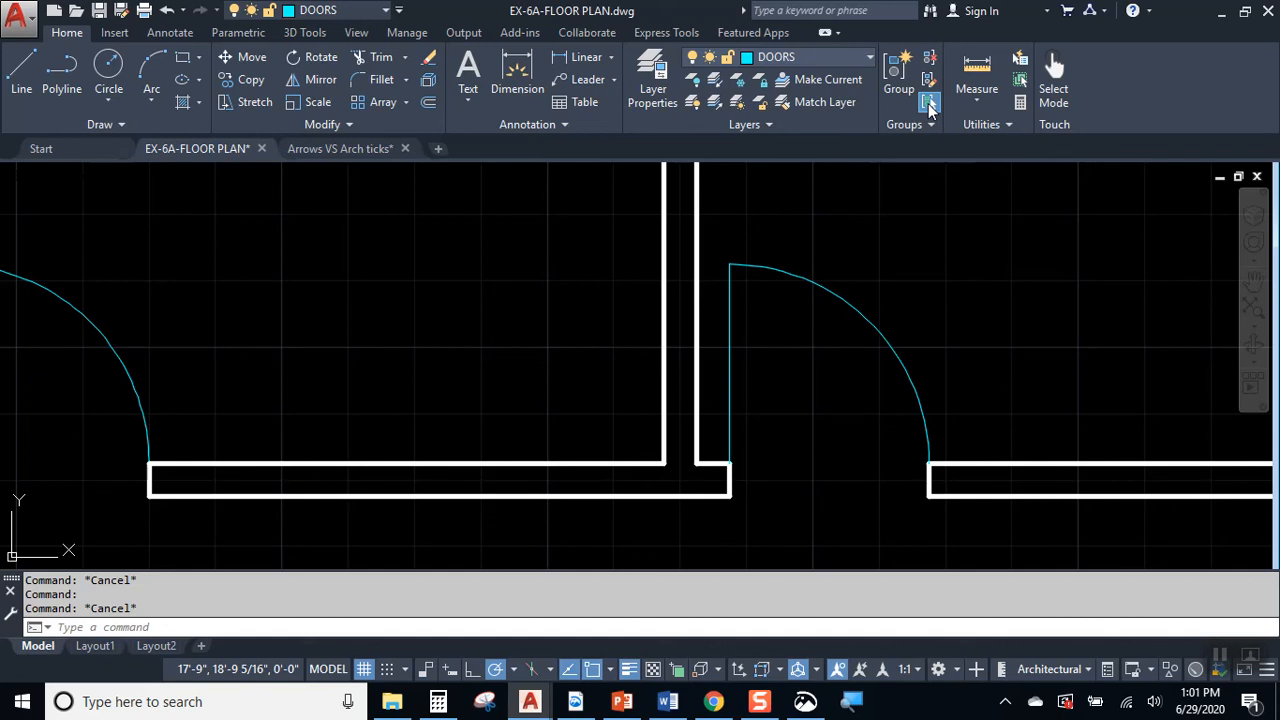
Turn off group selection and draw a short vertical line between the partition wall and the right interior door's leaf, near the leaf's upper end.
scroll(708, 277, "up", 4)
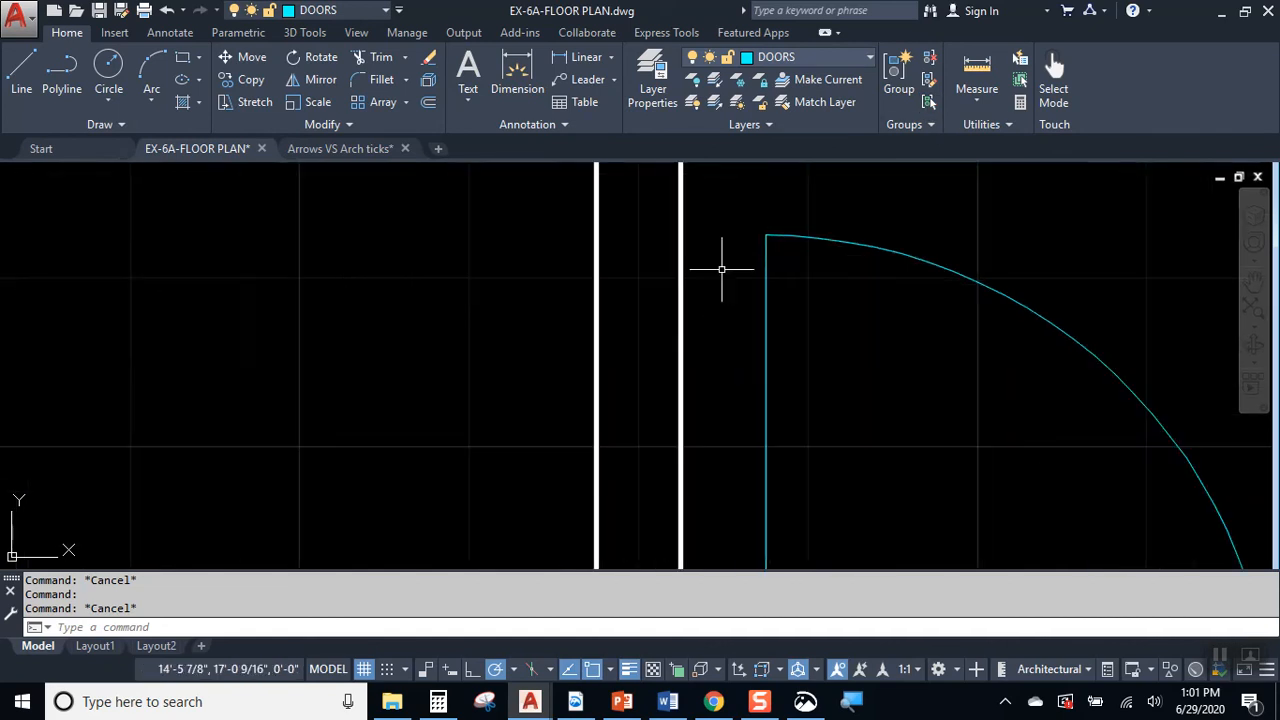
left_click(9, 73)
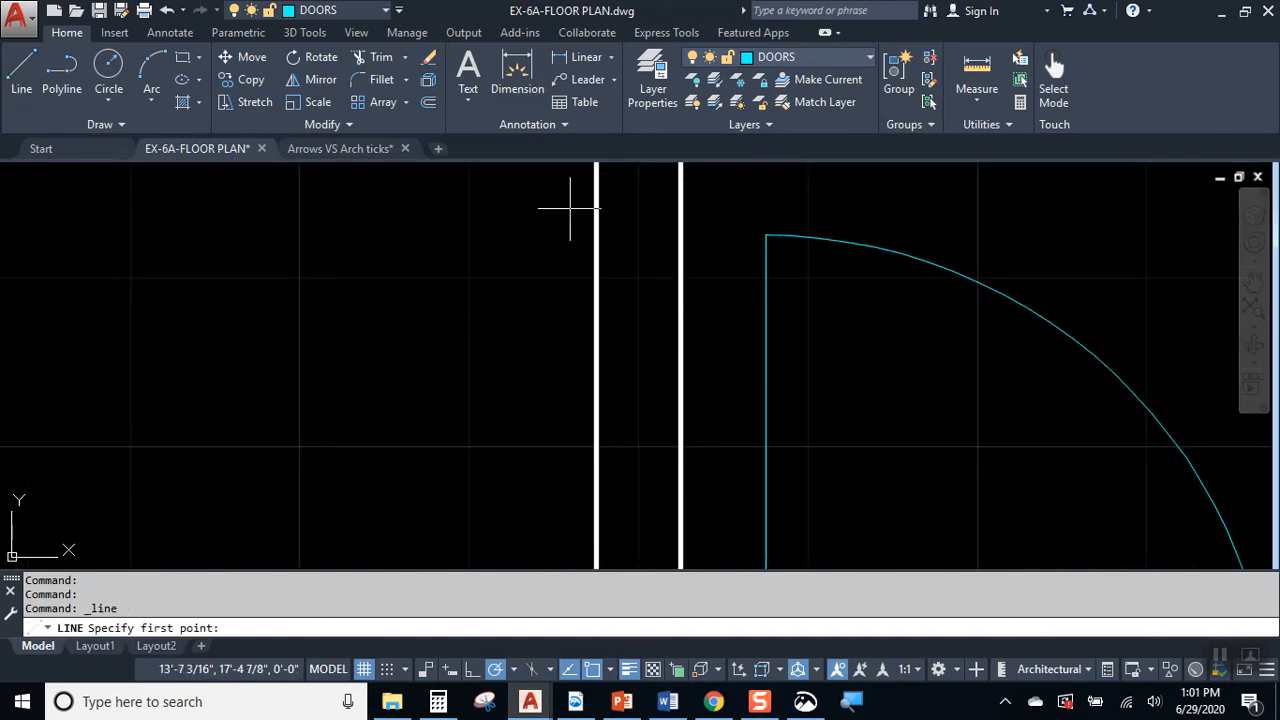
left_click(733, 207)
left_click(733, 282)
key("Return")
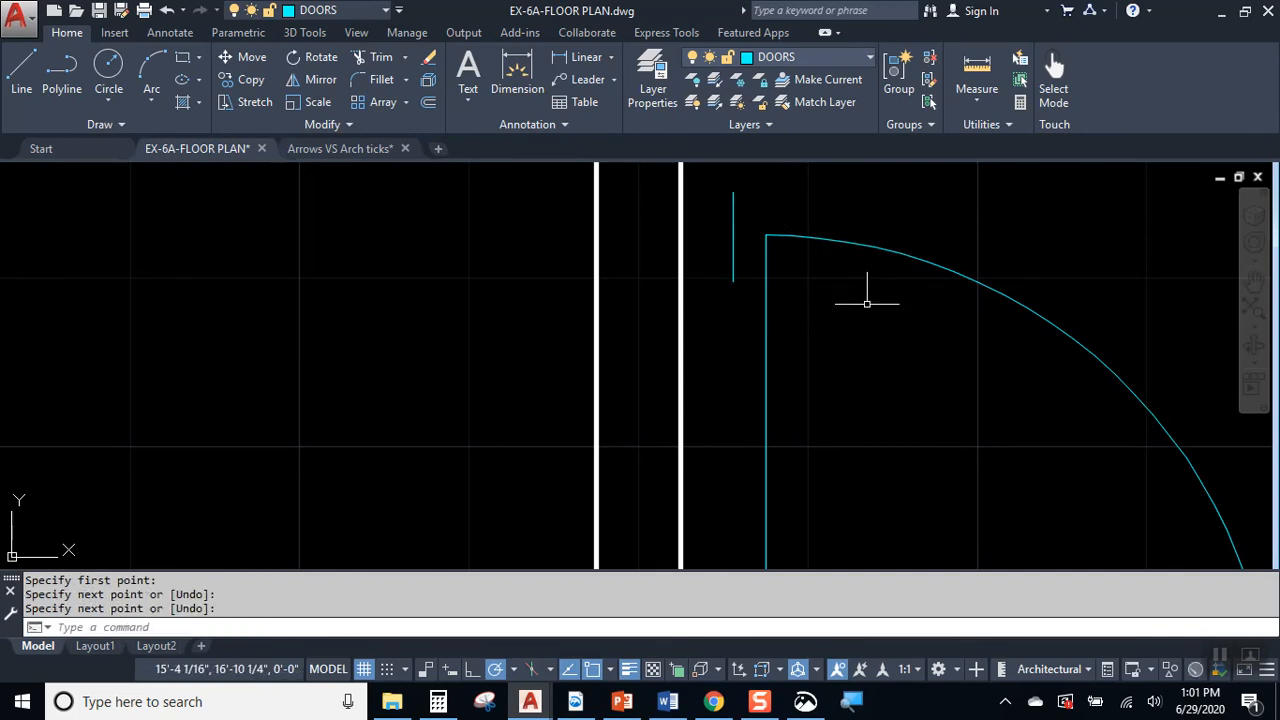
Extend the right interior door's swing arc to the short vertical line and delete that line.
type("EX")
key("Return")
key("Return")
left_click(830, 238)
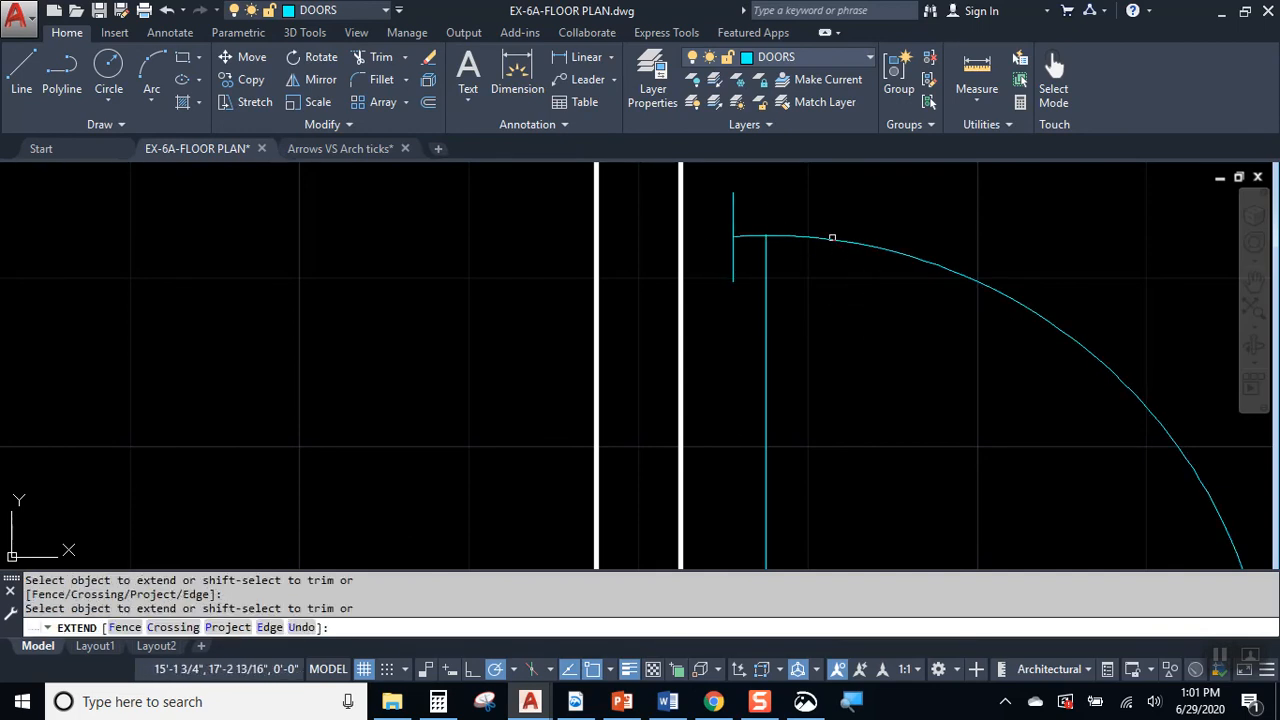
key("Escape")
left_click(733, 213)
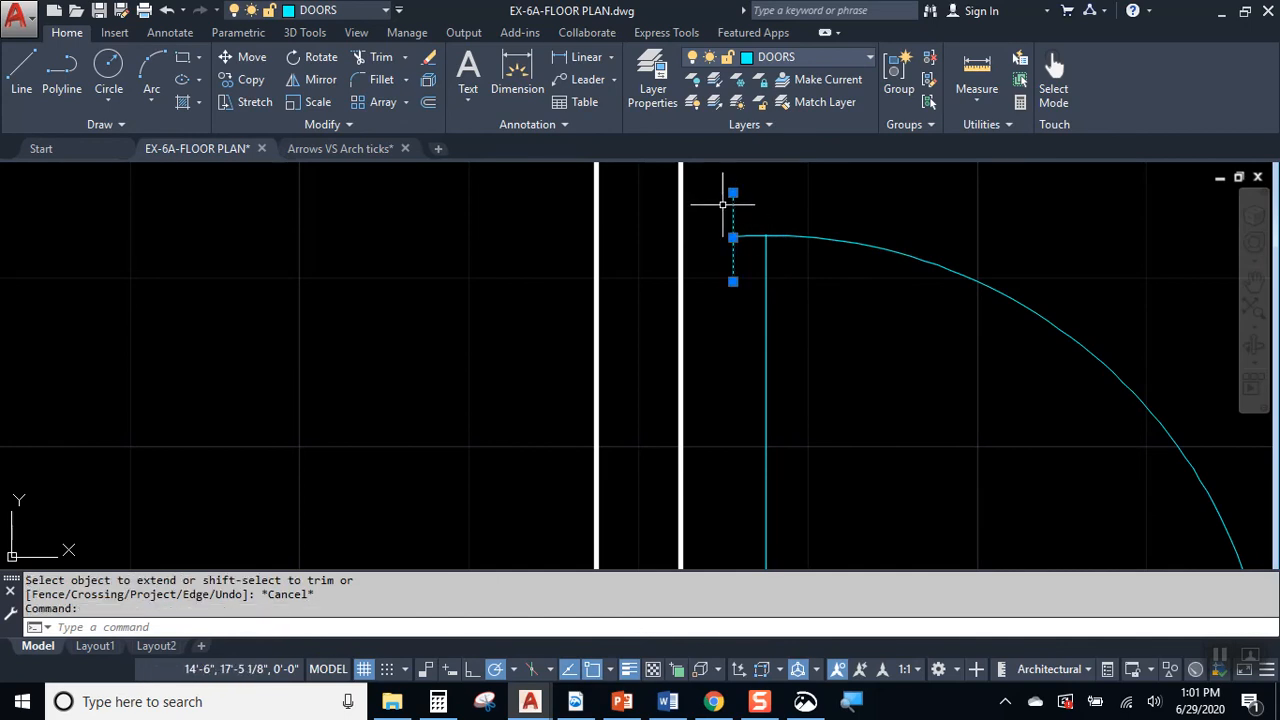
key("Delete")
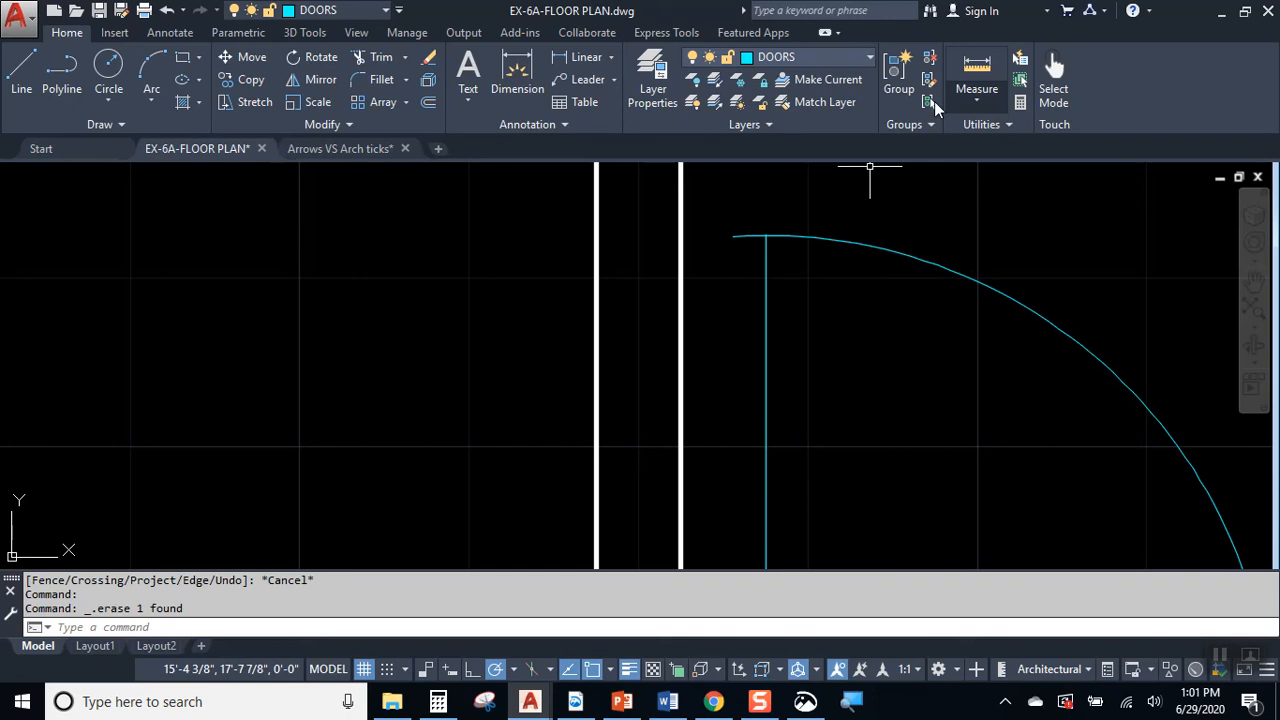
Turn on group selection and select the right interior door to check whether its extended arc still belongs to the group.
scroll(777, 216, "down", 4)
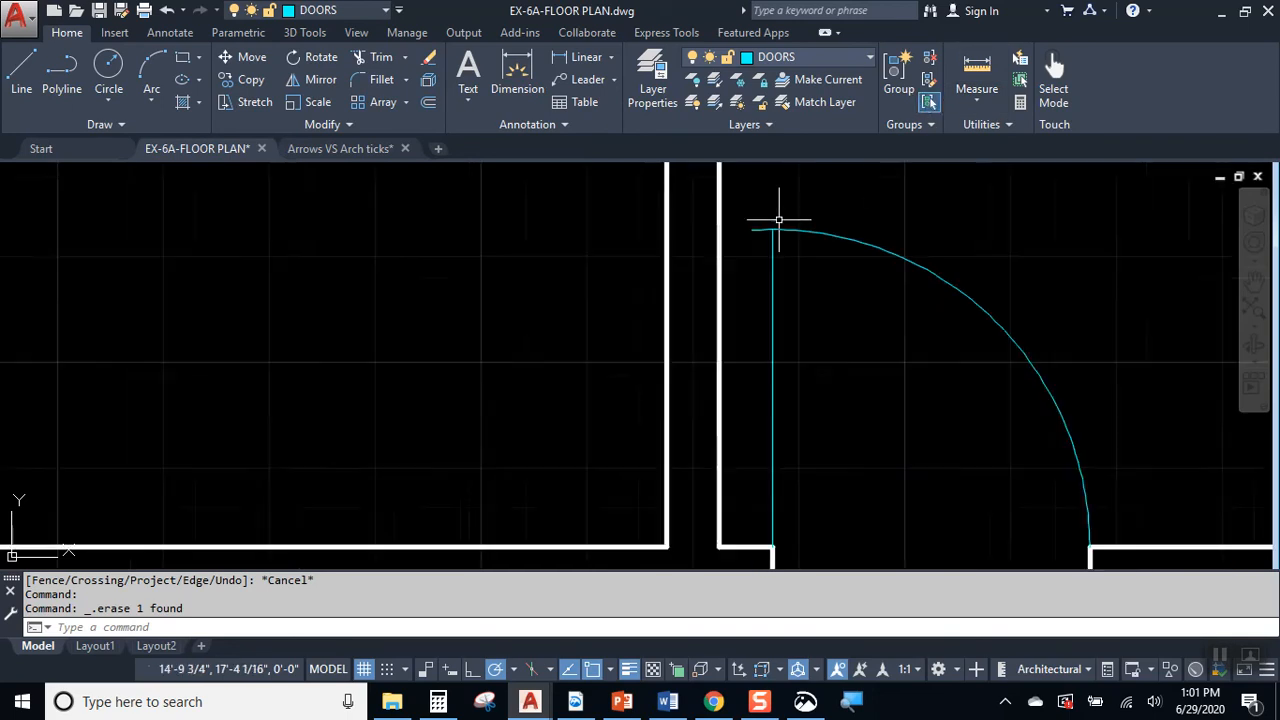
left_click(865, 244)
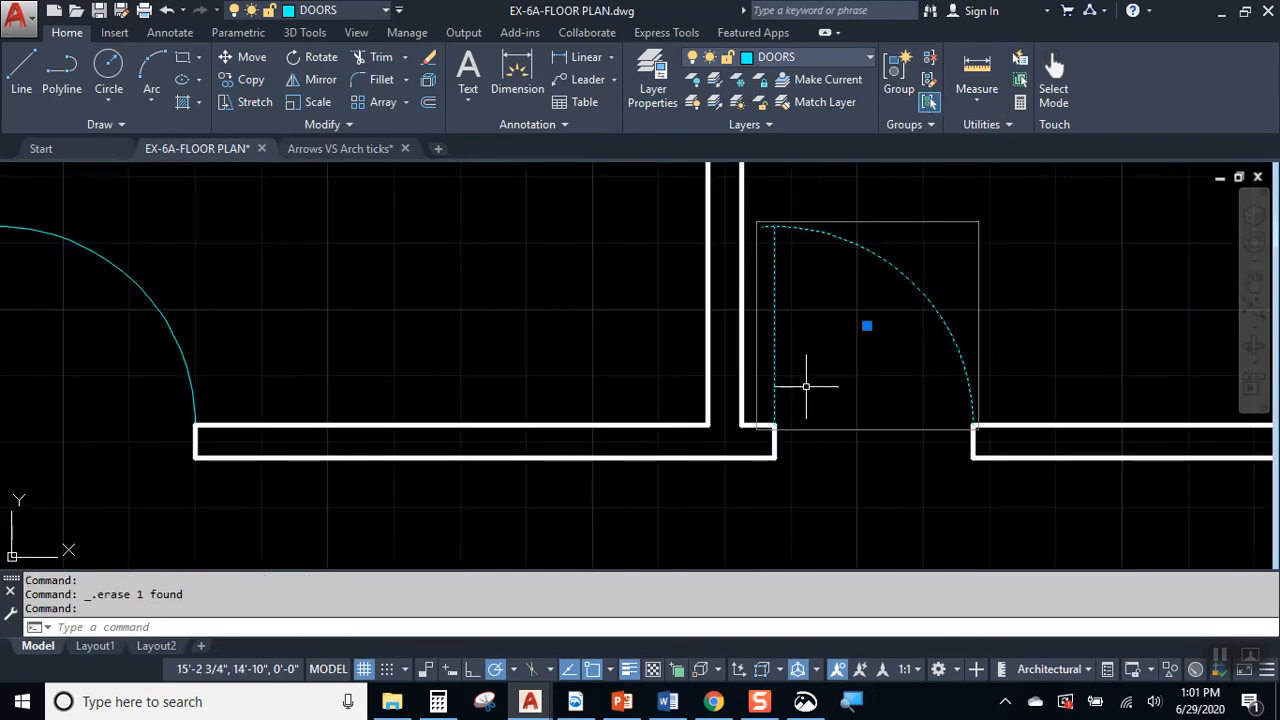
scroll(800, 258, "up", 4)
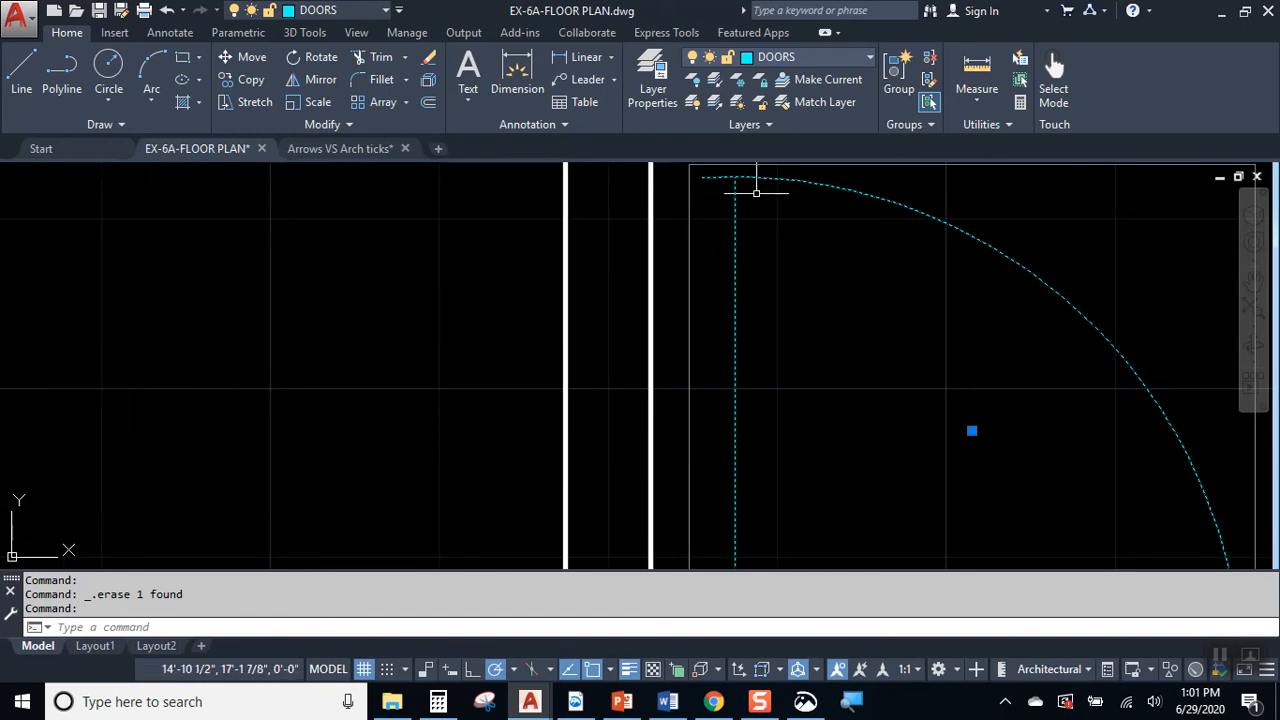
middle_click_drag(752, 214, 753, 247)
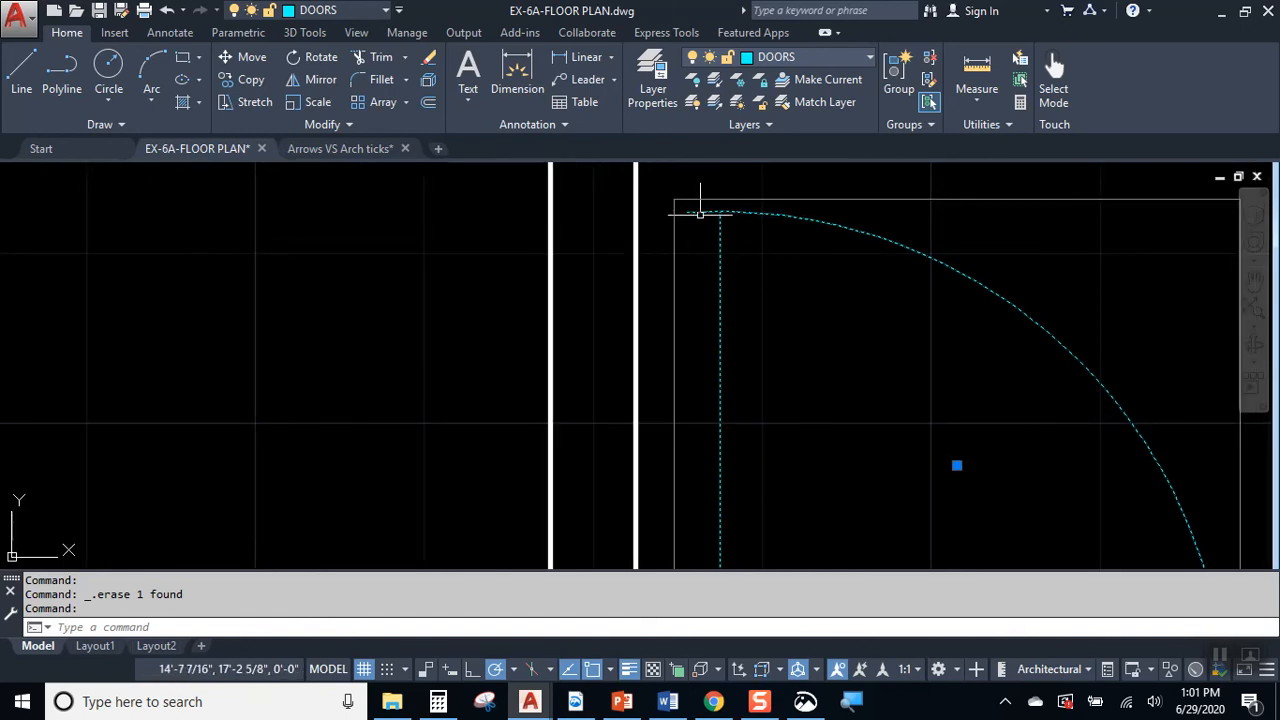
scroll(725, 210, "down", 3)
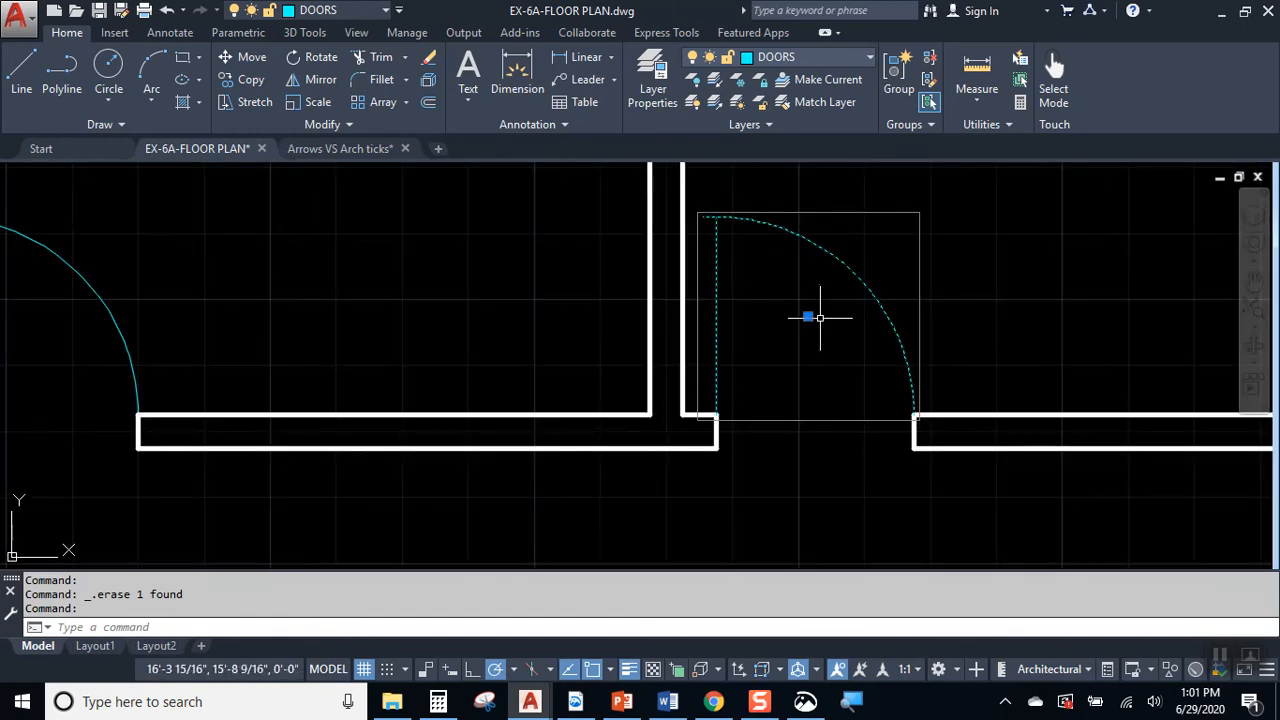
key("Escape")
key("Escape")
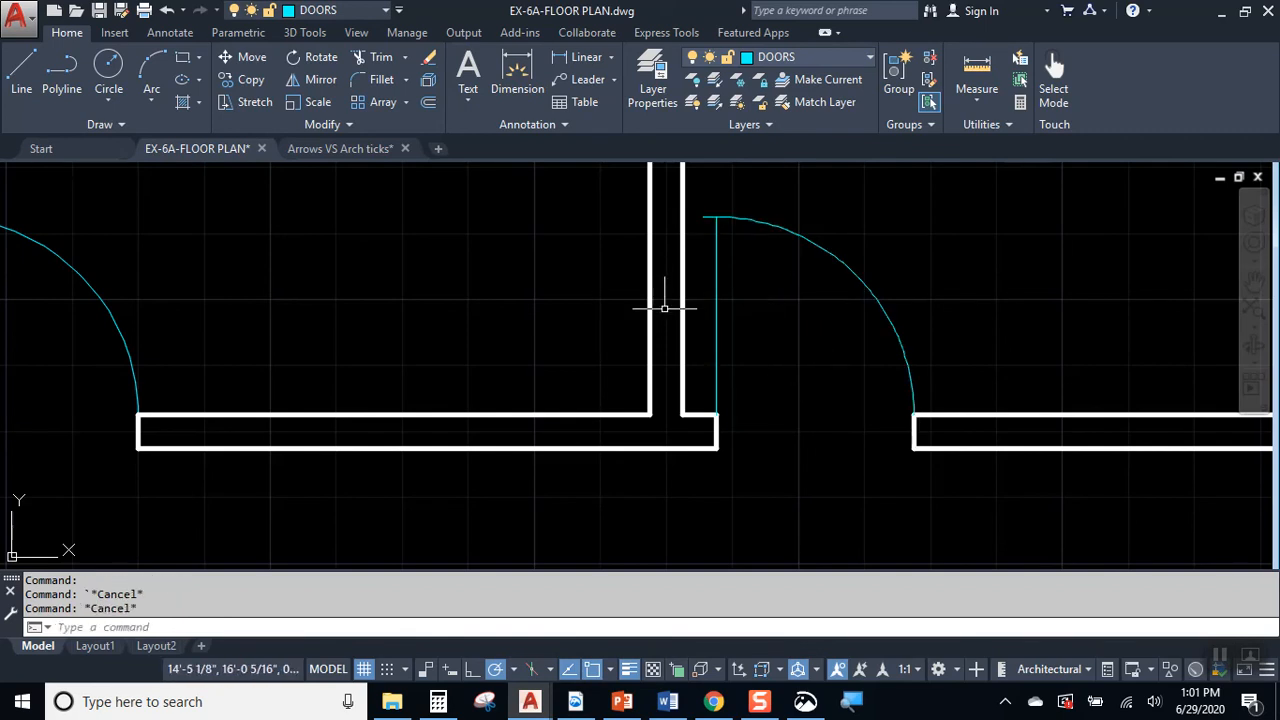
Select both interior doors and the lower exterior door as groups to compare the copies with the edited right interior door.
middle_click_drag(731, 285, 907, 308)
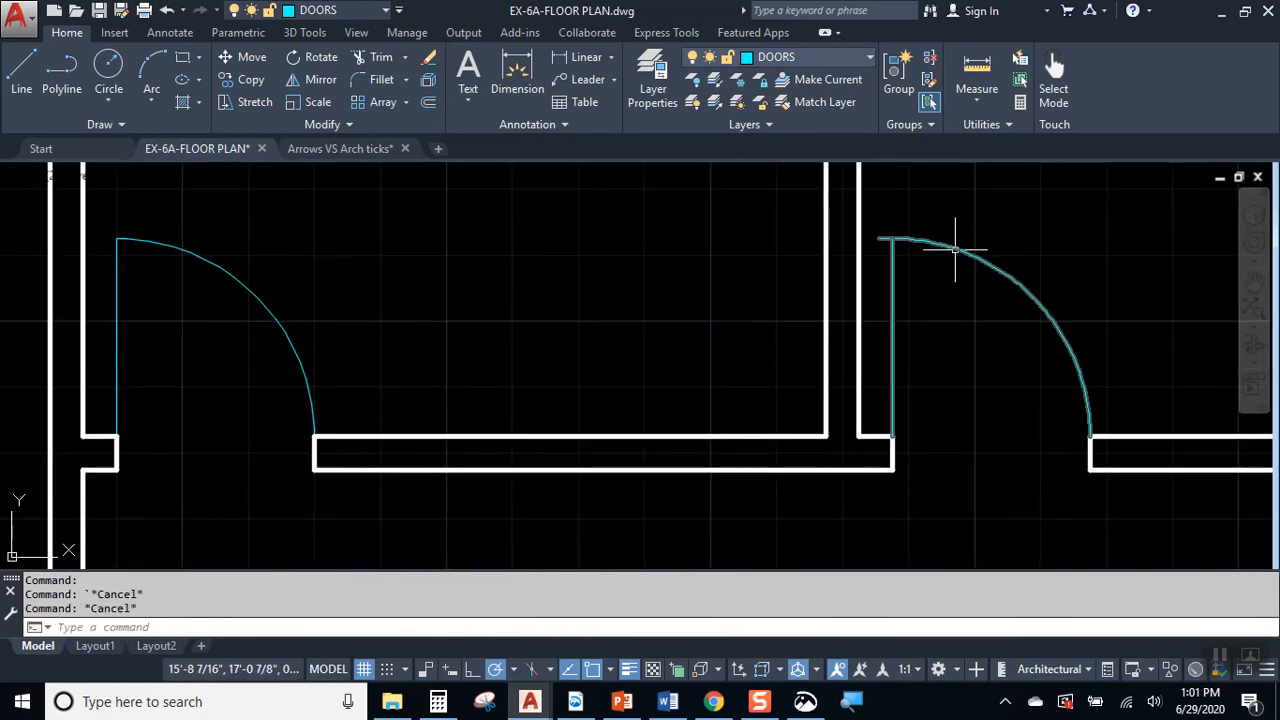
left_click(929, 244)
left_click(238, 277)
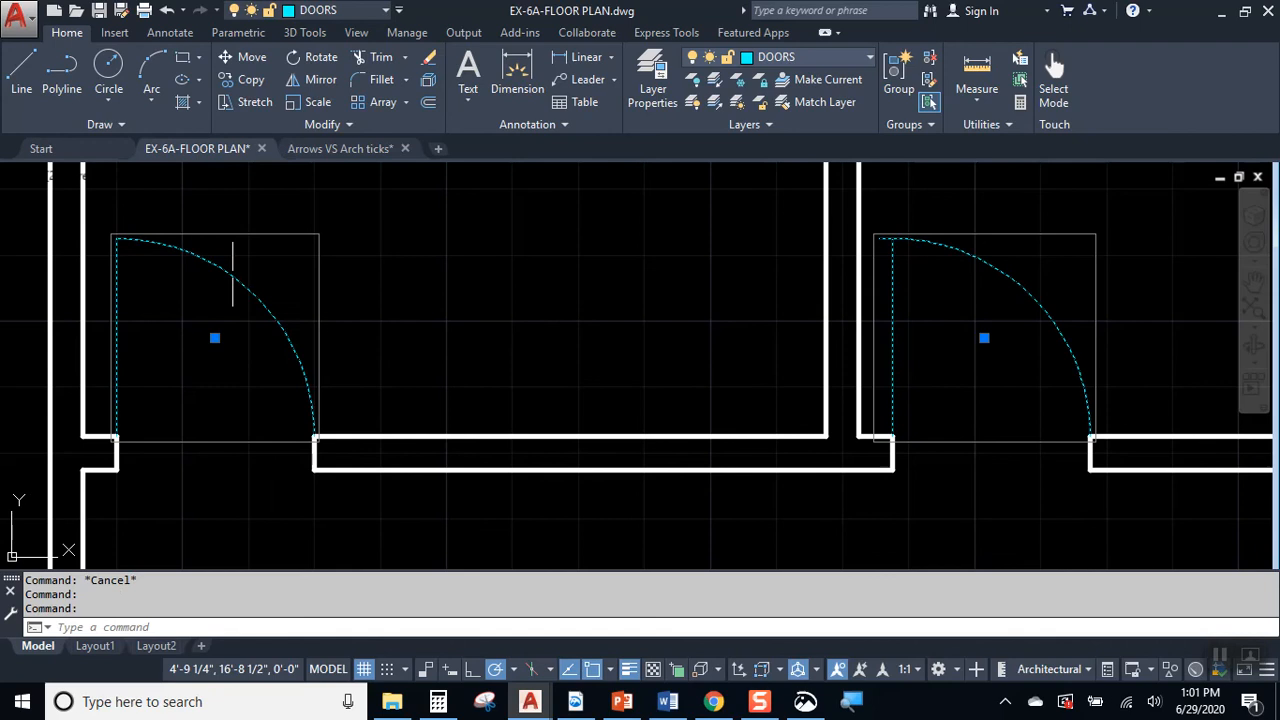
middle_click_drag(537, 452, 392, 189)
scroll(521, 409, "down", 4)
middle_click_drag(528, 420, 547, 258)
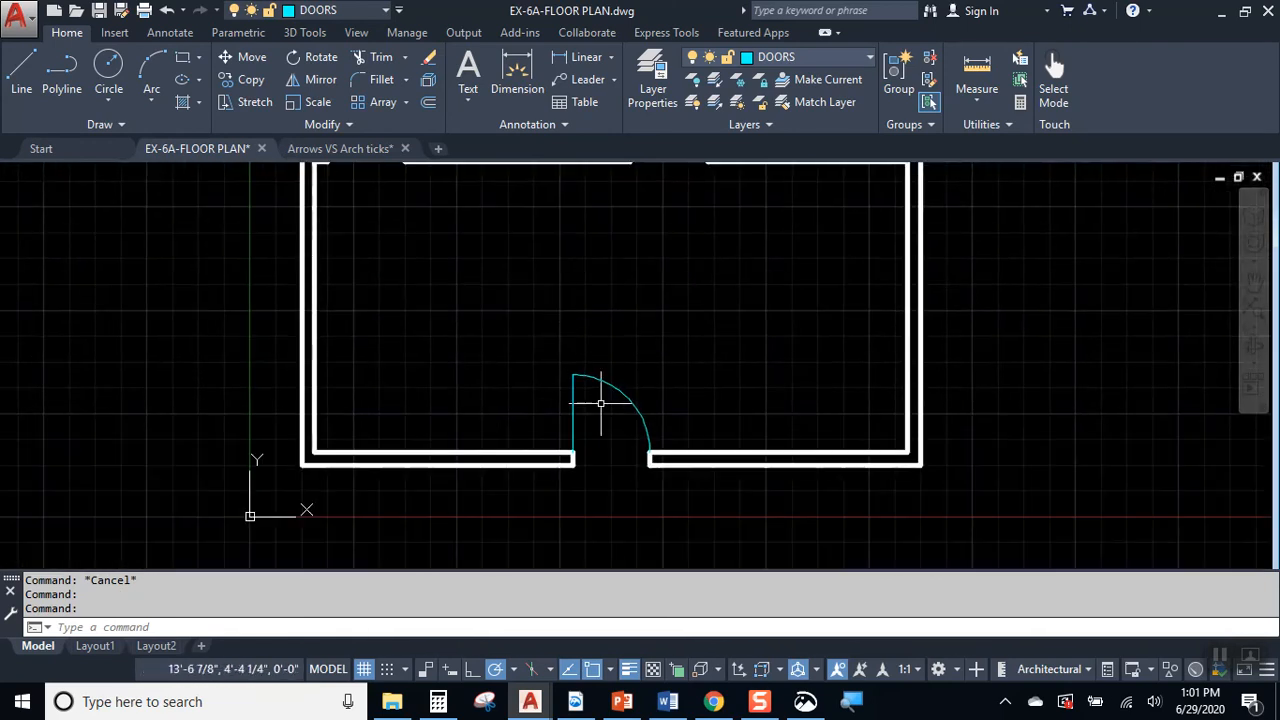
left_click(612, 383)
scroll(687, 357, "up", 2)
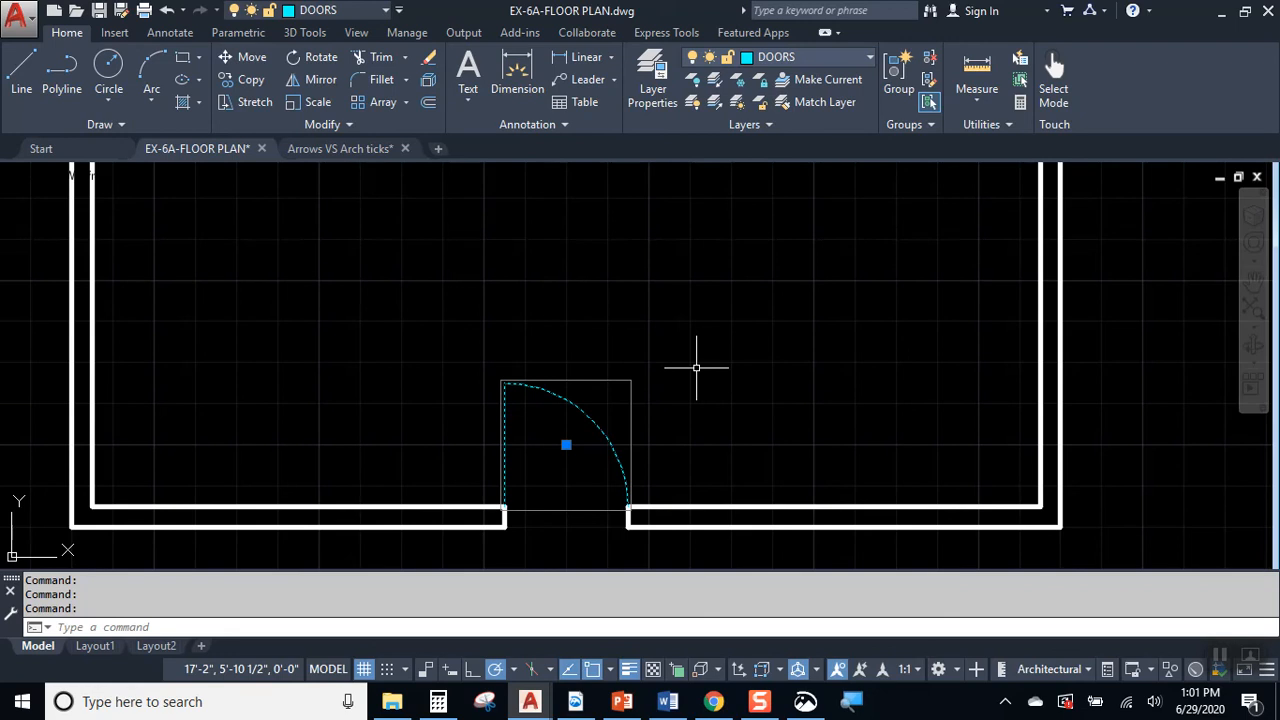
key("Escape")
Select the right interior door once more to check that its leaf and extended arc are picked as one group.
middle_click_drag(674, 314, 745, 516)
scroll(609, 316, "up", 2)
middle_click_drag(597, 332, 788, 256)
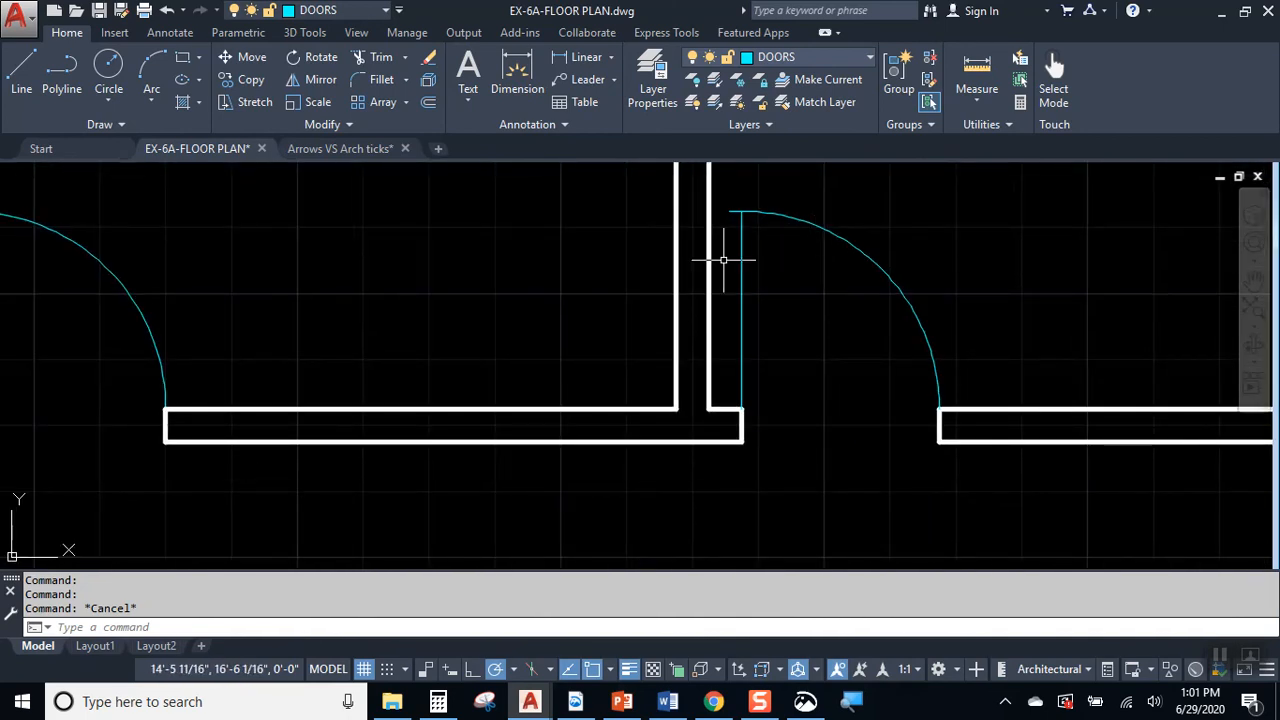
scroll(749, 214, "up", 2)
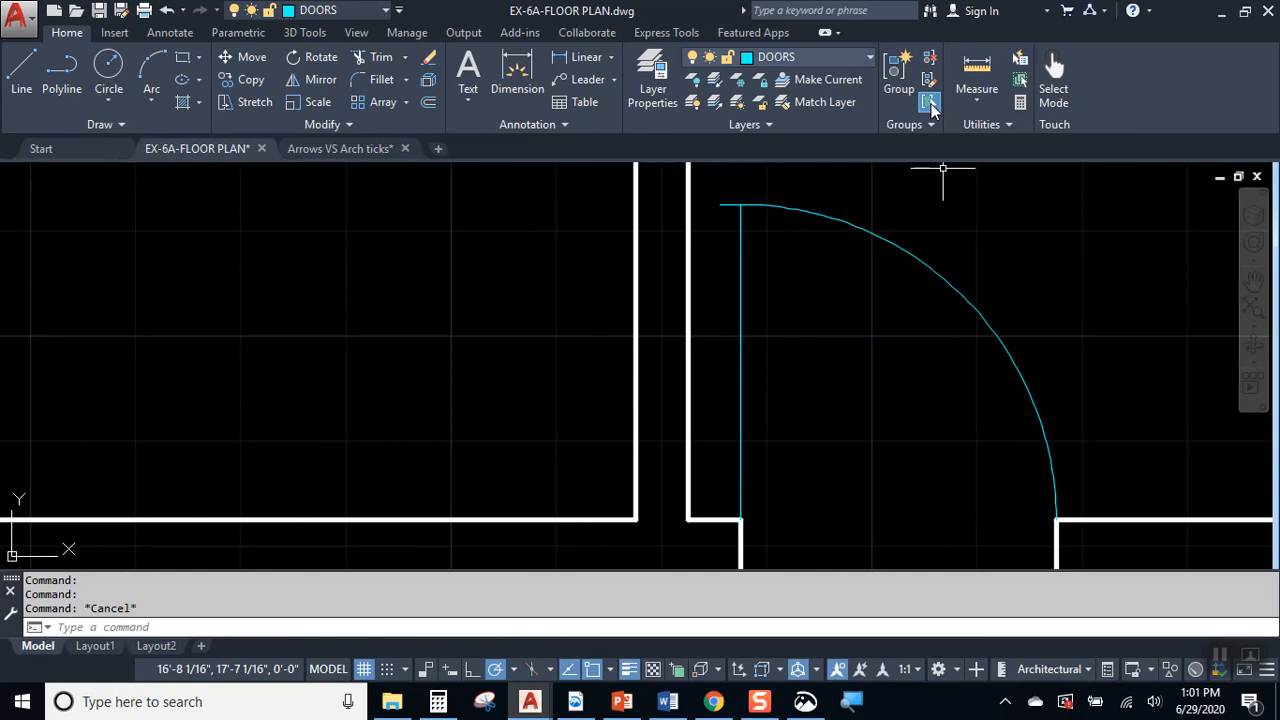
left_click(857, 243)
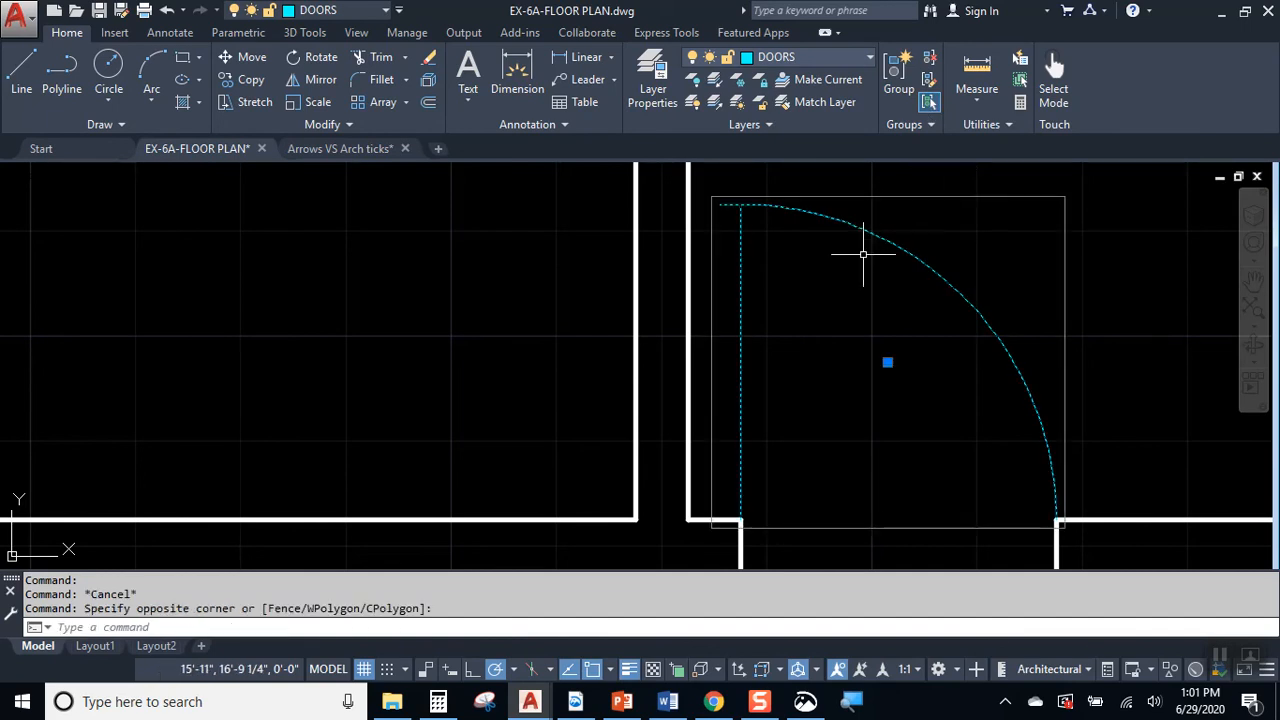
key("Escape")
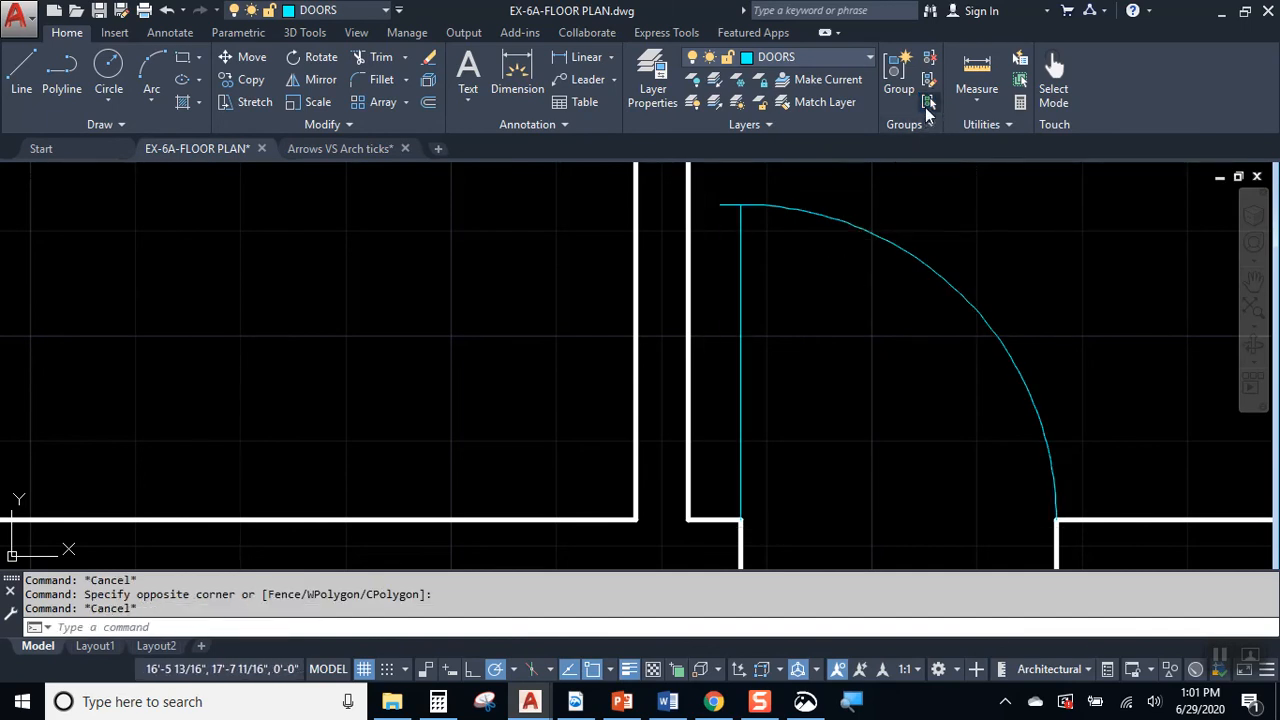
Turn off group selection and select only the swing arcs of the right and left interior doors.
left_click(899, 233)
scroll(900, 255, "down", 2)
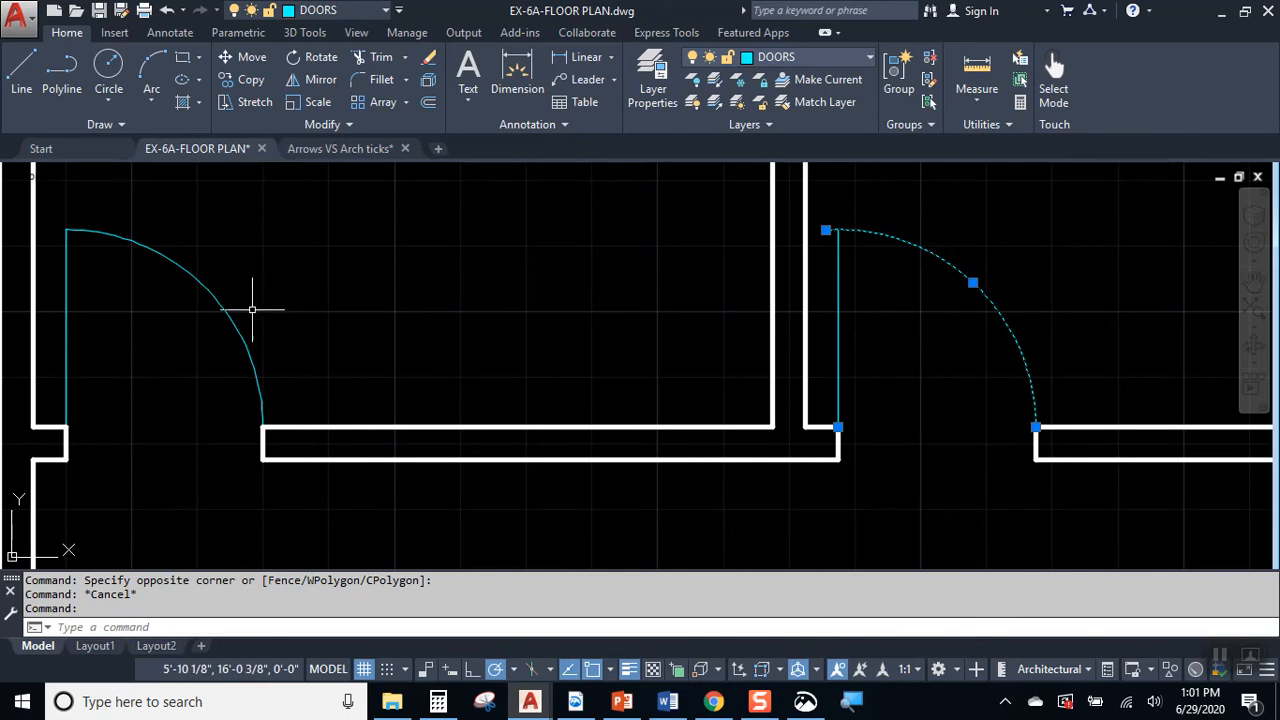
left_click(219, 290)
left_click(205, 287)
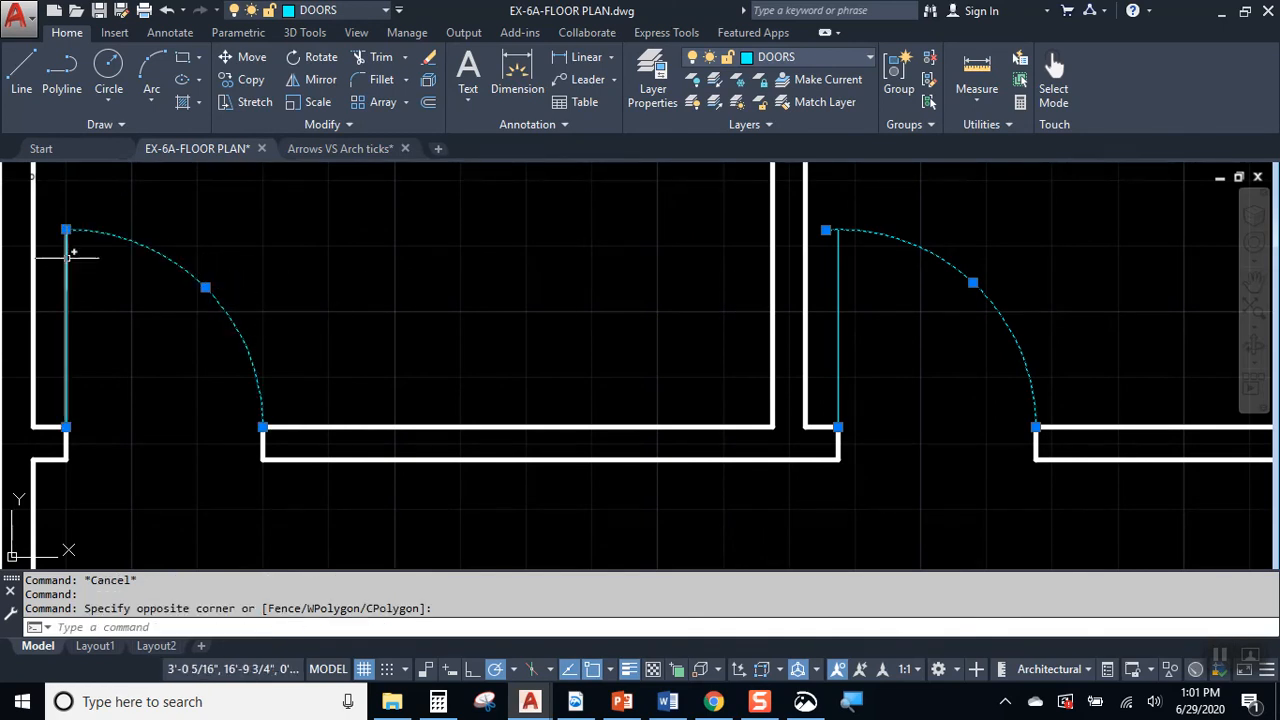
key("Escape")
Undo the deletion of the short line, the arc extension and the drawing of the line.
scroll(631, 336, "up", 5)
key("ctrl+z")
key("ctrl+z")
key("ctrl+z")
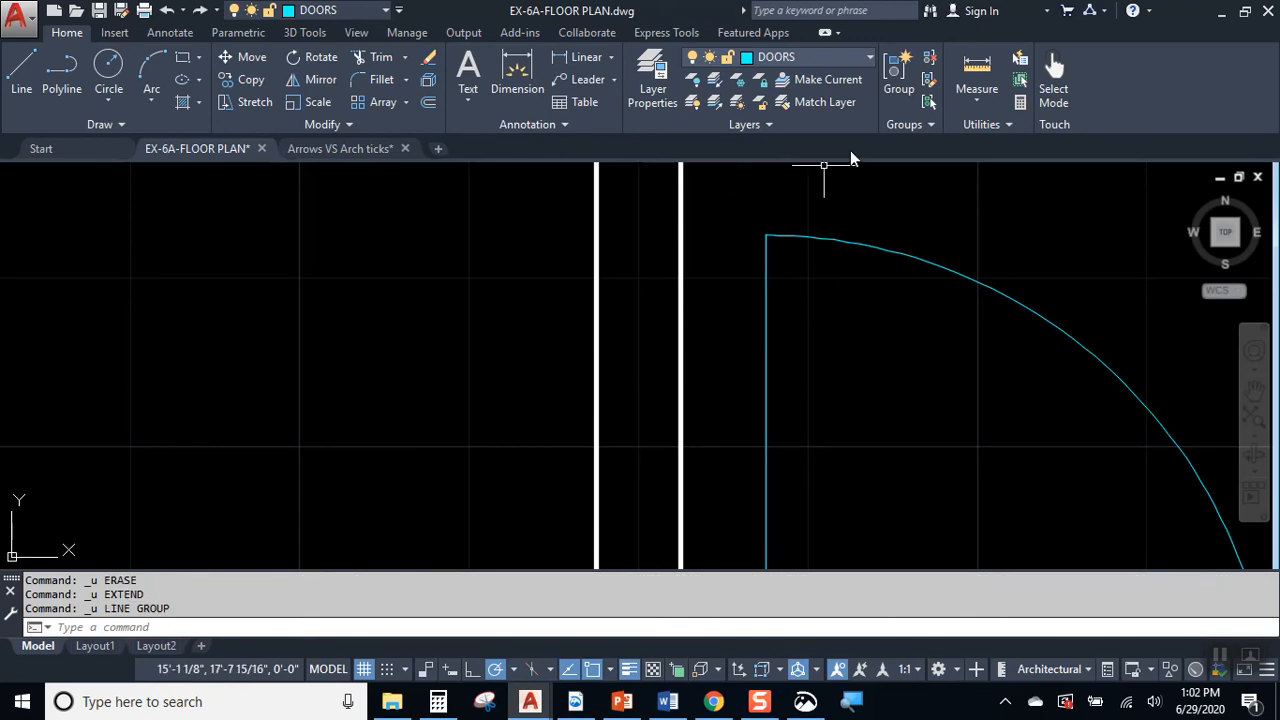
Turn on group selection and select the right interior door to check that it is picked as one group.
left_click(928, 102)
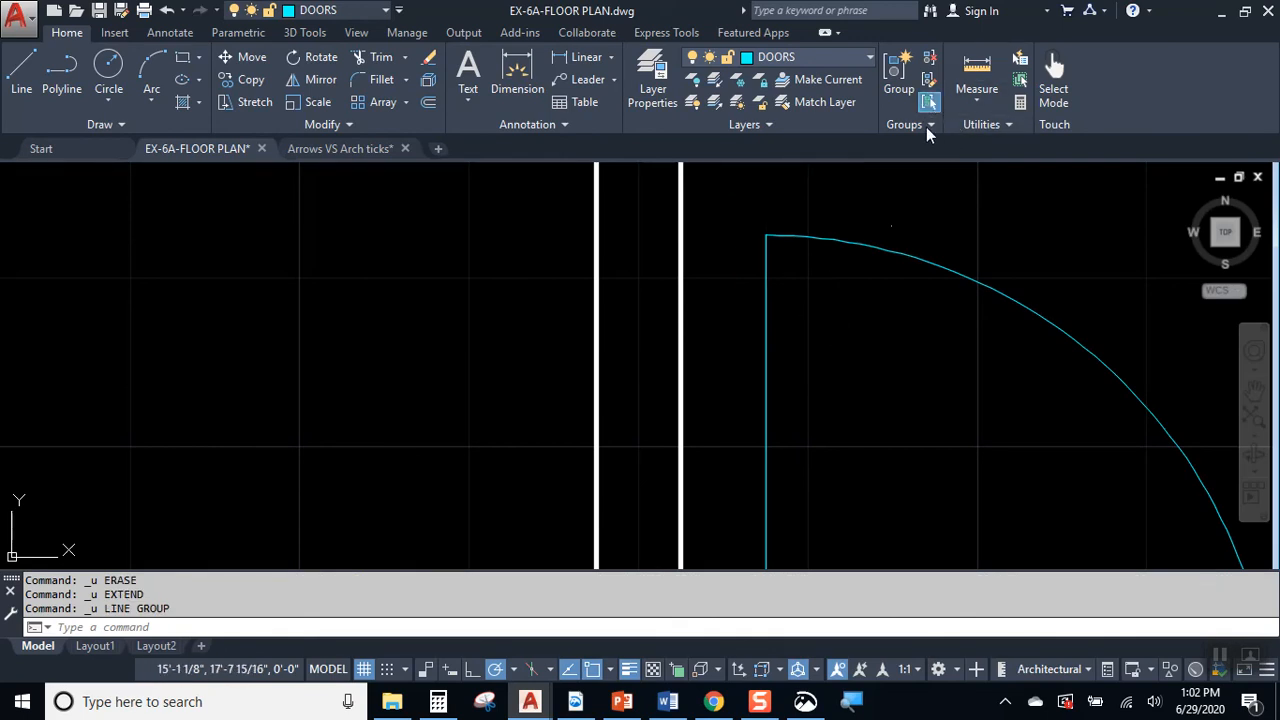
left_click(811, 240)
scroll(721, 356, "down", 9)
middle_click_drag(769, 416, 811, 321)
key("Escape")
View the whole floor plan, and switch to Snip & Sketch to consult the hand-drawn 24'-0" by 24'-0" plan.
scroll(811, 321, "down", 1)
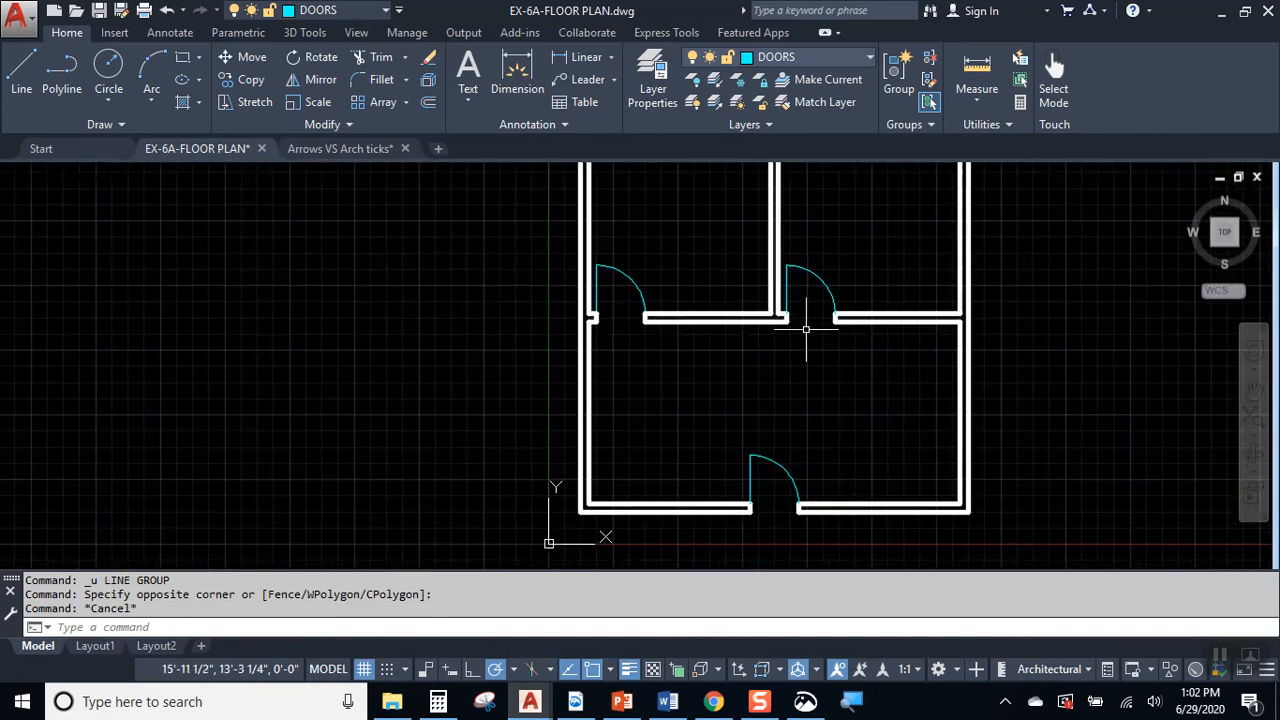
scroll(755, 412, "down", 1)
scroll(755, 412, "down", 2)
scroll(755, 412, "up", 2)
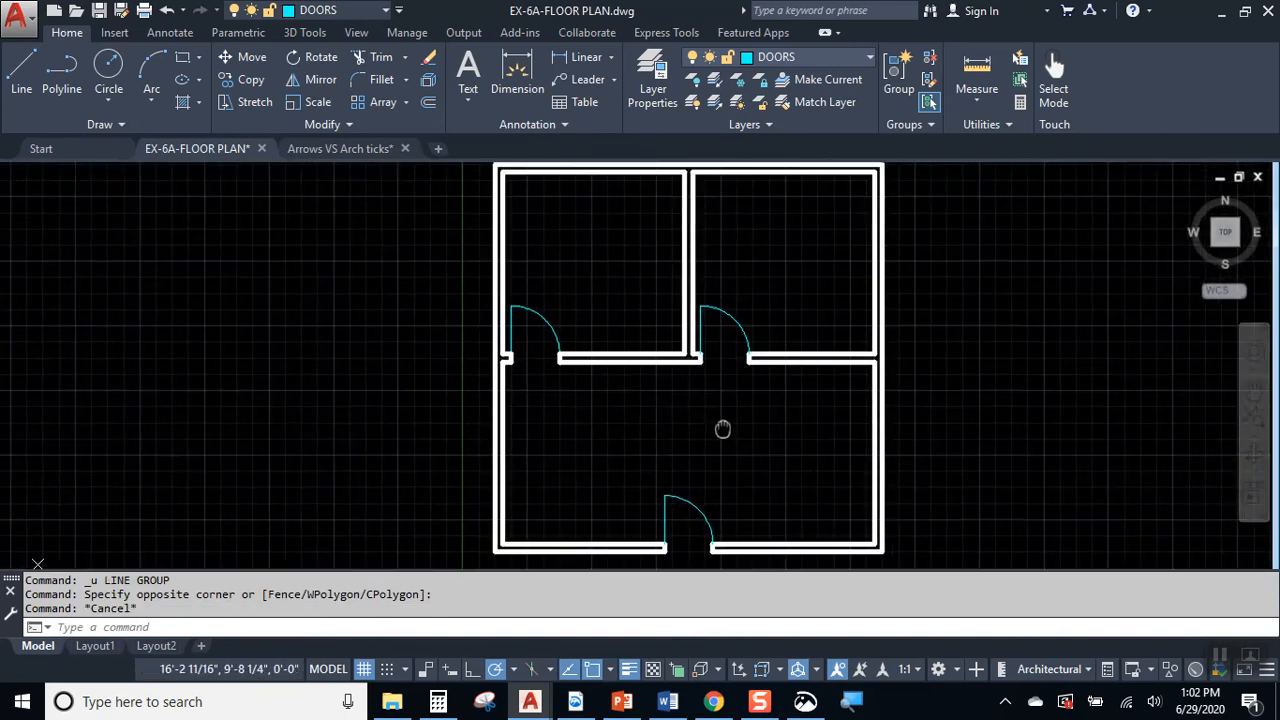
left_click(805, 701)
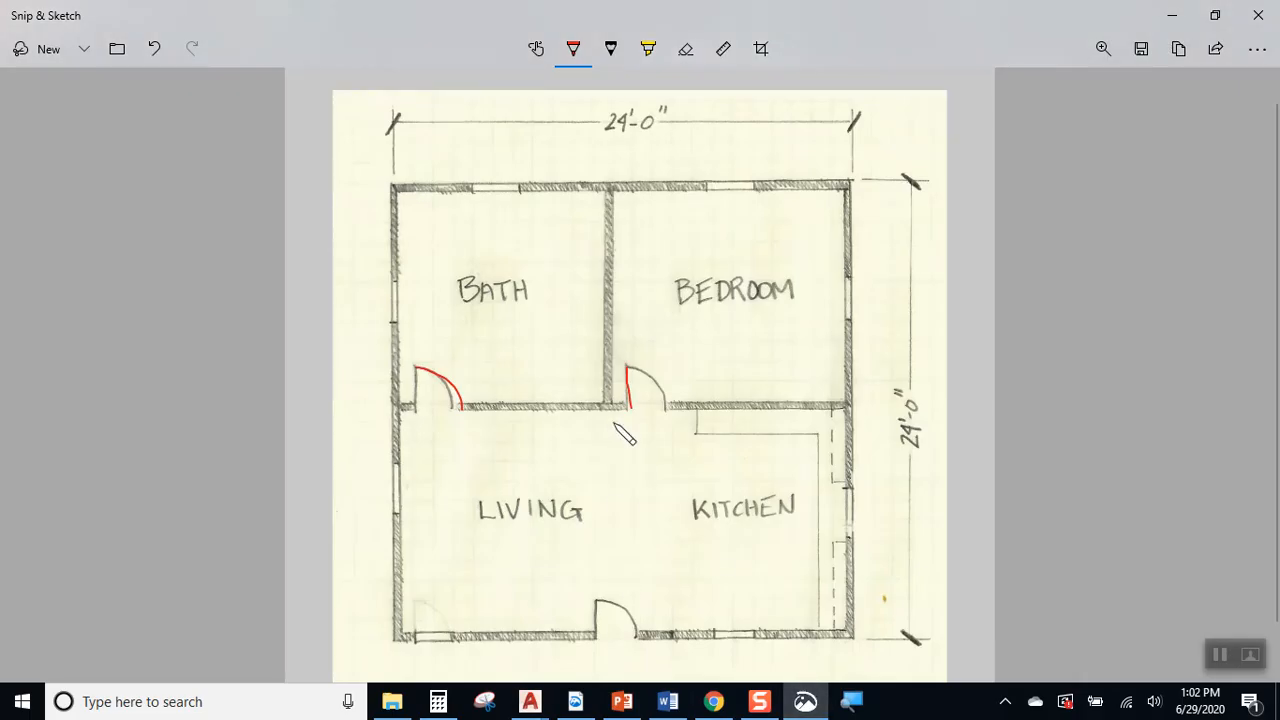